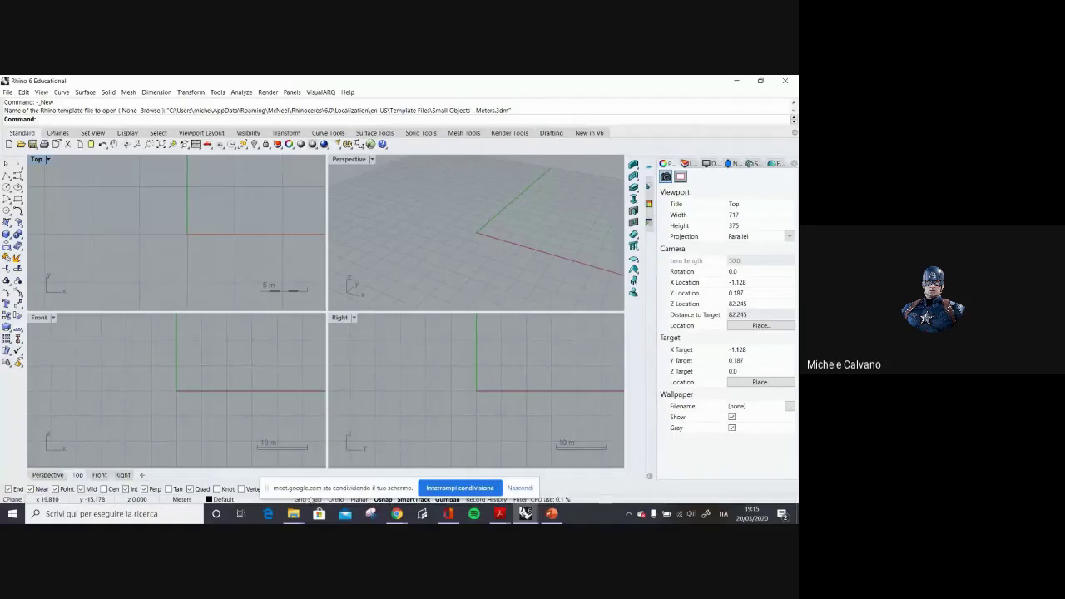
Switch to the Google Meet call, check the participant list and read the latest chat replies.
mouse_move(397, 513)
left_click(338, 485)
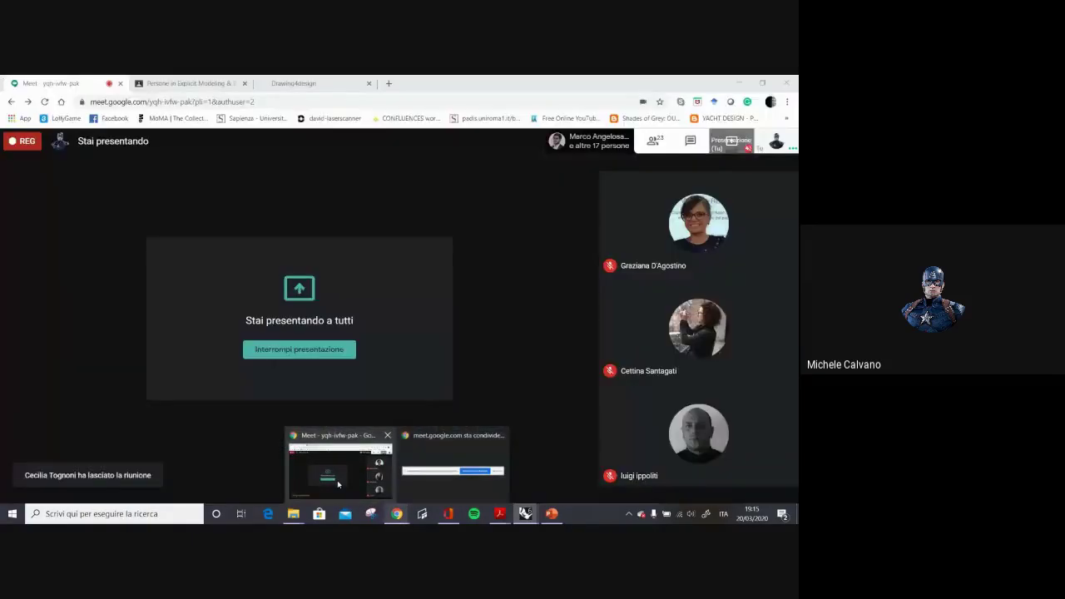
left_click(653, 141)
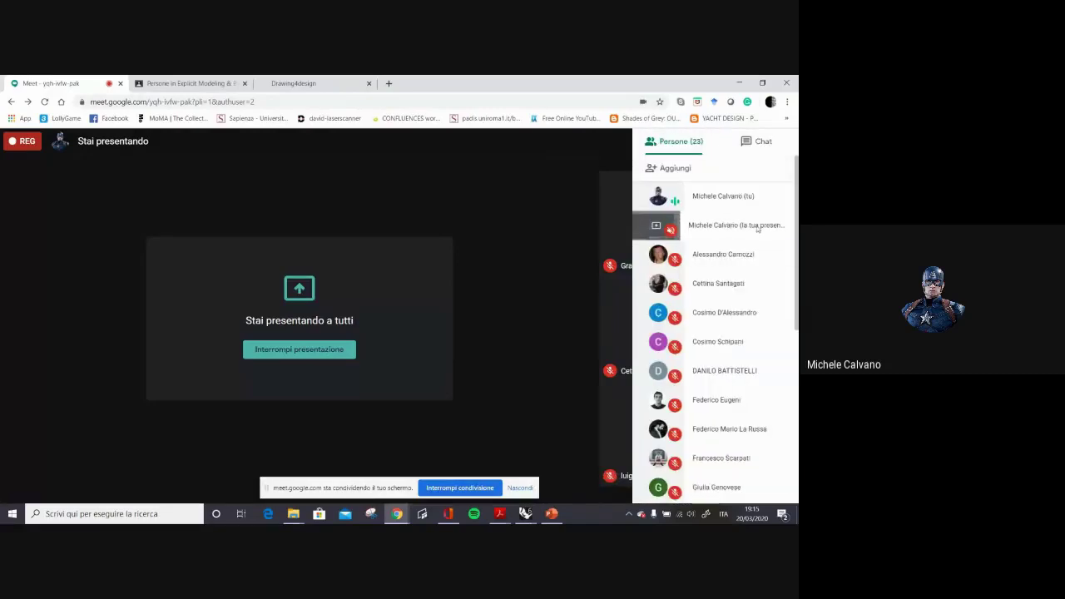
left_click(759, 143)
scroll(755, 278, "down", 1)
scroll(757, 275, "down", 5)
left_click_drag(795, 234, 796, 416)
scroll(757, 452, "down", 5)
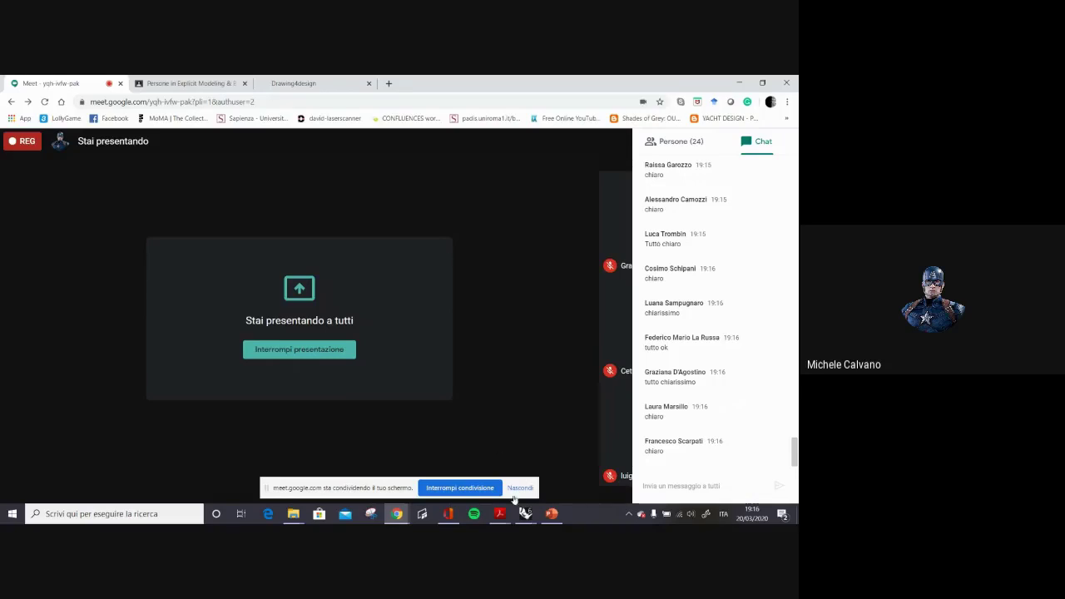
Switch back to the empty Rhino document and draw a single diagonal VisualARQ wall about 15.6 m long in the Top view.
mouse_move(525, 513)
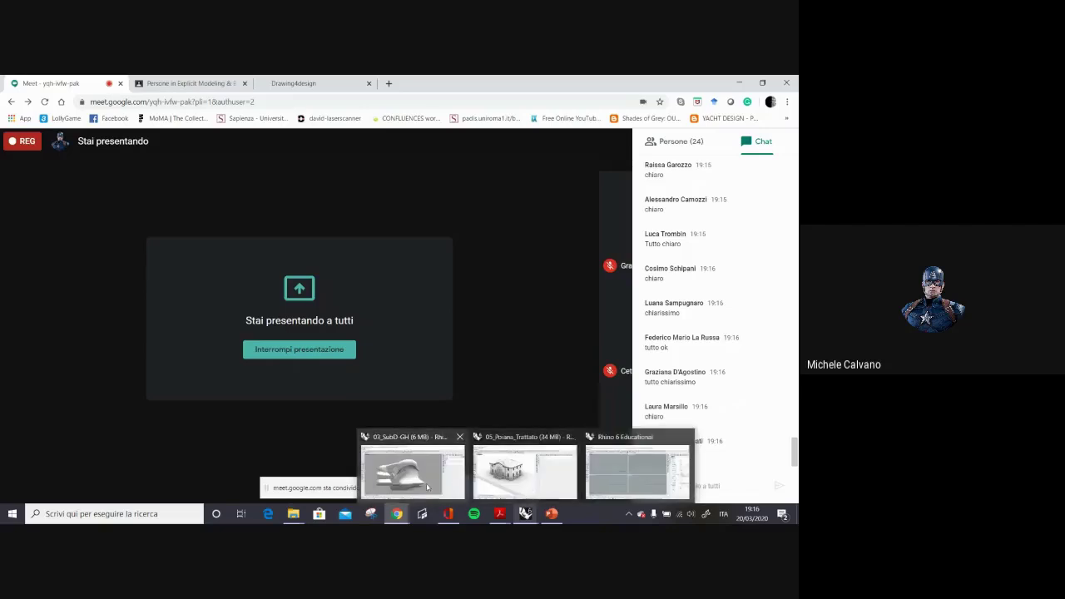
left_click(617, 470)
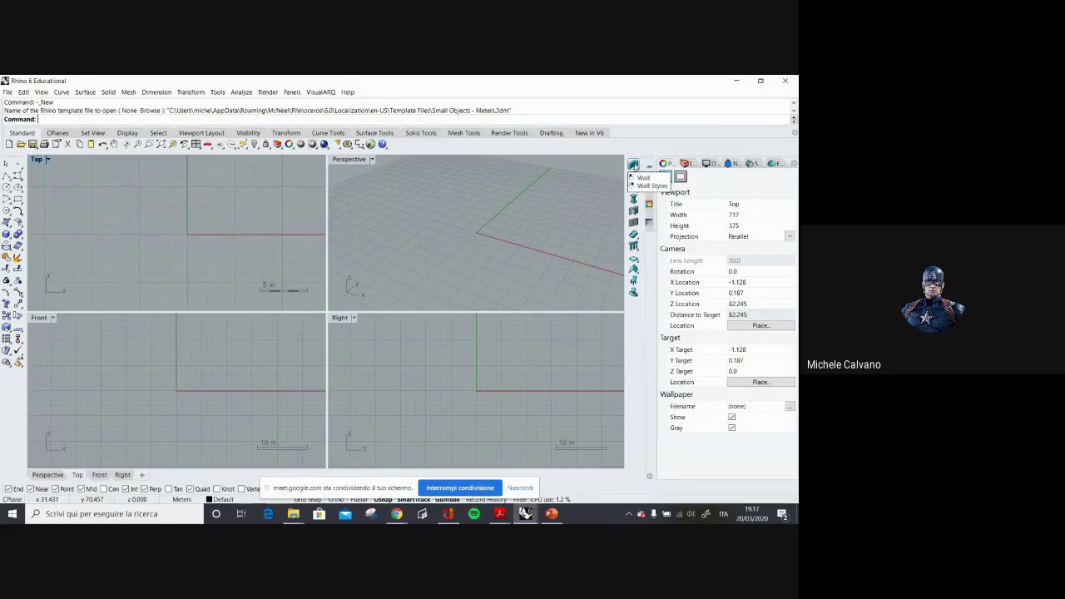
left_click(633, 164)
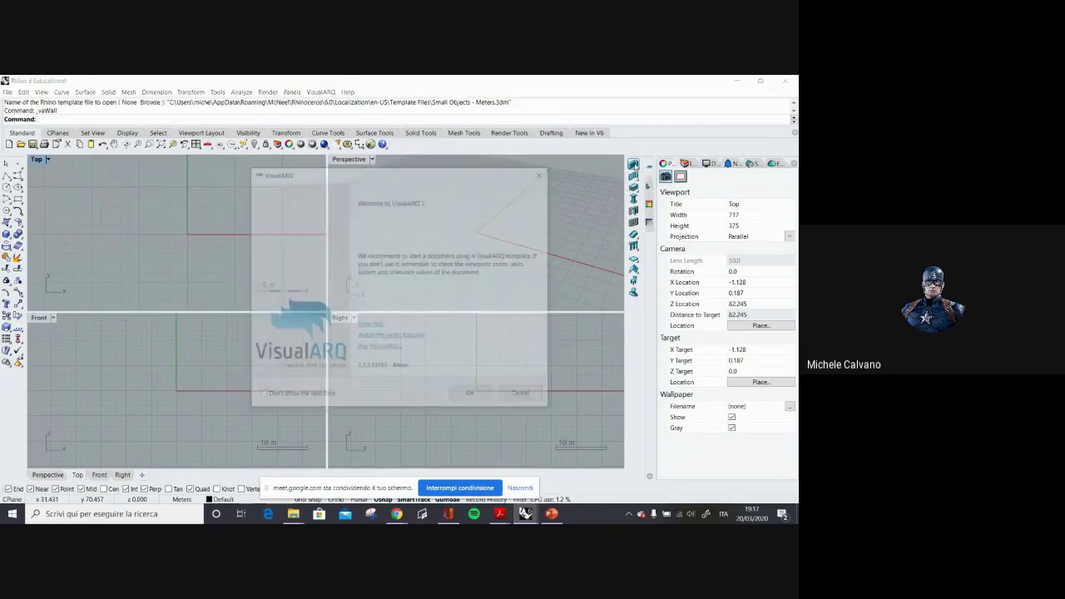
left_click(471, 396)
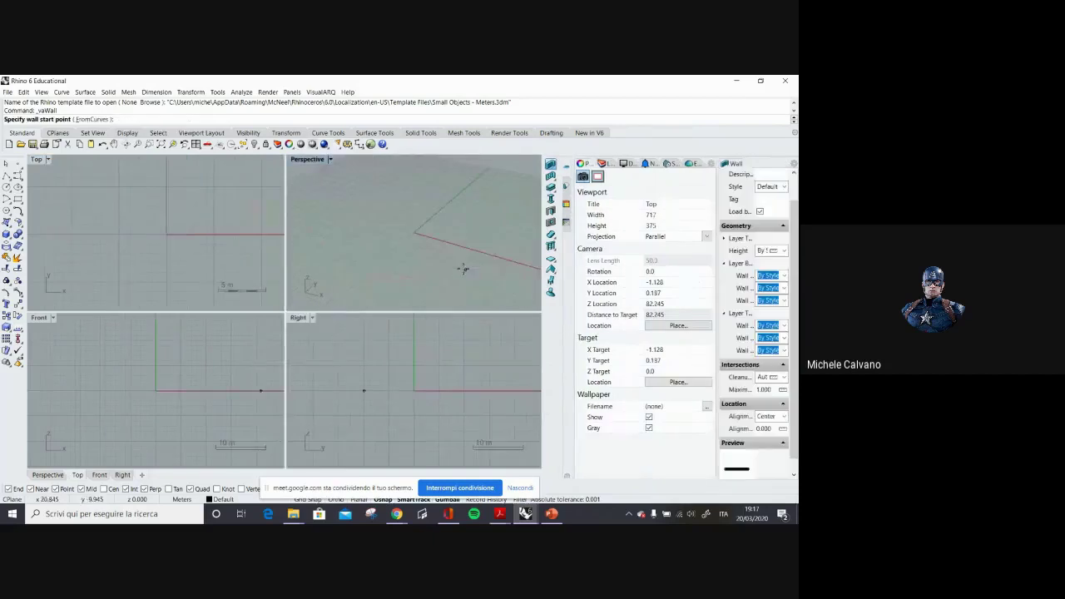
left_click(95, 264)
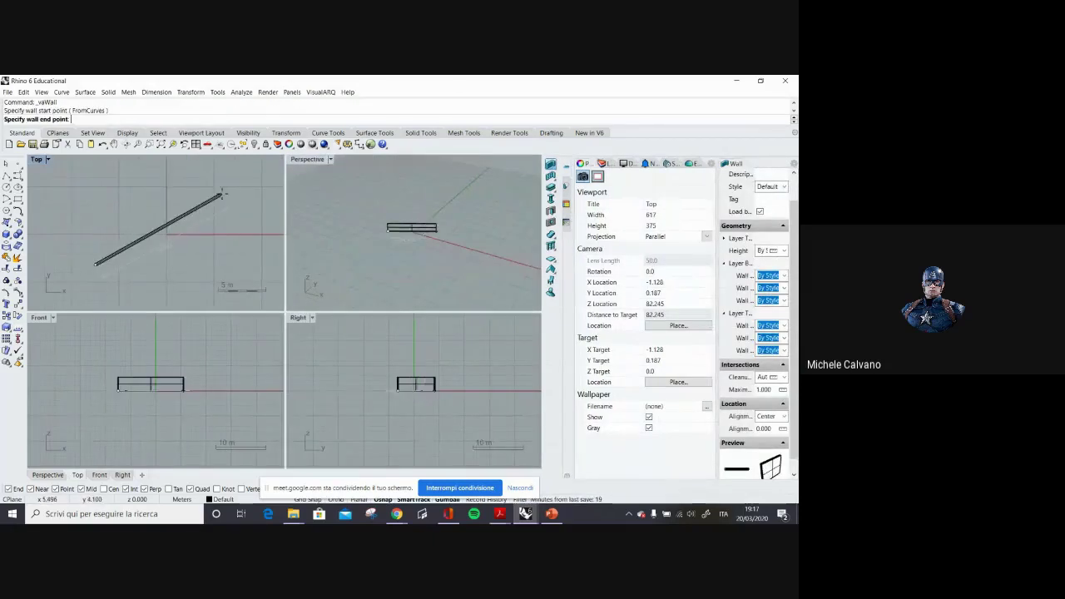
scroll(223, 195, "up", 5)
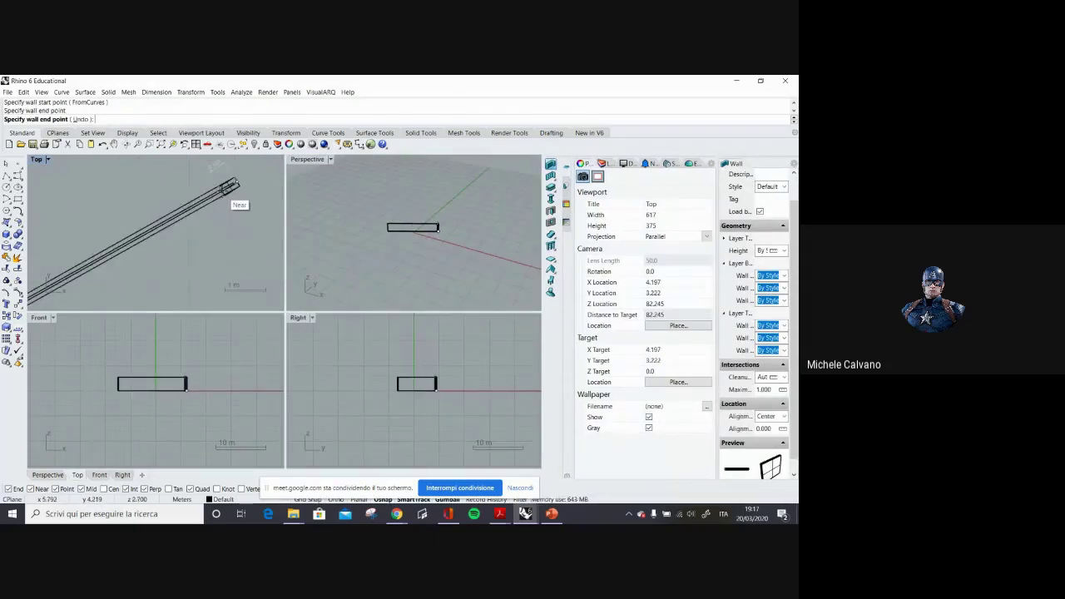
left_click(231, 188)
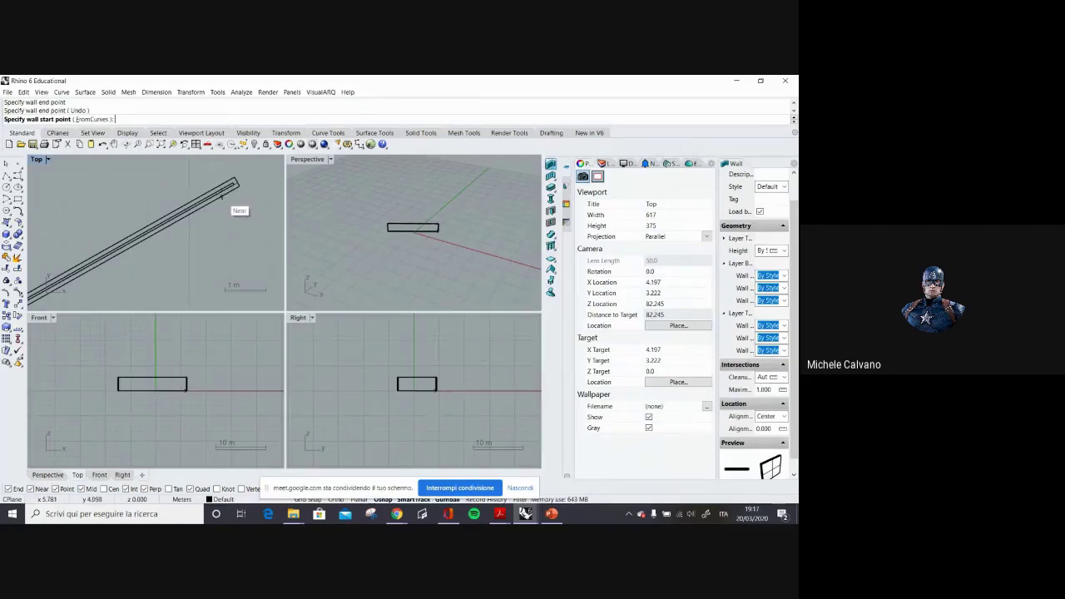
Set the Perspective viewport to Shaded display and end the wall command.
scroll(414, 230, "up", 4)
right_click_drag(422, 222, 340, 180)
left_click(330, 160)
left_click(345, 175)
right_click_drag(416, 273, 441, 259)
key("Escape")
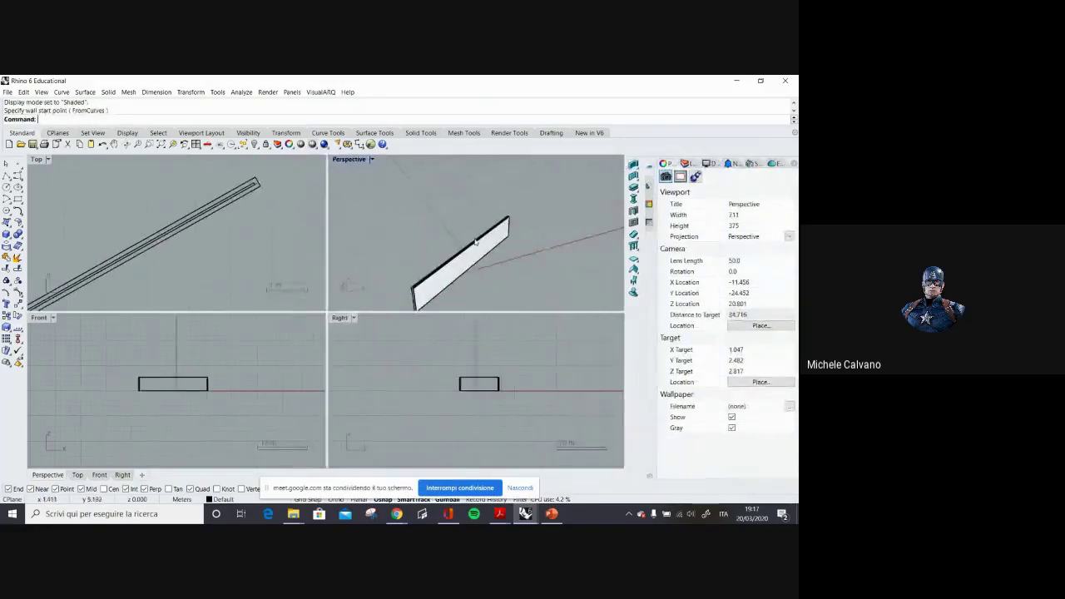
Examine the wall's VisualARQ properties, including its style, geometry, location and intersection settings.
left_click(492, 244)
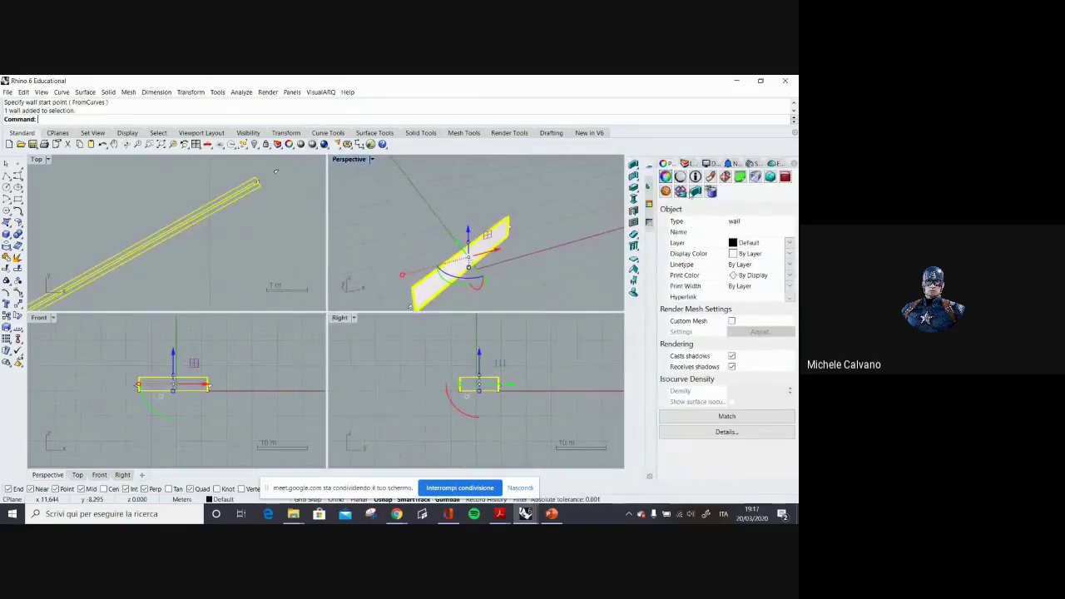
left_click(695, 191)
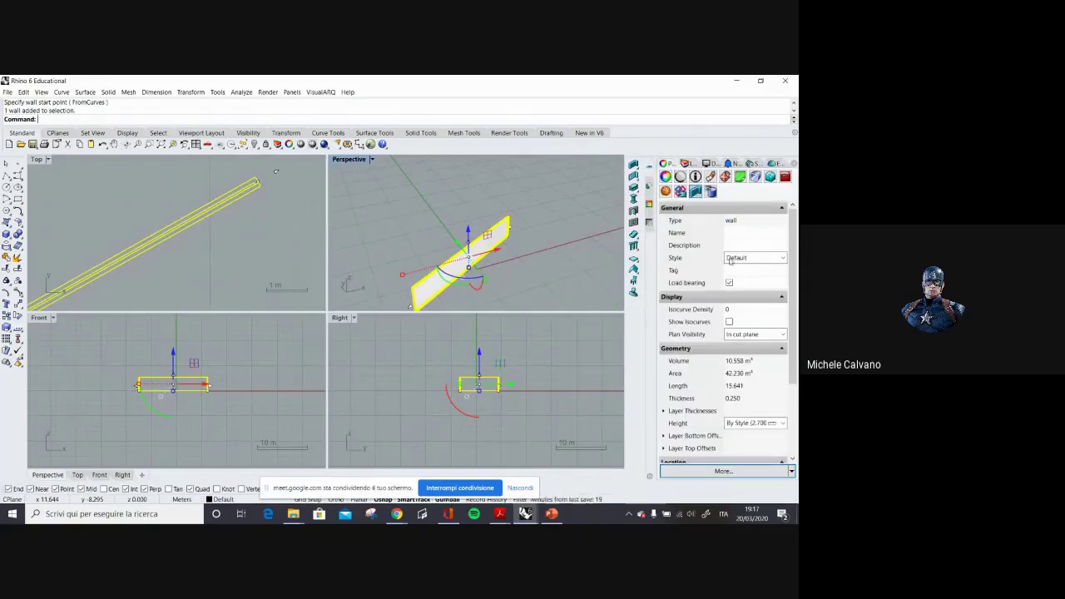
left_click_drag(654, 360, 583, 353)
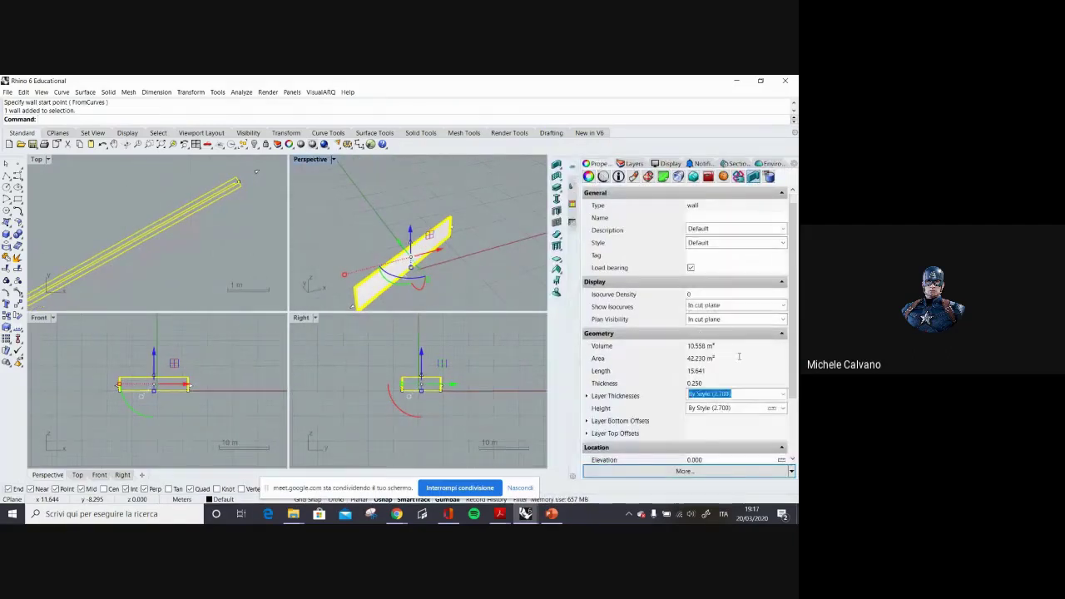
scroll(739, 357, "down", 3)
scroll(631, 302, "up", 1)
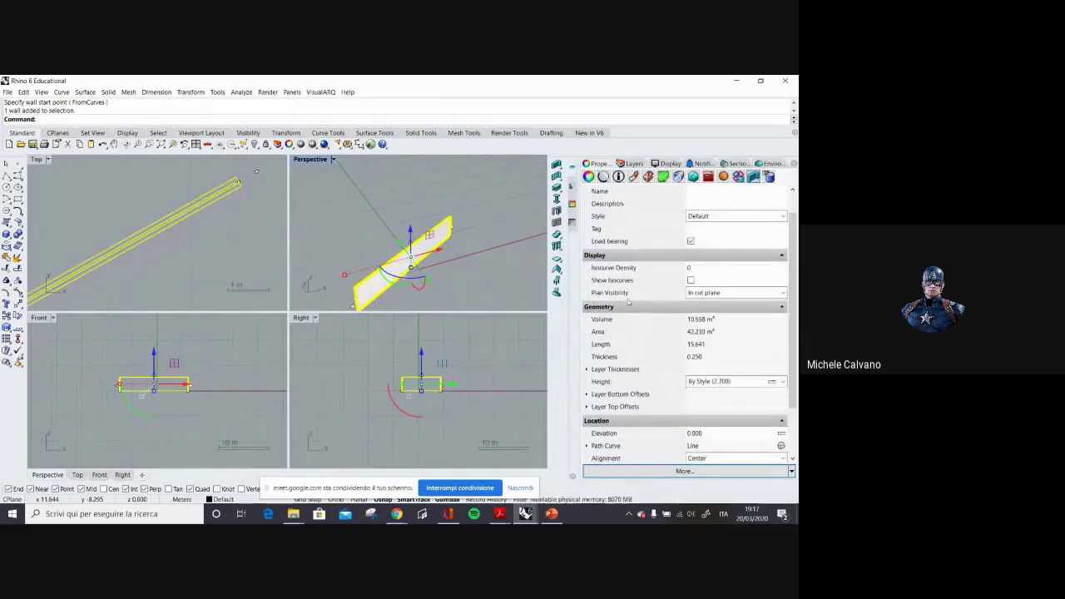
scroll(676, 306, "up", 1)
left_click(782, 243)
left_click(782, 243)
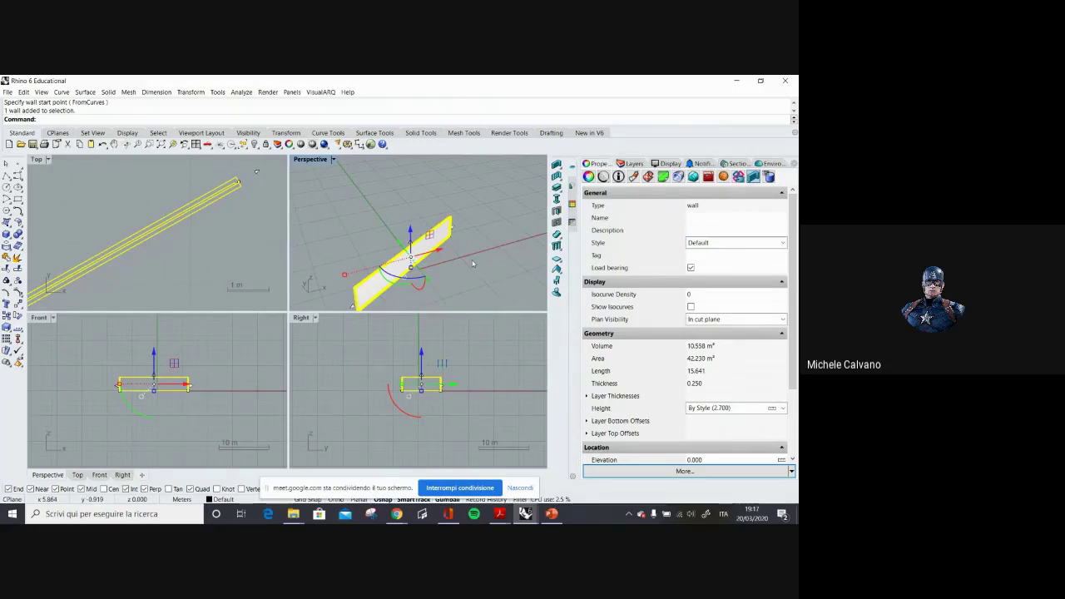
scroll(703, 268, "down", 2)
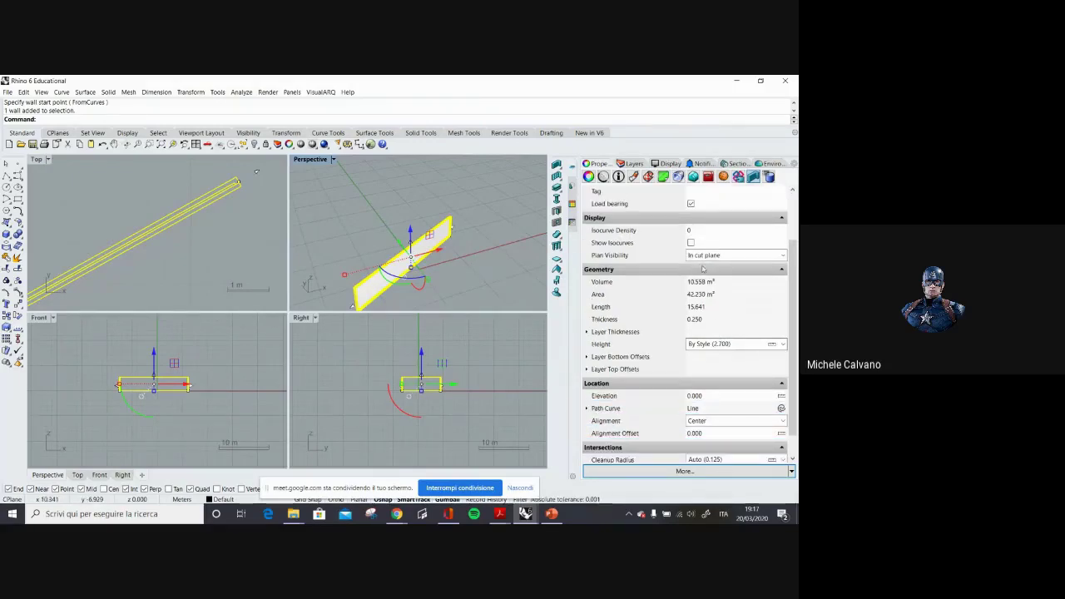
scroll(702, 269, "down", 1)
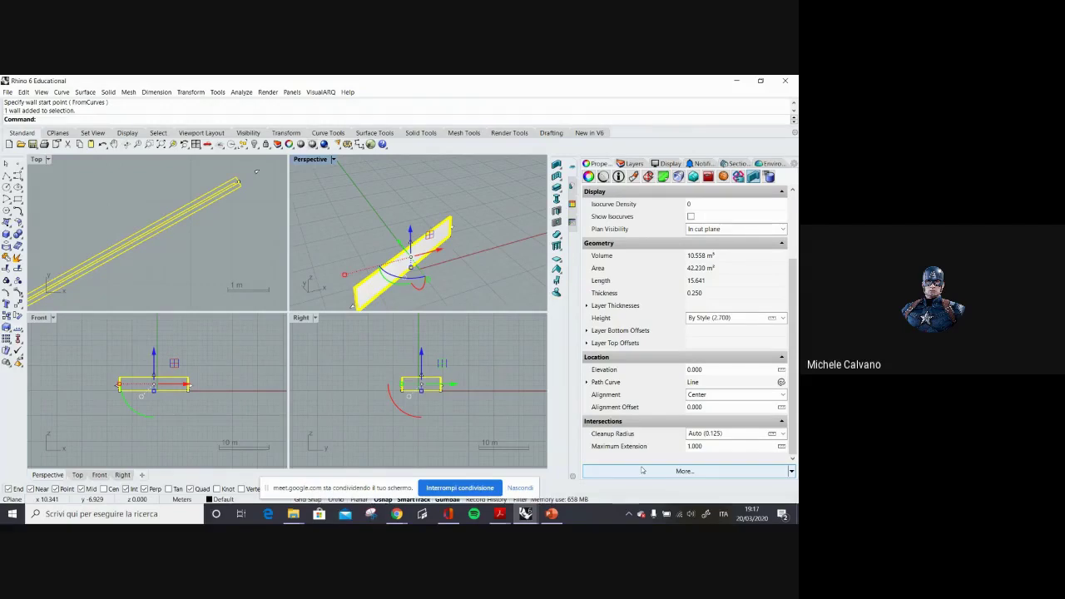
left_click(456, 265)
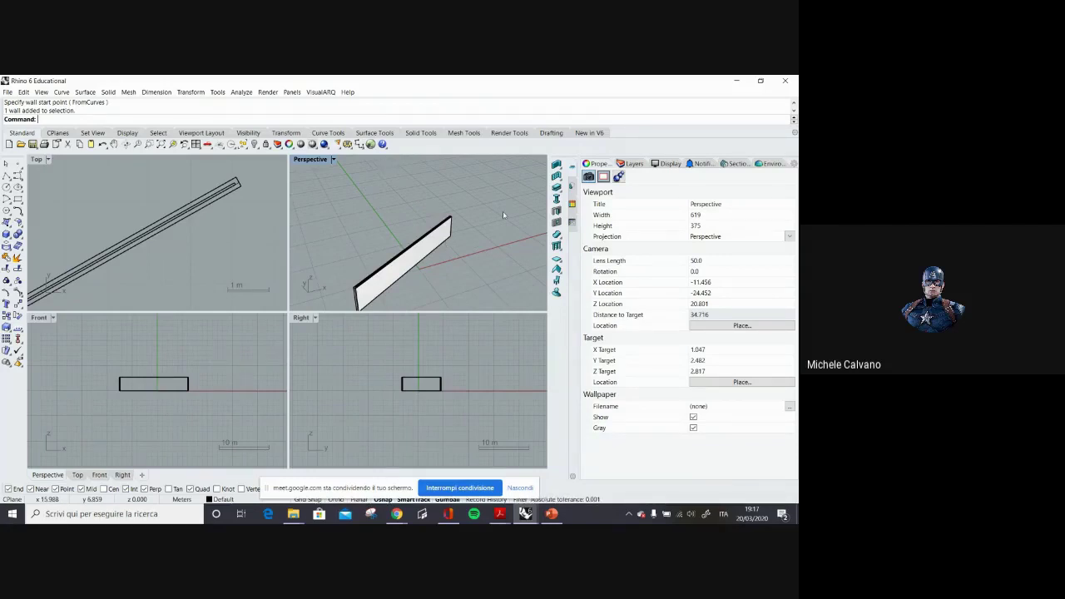
Launch Grasshopper, dismiss its getting-started window and arrange it beside the narrowed Rhino viewports.
left_click(370, 145)
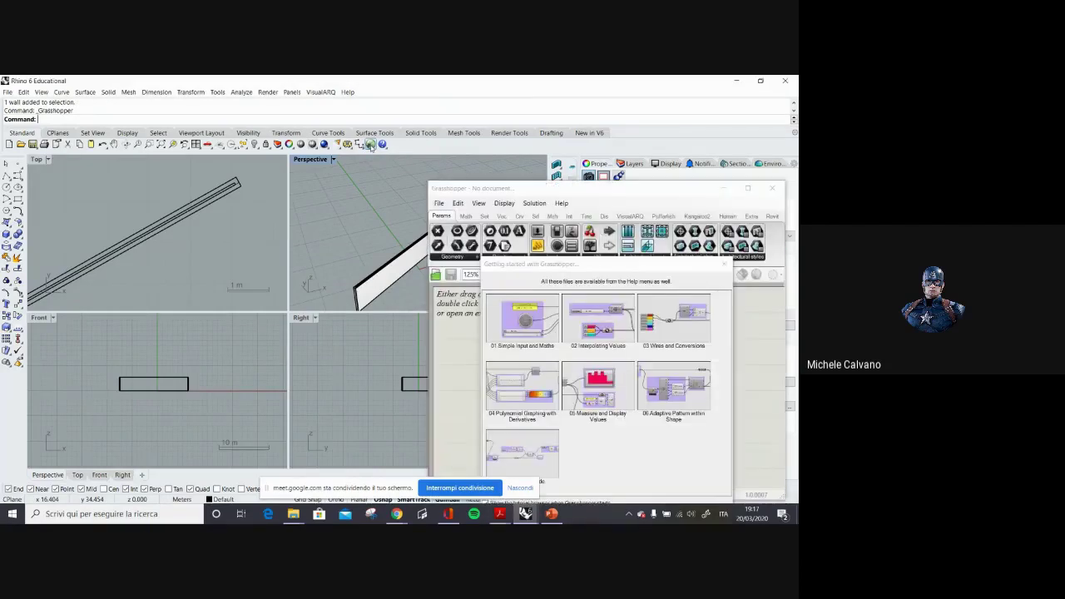
left_click(723, 267)
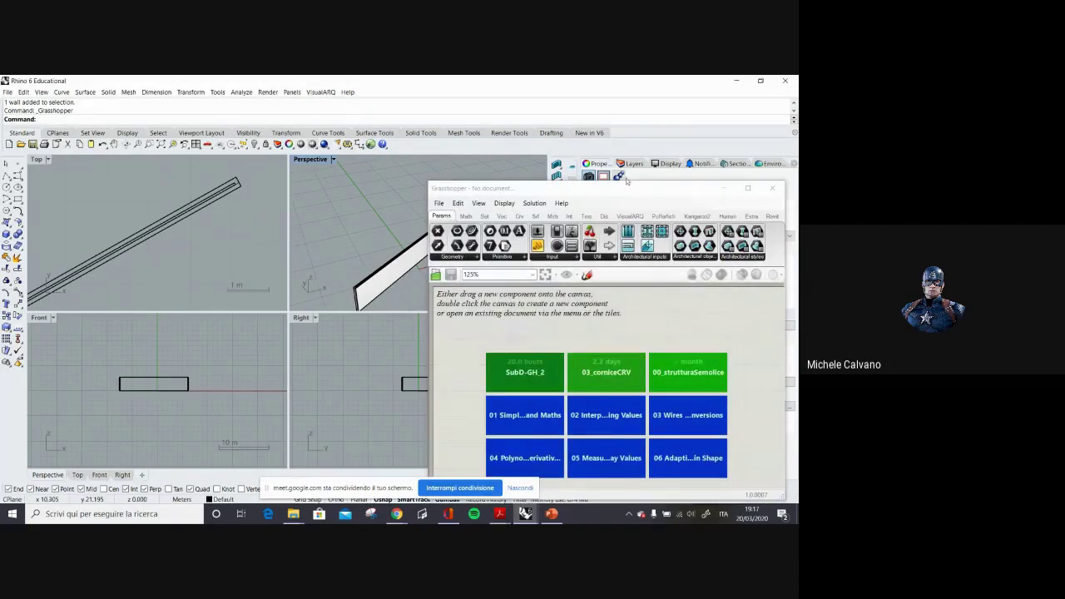
left_click_drag(629, 193, 643, 147)
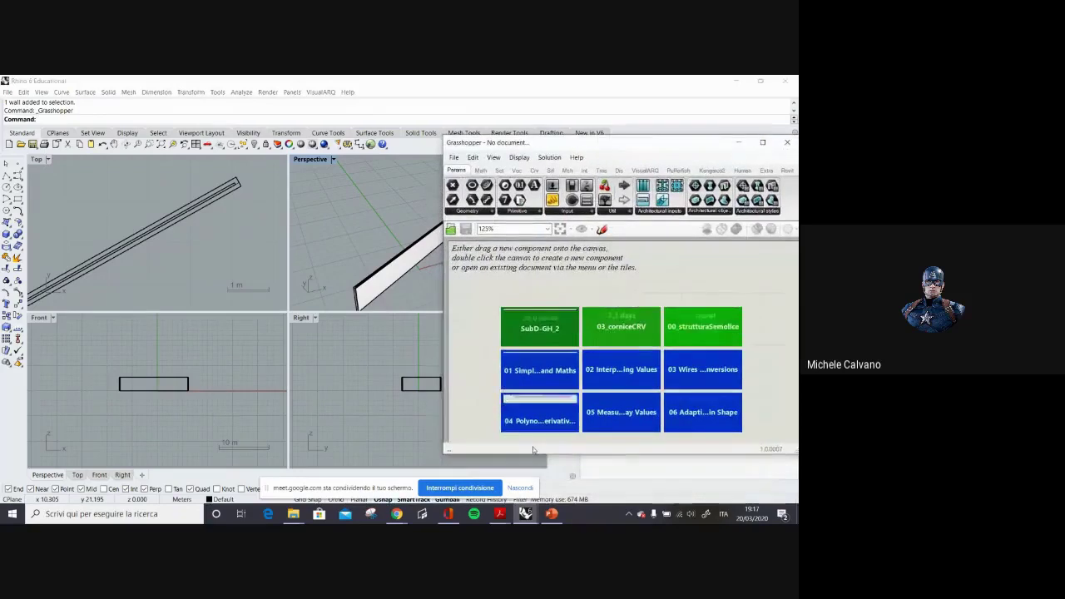
left_click(546, 466)
left_click_drag(434, 460, 433, 460)
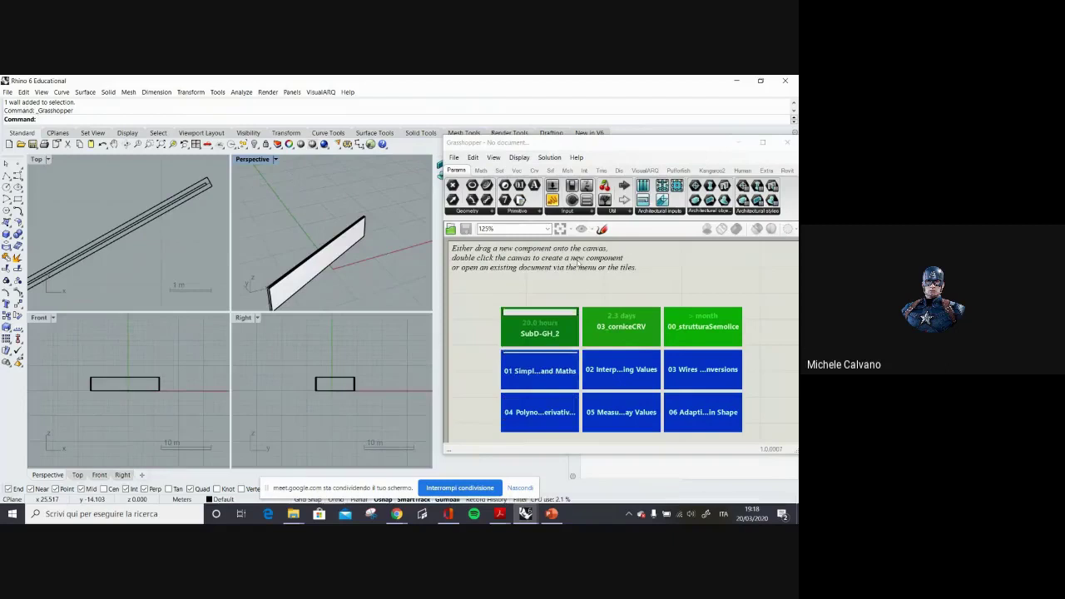
left_click(710, 282)
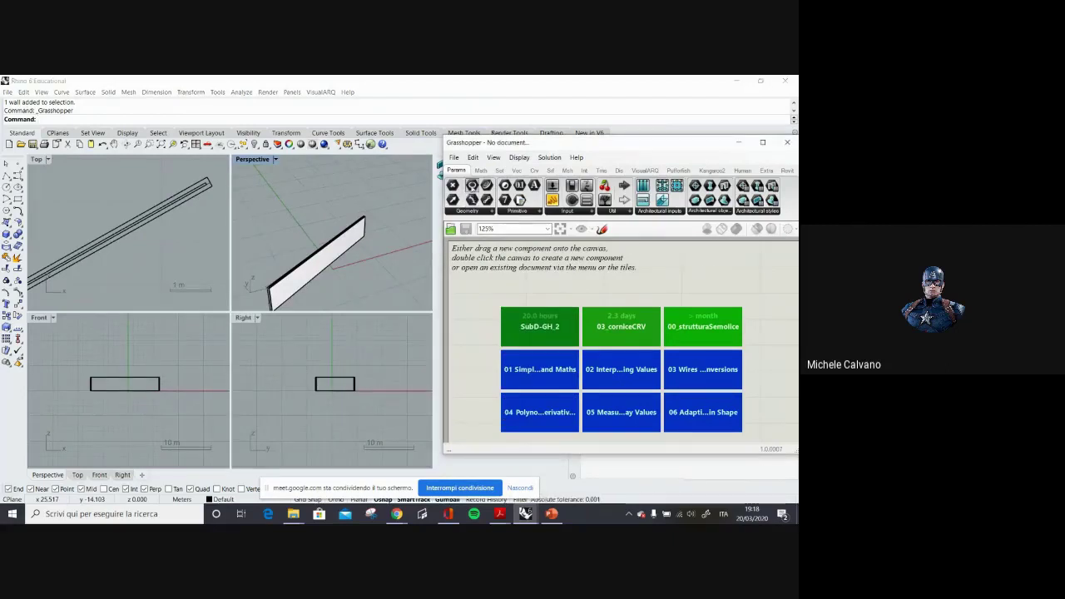
left_click(488, 185)
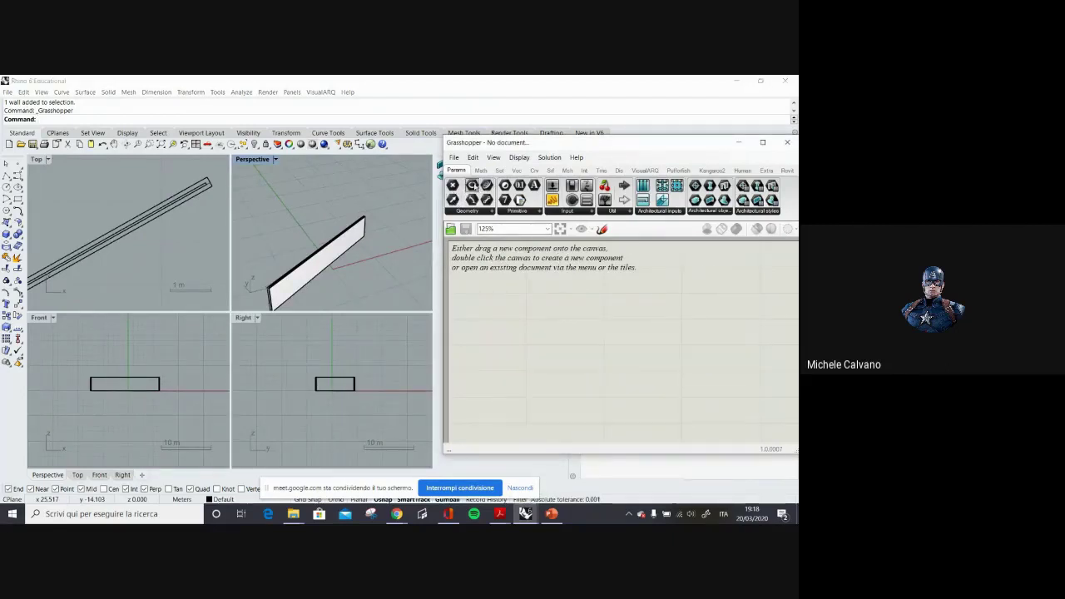
Draw an open zigzag polyline with four points beside the wall in the Perspective view, and maximize that view.
left_click(6, 177)
left_click(316, 204)
left_click(376, 197)
left_click(358, 231)
scroll(317, 205, "down", 2)
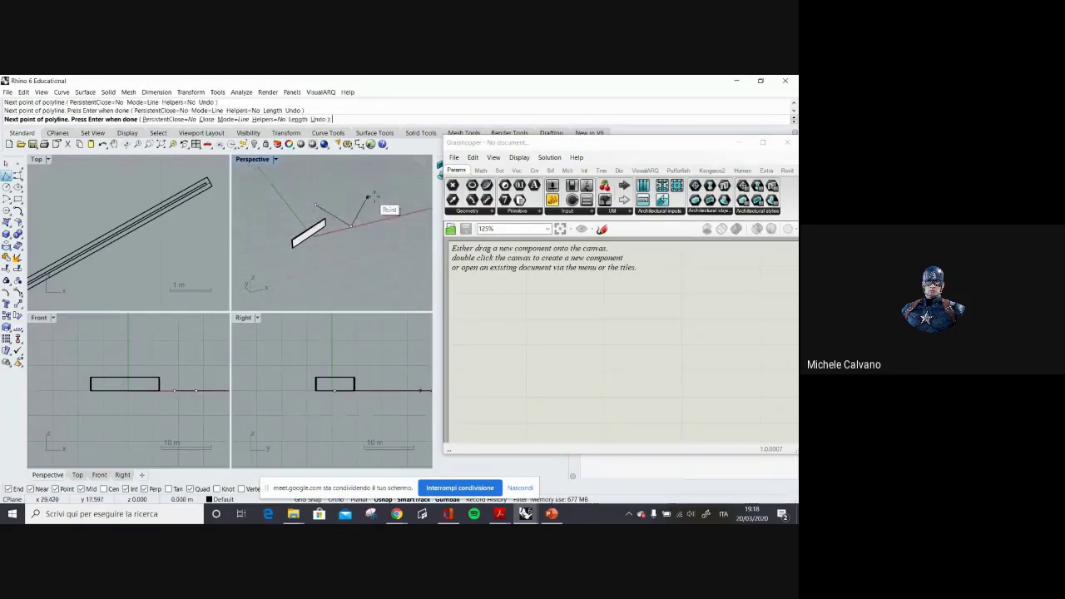
left_click(392, 218)
key("Return")
scroll(396, 202, "up", 5)
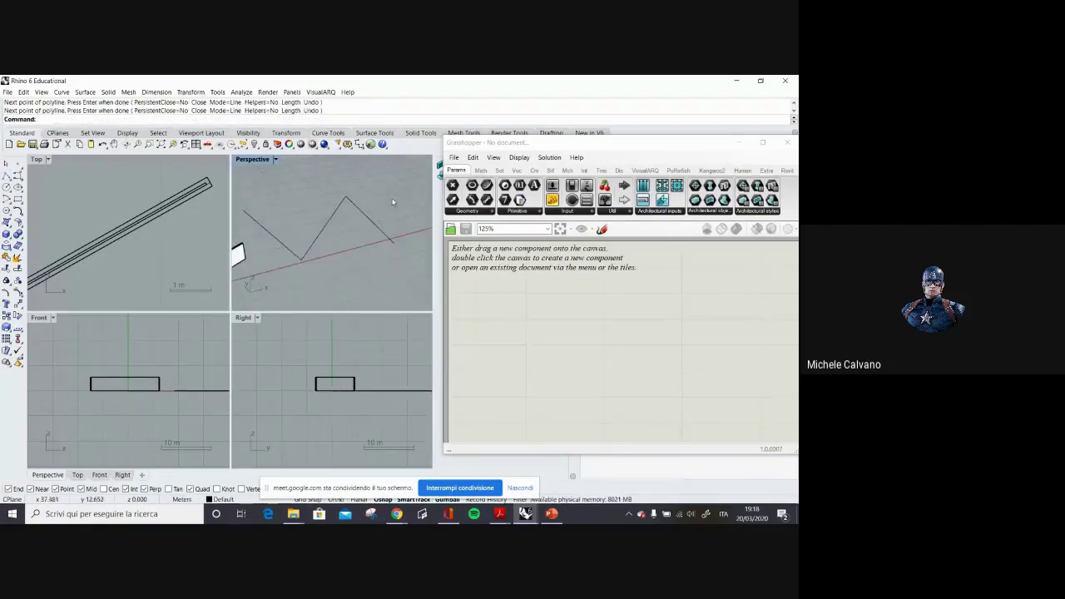
right_click_drag(345, 230, 360, 230)
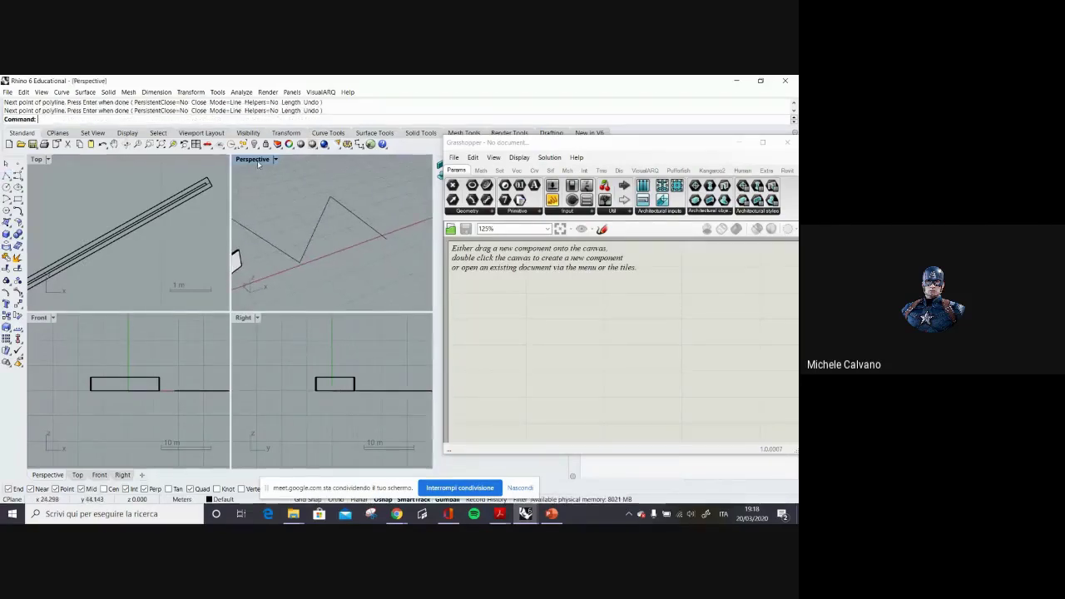
double_click(252, 159)
right_click_drag(235, 300, 162, 300)
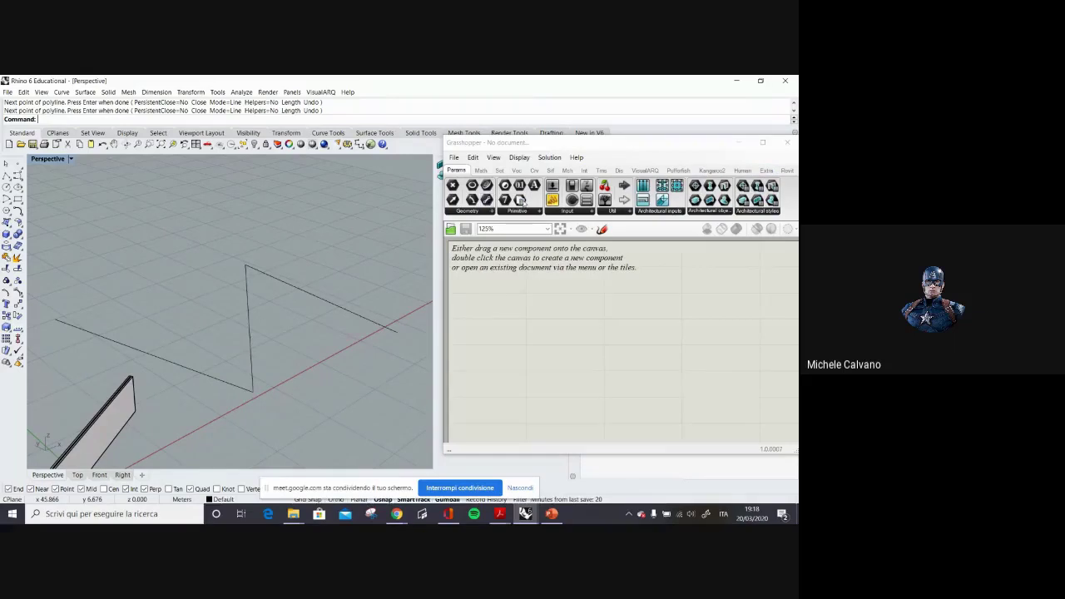
Add a Curve parameter to the Grasshopper canvas and reference the zigzag polyline as its one curve.
left_click(535, 170)
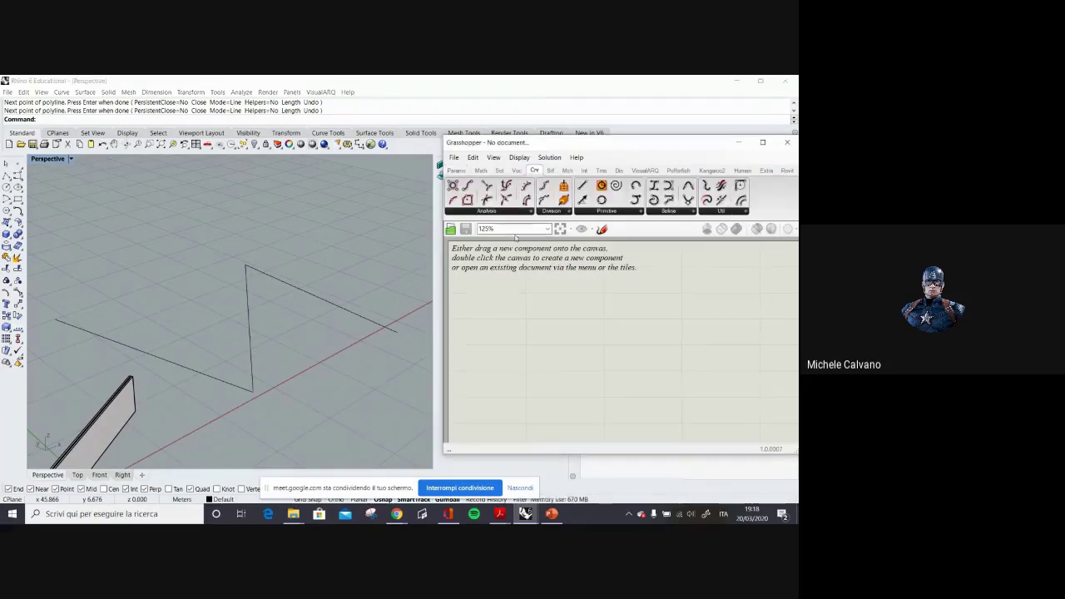
left_click(456, 170)
left_click_drag(487, 184, 513, 300)
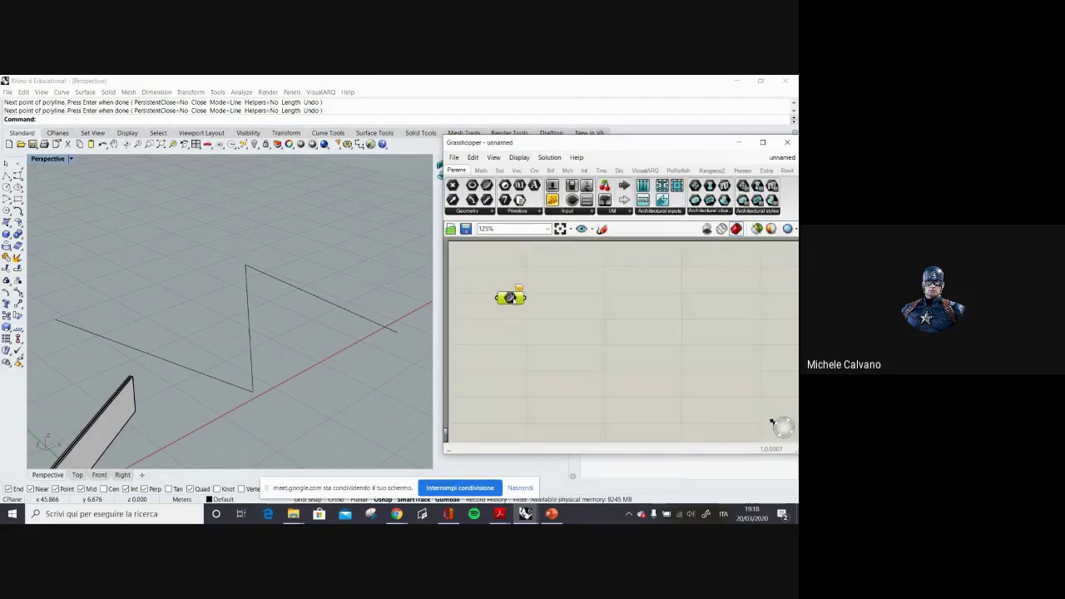
right_click(510, 298)
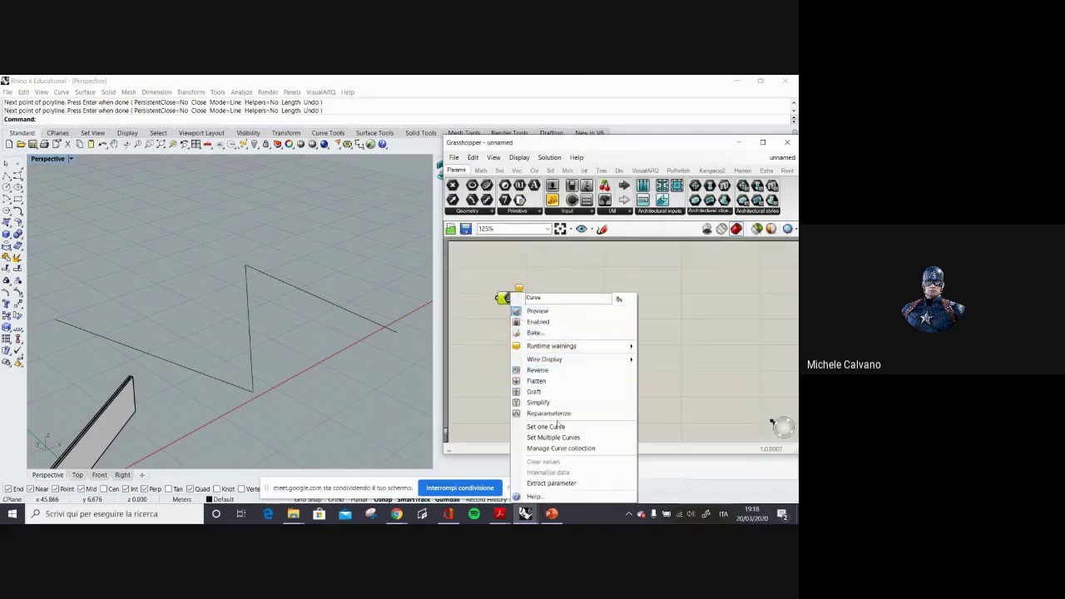
left_click(556, 428)
left_click(166, 361)
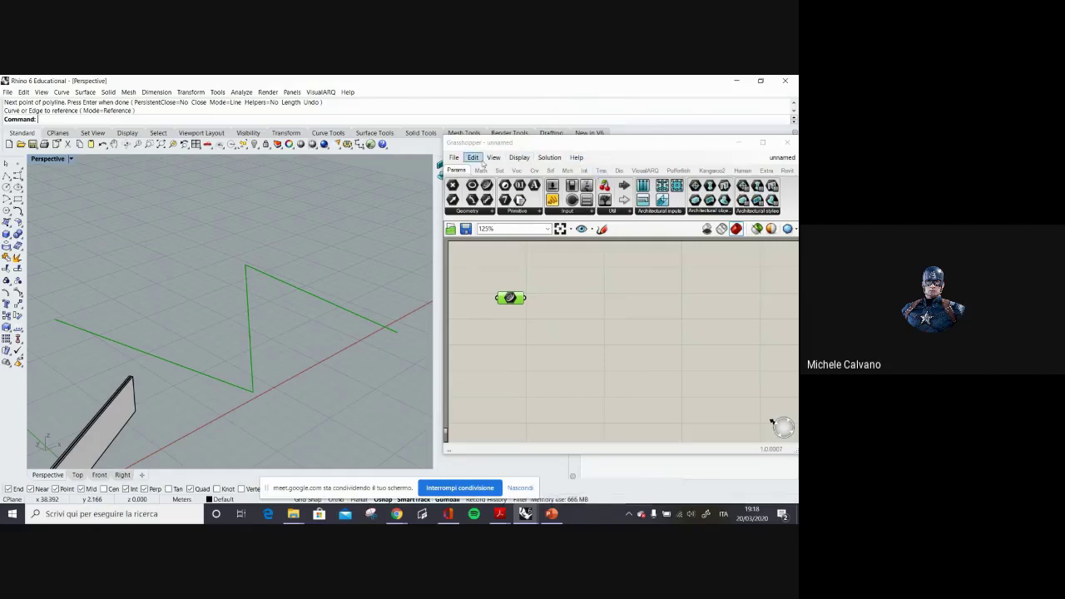
Widen the Grasshopper window and add a VisualARQ Wall component beside the Curve parameter.
left_click(639, 170)
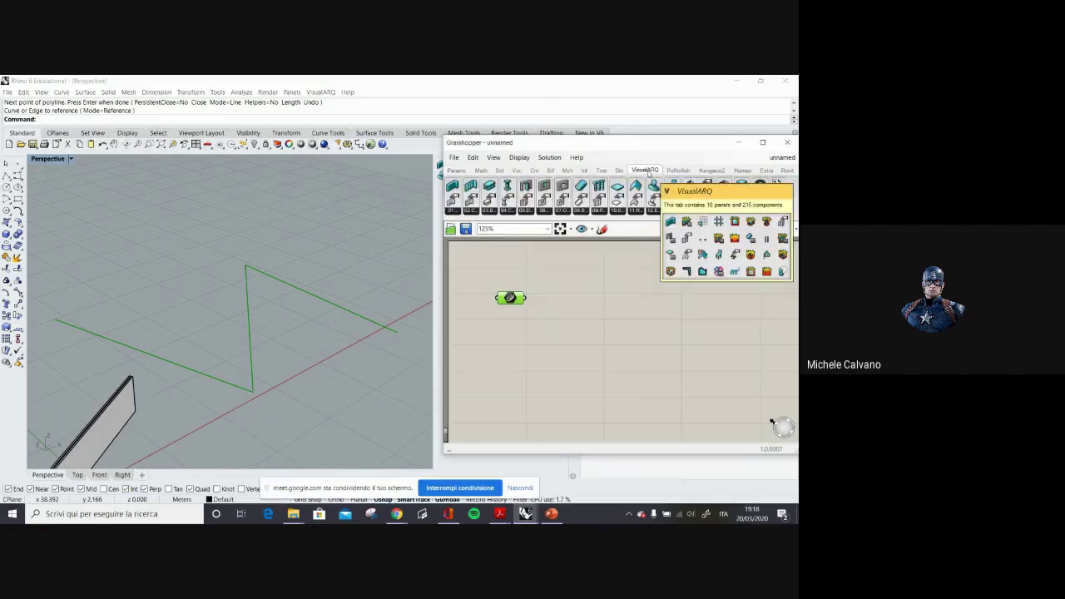
left_click_drag(442, 258, 380, 259)
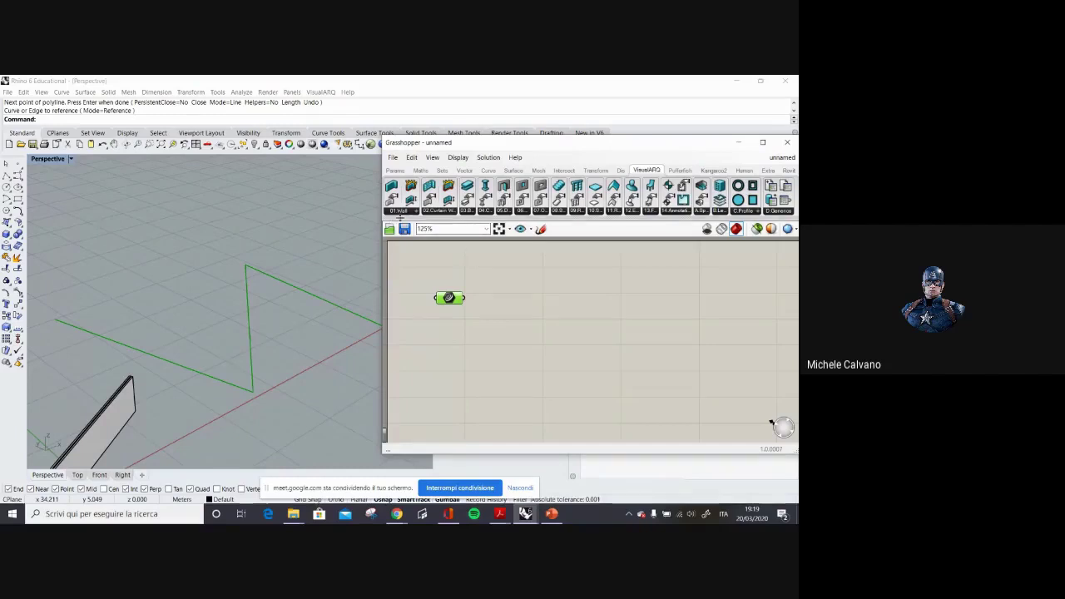
left_click(402, 212)
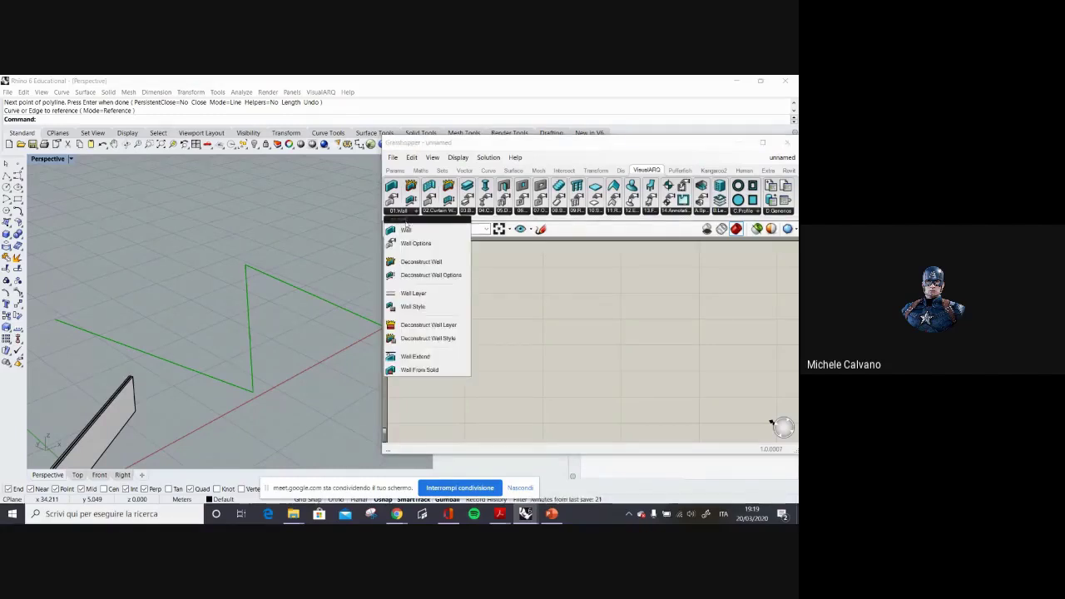
left_click(412, 230)
left_click(541, 309)
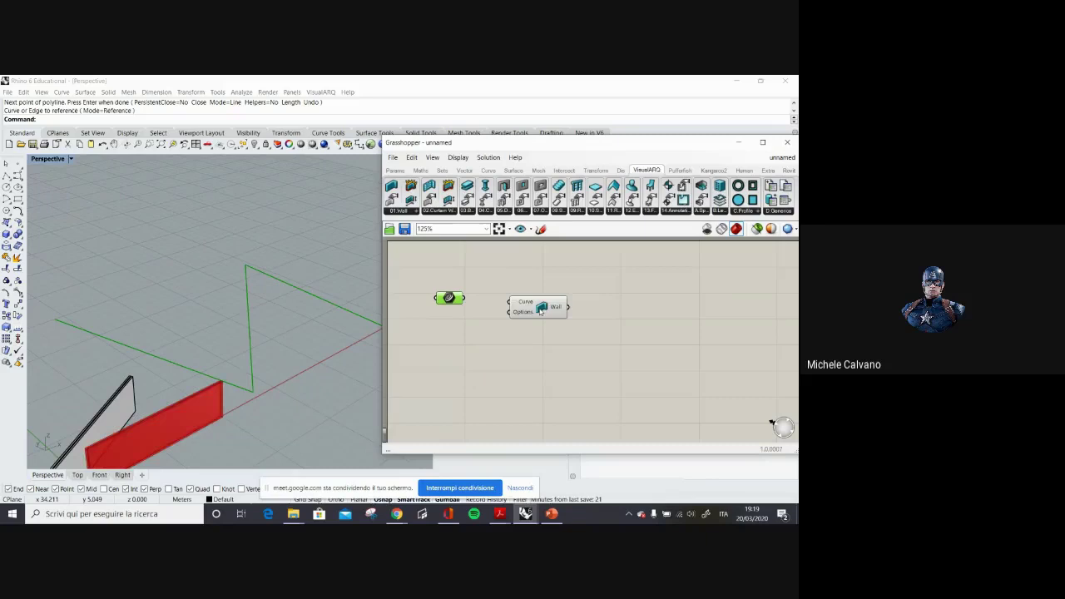
Feed the referenced polyline into the Wall component's Curve input, inspect the wall preview, and move the component away from the Curve parameter.
right_click_drag(195, 369, 124, 360)
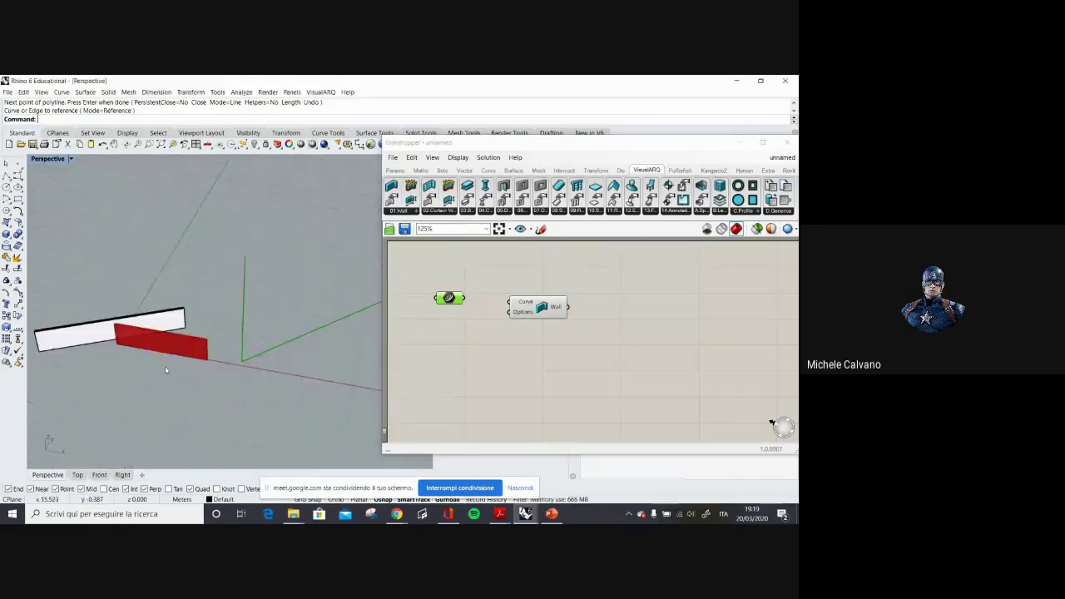
scroll(196, 368, "up", 4)
right_click_drag(197, 365, 208, 333)
left_click_drag(463, 297, 509, 303)
right_click_drag(275, 318, 301, 309)
scroll(294, 360, "up", 5)
right_click_drag(294, 360, 215, 356)
scroll(214, 356, "down", 5)
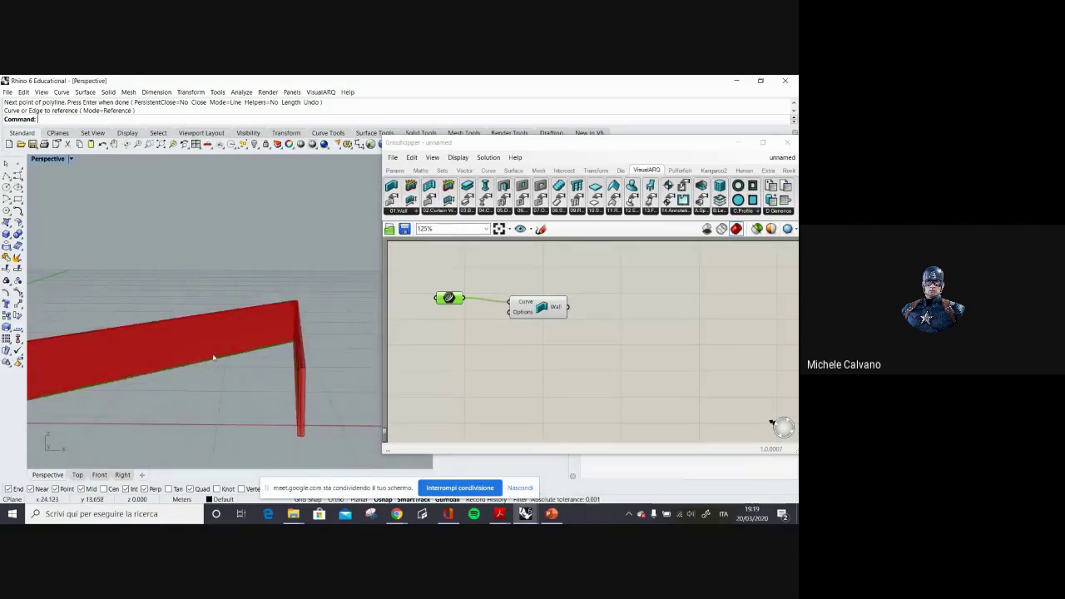
scroll(177, 364, "down", 3)
right_click_drag(178, 362, 204, 368)
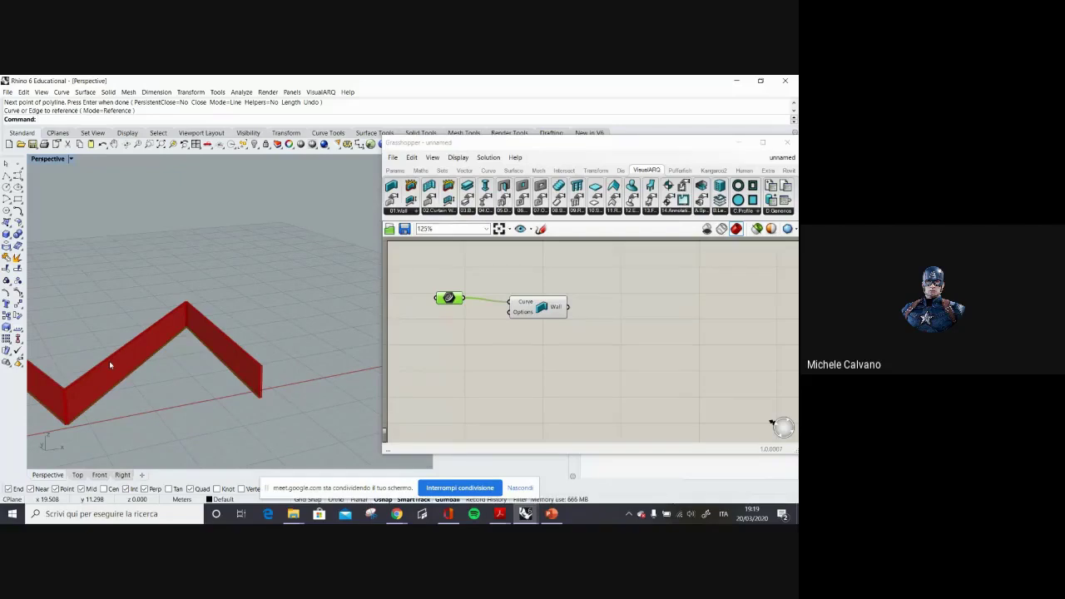
left_click_drag(543, 317, 590, 340)
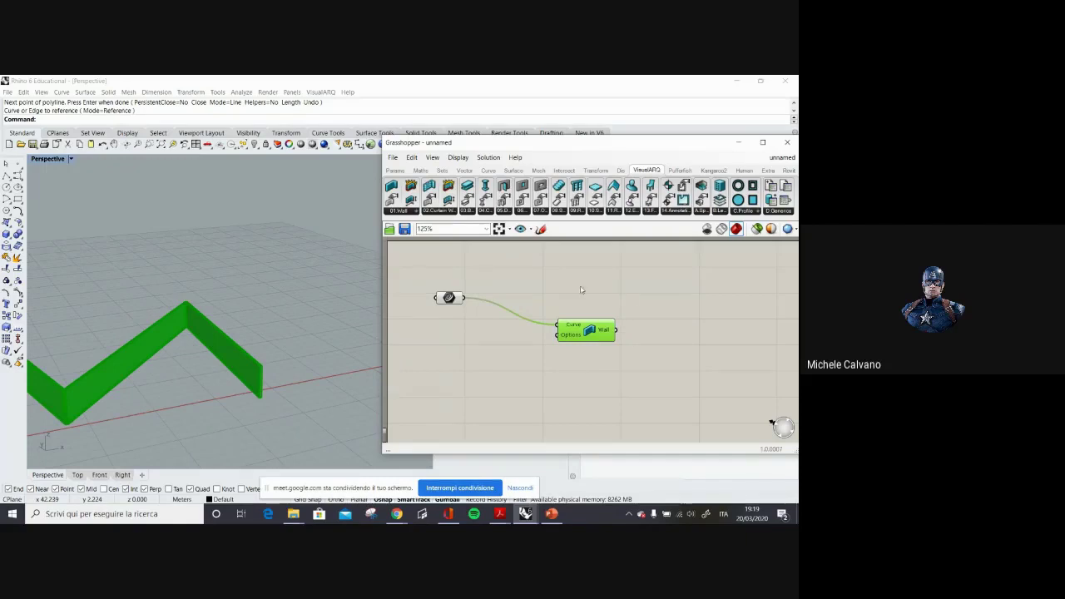
left_click(401, 211)
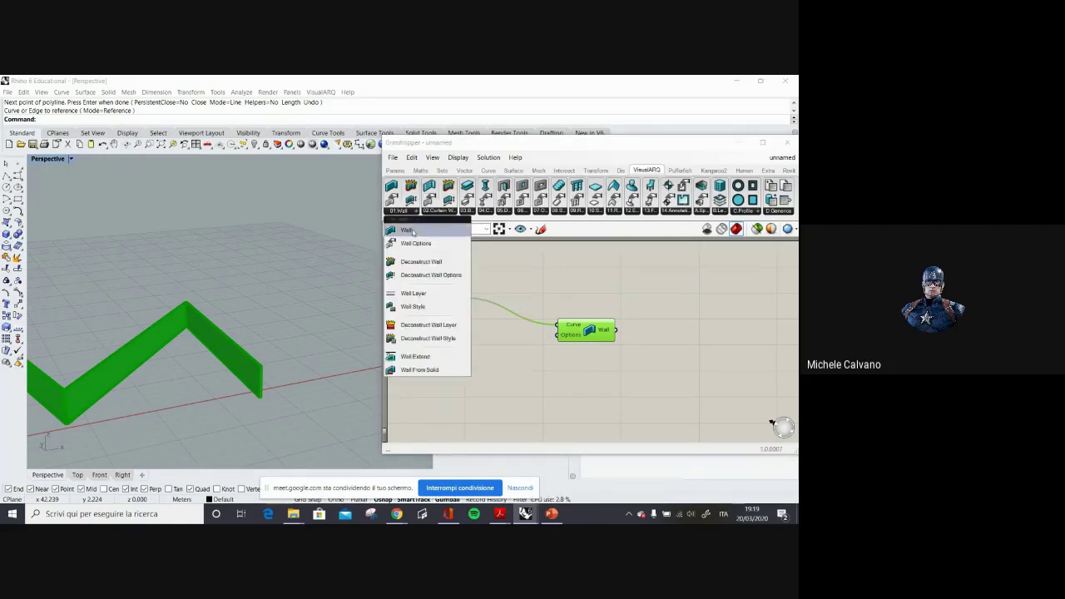
left_click(436, 278)
left_click(493, 383)
right_click_drag(538, 385, 547, 364)
scroll(547, 364, "up", 4)
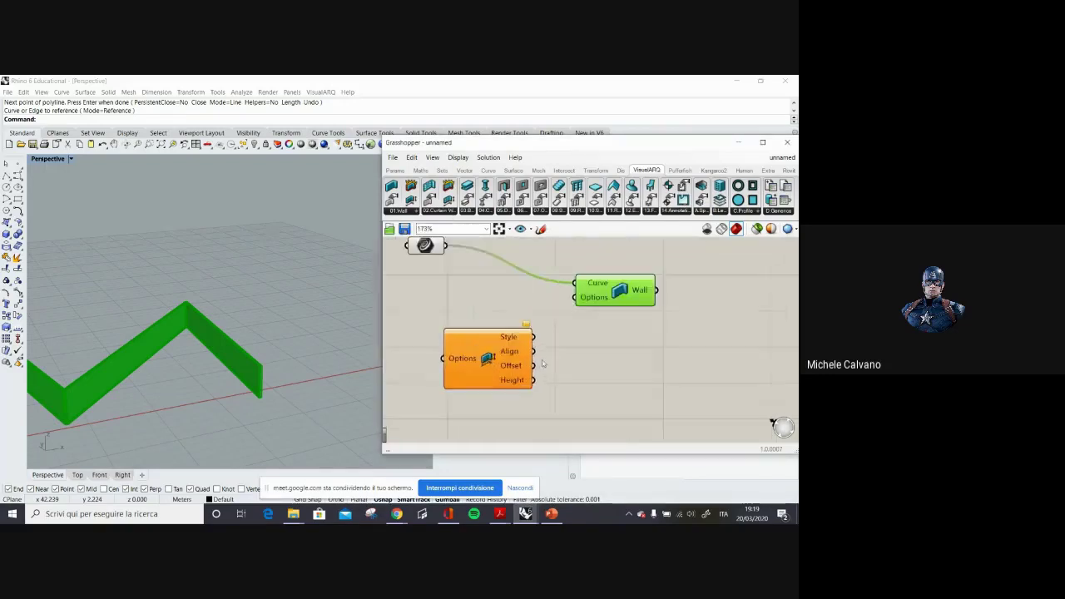
left_click(456, 349)
key("Delete")
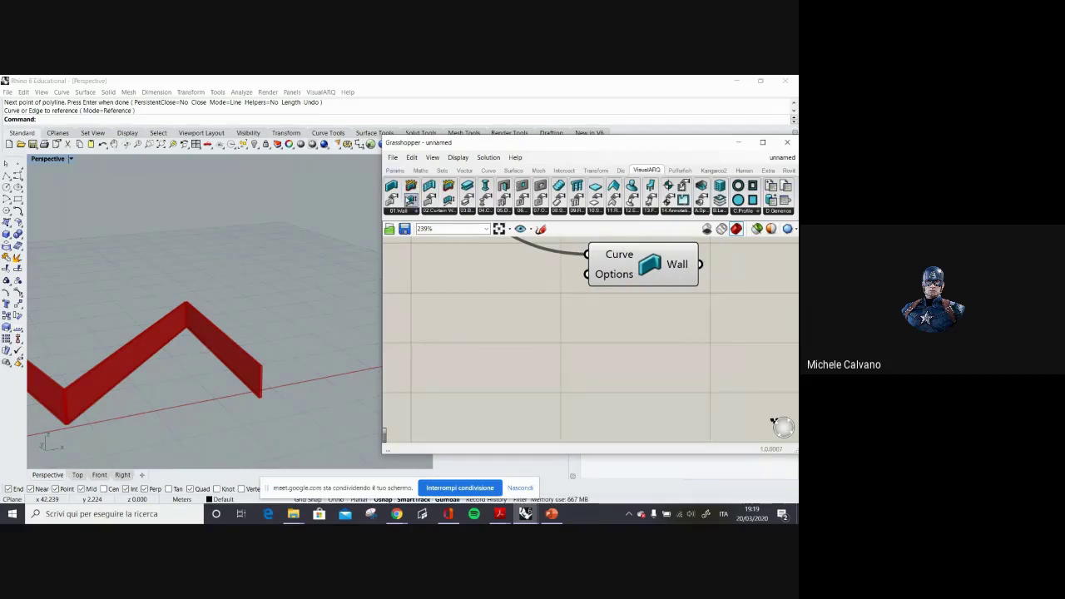
Add a Wall Options component and connect its output to the Wall component's Options input.
left_click(405, 210)
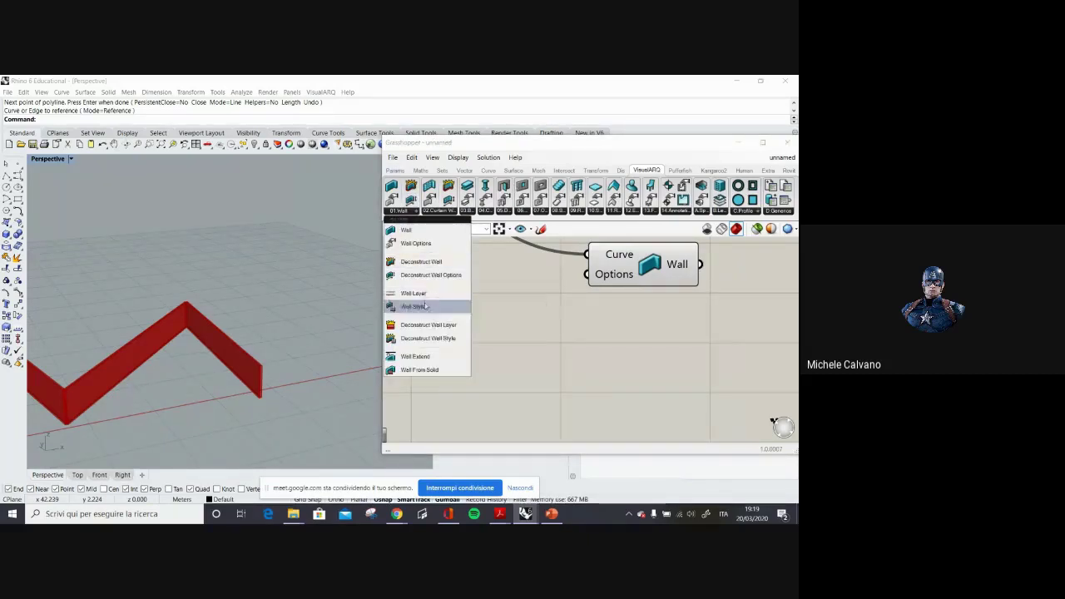
left_click(429, 250)
left_click(507, 321)
left_click_drag(585, 330, 623, 274)
right_click_drag(490, 303, 567, 314)
scroll(567, 317, "down", 3)
scroll(565, 330, "up", 2)
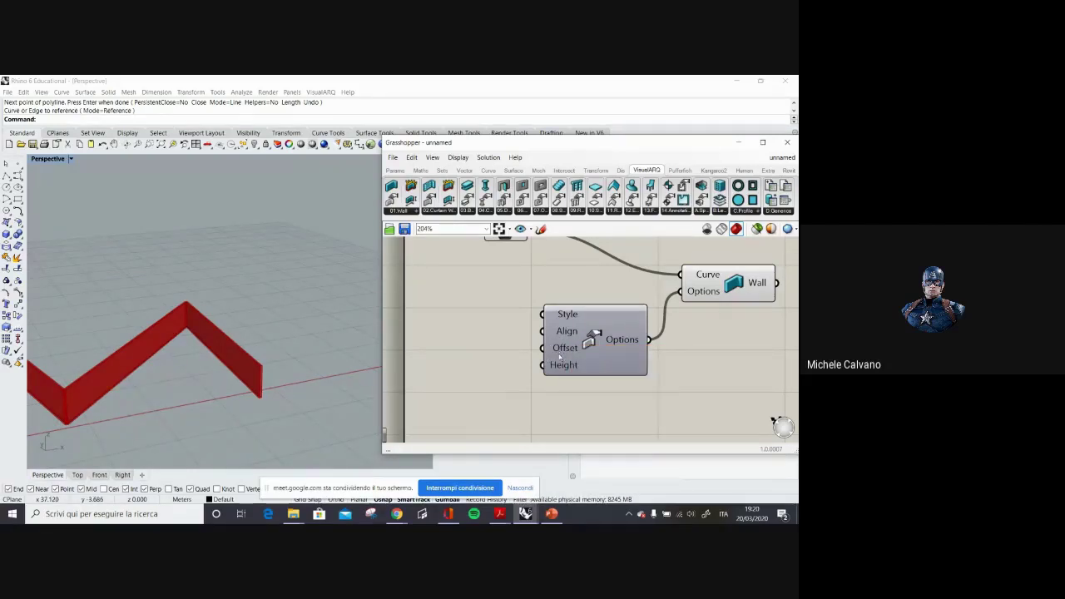
left_click(637, 346)
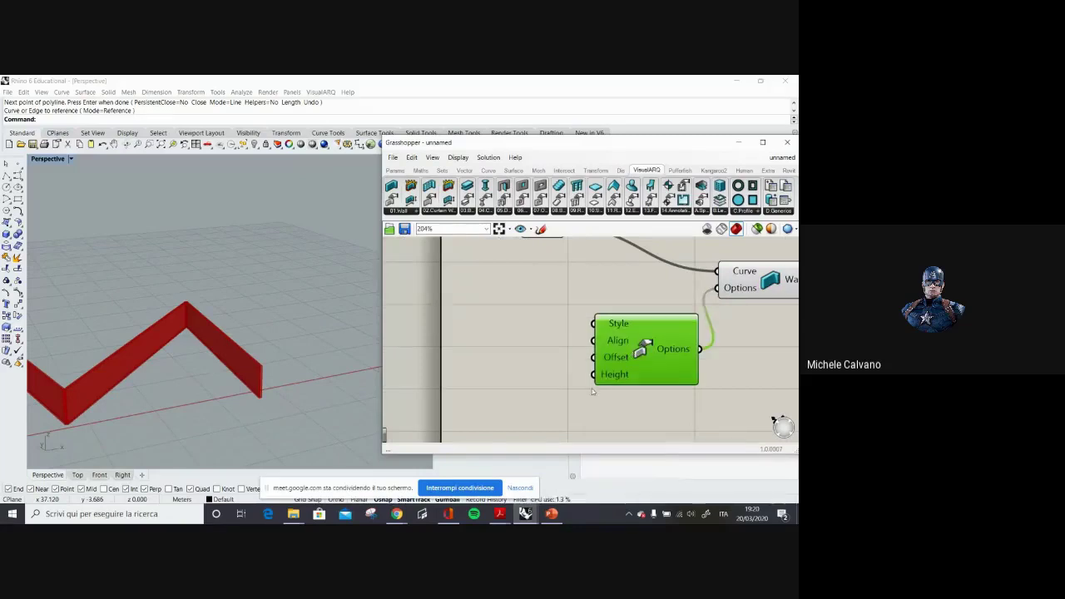
scroll(545, 332, "down", 3)
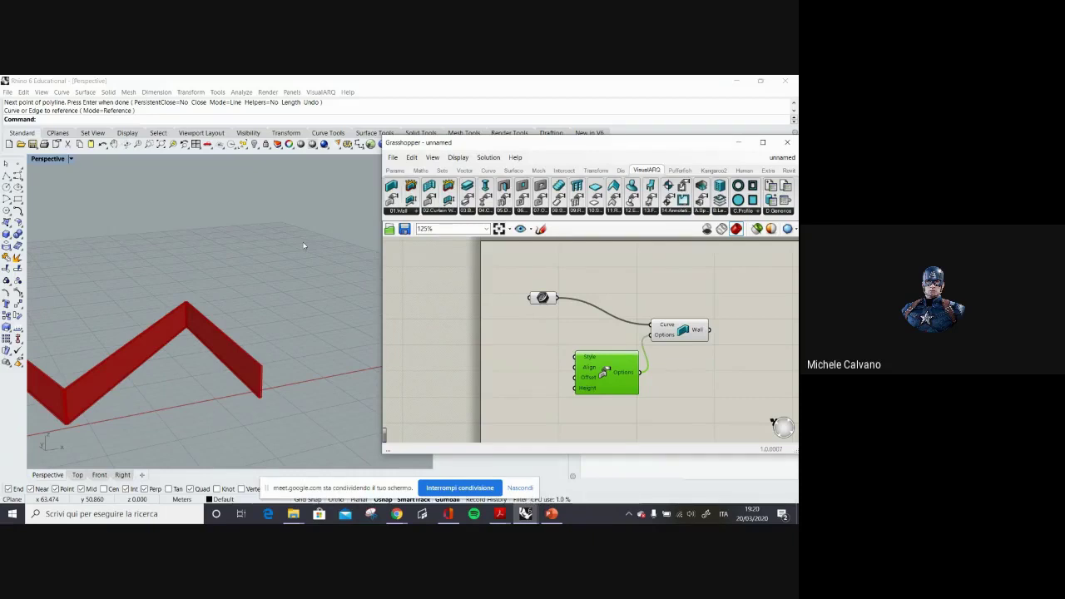
Add a Wall Style component and connect it to the Style input of Wall Options.
left_click(406, 212)
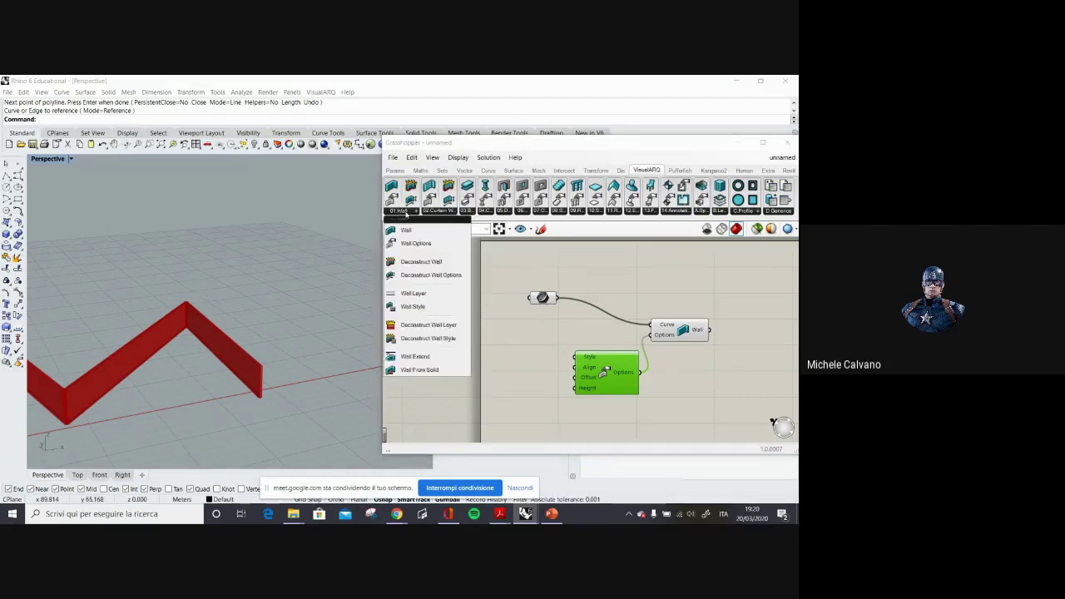
left_click(420, 307)
left_click(497, 350)
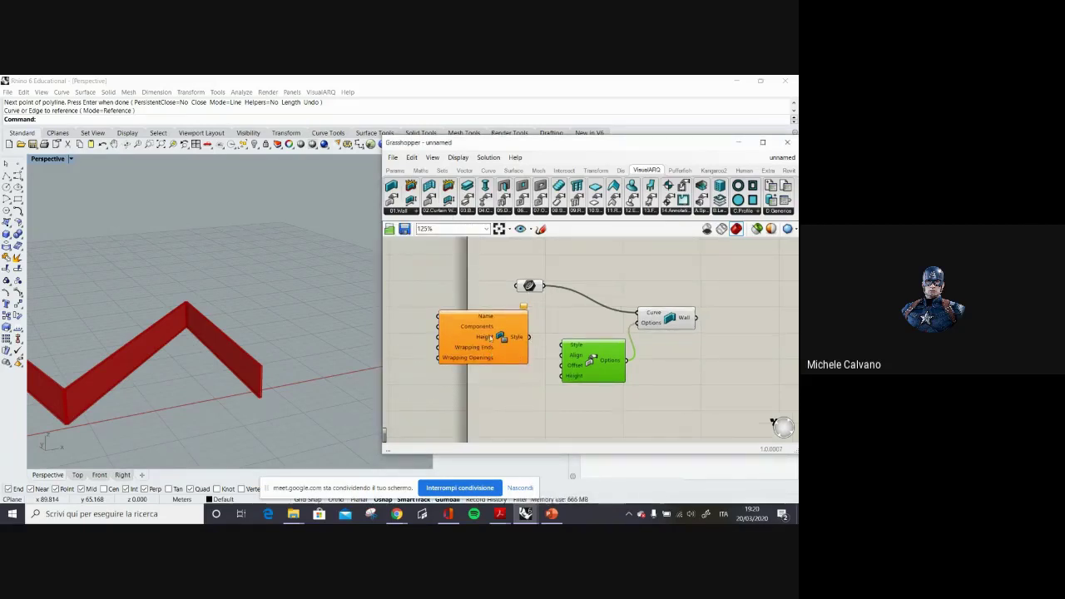
right_click_drag(480, 341, 495, 322)
left_click_drag(547, 322, 577, 327)
scroll(532, 302, "up", 1)
mouse_move(540, 286)
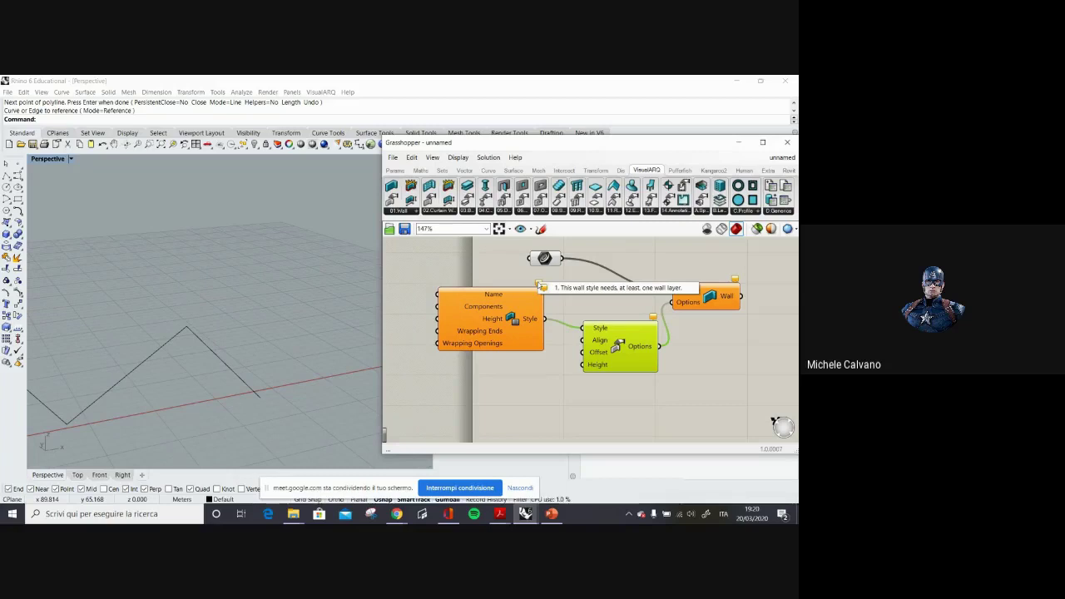
scroll(573, 296, "up", 3)
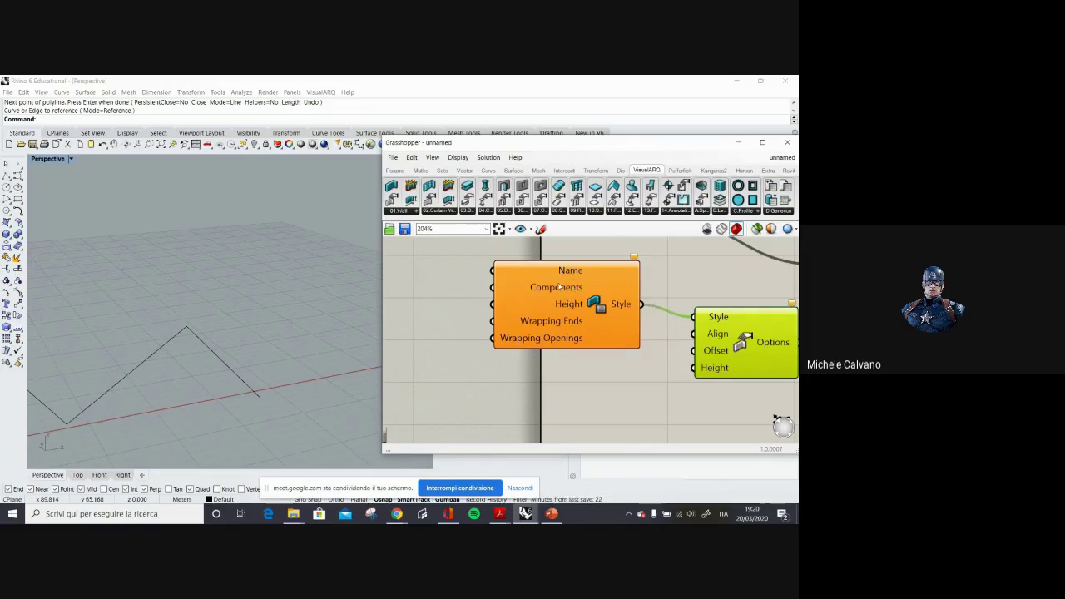
Add a Wall Layer component, connect it to the Wall Style's Components input, and inspect the wall preview up close.
left_click(399, 211)
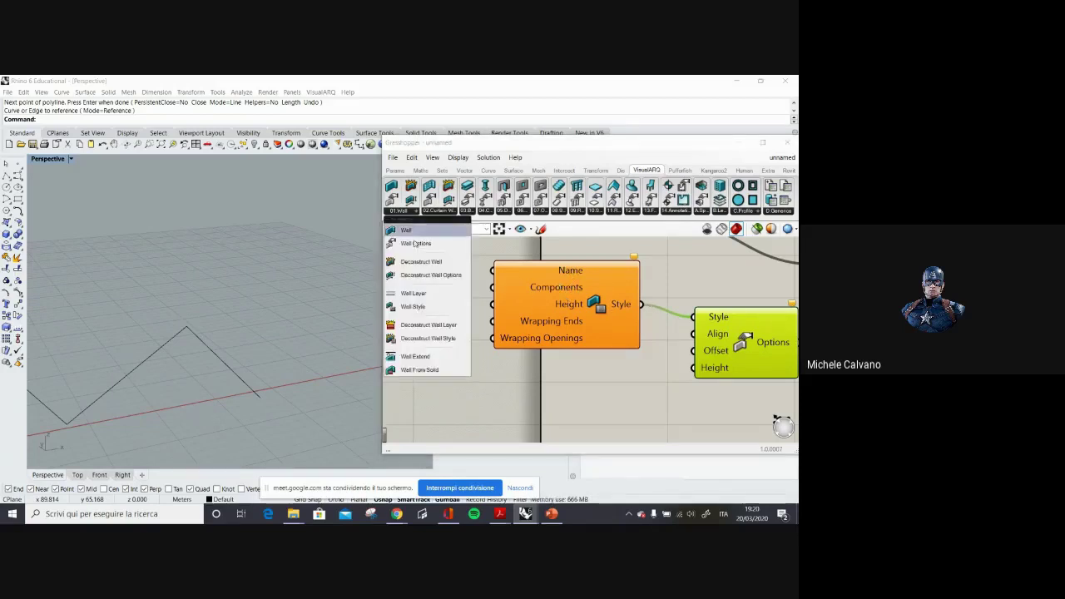
left_click(413, 293)
left_click(424, 301)
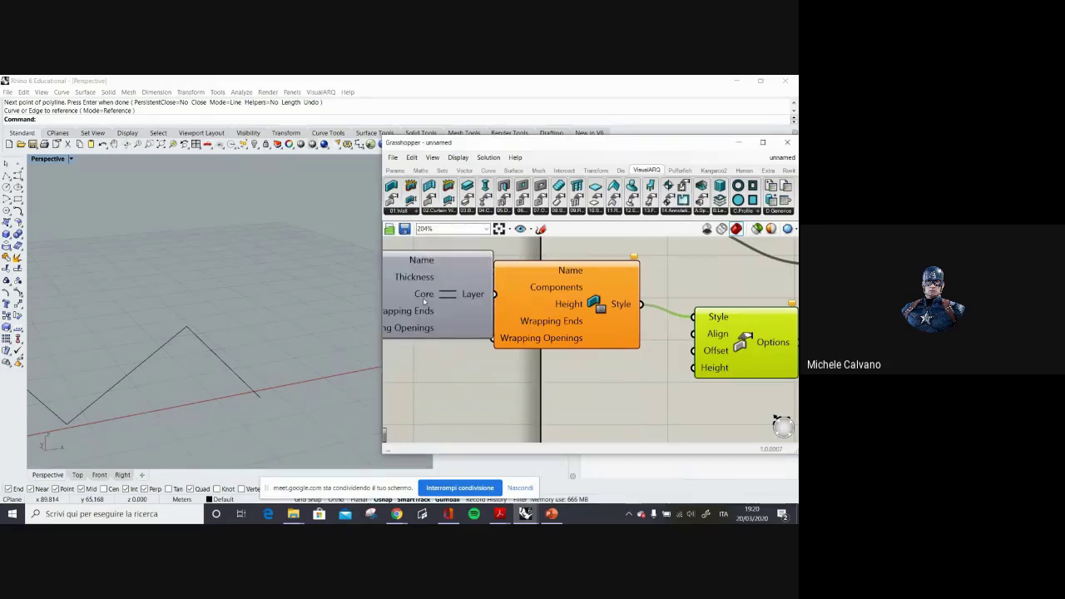
right_click_drag(424, 301, 514, 305)
left_click_drag(515, 304, 447, 303)
left_click_drag(517, 297, 583, 290)
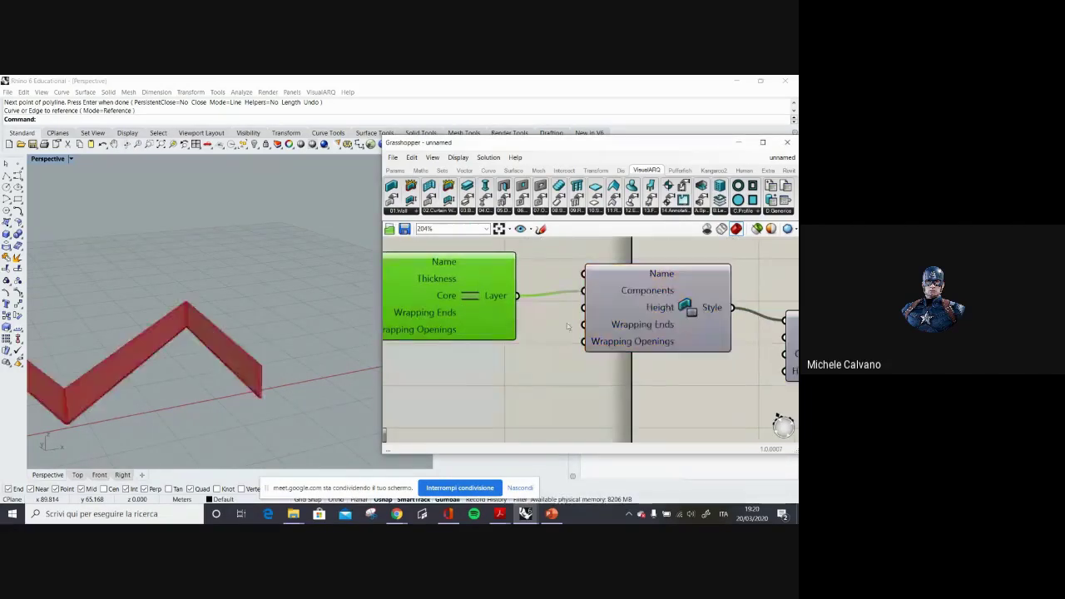
right_click_drag(283, 358, 174, 373)
scroll(234, 376, "up", 7)
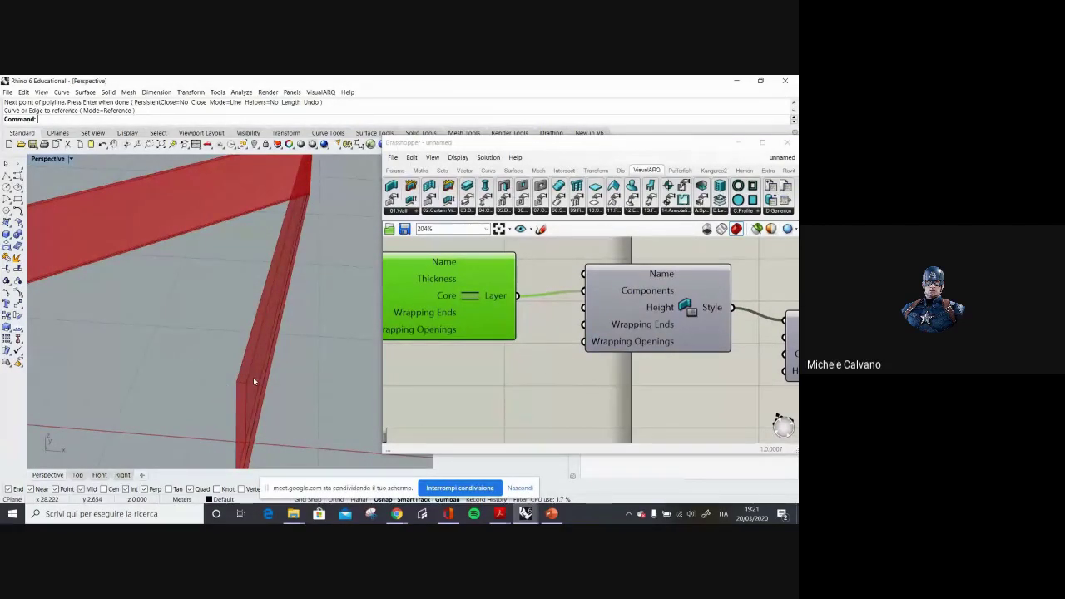
right_click_drag(253, 377, 296, 352)
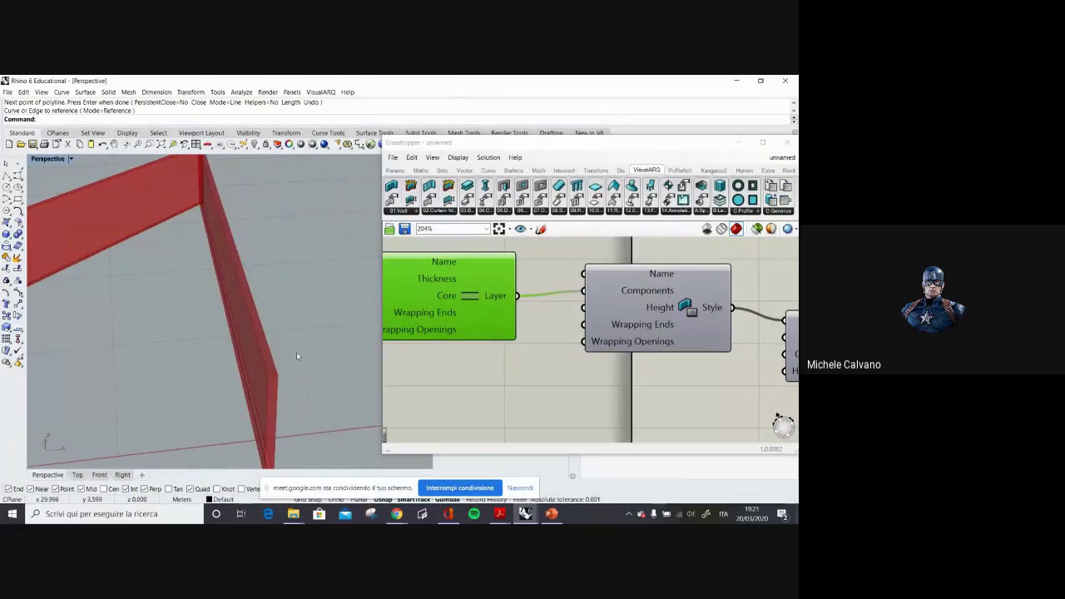
Place a panel containing the text "Layer 1" ahead of the Wall Layer component.
right_click_drag(470, 313, 591, 335)
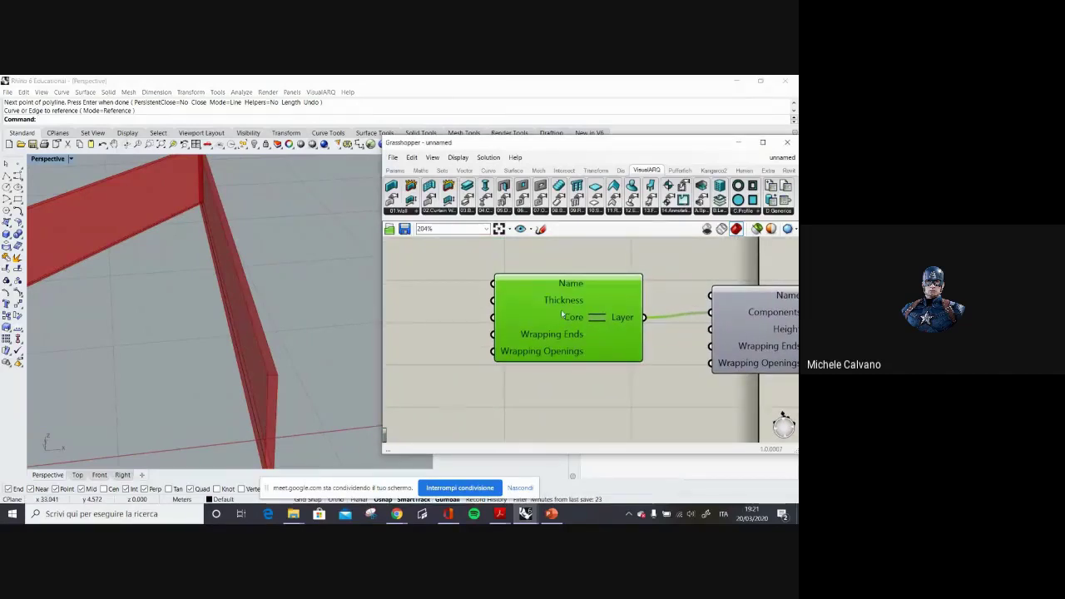
left_click_drag(561, 309, 574, 306)
right_click_drag(511, 302, 597, 313)
double_click(456, 290)
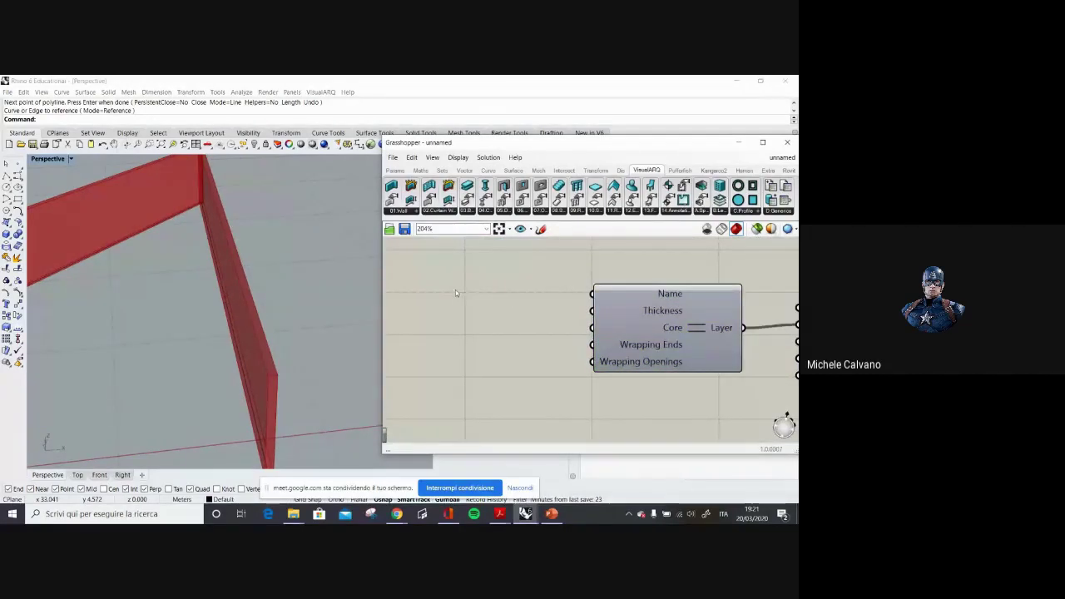
double_click(454, 292)
type("panel")
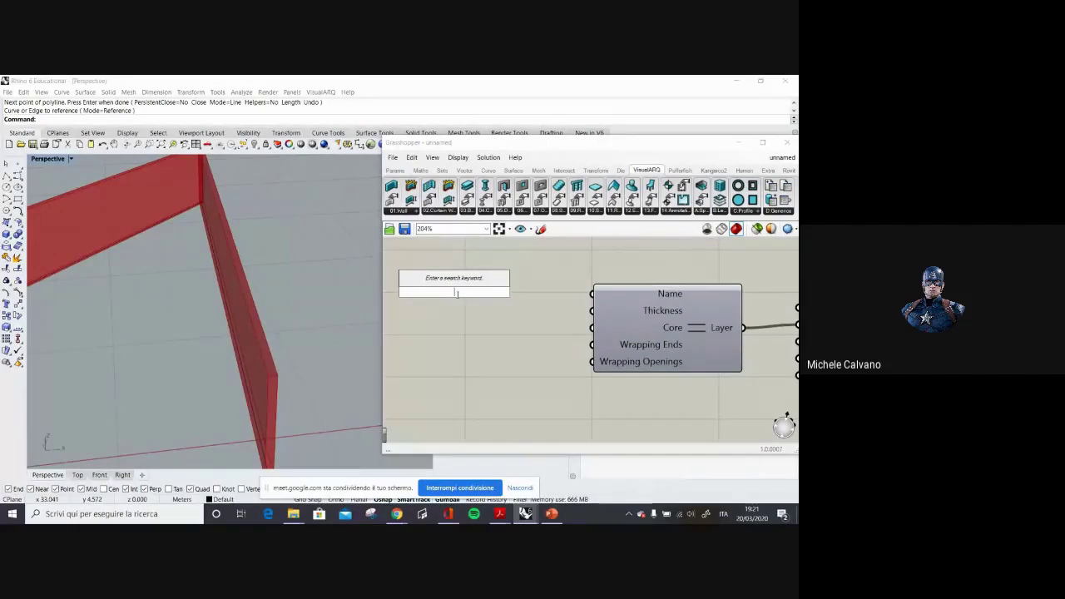
key("Return")
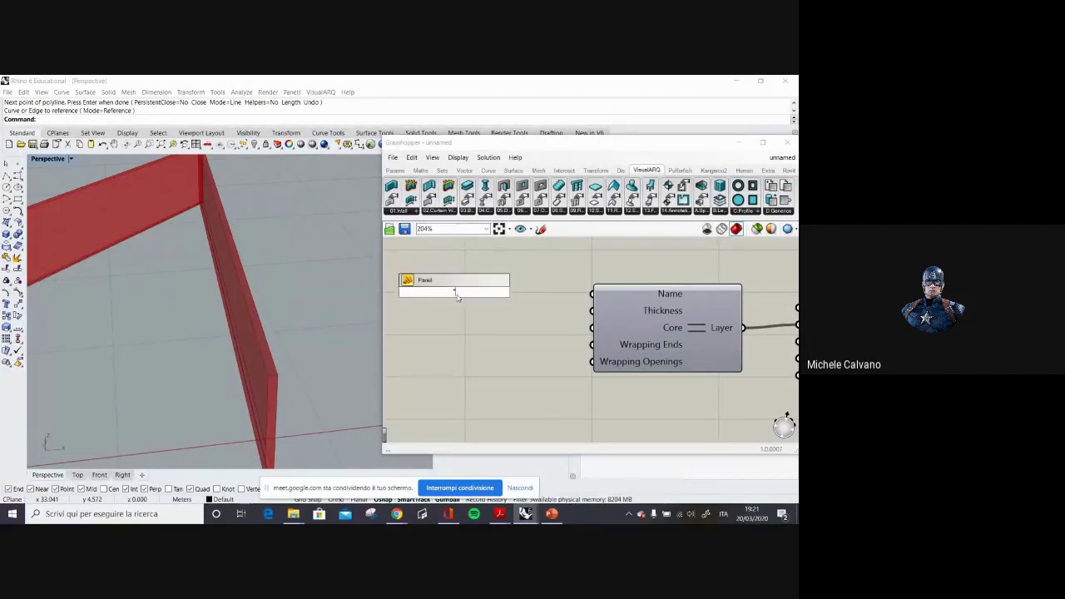
type("Layer 1")
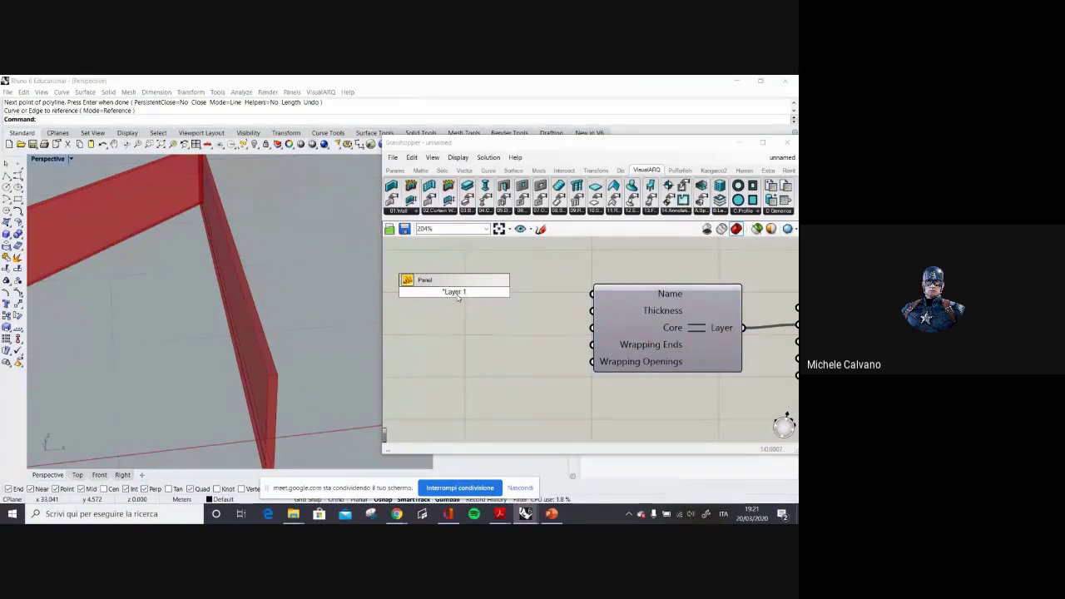
left_click(457, 298)
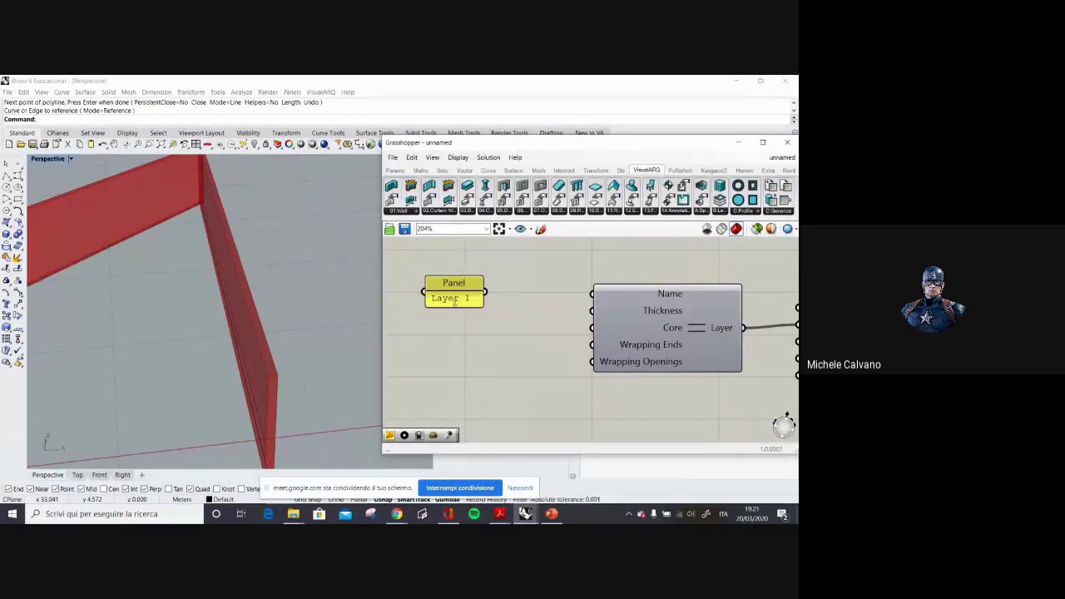
Add a second line "Layer 2" to the panel's text and enlarge the panel to fit both names.
right_click(456, 301)
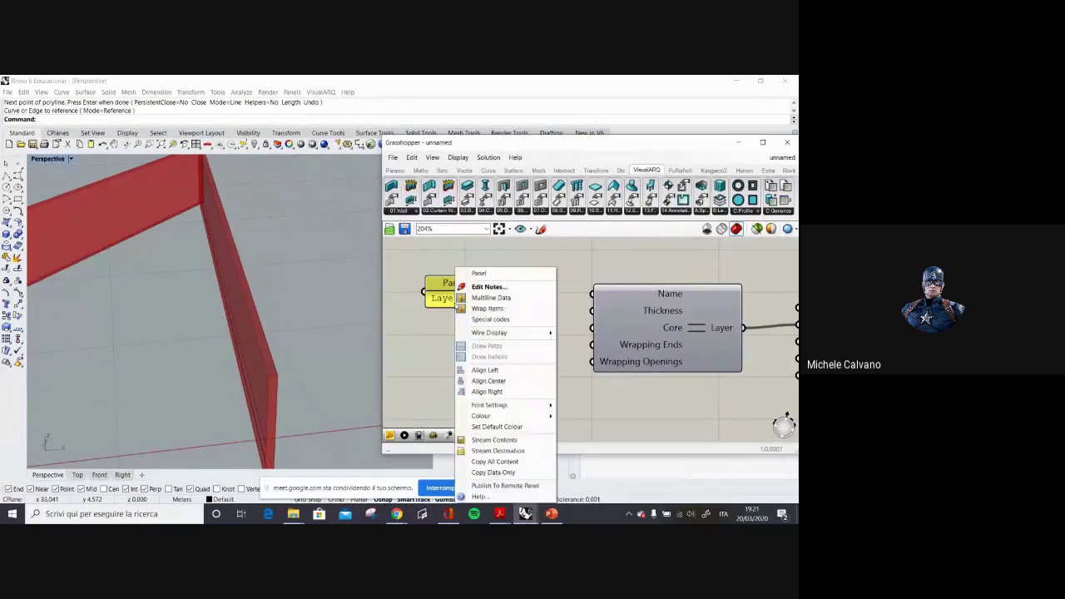
left_click(502, 288)
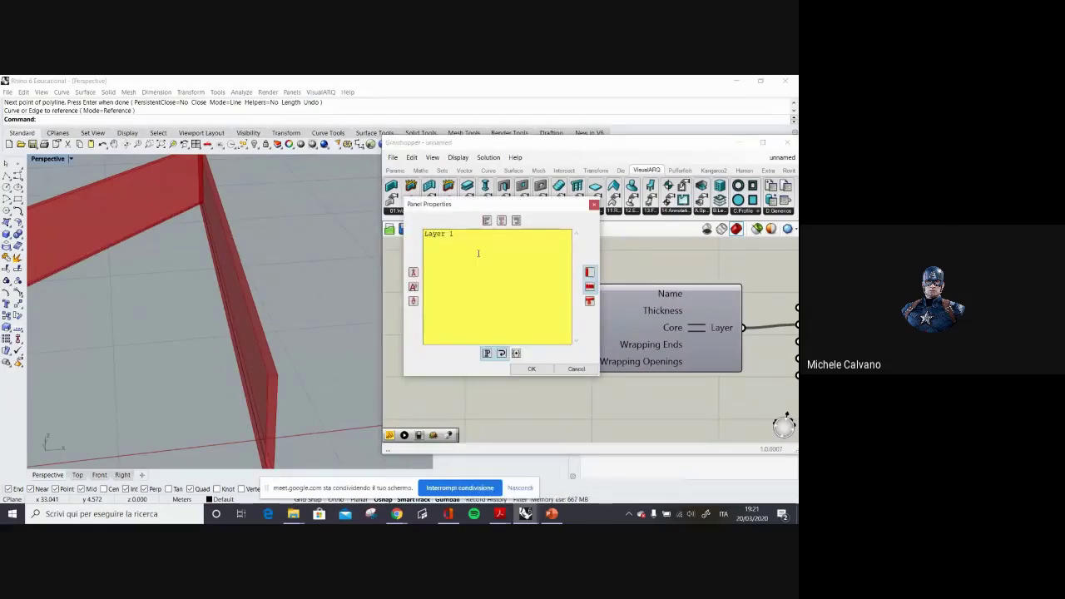
type("Layer 2")
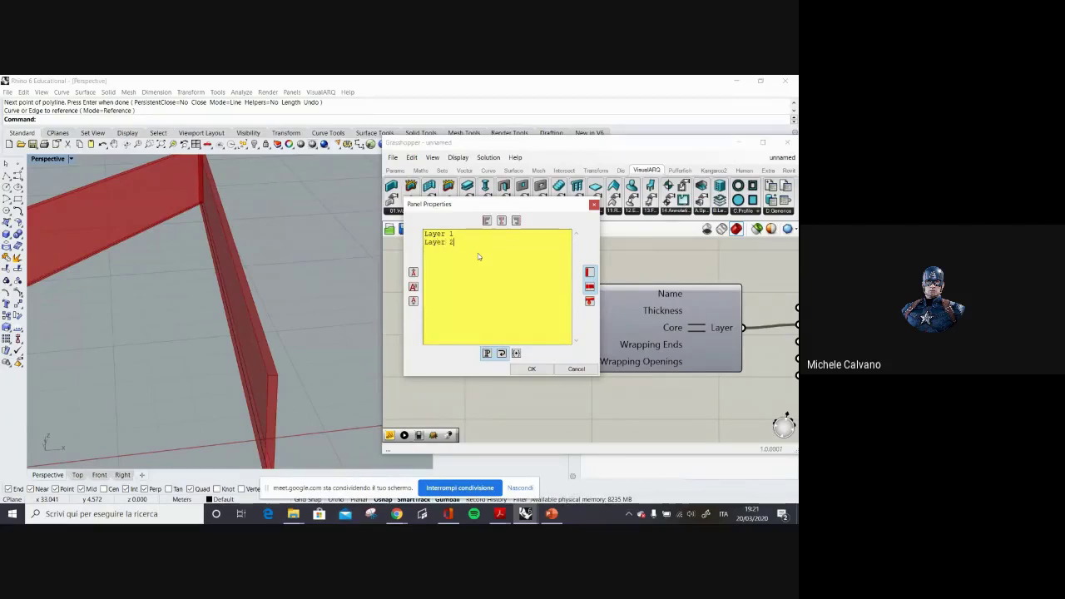
left_click(532, 369)
left_click_drag(470, 305, 476, 335)
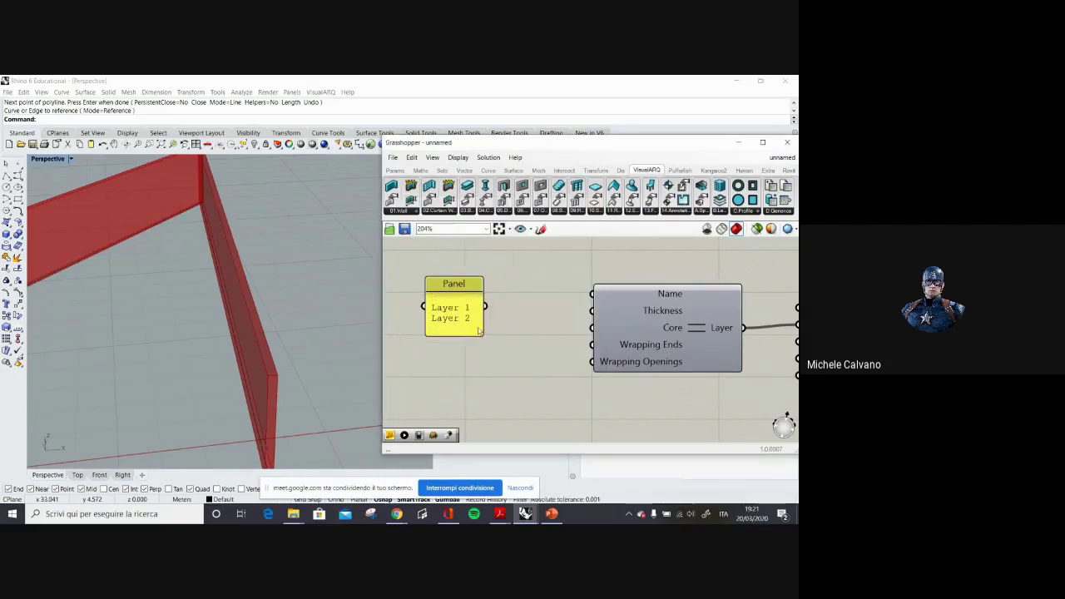
Add a Graft Tree component and wire the layer-names panel through it into the Wall Layer's Name input.
double_click(530, 252)
type("graft")
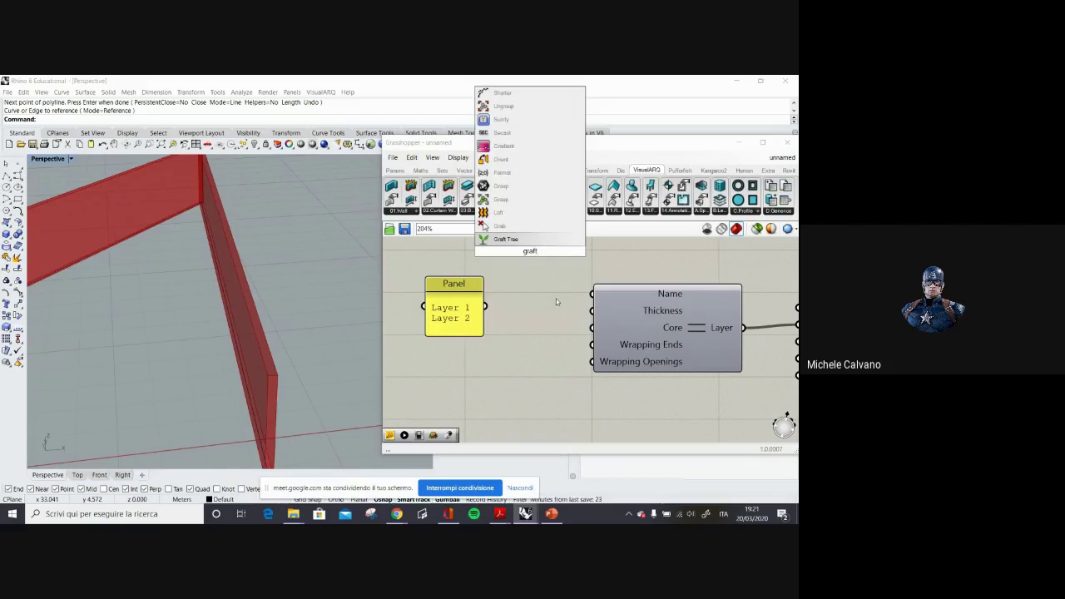
key("Return")
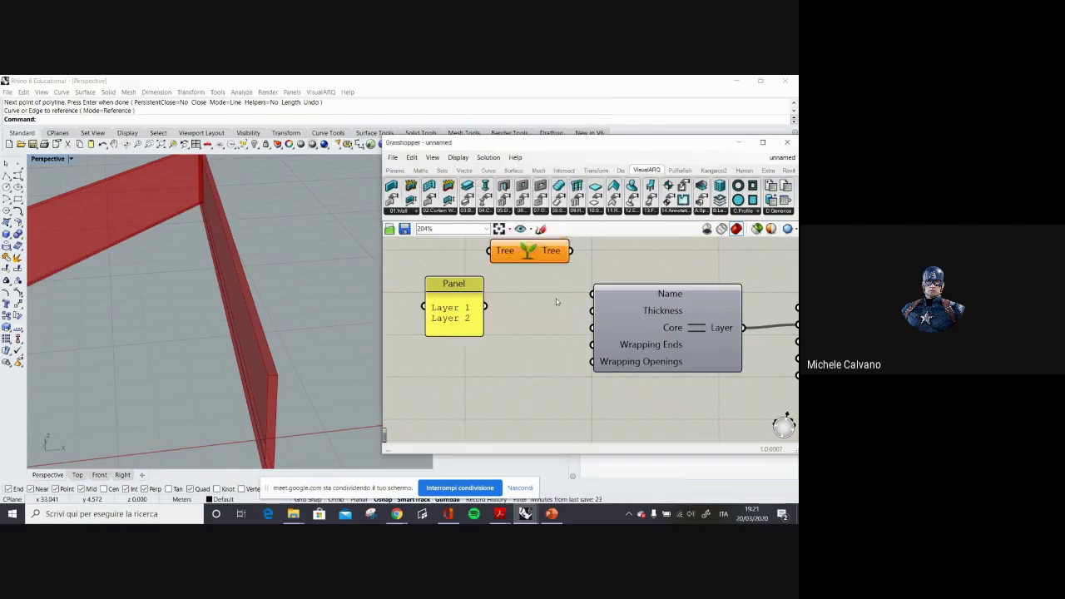
left_click_drag(487, 307, 490, 251)
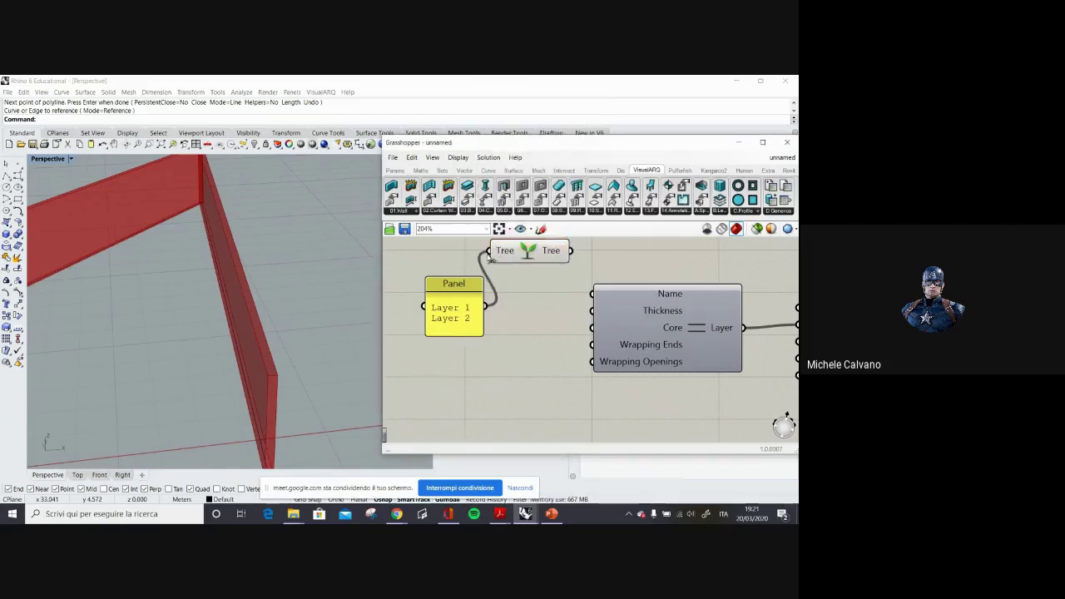
left_click_drag(572, 251, 592, 293)
right_click_drag(527, 301, 483, 335)
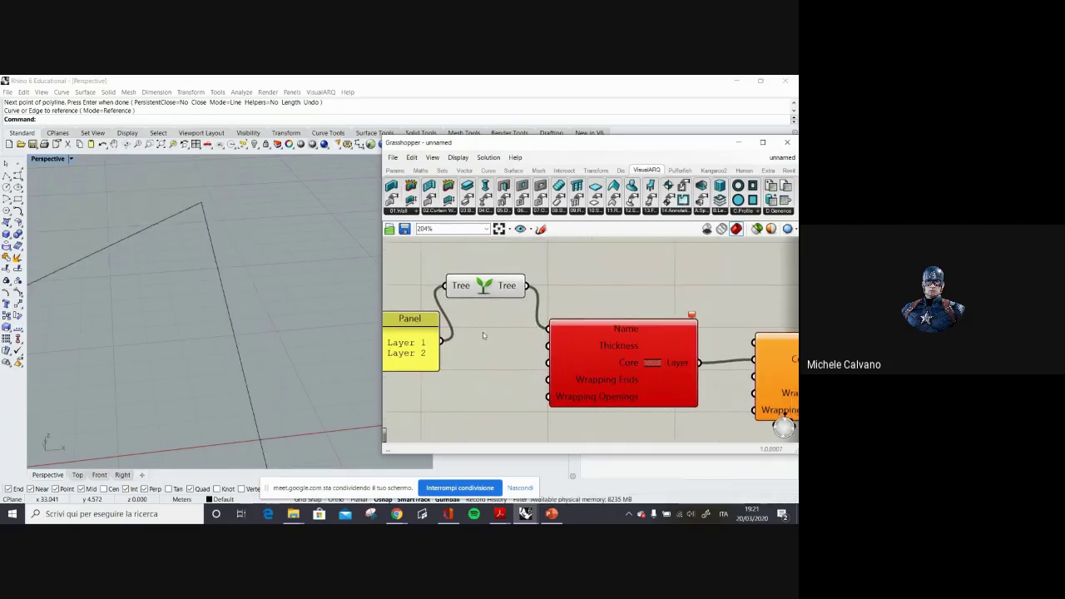
Line up the Graft Tree component in the gap between the layer-names panel and the Wall Layer component.
left_click_drag(483, 289, 489, 343)
right_click_drag(478, 389, 544, 380)
left_click_drag(487, 342, 451, 342)
left_click_drag(583, 338, 535, 337)
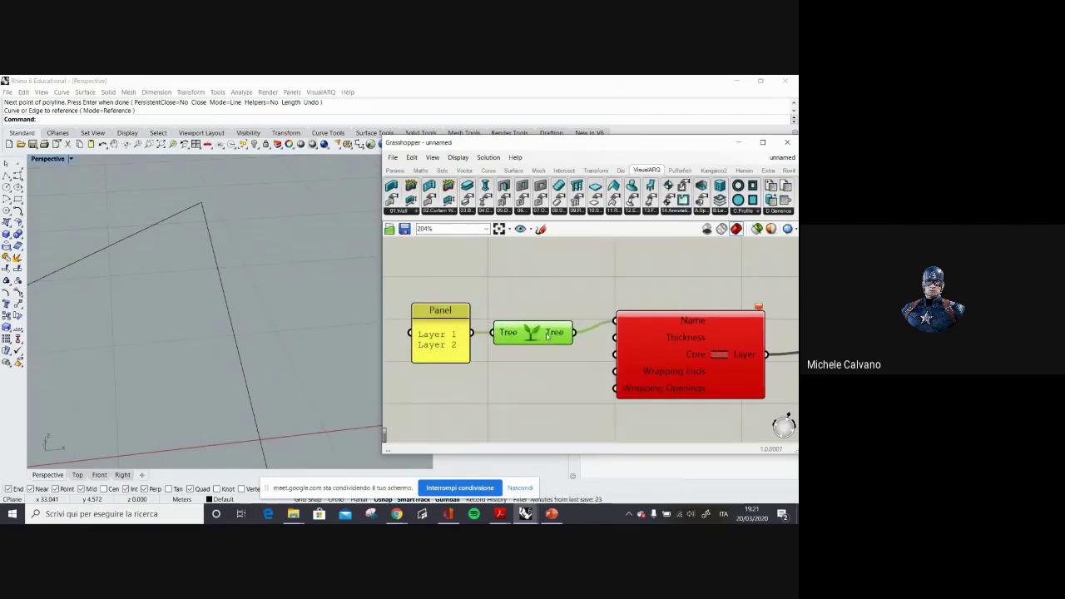
left_click(596, 305)
Turn off Multiline Data for the layer-names panel so each line is passed on as a separate item.
right_click_drag(495, 308, 480, 311)
scroll(450, 345, "up", 2)
right_click_drag(447, 357, 536, 352)
right_click(506, 341)
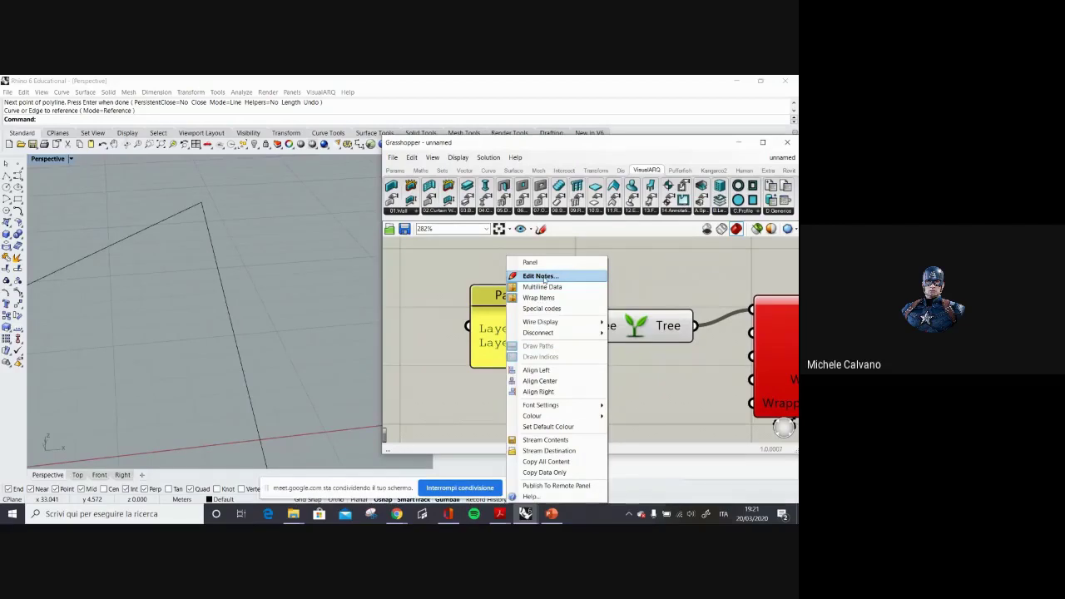
right_click(490, 340)
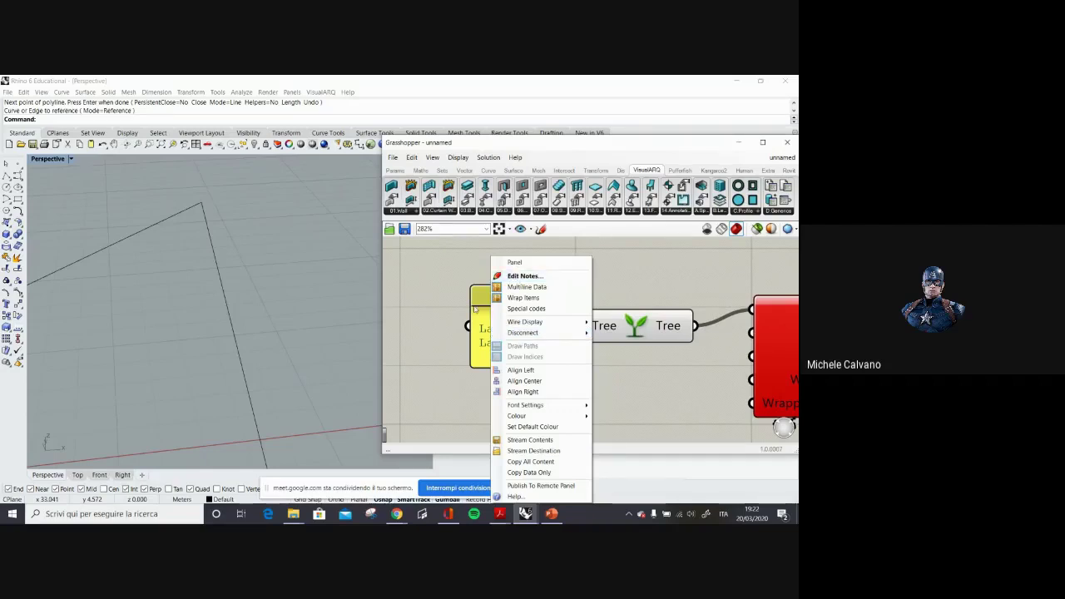
left_click(474, 309)
double_click(513, 326)
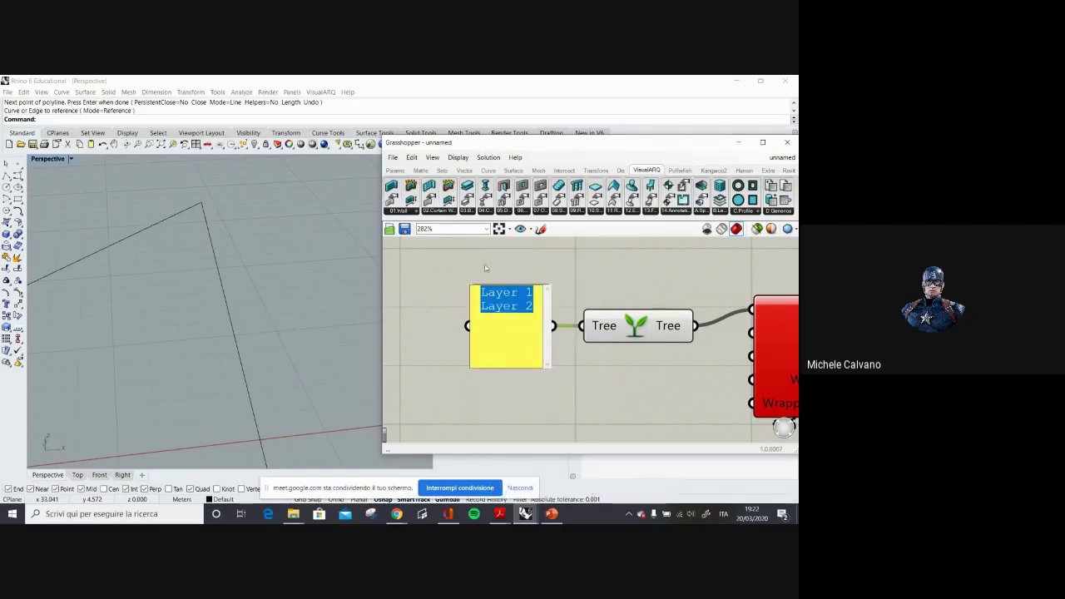
scroll(497, 298, "down", 4)
double_click(502, 312)
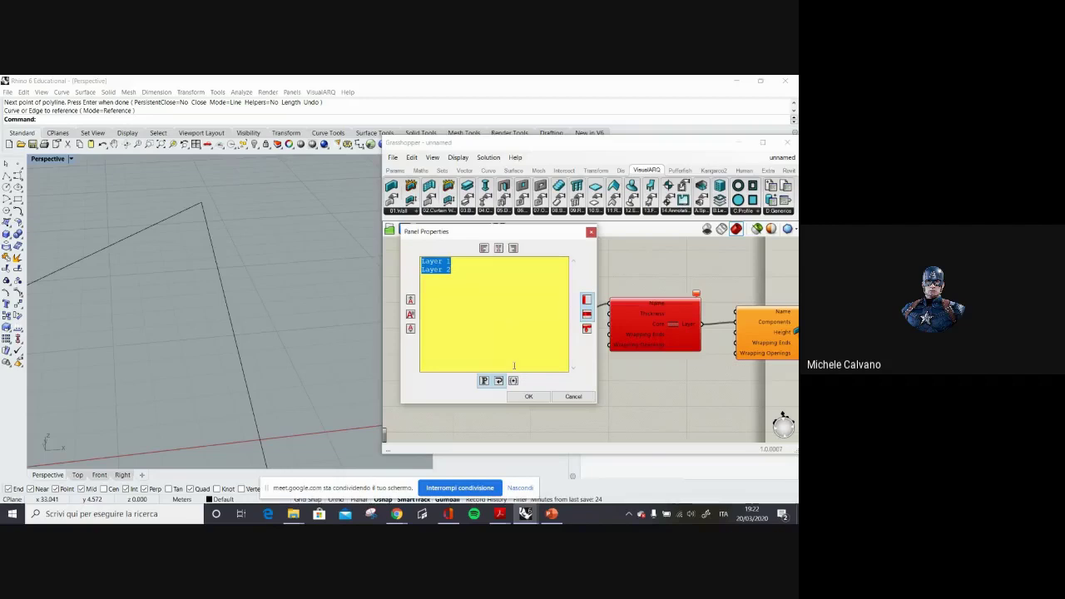
left_click(529, 396)
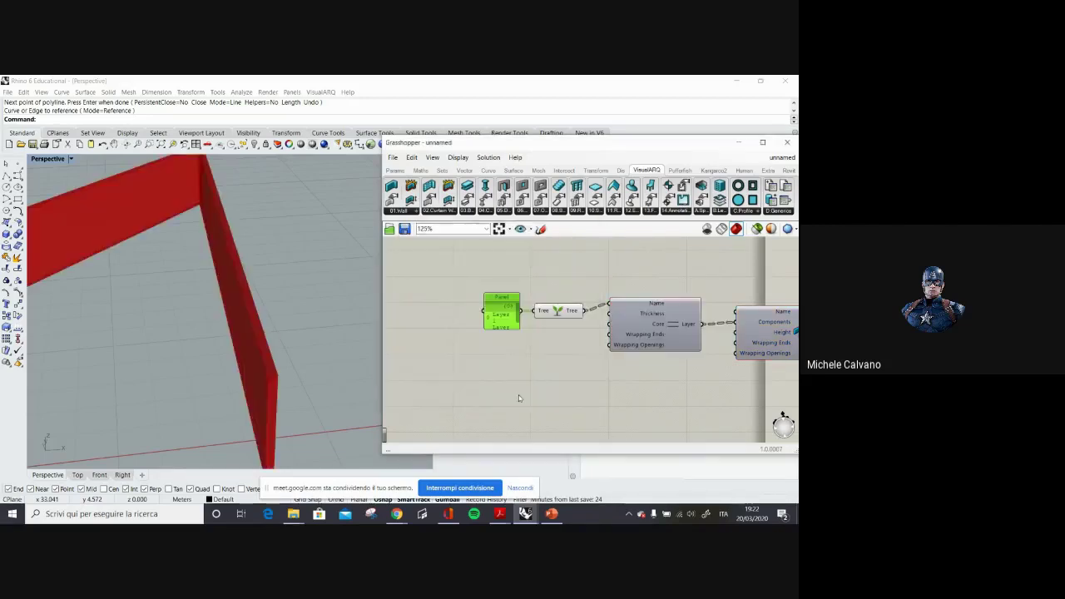
Make the layer-names panel taller so both of its numbered entries fit.
right_click_drag(234, 404, 279, 329)
scroll(279, 328, "down", 1)
scroll(499, 318, "up", 1)
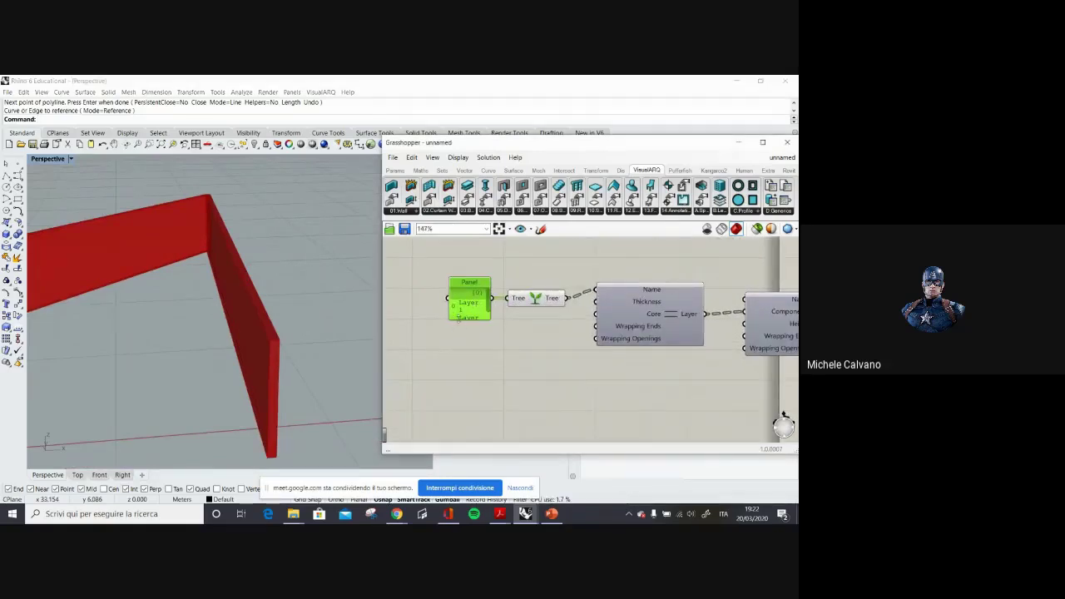
left_click_drag(457, 321, 457, 330)
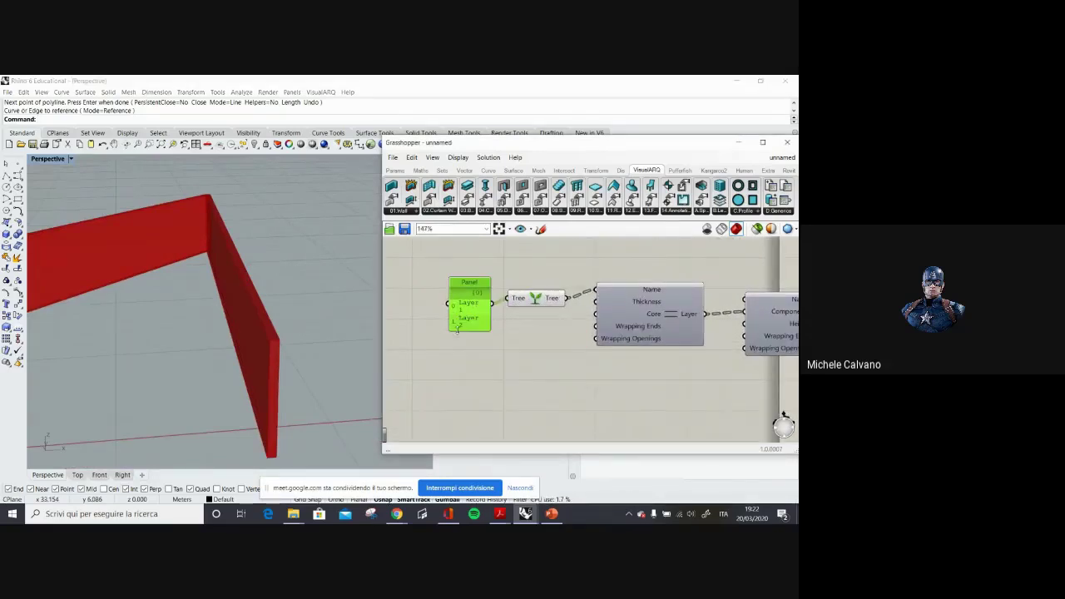
Flatten the Layer output of the Wall Layer component.
right_click(607, 289)
left_click(591, 271)
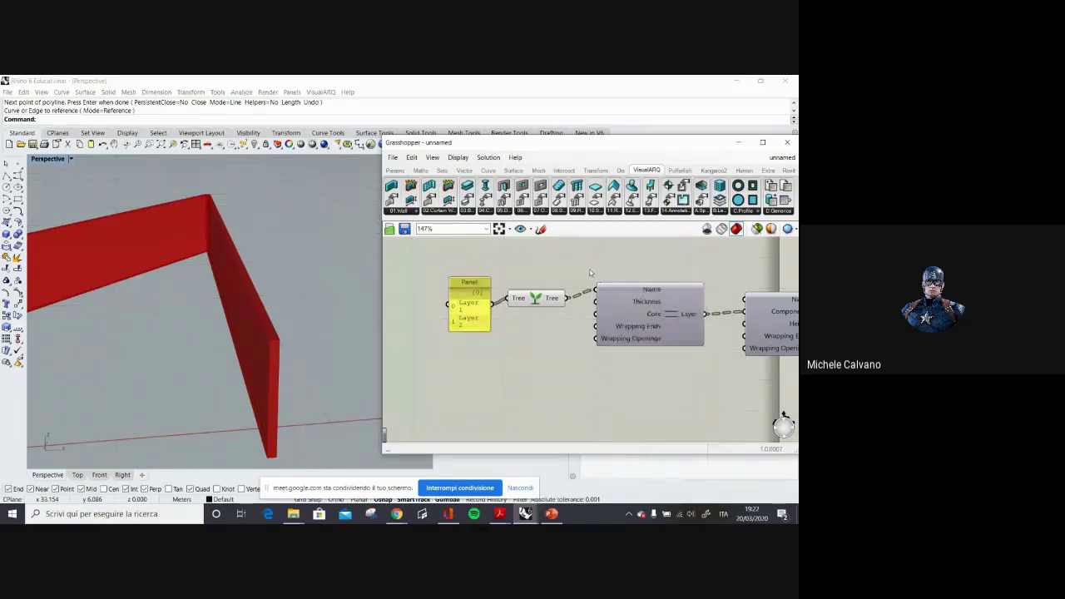
right_click_drag(692, 319, 614, 328)
right_click(615, 330)
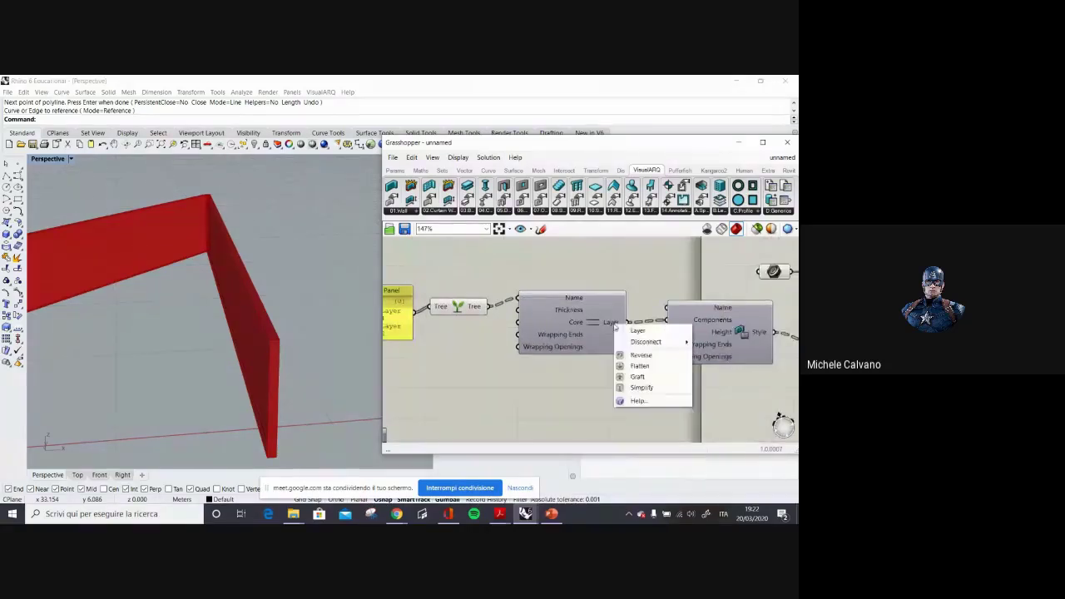
left_click(654, 372)
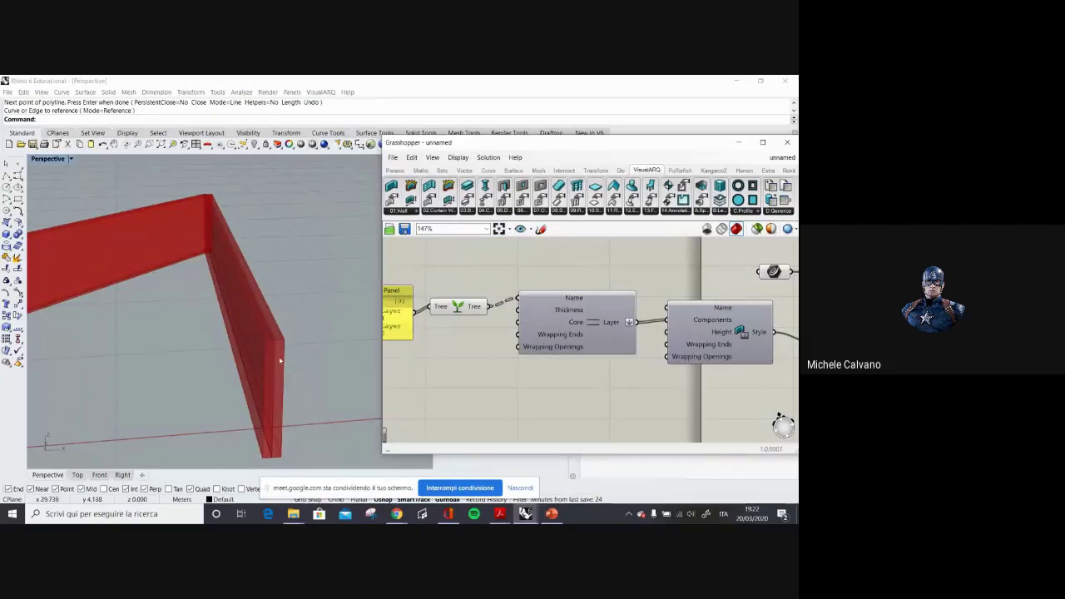
Move the layer-names panel and Graft Tree higher and widen the panel so each name fits on one line.
right_click_drag(583, 325, 606, 328)
left_click_drag(508, 349, 452, 300)
left_click_drag(516, 310, 509, 280)
left_click(531, 355)
right_click_drag(518, 352, 540, 357)
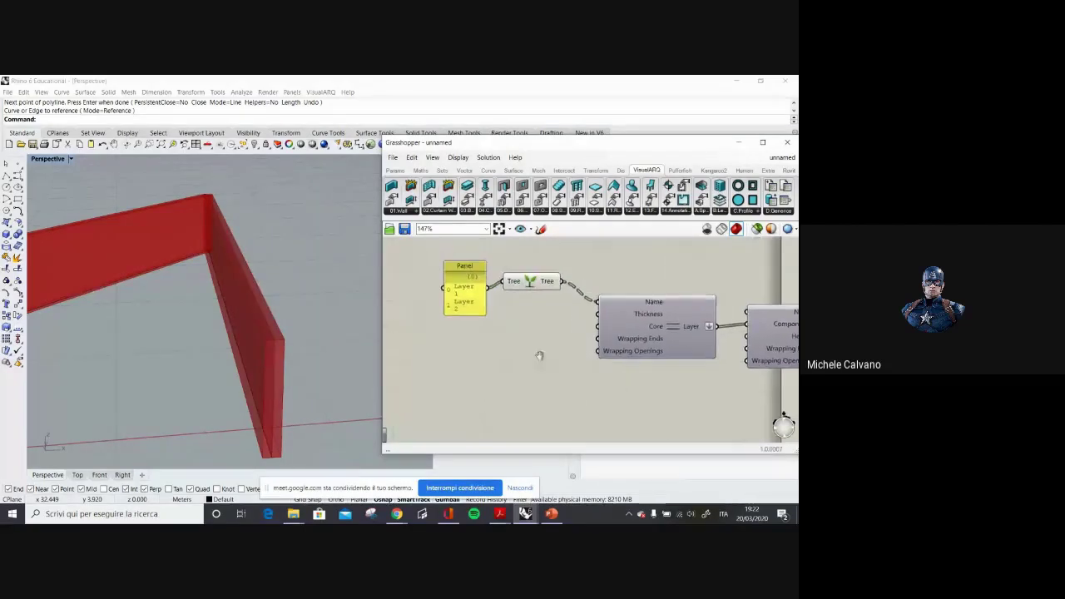
left_click_drag(538, 289, 544, 295)
left_click_drag(445, 292, 468, 362)
Duplicate the layer-names panel below the original and replace its text with the thickness values .1 and .3 on separate lines.
key("ctrl+c")
key("ctrl+v")
left_click(509, 358)
double_click(450, 358)
left_click(469, 331)
left_click_drag(468, 331, 429, 332)
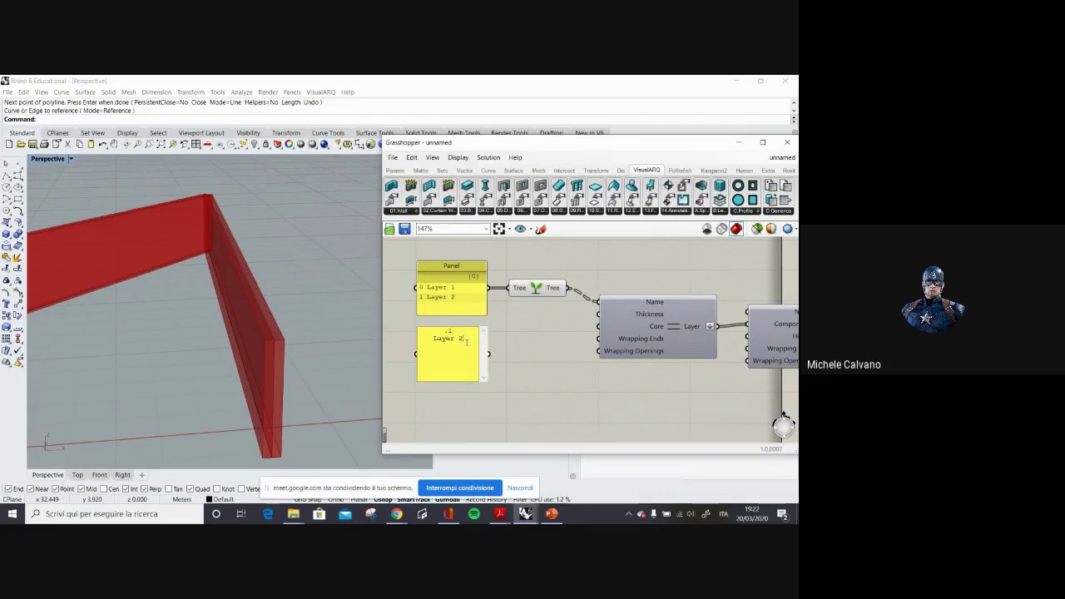
key("BackSpace")
type("3")
left_click(534, 373)
Duplicate the Graft Tree and use it to link the .1 and .3 panel to the Wall Layer's Thickness input.
left_click(537, 292)
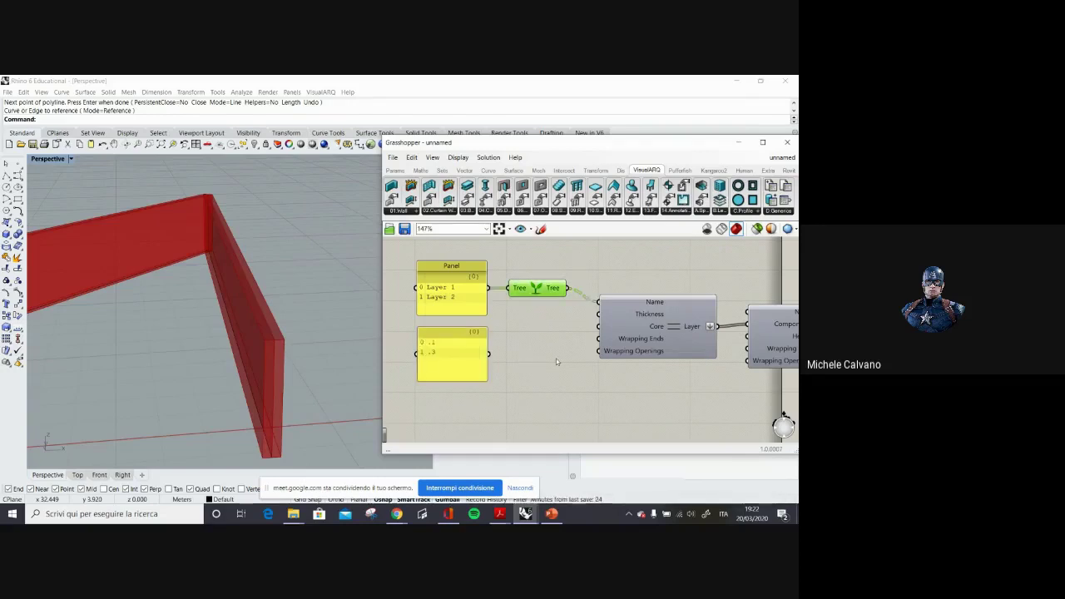
left_click_drag(536, 289, 506, 342, "alt")
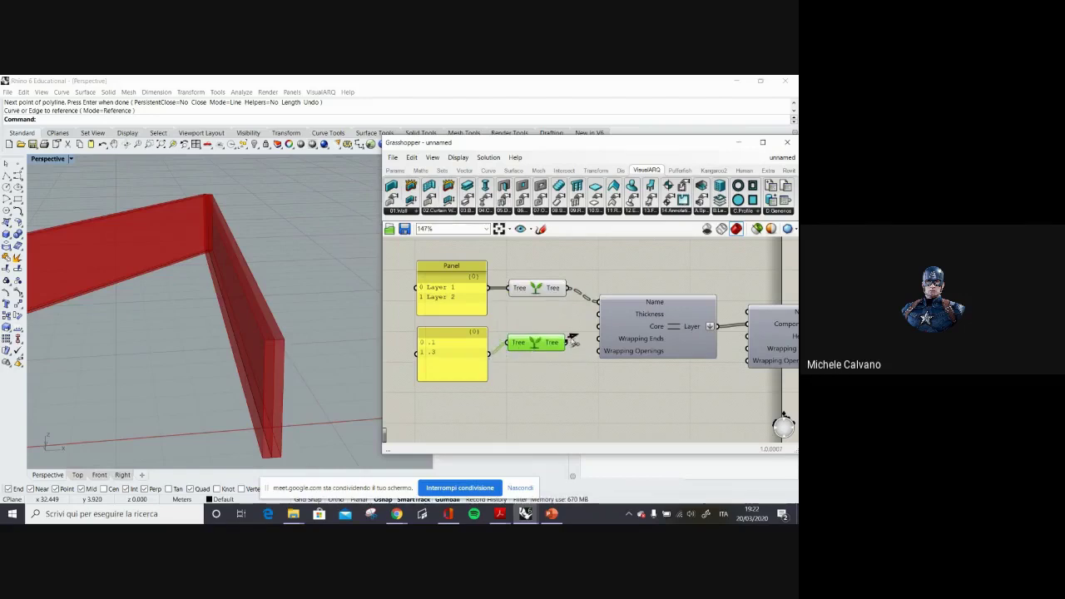
left_click_drag(568, 342, 597, 313)
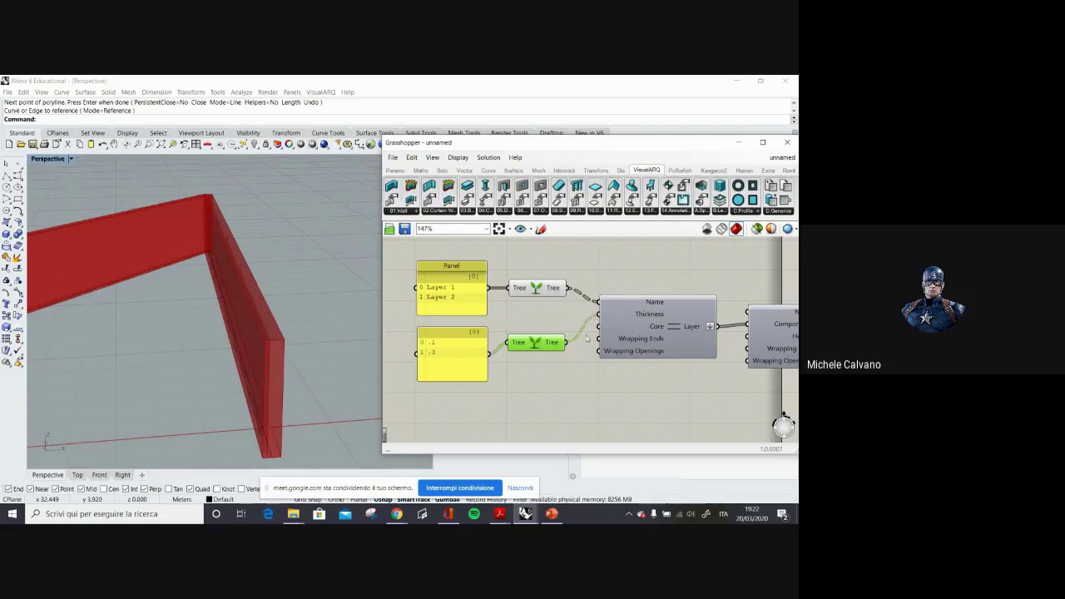
scroll(268, 338, "up", 5)
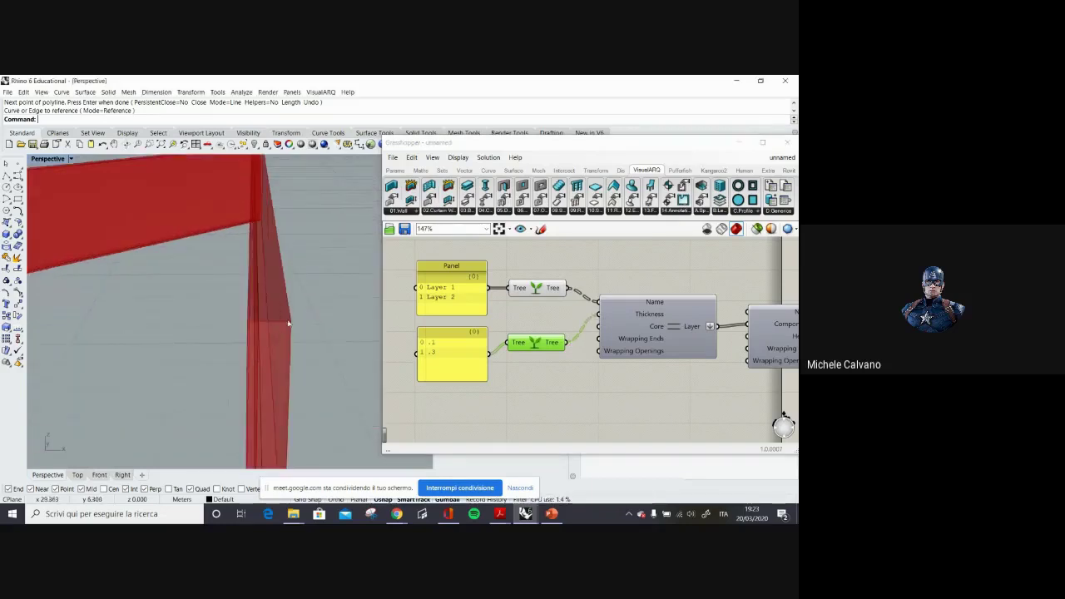
scroll(283, 321, "down", 8)
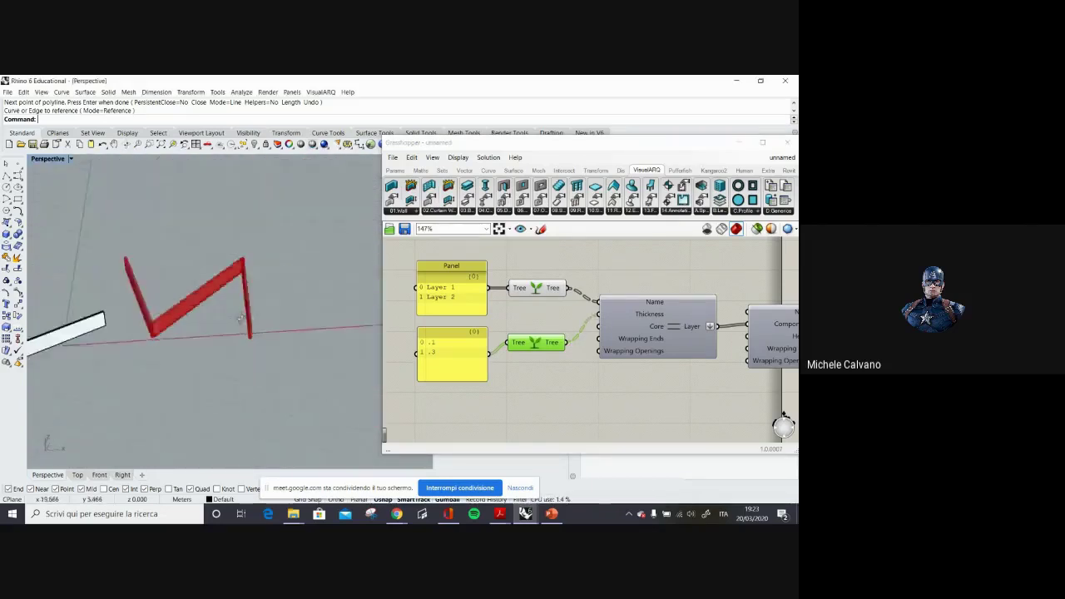
right_click_drag(241, 318, 278, 320)
Bake the Wall component's output into Rhino on the Default layer.
right_click_drag(782, 349, 504, 336)
scroll(612, 326, "up", 3)
right_click(605, 298)
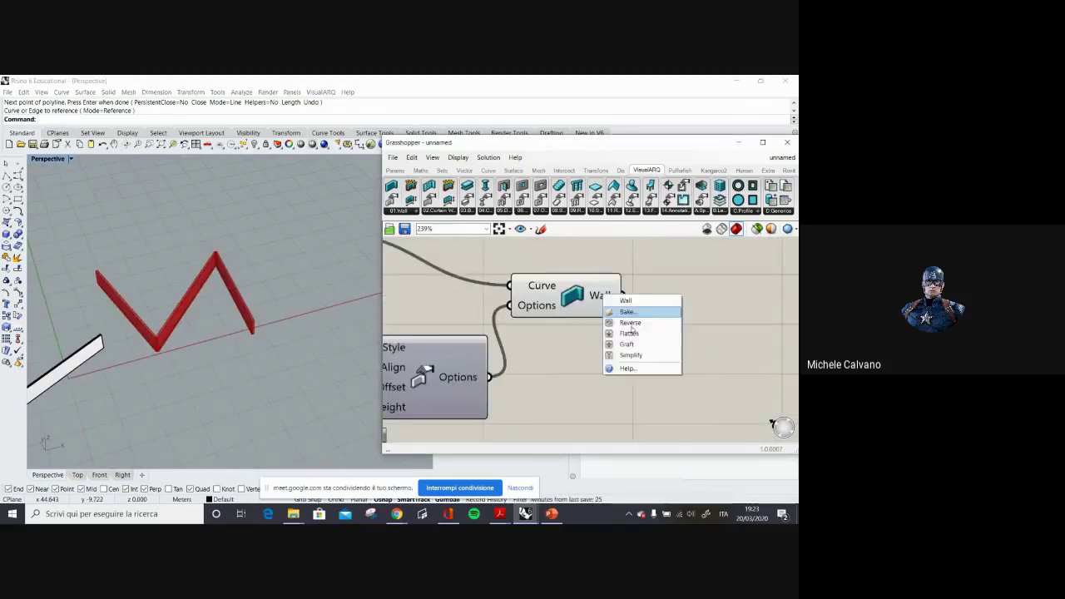
left_click(591, 277)
right_click(572, 299)
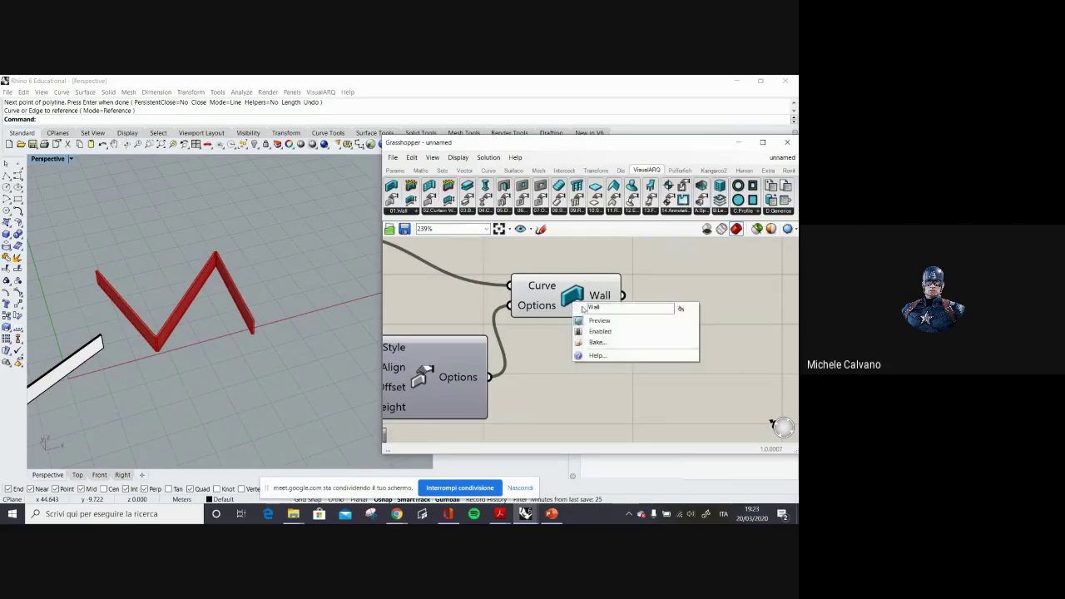
left_click(632, 344)
left_click(603, 266)
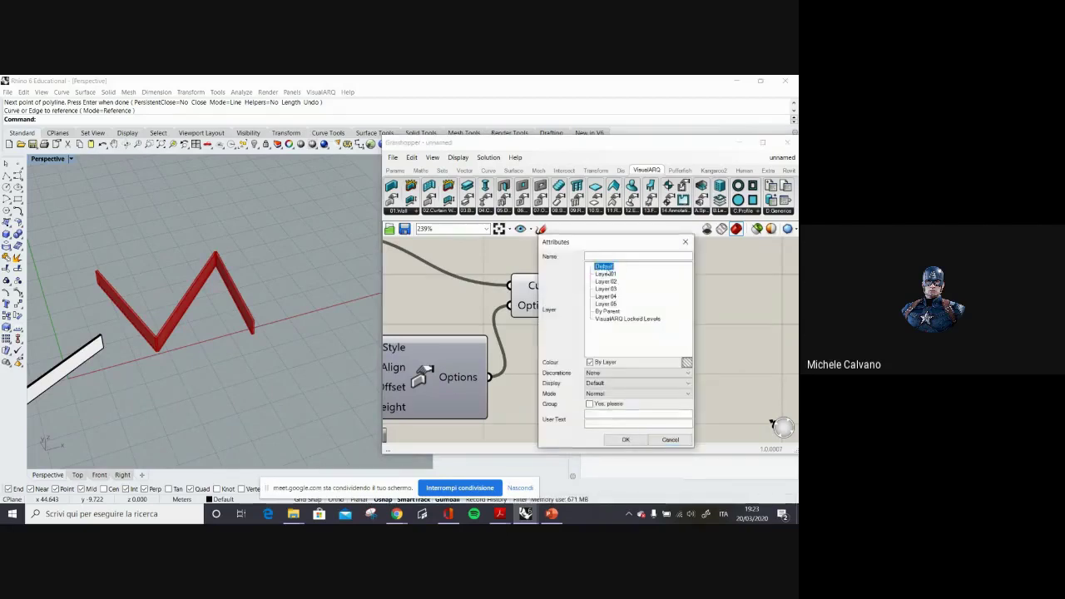
left_click(626, 439)
Turn off the Grasshopper preview geometry so only the baked walls are drawn in the viewport.
scroll(221, 257, "up", 5)
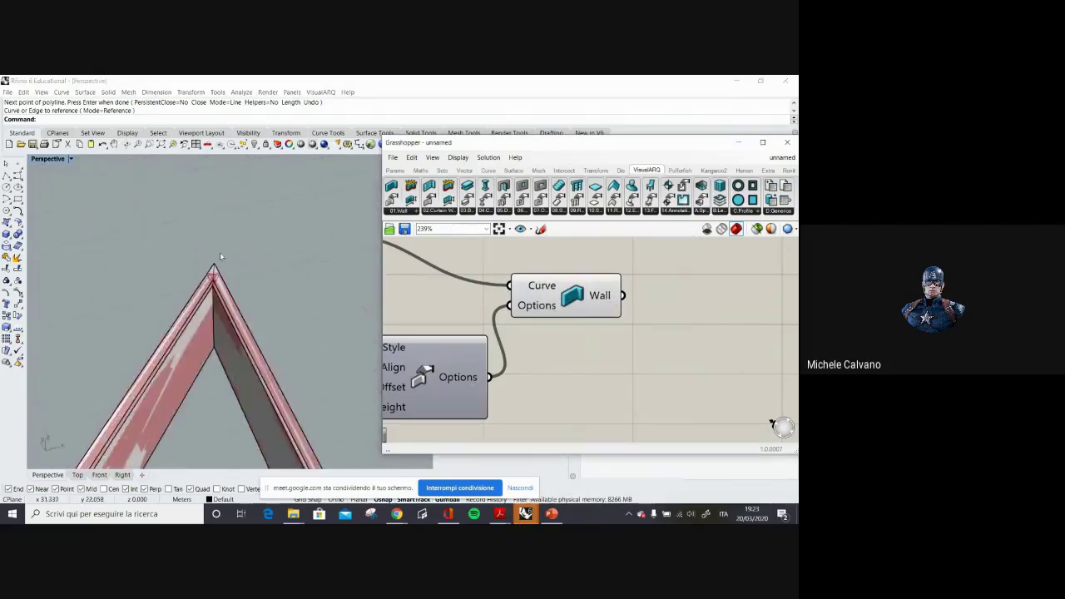
left_click(707, 229)
right_click_drag(221, 307, 179, 291)
scroll(156, 278, "down", 8)
Select the three baked walls with their path curve and turn on their control points.
left_click(165, 312)
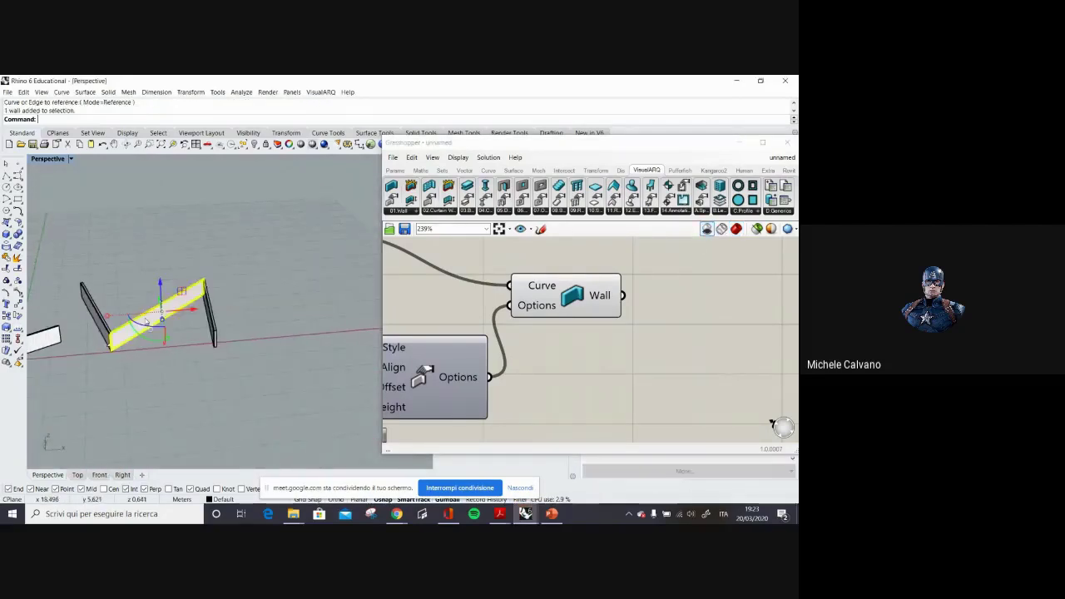
left_click(167, 258)
key("ctrl+a")
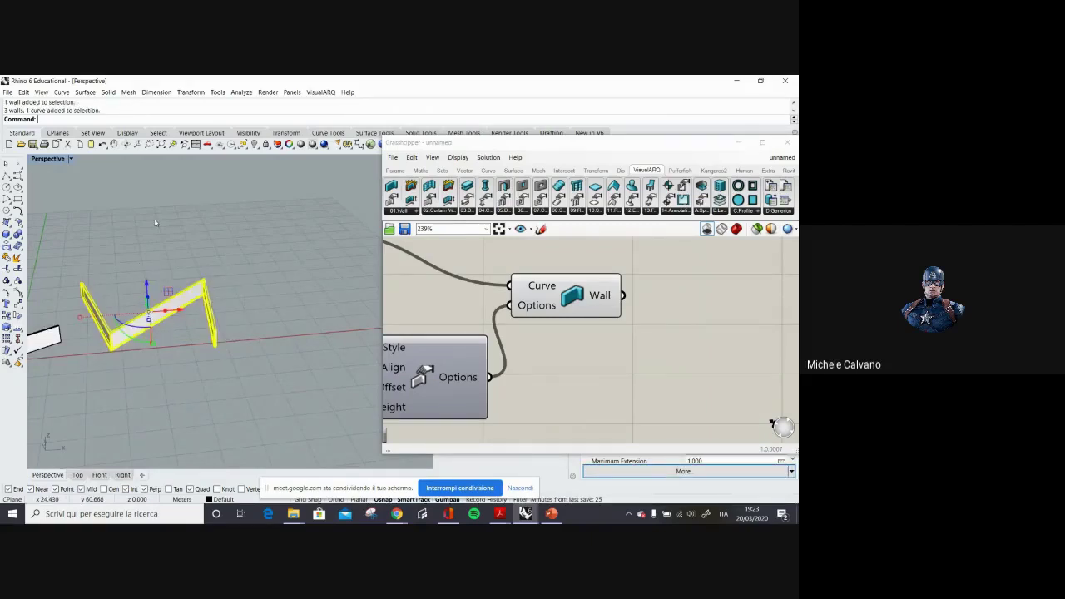
key("F10")
right_click_drag(155, 223, 225, 250)
scroll(208, 307, "up", 2)
Raise the height of one end segment of the baked wall using its Extend height control point.
left_click(235, 320)
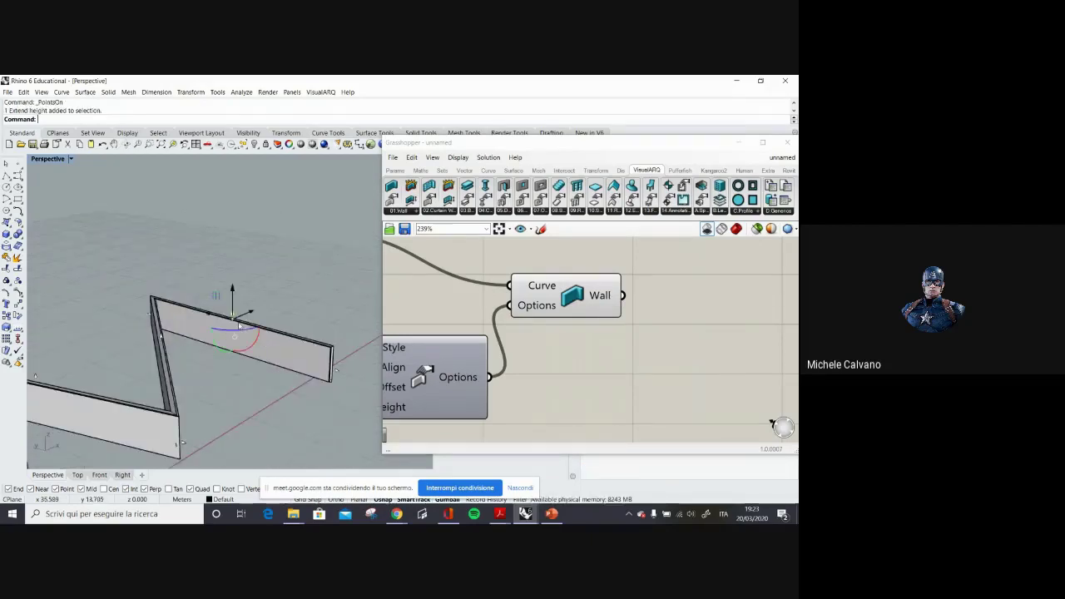
left_click_drag(233, 292, 233, 251)
right_click_drag(326, 291, 267, 279)
left_click(661, 355)
scroll(202, 279, "down", 3)
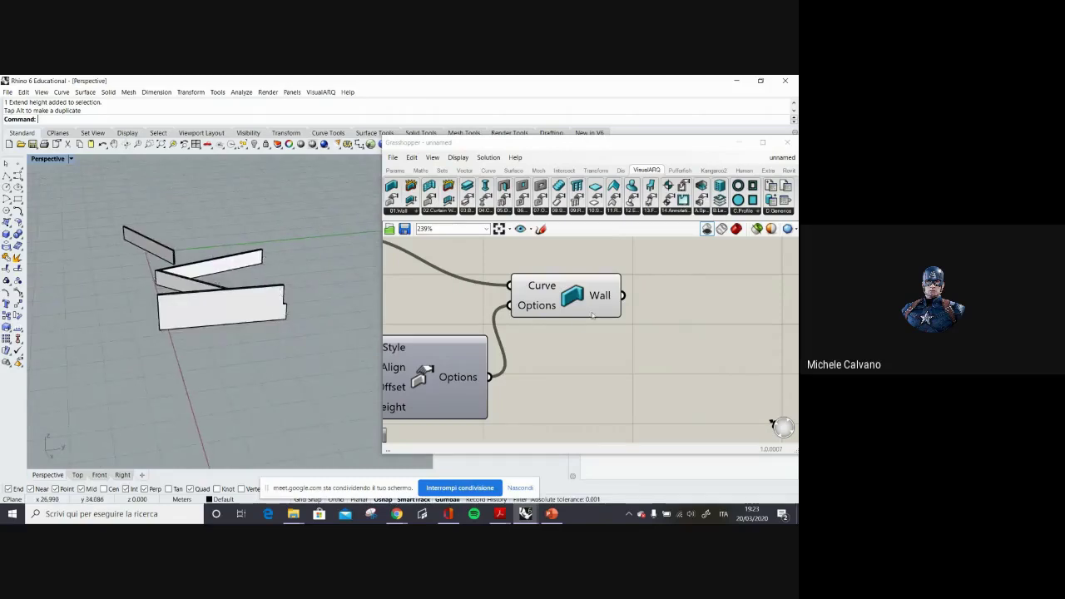
Toggle the Wall component's preview off and back on.
right_click(593, 315)
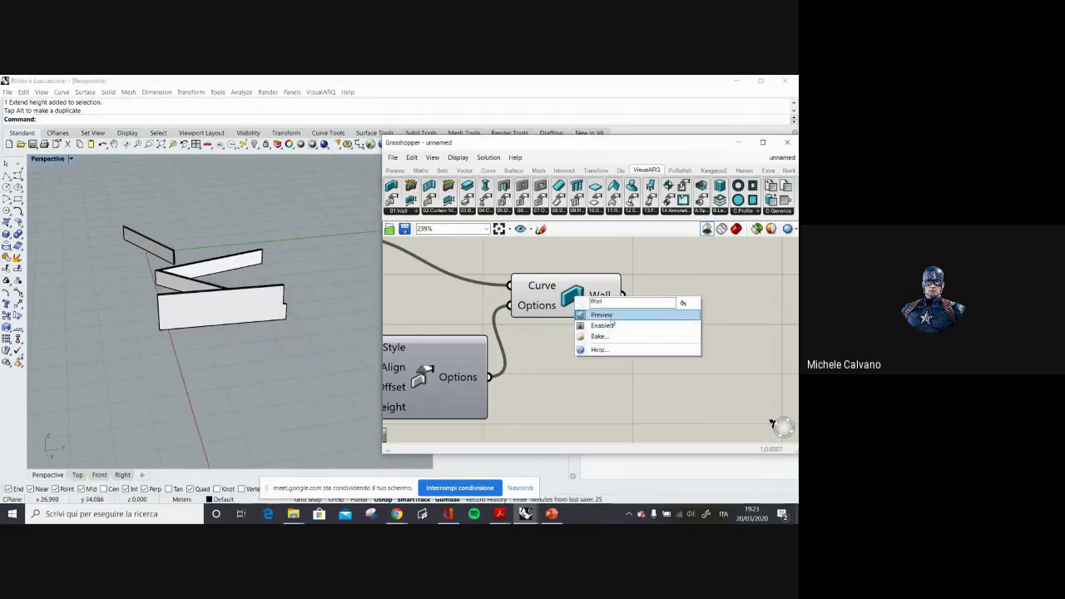
left_click(611, 319)
right_click(576, 302)
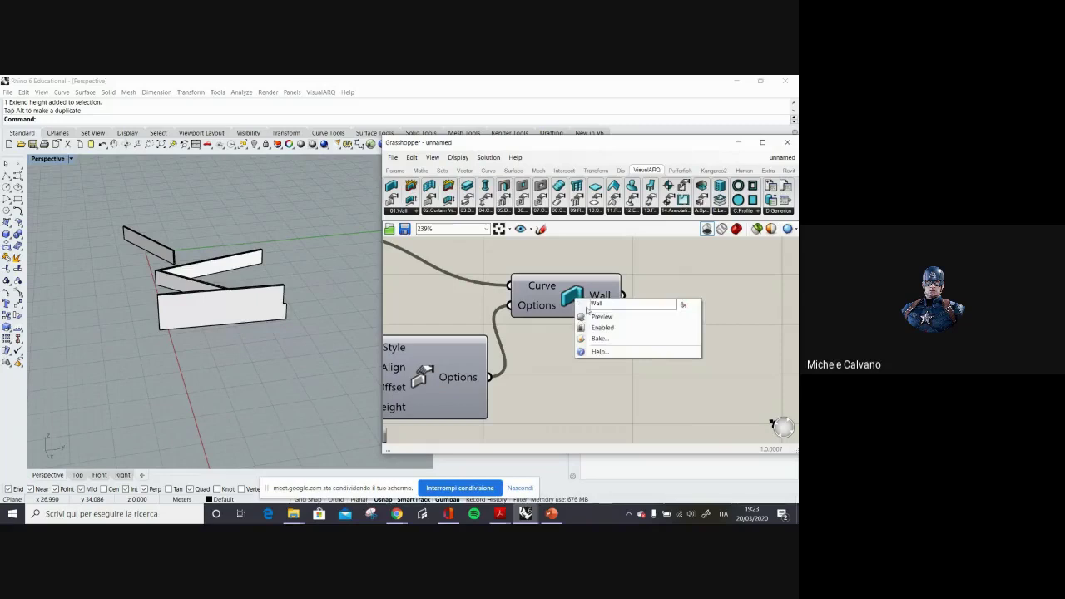
left_click(601, 317)
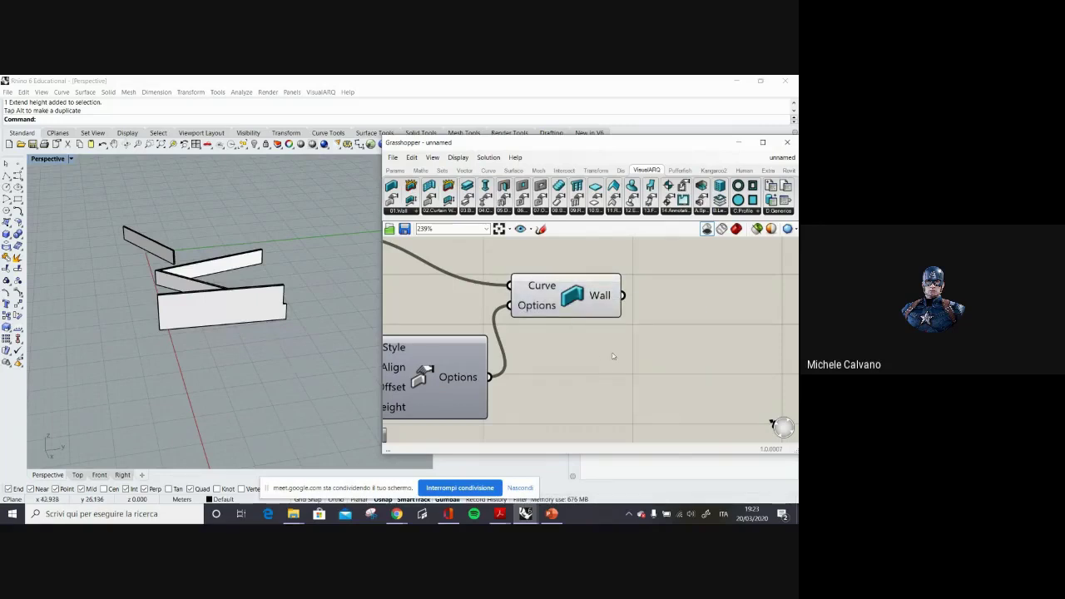
Add a Deconstruct Wall component to the canvas and feed it with the Wall component's output.
scroll(524, 333, "down", 5)
scroll(599, 316, "up", 3)
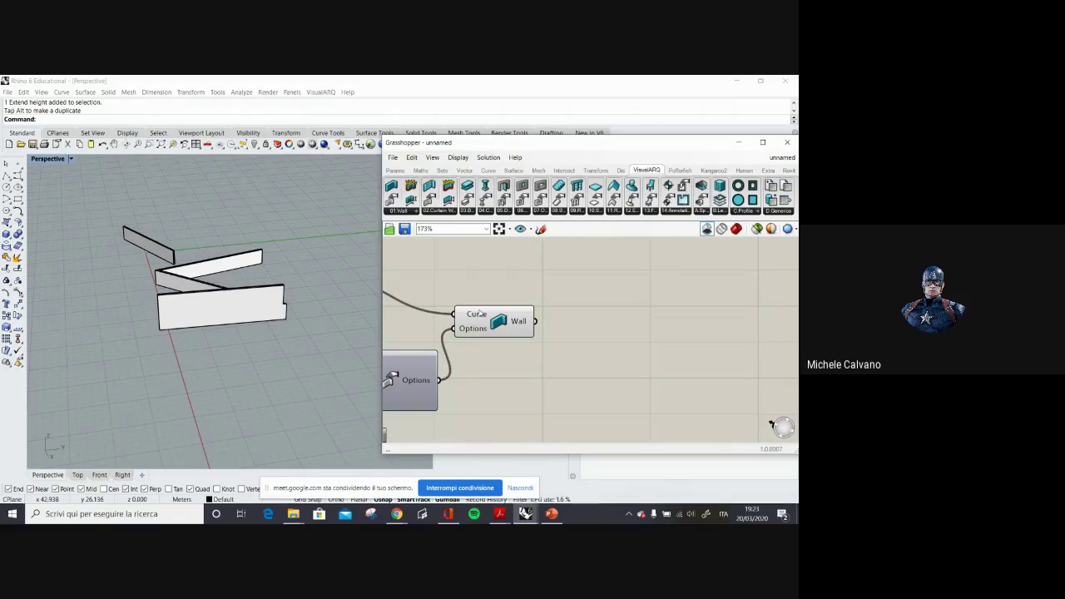
left_click(406, 212)
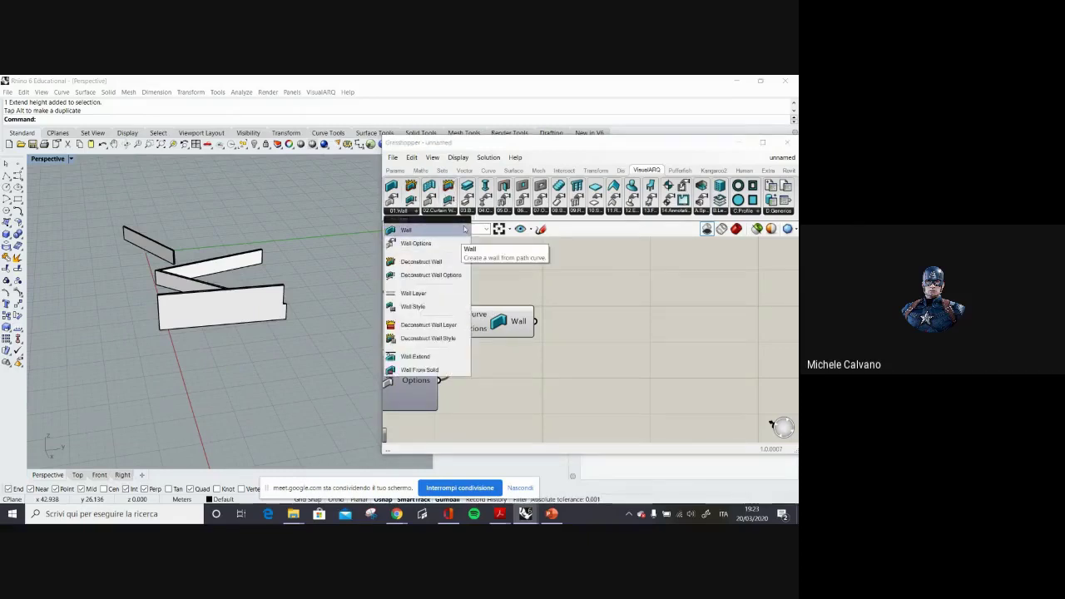
left_click_drag(451, 238, 432, 259)
left_click_drag(637, 313, 637, 314)
left_click_drag(535, 321, 620, 329)
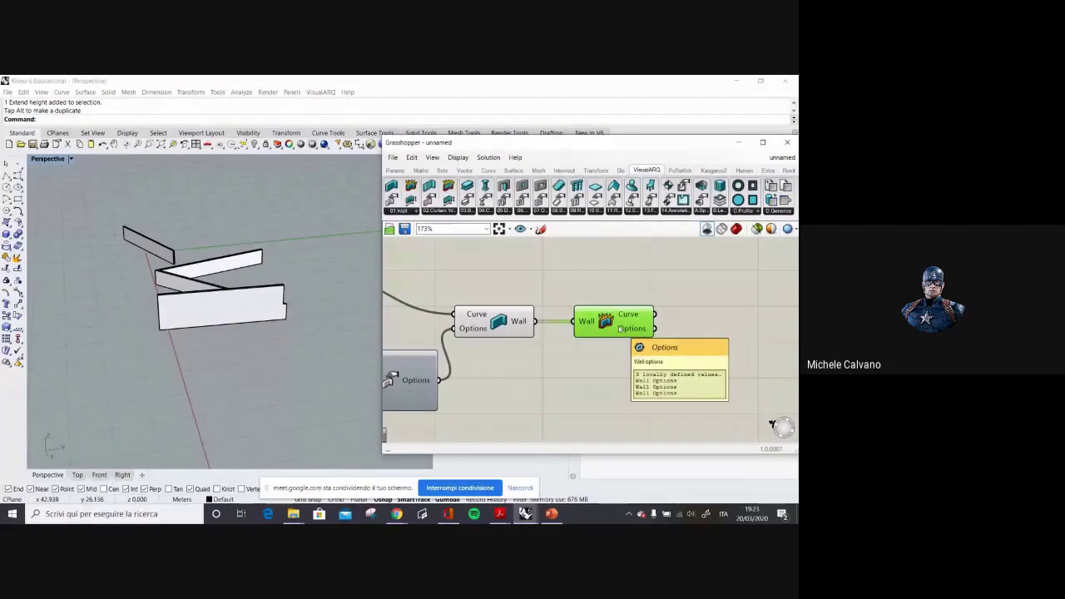
right_click_drag(712, 330, 638, 336)
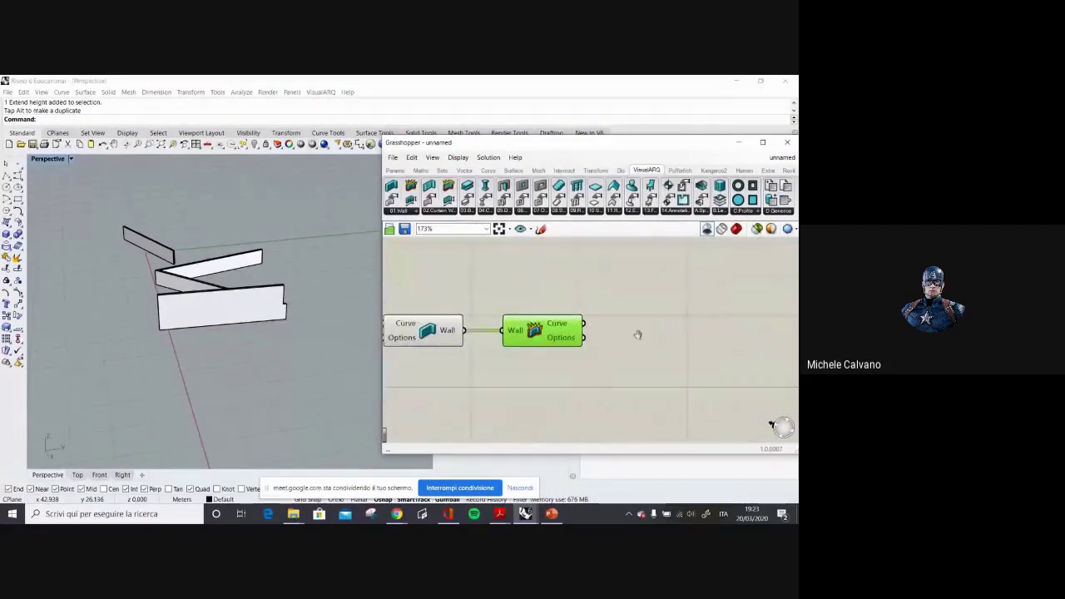
Turn the shaded preview back on and collect the Deconstruct Wall component's Curve output in a Curve parameter.
left_click(476, 278)
mouse_move(187, 333)
right_mouse_down()
mouse_move(239, 254)
mouse_move(248, 263)
right_mouse_up()
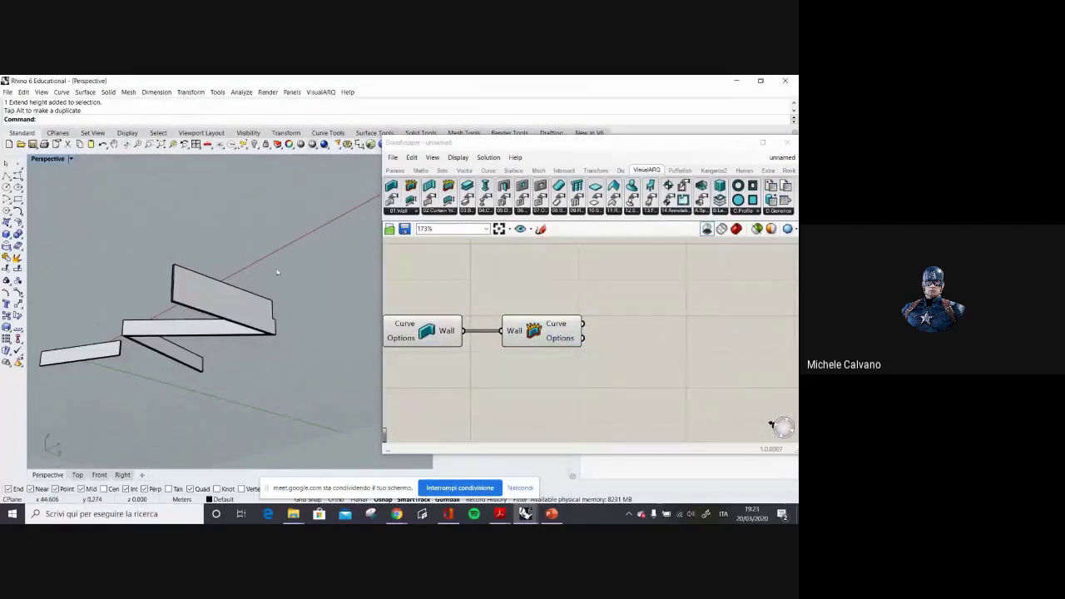
left_click(736, 229)
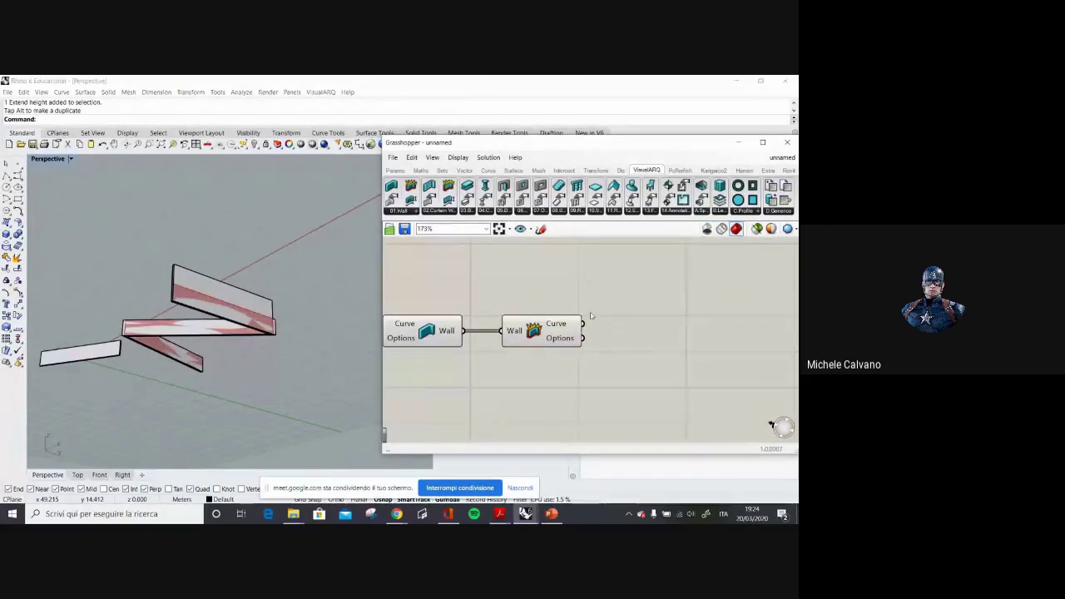
left_click(394, 169)
left_click_drag(425, 185, 678, 314)
left_click_drag(583, 324, 662, 314)
scroll(200, 289, "up", 5)
scroll(201, 283, "up", 3)
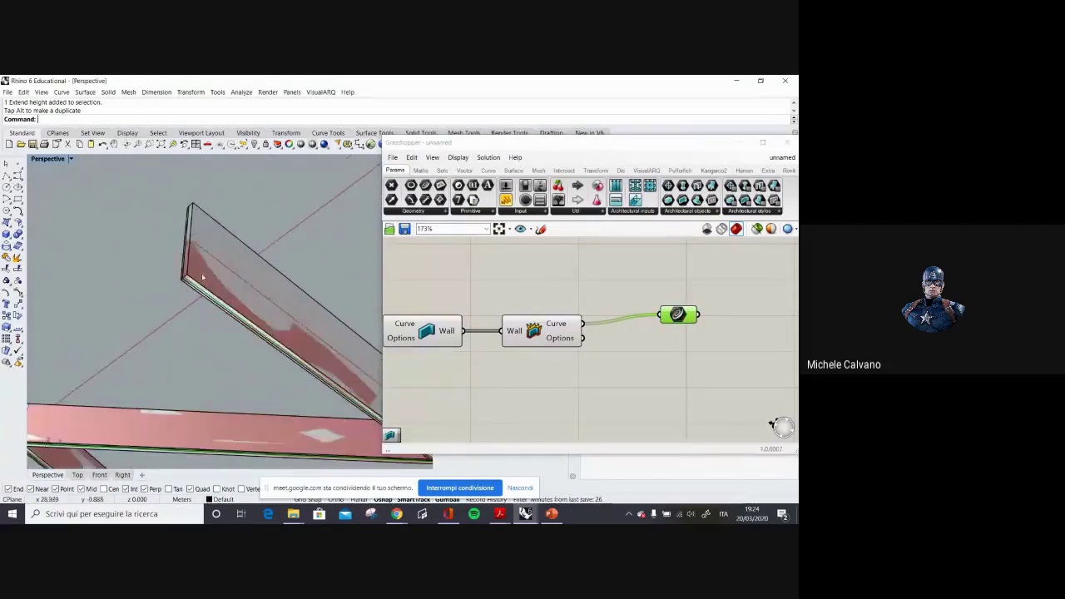
right_click_drag(588, 400, 550, 378)
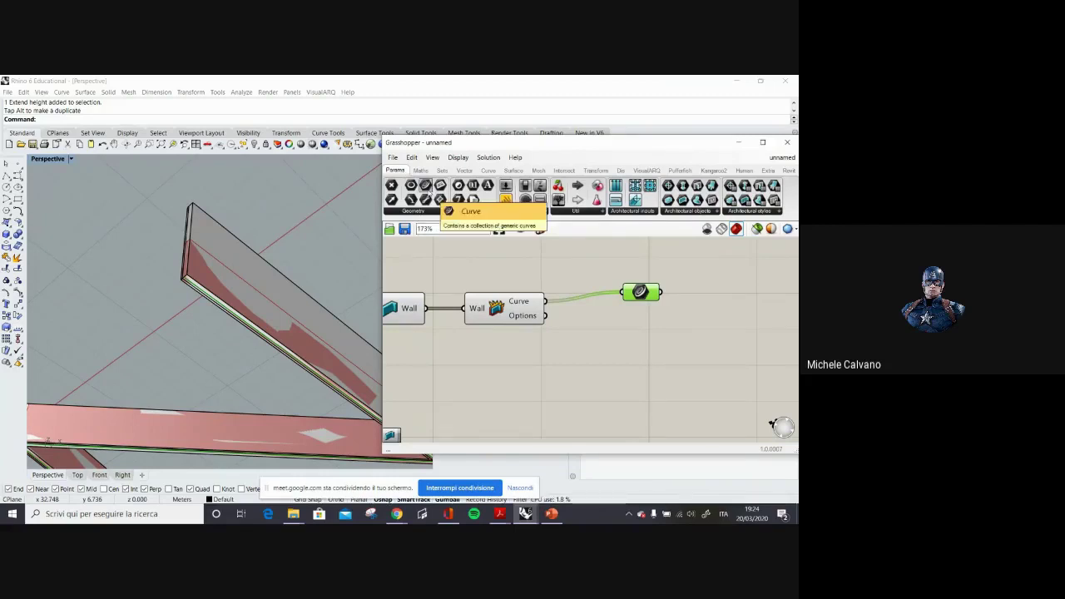
left_click(489, 264)
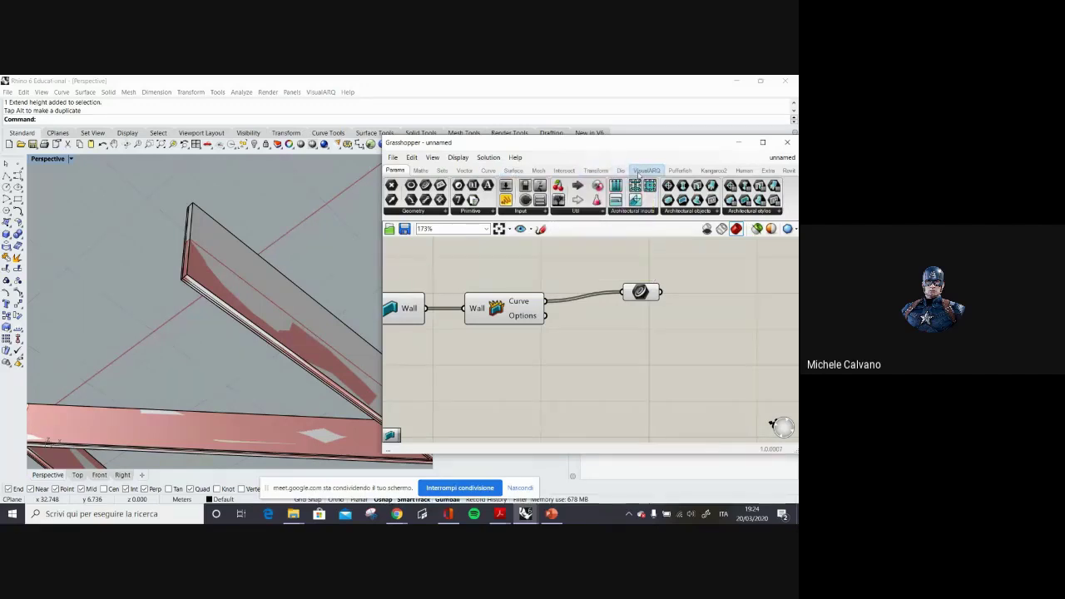
Add a Deconstruct Wall Options component and connect it to the Options output of Deconstruct Wall.
left_click(646, 171)
left_click(397, 212)
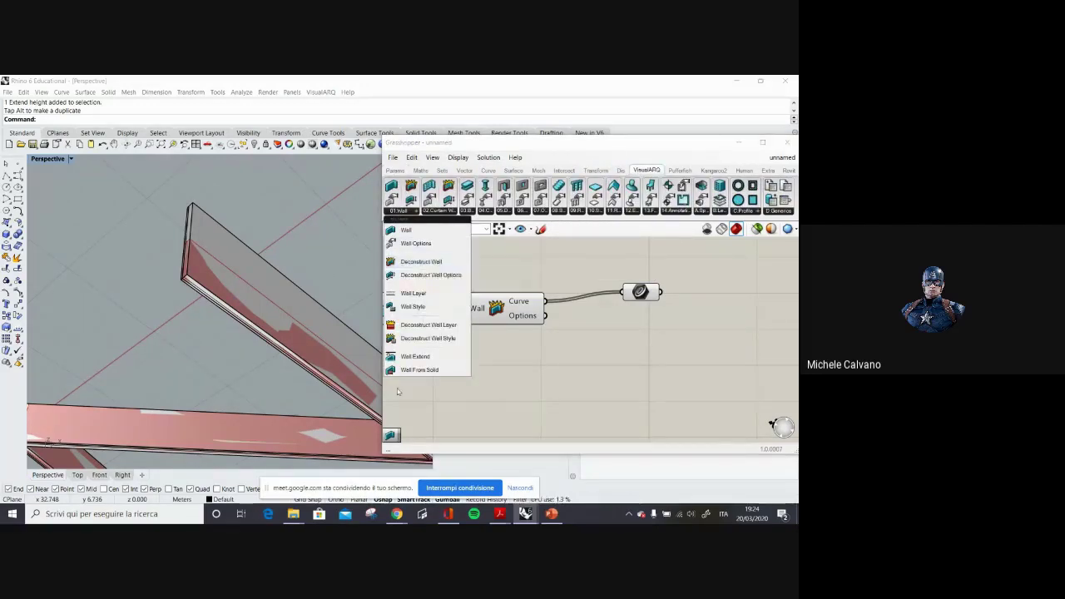
left_click(428, 275)
left_click(618, 356)
left_click_drag(547, 316, 575, 356)
right_click_drag(692, 378, 634, 361)
left_click_drag(578, 345, 602, 353)
right_click_drag(652, 331, 611, 313)
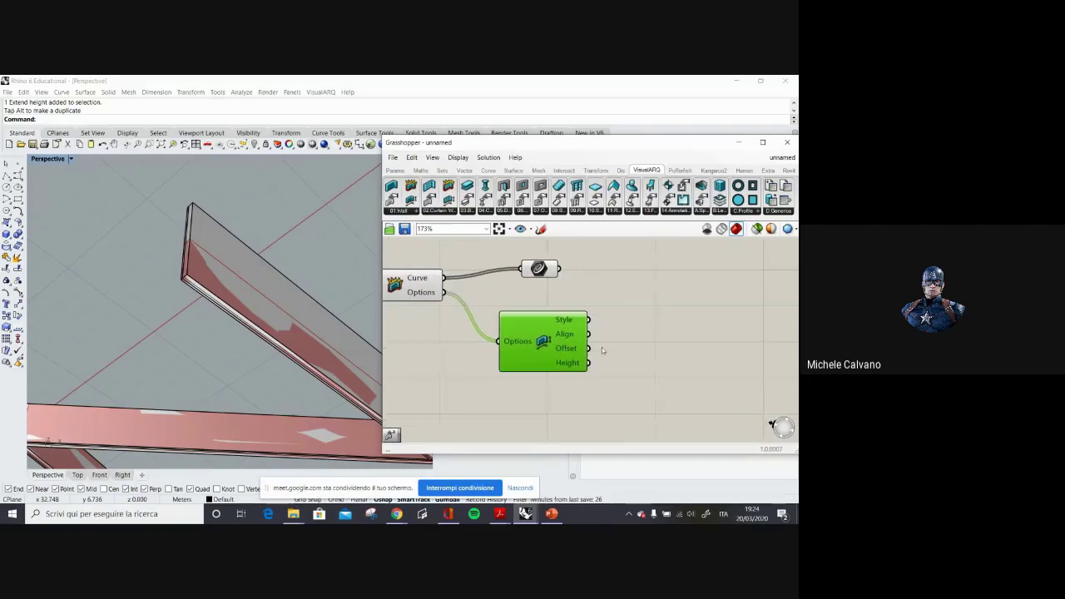
Add a Deconstruct Wall Style component and connect it to the Style output of Deconstruct Wall Options.
left_click(404, 212)
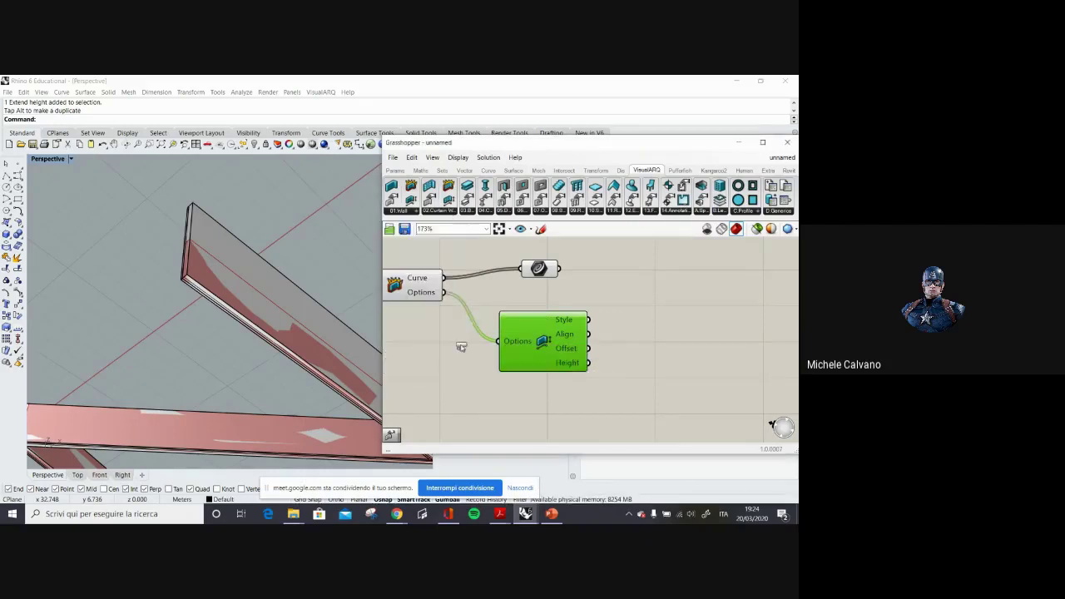
left_click_drag(681, 311, 681, 311)
left_click_drag(593, 323, 617, 308)
right_click_drag(681, 319, 566, 325)
left_click(566, 324)
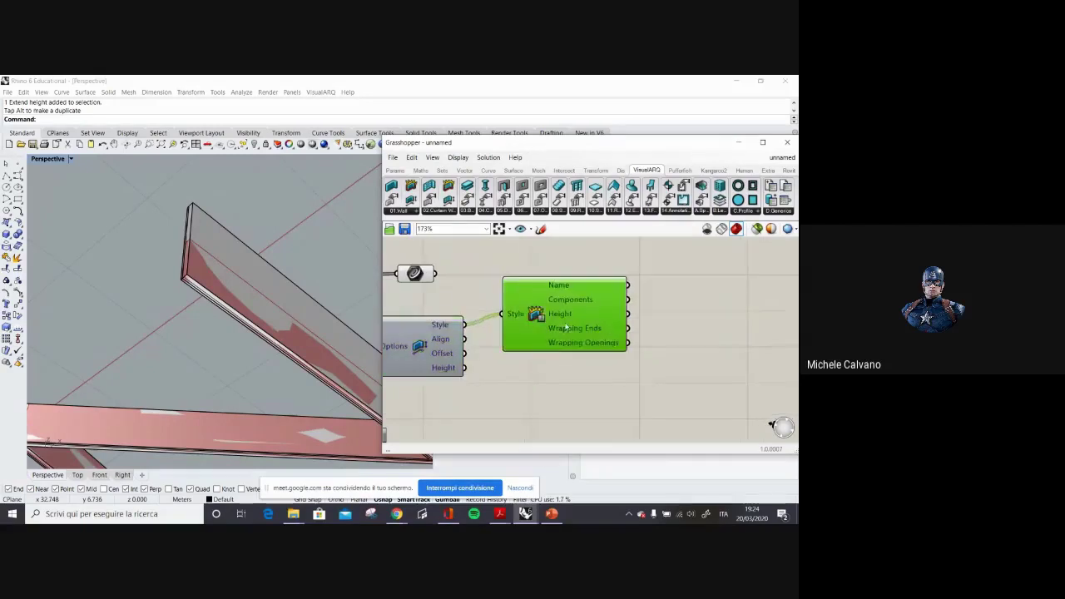
Check the wall style names with a panel on the Name output of Deconstruct Wall Style, and delete that panel.
left_click(397, 170)
left_click_drag(506, 200, 704, 297)
left_click_drag(628, 285, 656, 288)
right_click_drag(712, 328, 676, 329)
left_click_drag(654, 299, 673, 299)
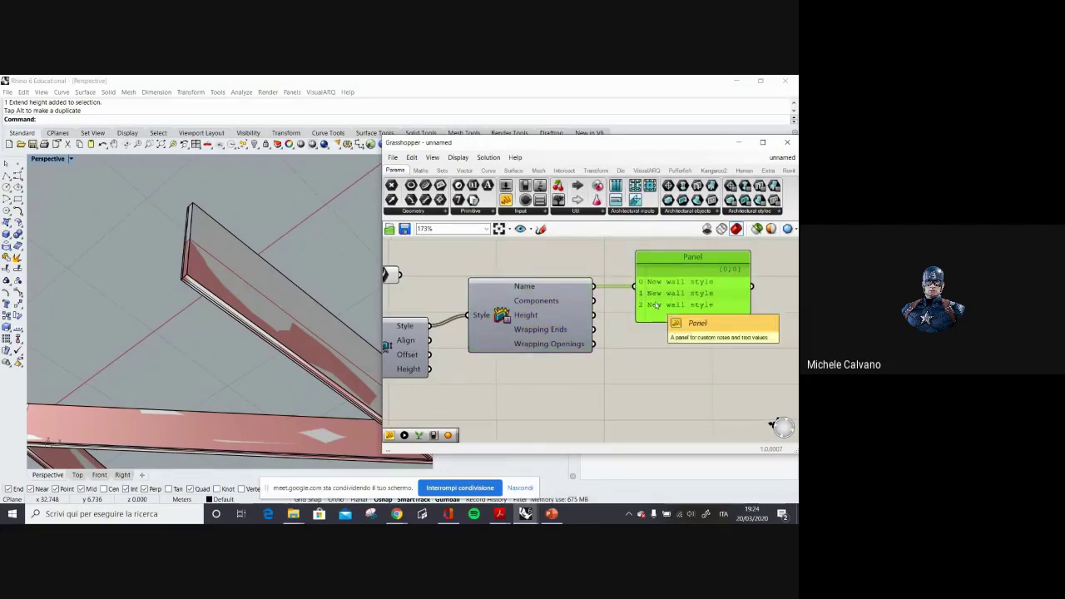
key("Delete")
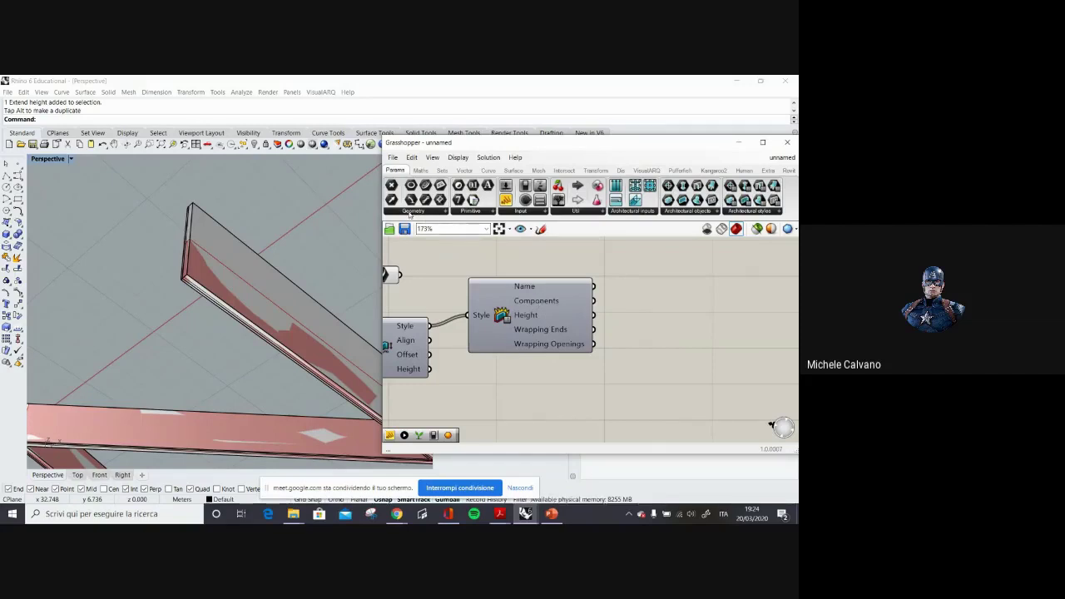
Add a Deconstruct Wall Layer component and connect it to the Components output of Deconstruct Wall Style.
left_click(647, 170)
left_click(403, 213)
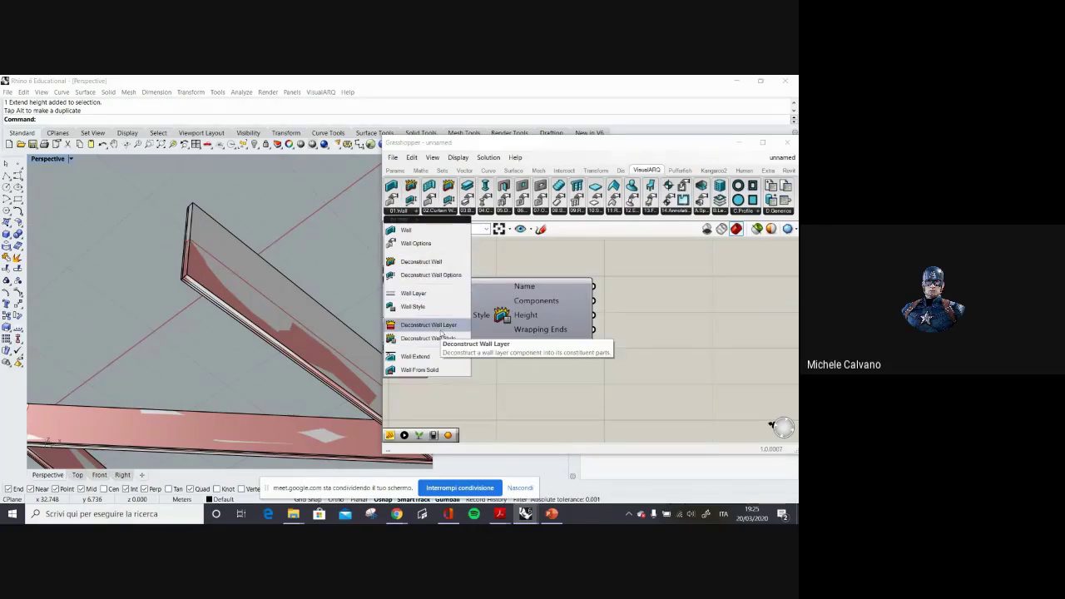
left_click(441, 332)
left_click(641, 308)
left_click_drag(601, 341, 634, 335)
left_click_drag(558, 301, 611, 305)
right_click_drag(676, 323, 556, 307)
left_click_drag(556, 304, 565, 303)
Attach one panel each to the Name and Thickness outputs of Deconstruct Wall Layer to list the layer data.
left_click(394, 170)
left_click(505, 200)
left_click(666, 285)
right_click_drag(666, 309, 607, 313)
left_click_drag(572, 280, 648, 300)
left_click_drag(574, 266, 572, 266)
right_click_drag(689, 386, 642, 437)
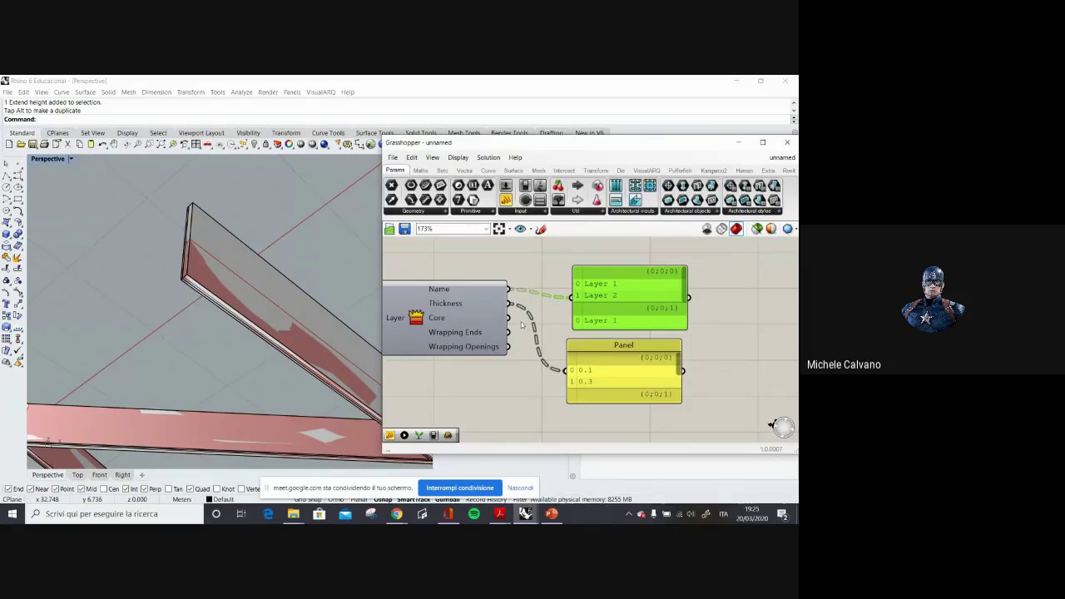
Review the whole definition, comparing the Wall creation components with the deconstruction chain and its layer data panels.
scroll(595, 280, "down", 7)
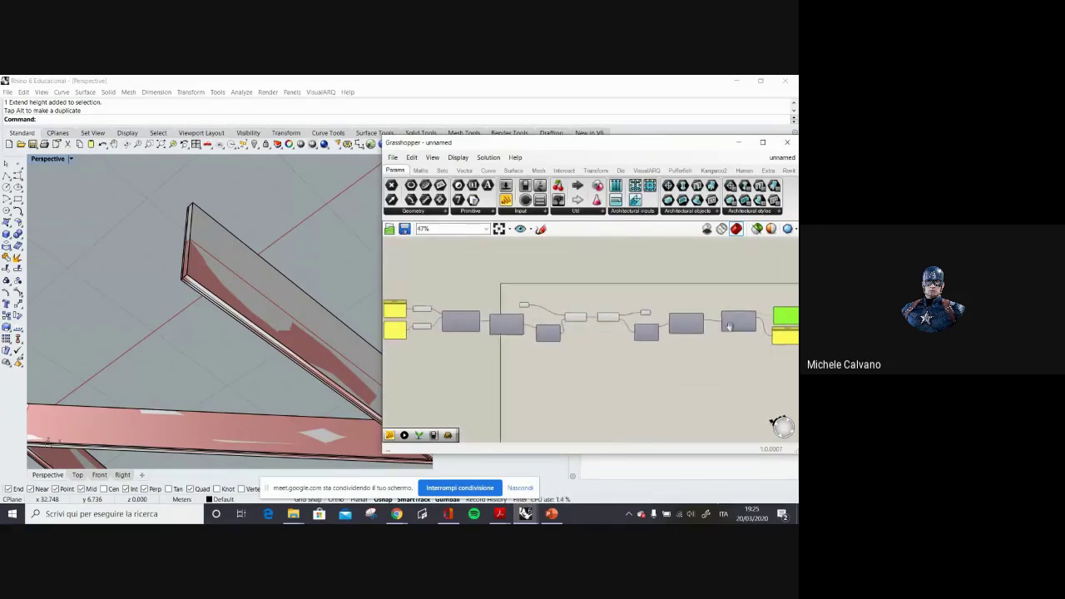
scroll(697, 331, "up", 5)
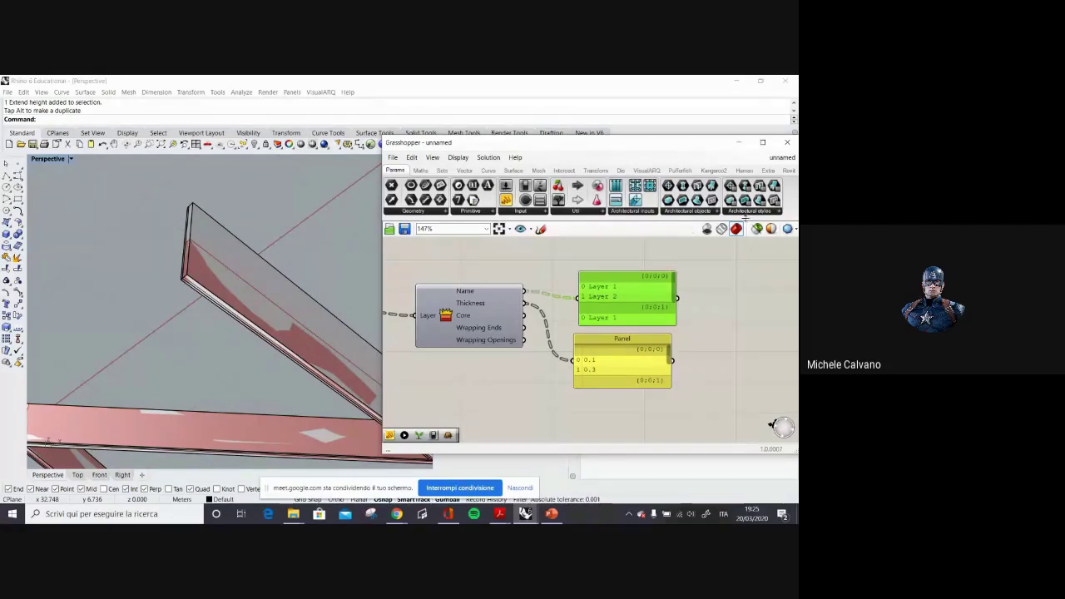
scroll(642, 305, "down", 4)
right_click_drag(643, 307, 755, 311)
scroll(550, 316, "up", 1)
scroll(550, 316, "up", 4)
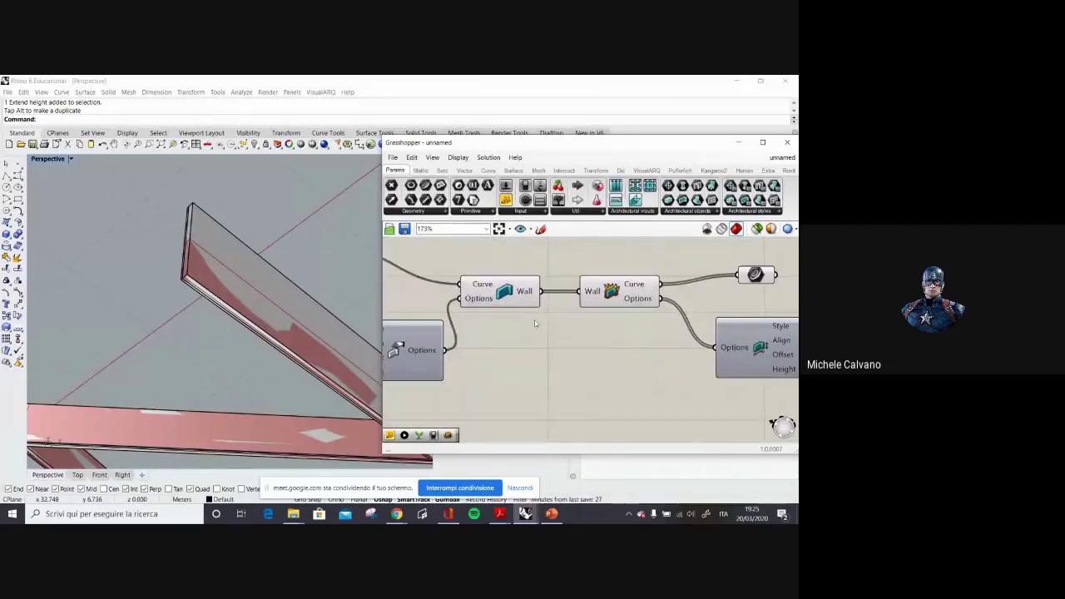
right_click_drag(492, 325, 543, 339)
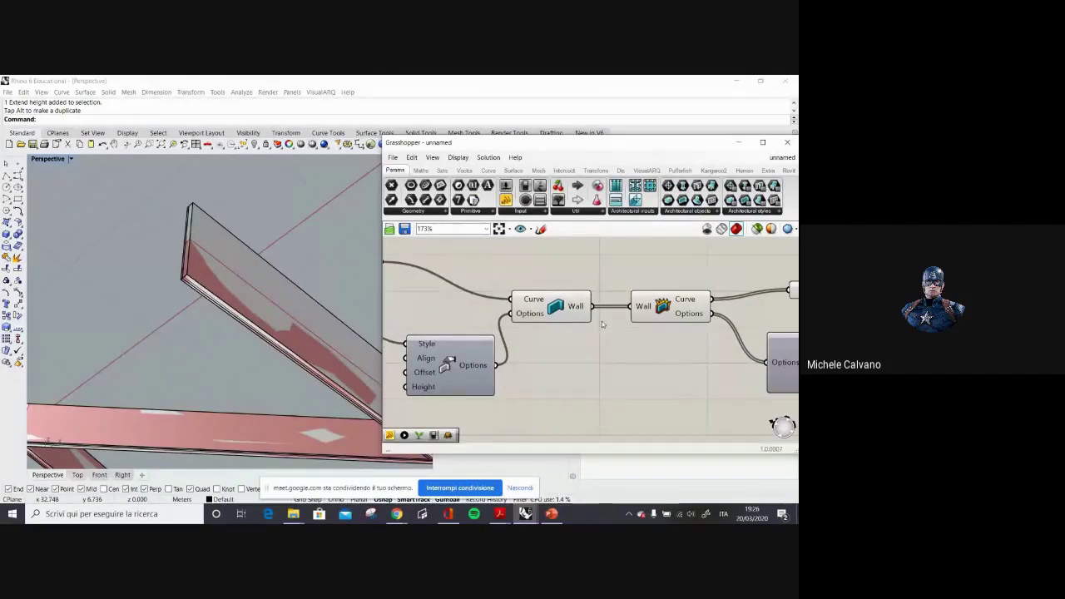
scroll(602, 321, "down", 6)
right_click_drag(696, 344, 651, 339)
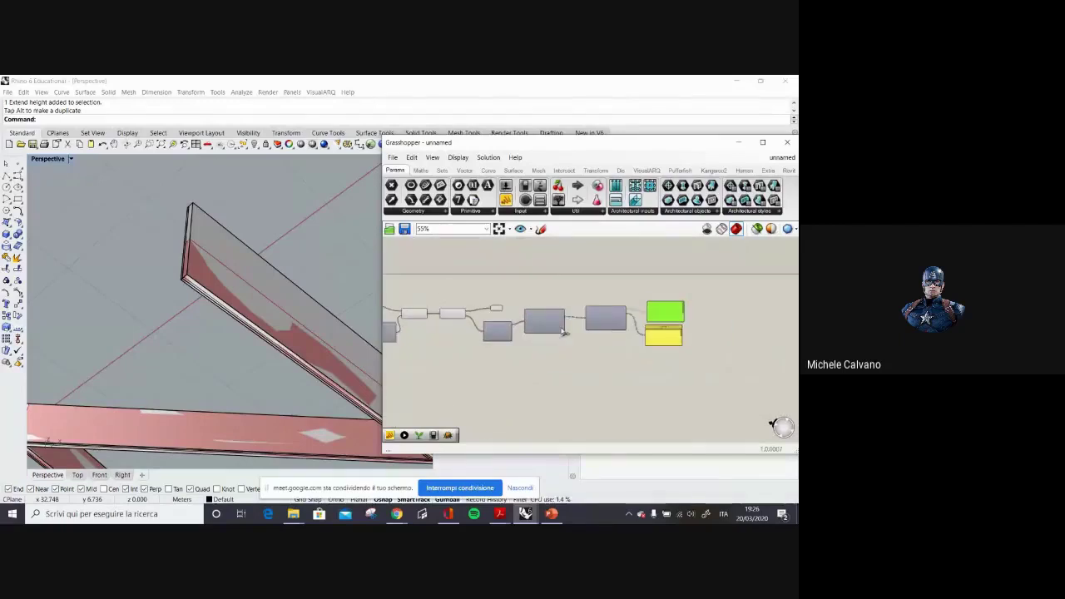
Move the Curve parameter to the end of the definition, above the layer name and thickness panels.
scroll(569, 332, "up", 3)
left_click_drag(451, 294, 723, 261)
scroll(737, 281, "up", 5)
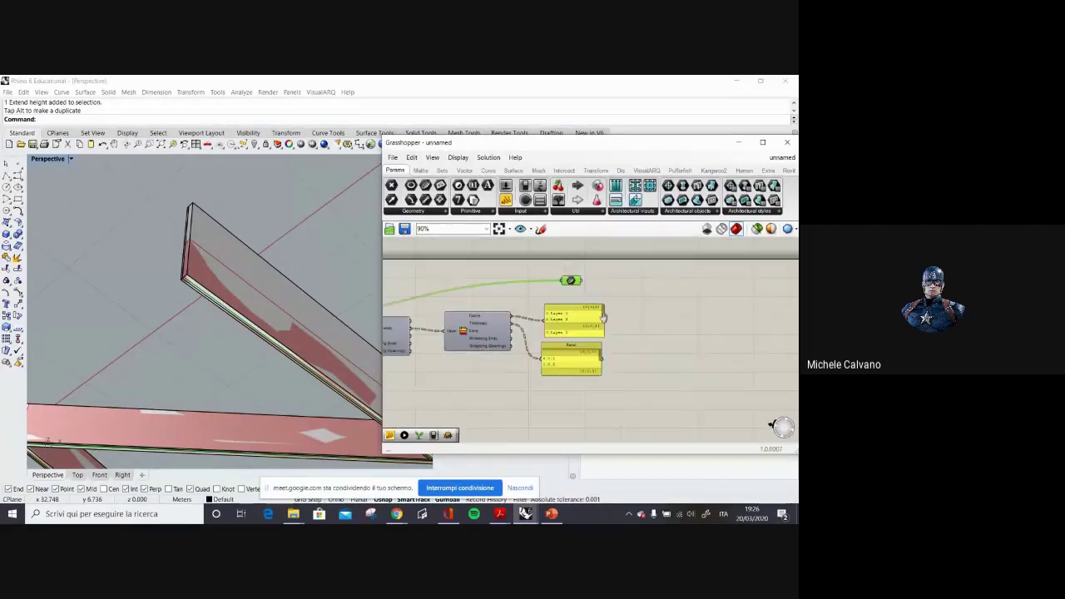
scroll(586, 255, "down", 2)
right_click_drag(595, 359, 576, 405)
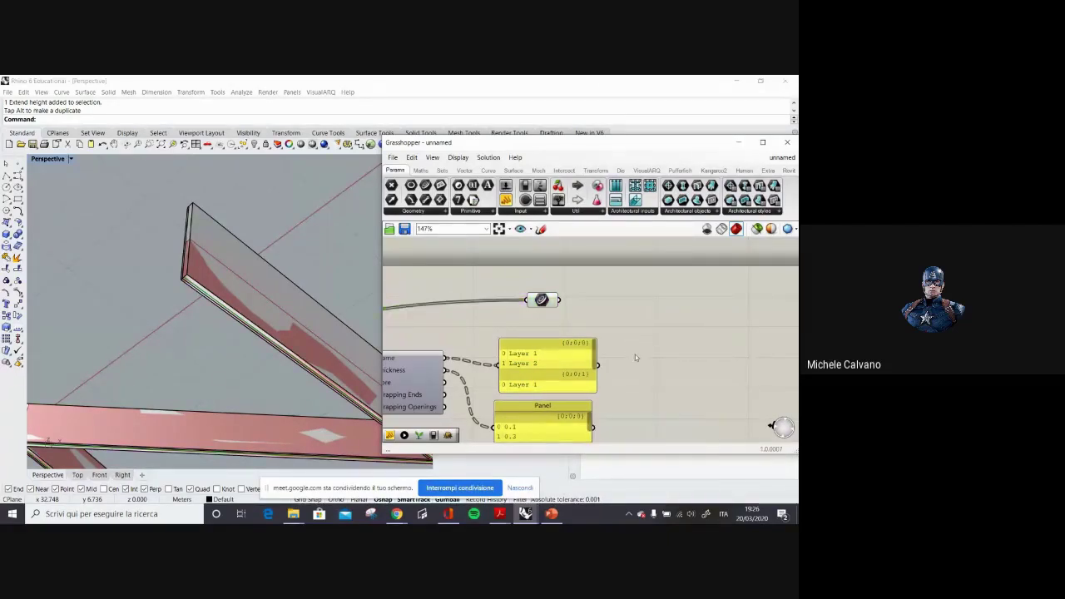
Highlight the Curve parameter and both data panels together, clear the selection and view the full definition.
scroll(541, 327, "down", 2)
left_click_drag(504, 289, 616, 436)
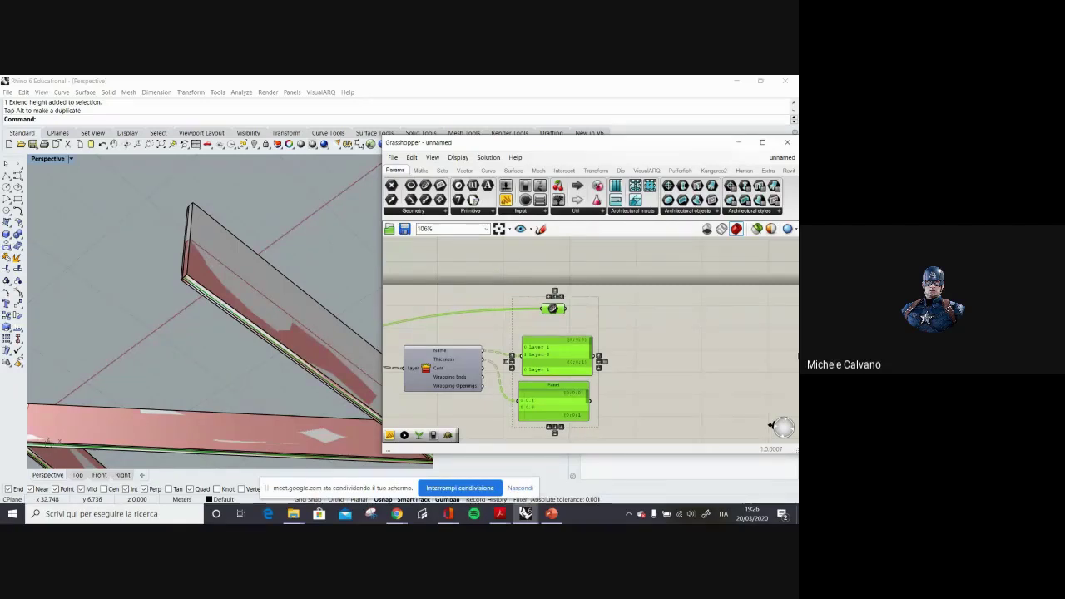
left_click(726, 377)
scroll(669, 345, "down", 6)
right_click_drag(521, 309, 629, 265)
scroll(549, 341, "up", 1)
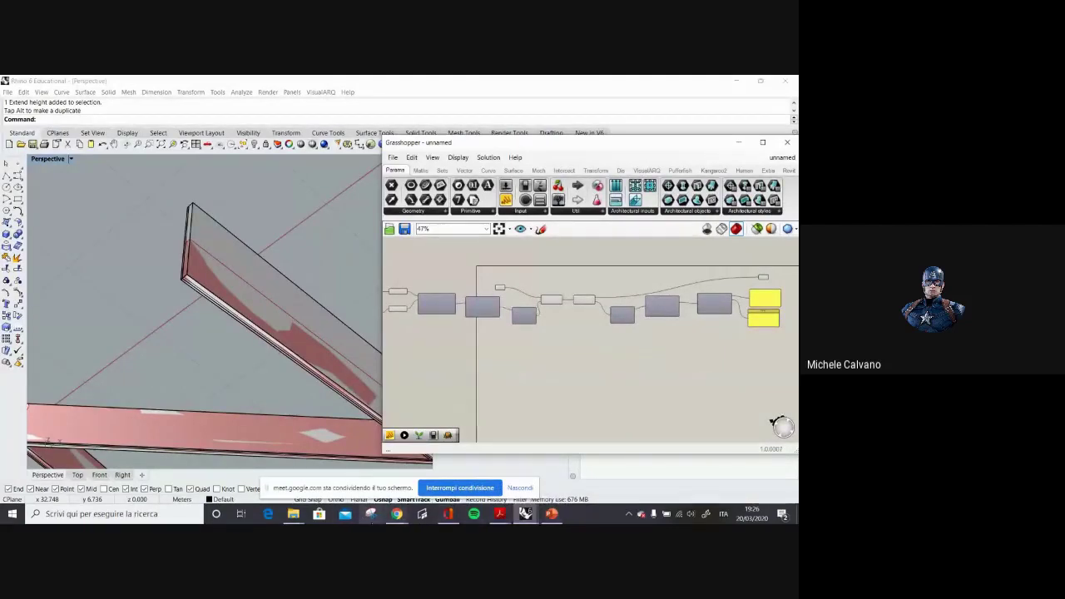
Switch to 2484 interno.pdf in Adobe Acrobat Reader and look through it from the wall definition on page 141 to the building types on page 153.
mouse_move(448, 515)
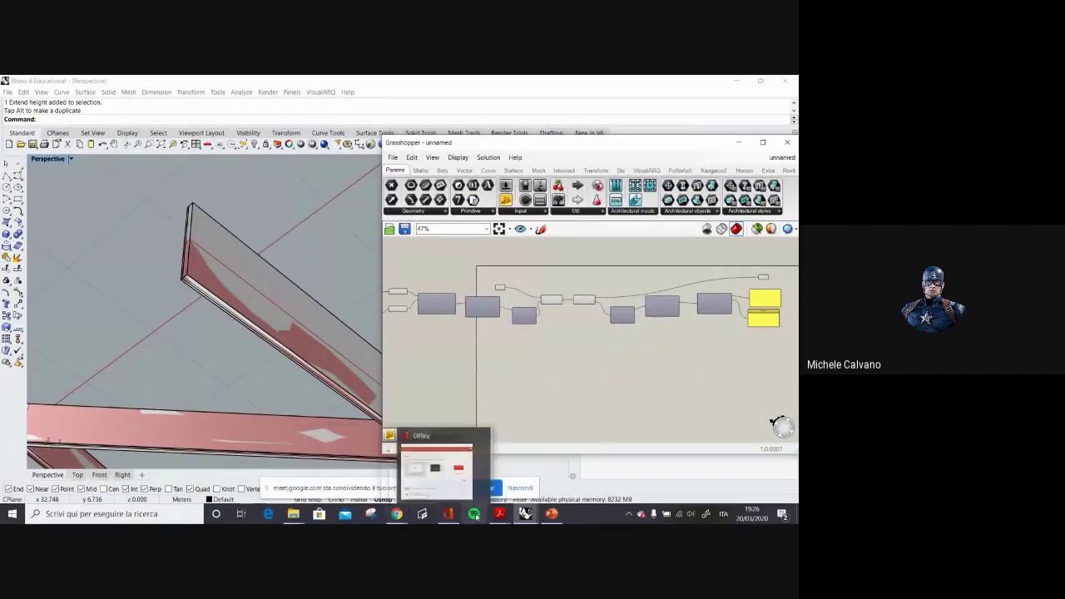
mouse_move(489, 516)
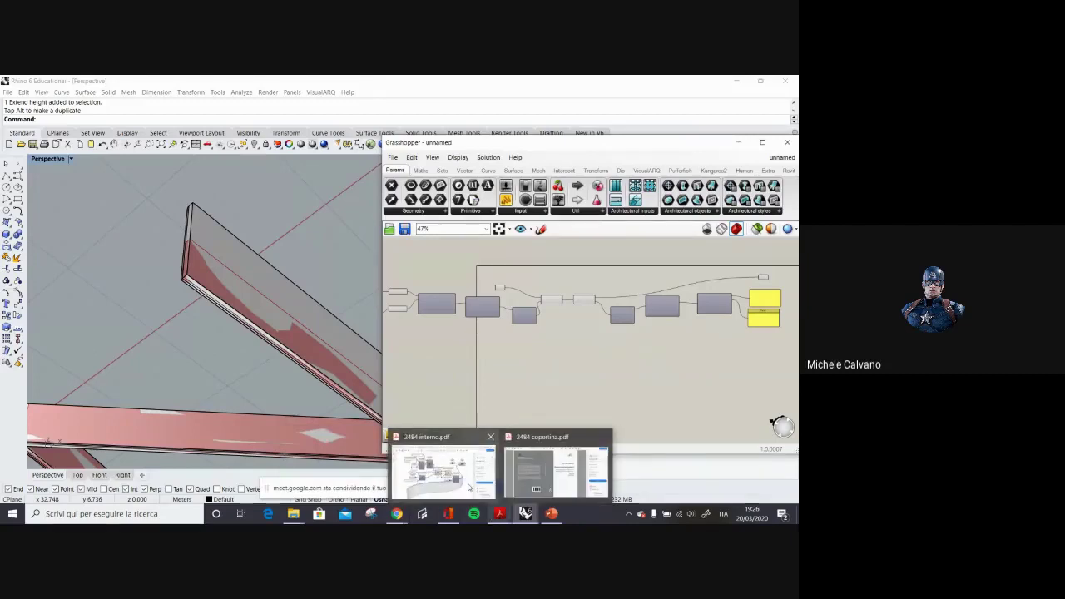
left_click(443, 468)
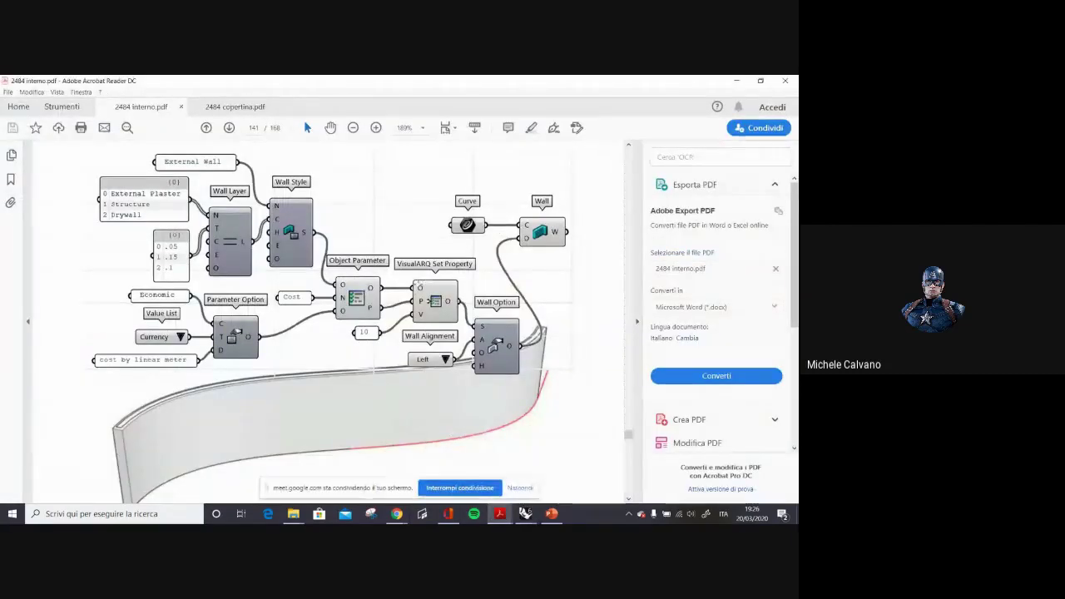
scroll(393, 278, "down", 3, "ctrl")
scroll(392, 278, "down", 12)
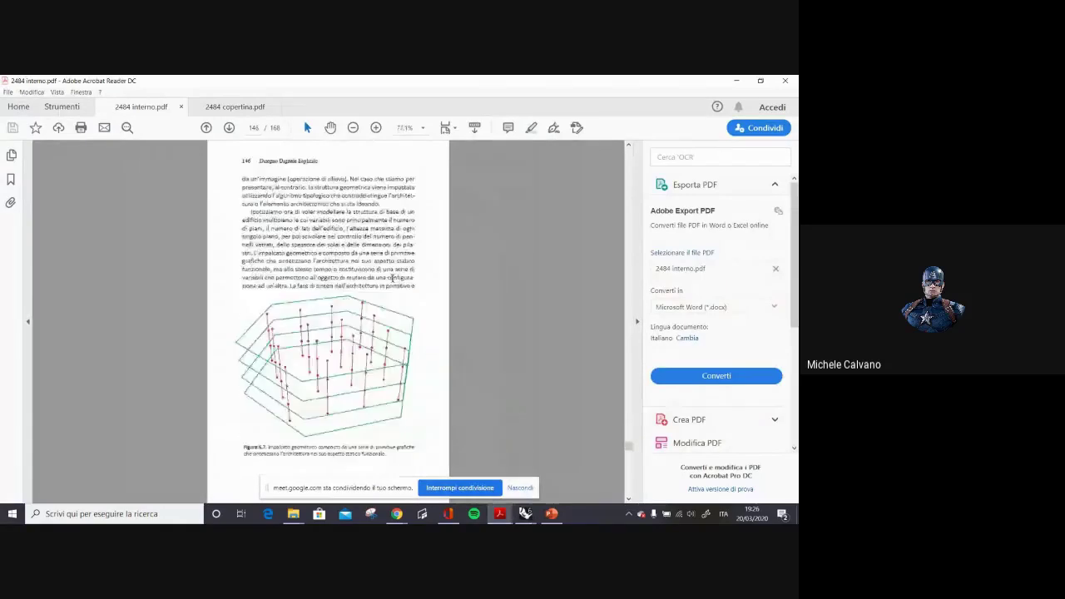
scroll(392, 278, "down", 3)
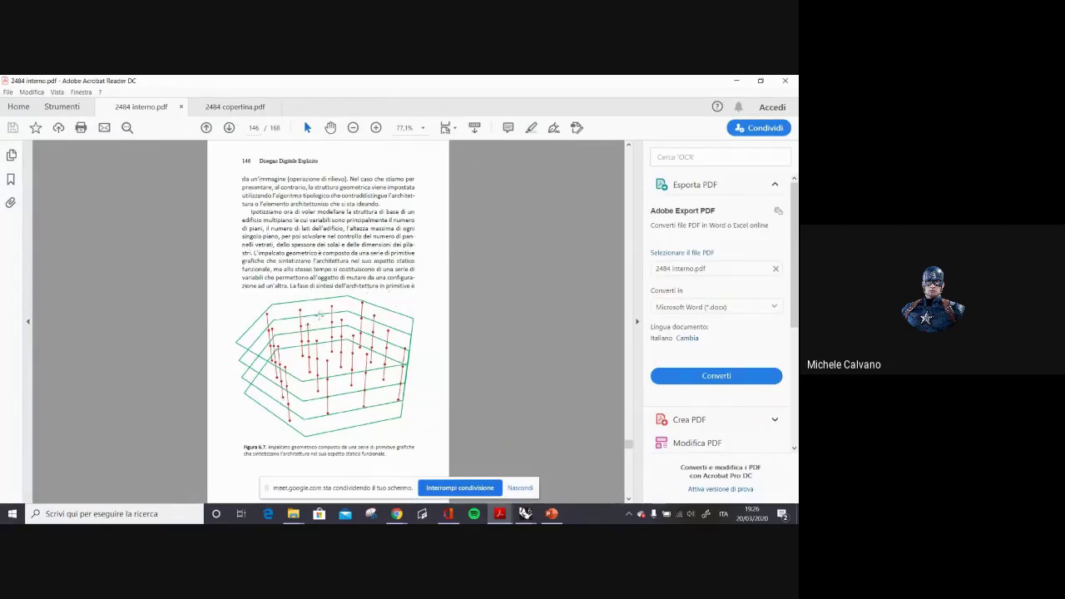
scroll(321, 314, "down", 2)
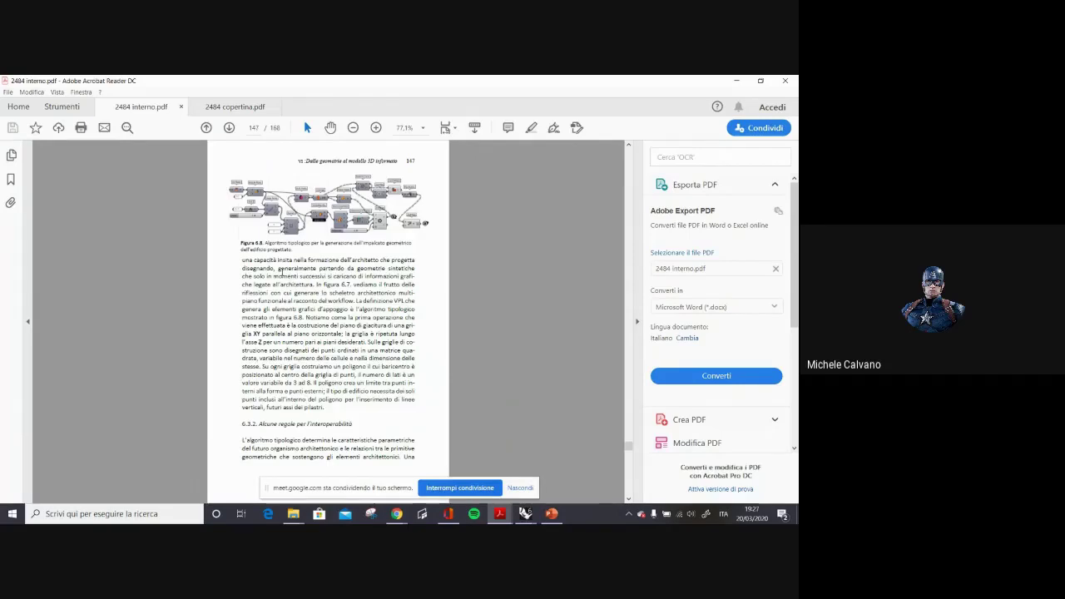
scroll(347, 212, "down", 4)
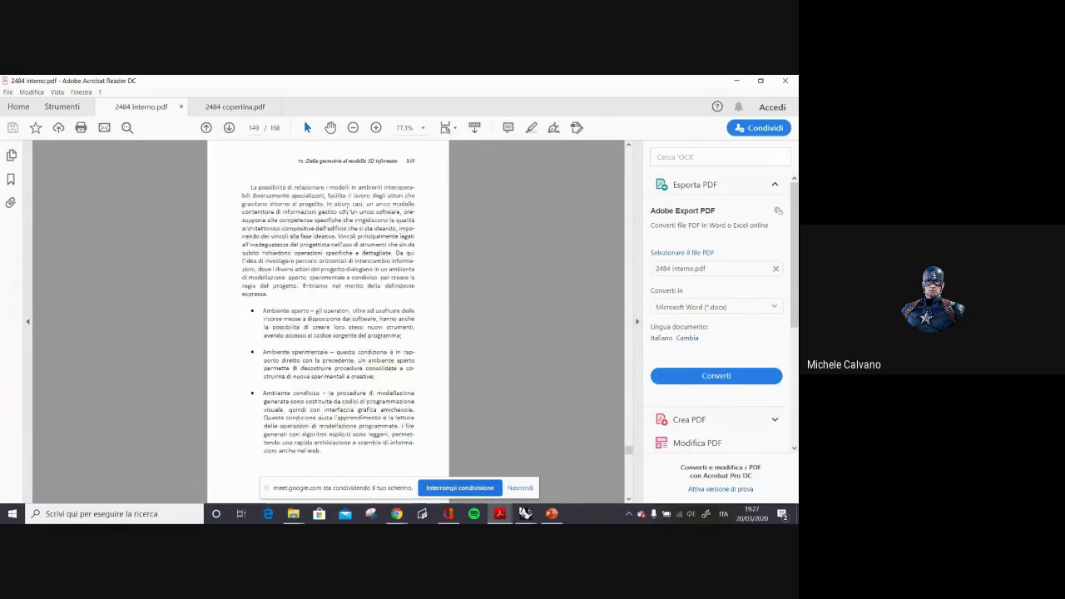
scroll(348, 212, "down", 2)
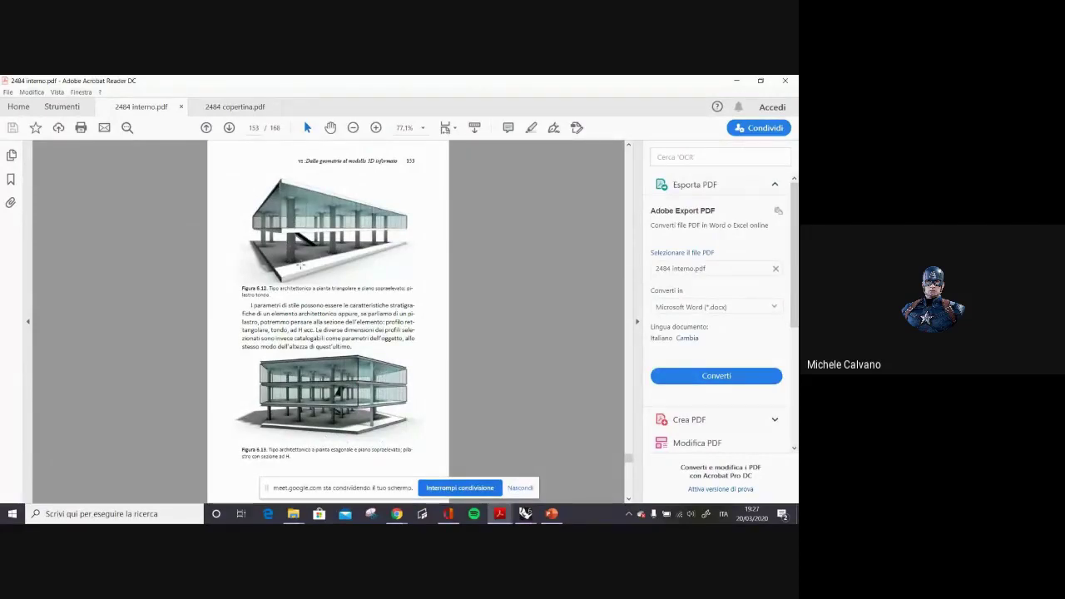
scroll(316, 353, "down", 1)
scroll(316, 353, "up", 1)
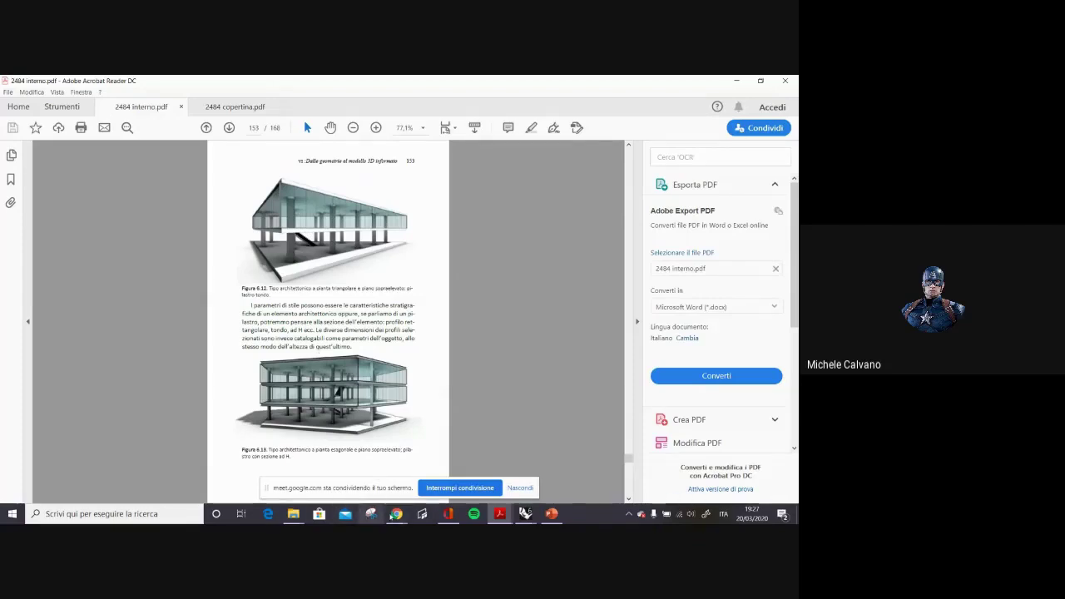
Switch to the Google Meet call in Chrome and open its chat to read the participants' replies.
mouse_move(396, 514)
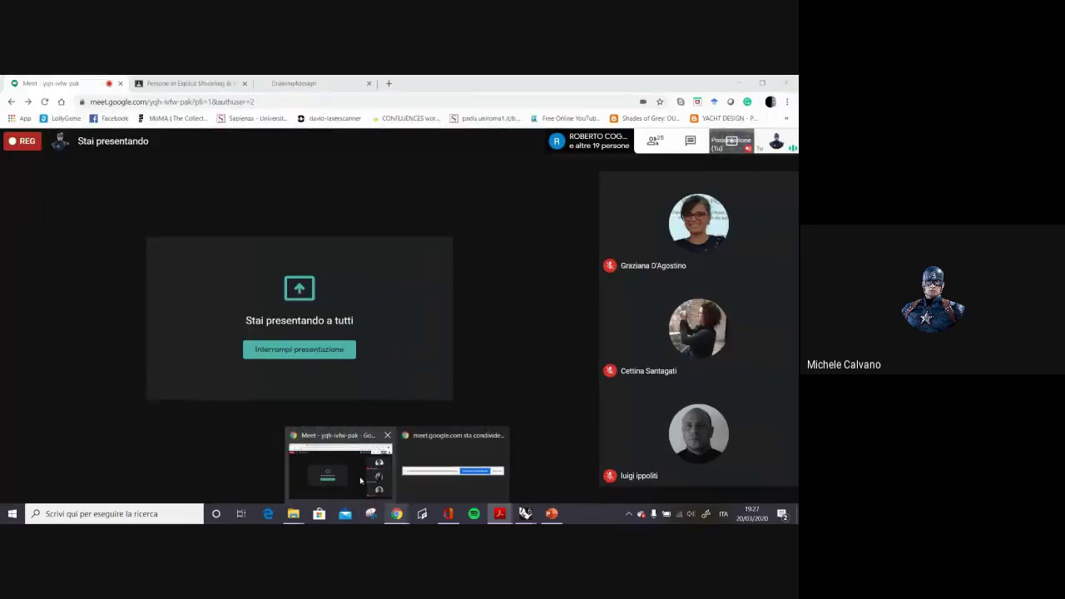
left_click(361, 480)
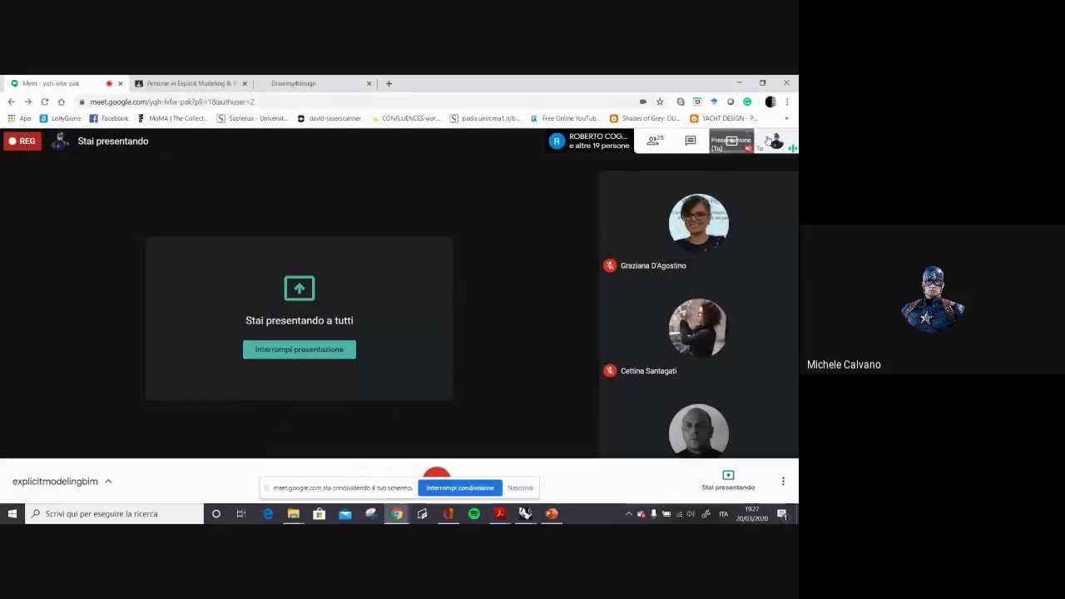
left_click(691, 142)
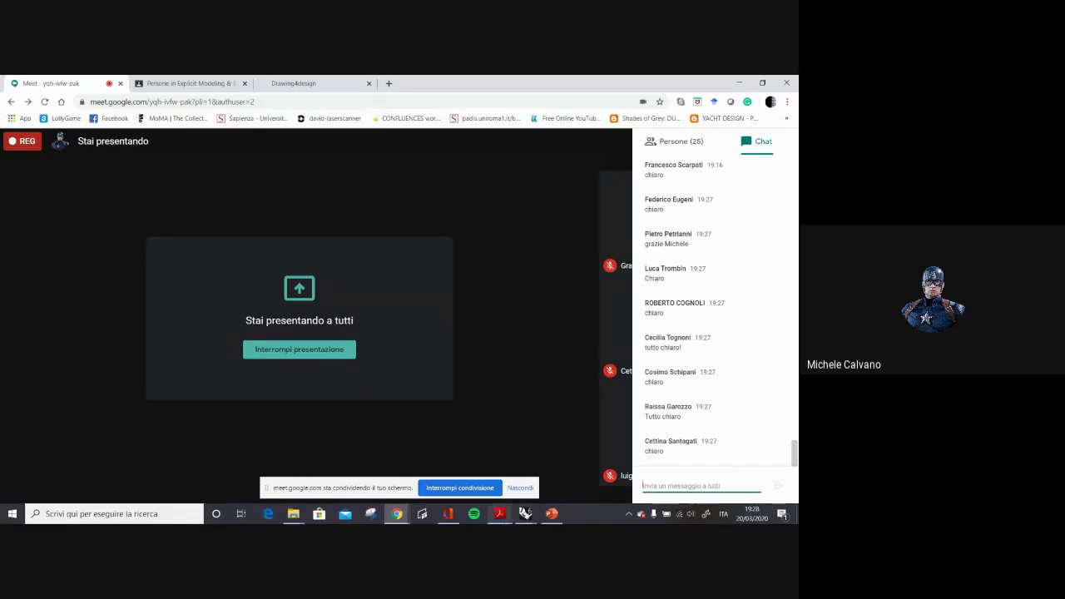
Switch to the 03_SubD-GH model in Rhino, narrow the Perspective viewport and move the Grasshopper window up beside it.
left_click(523, 516)
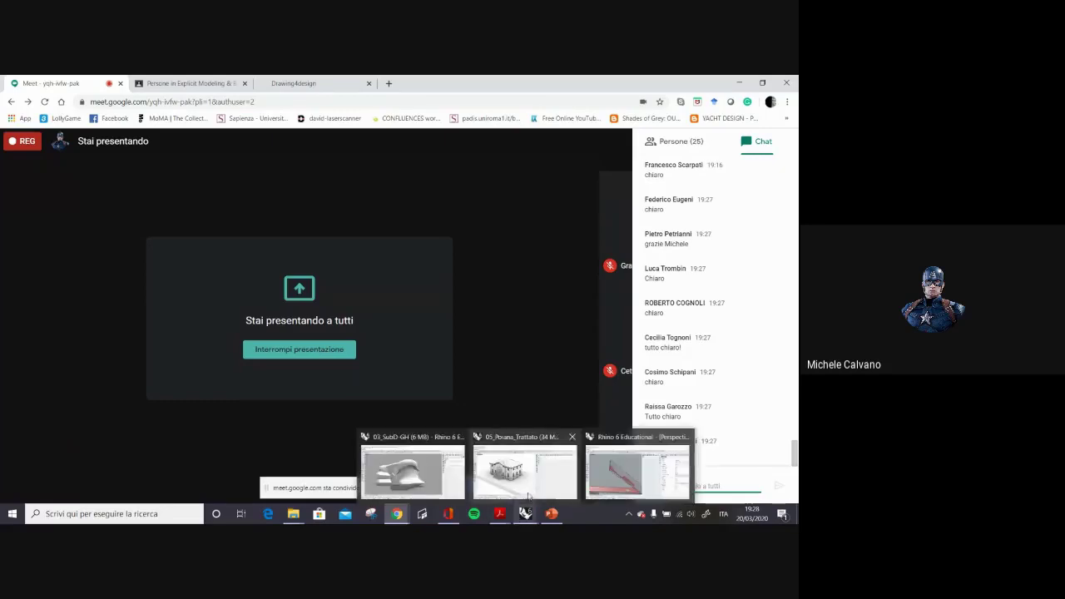
left_click(612, 476)
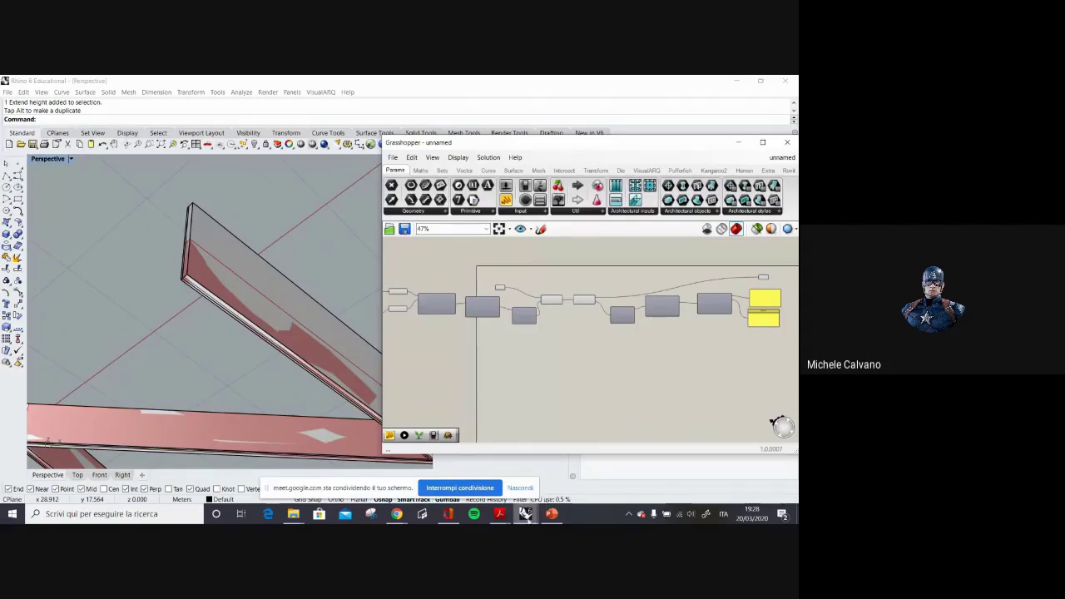
mouse_move(527, 517)
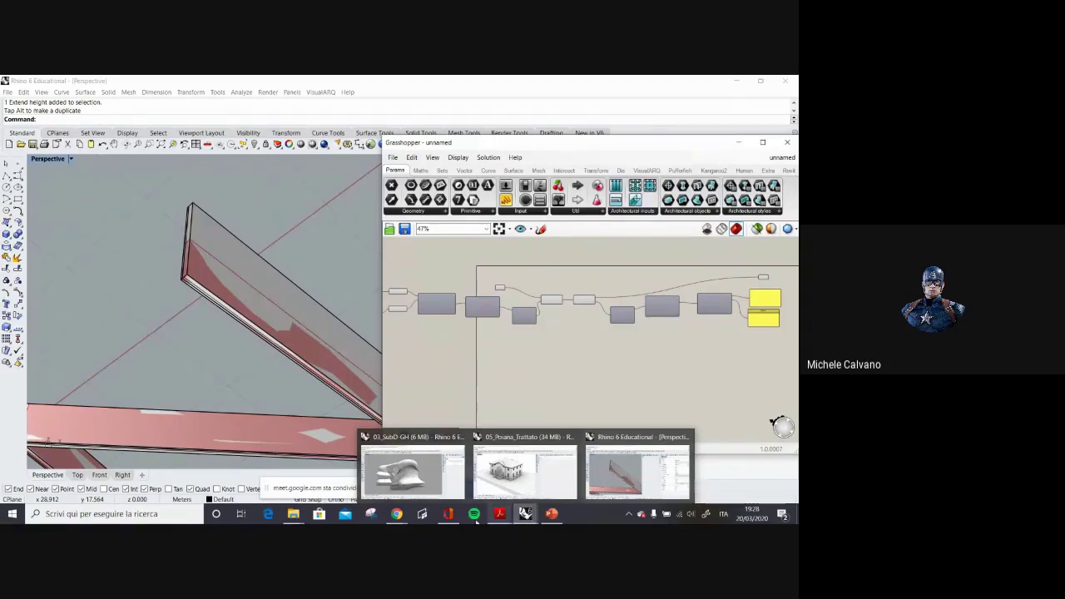
left_click(364, 466)
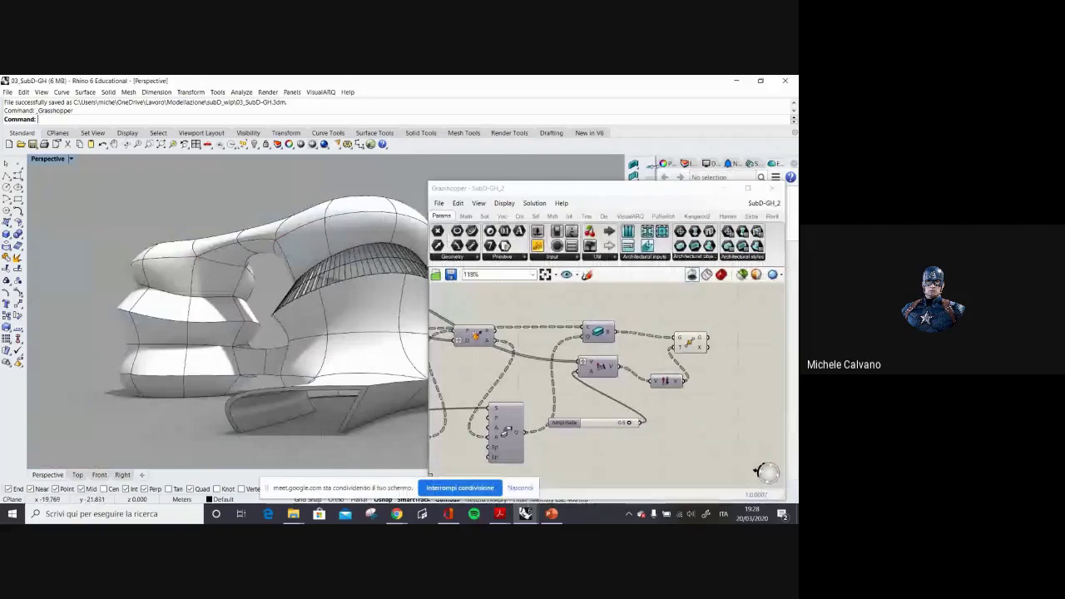
left_click_drag(436, 168, 435, 167)
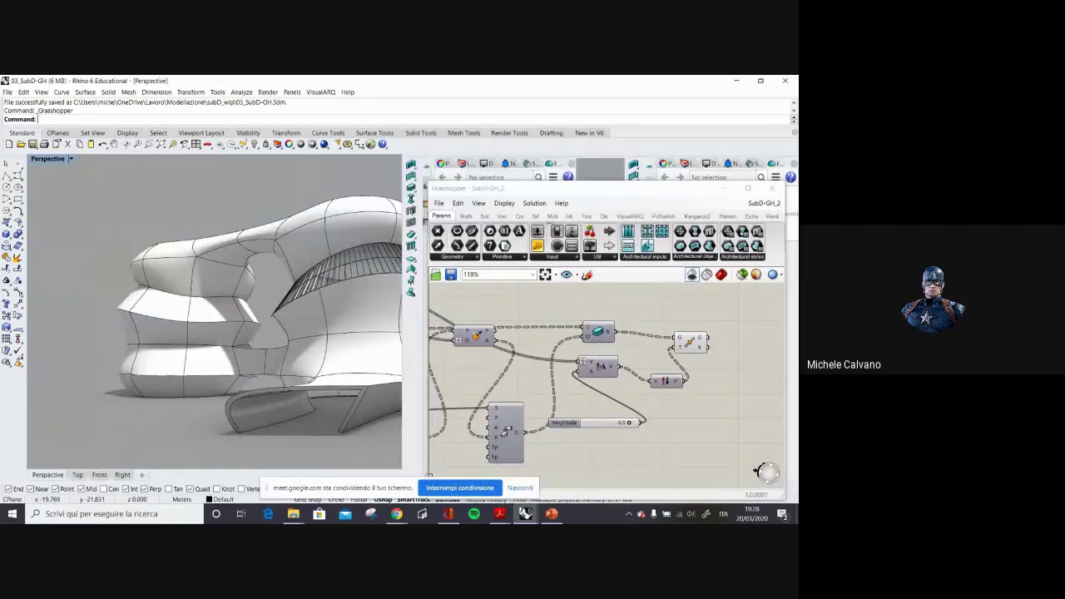
left_click_drag(587, 195, 594, 150)
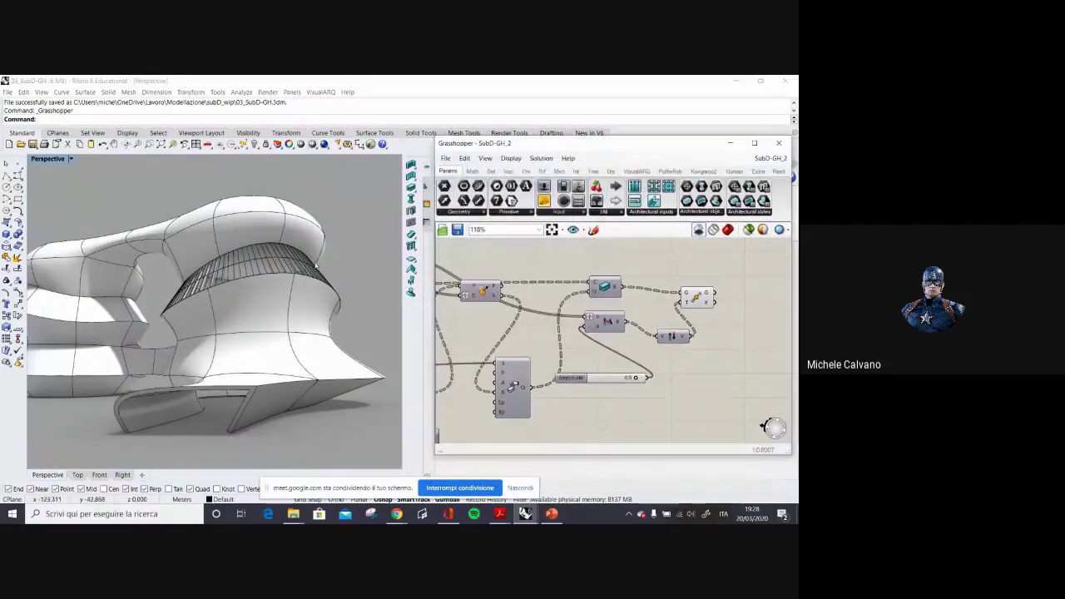
Examine the slatted, glazed band around the SubD building from several sides, comparing the overall form with close-ups of the slats.
right_click_drag(332, 250, 228, 283)
scroll(133, 340, "up", 6)
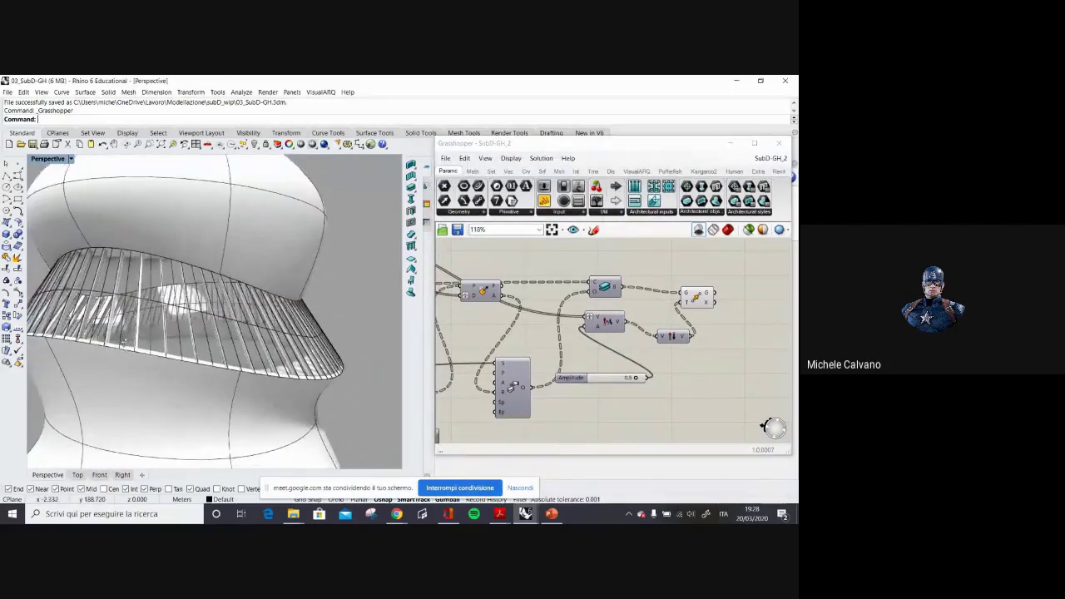
right_click_drag(133, 341, 173, 382)
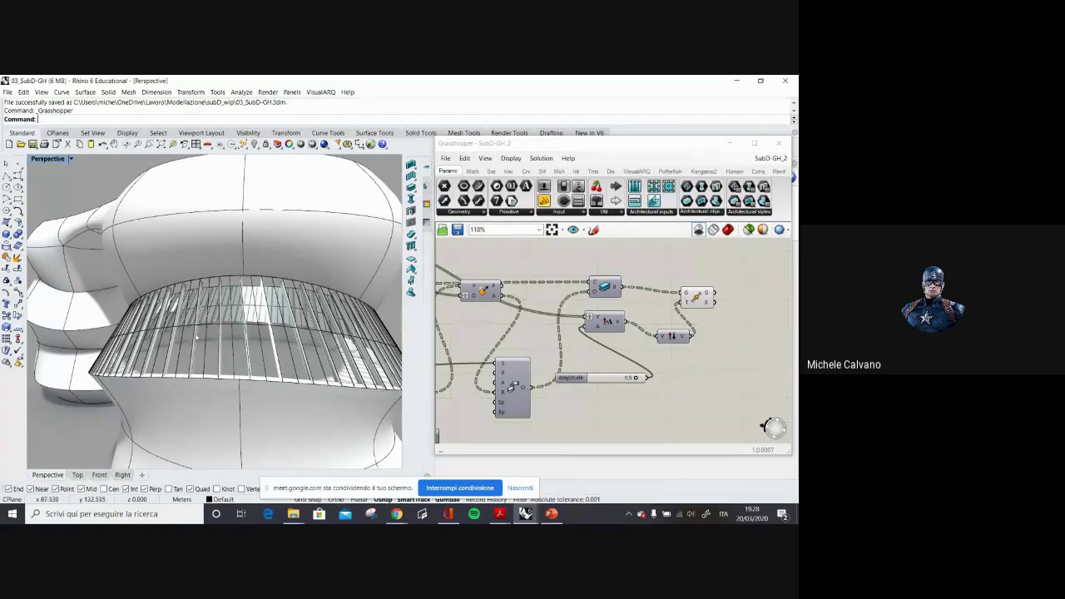
scroll(195, 333, "up", 4)
scroll(195, 333, "down", 4)
right_click_drag(195, 333, 218, 351)
scroll(217, 350, "up", 3)
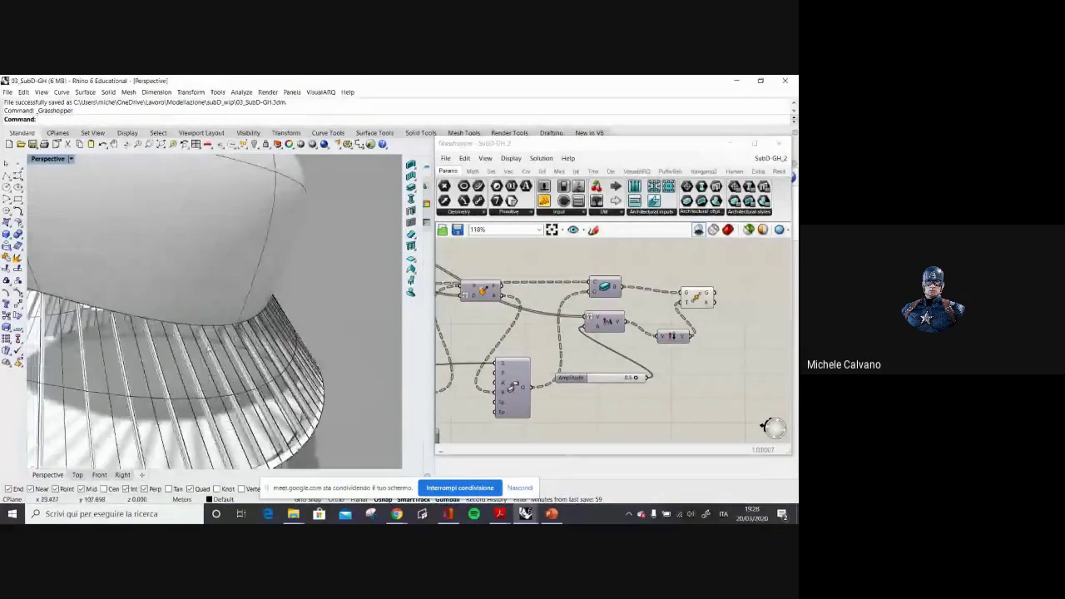
scroll(214, 312, "down", 6)
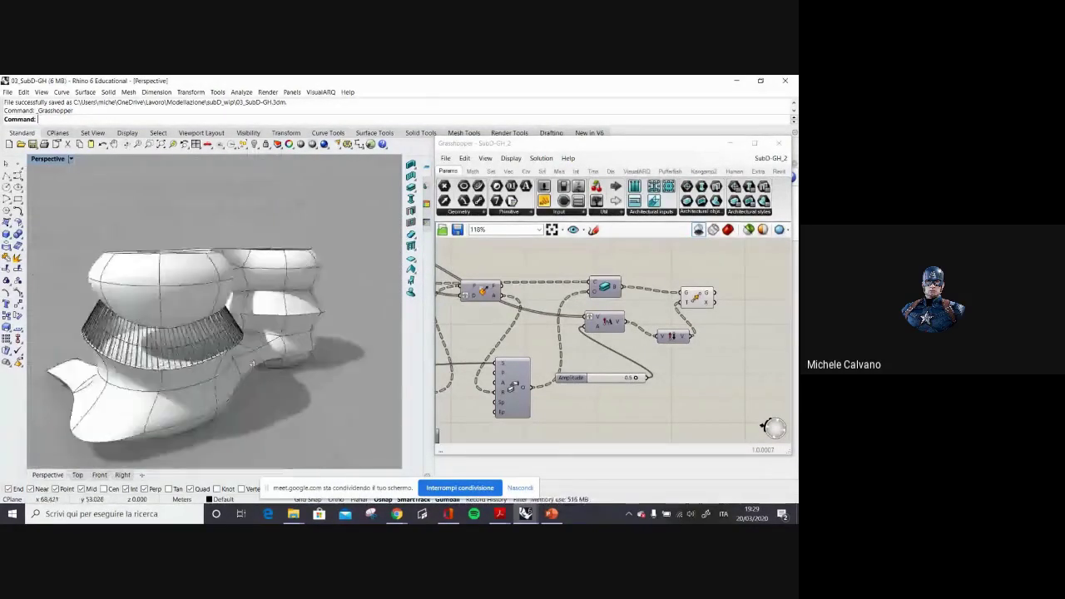
scroll(151, 359, "up", 5)
right_click_drag(150, 360, 207, 360)
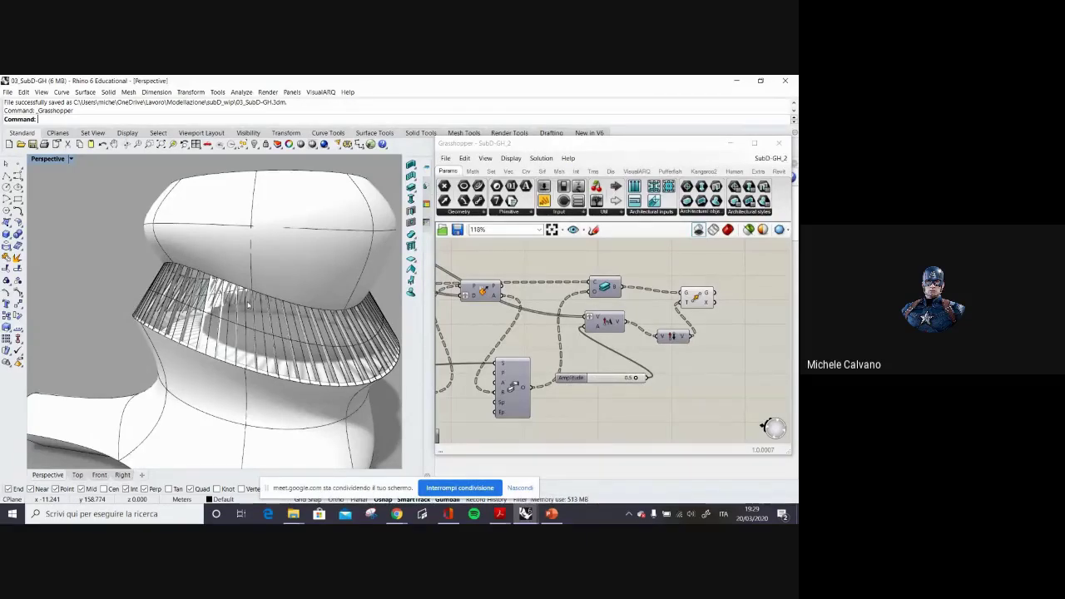
scroll(246, 303, "up", 5)
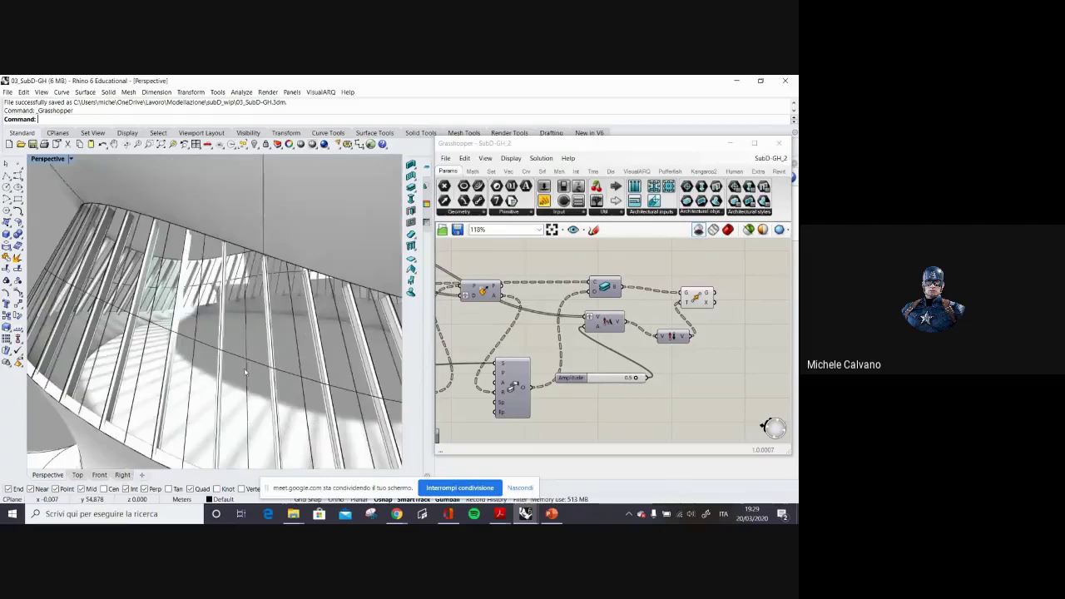
Highlight one glass panel of the band, clear the selection and inspect how the slats meet the roof edge.
left_click(238, 321)
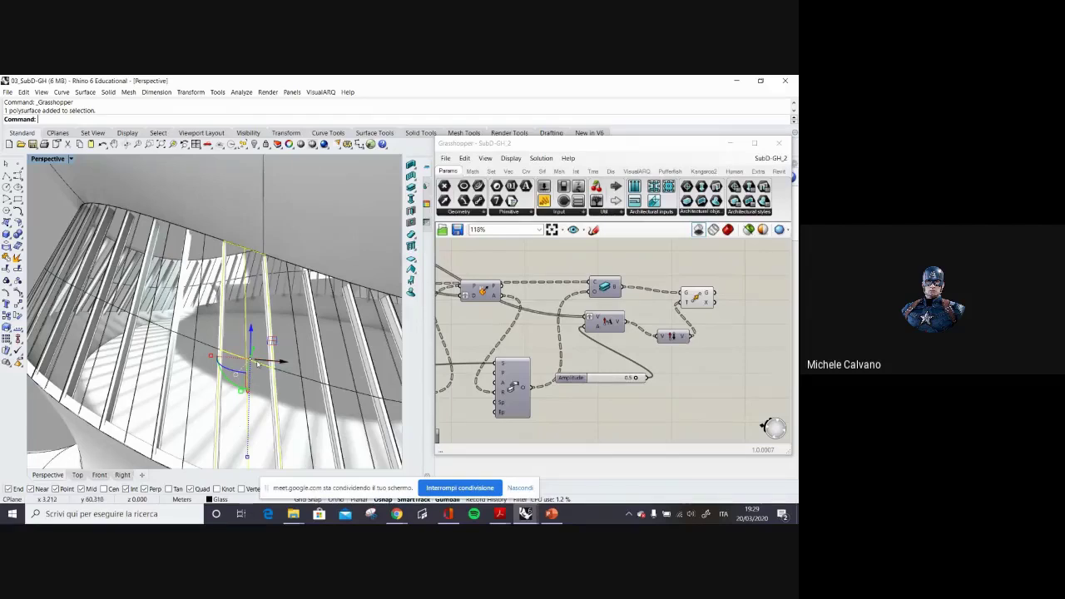
key("Escape")
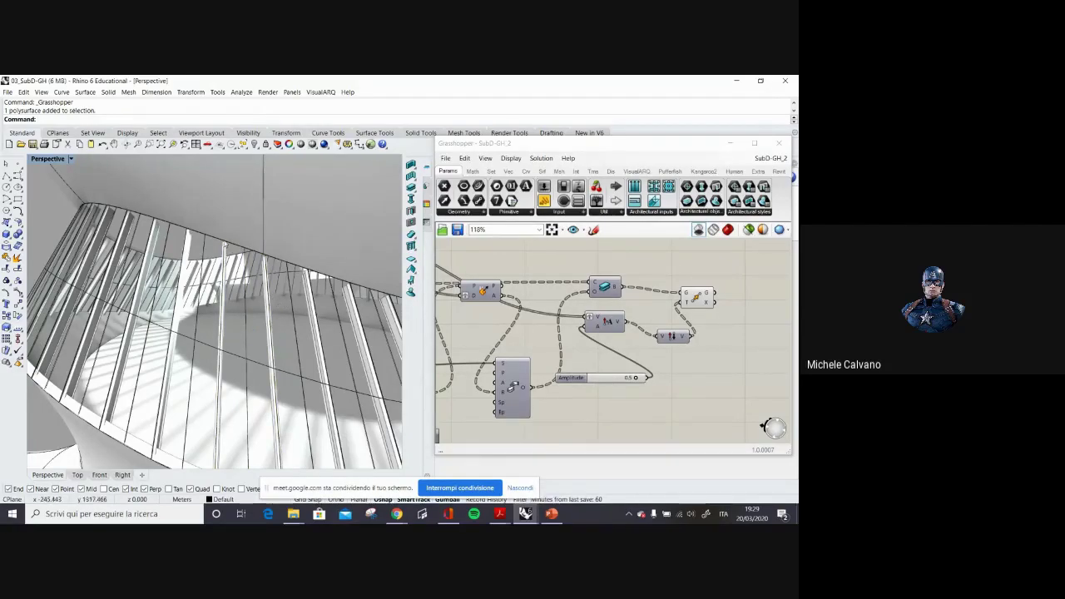
scroll(311, 276, "up", 3)
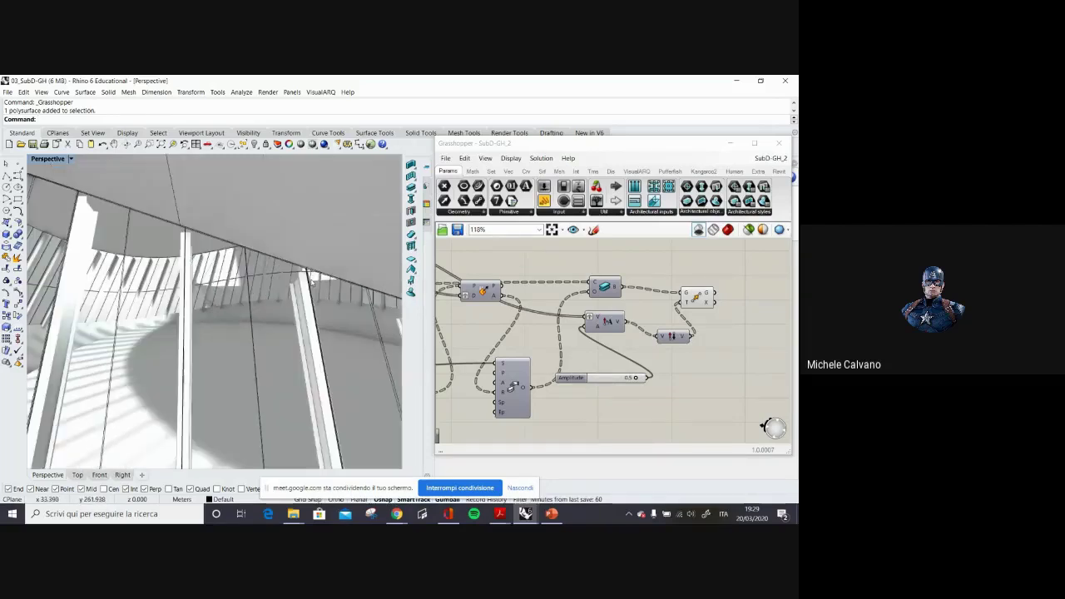
scroll(313, 283, "up", 1)
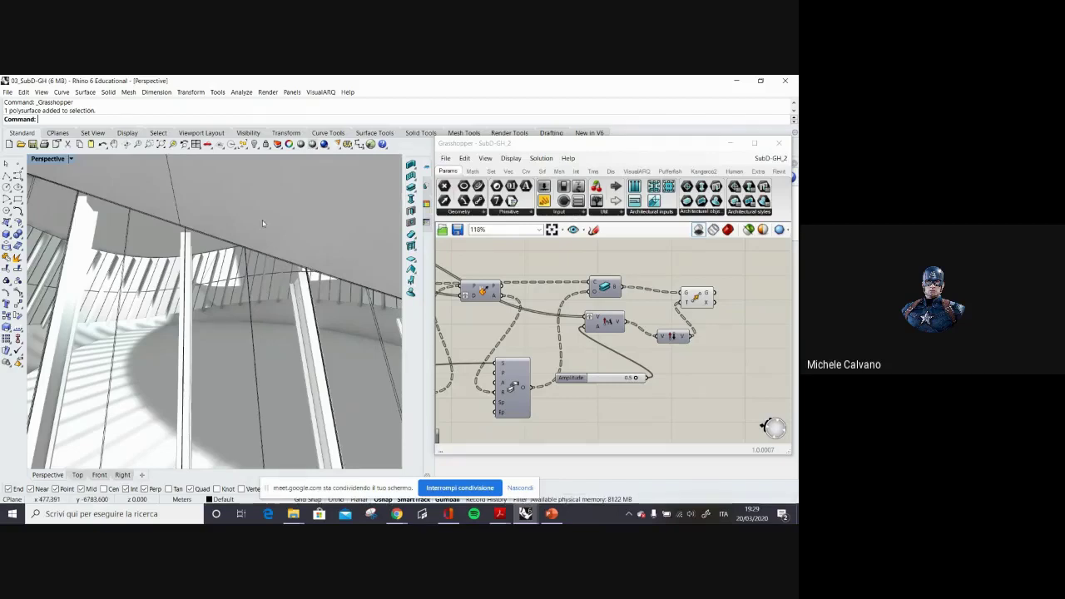
scroll(262, 223, "down", 5)
right_click_drag(236, 271, 295, 250)
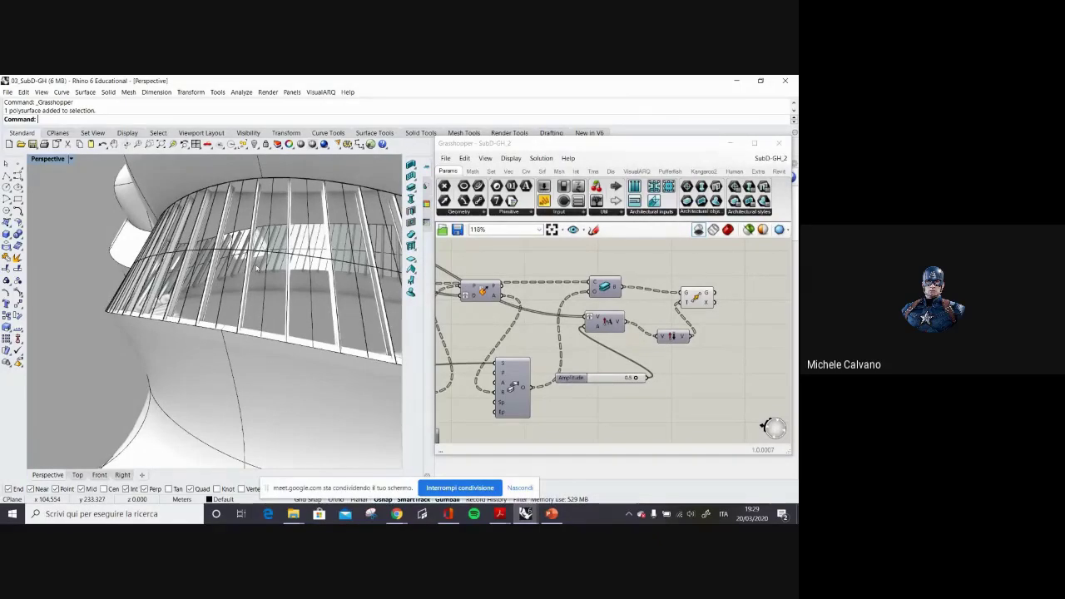
Select one beam of the band, minimise the Grasshopper window to show the beam's object properties, and clear the selection.
left_click(259, 202)
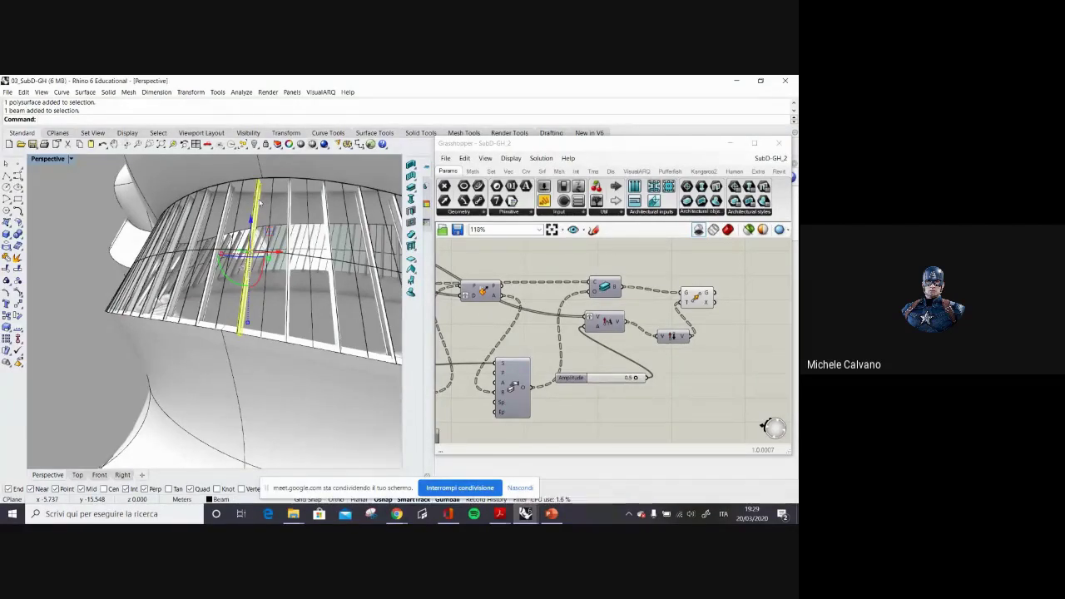
left_click(259, 202)
left_click(729, 144)
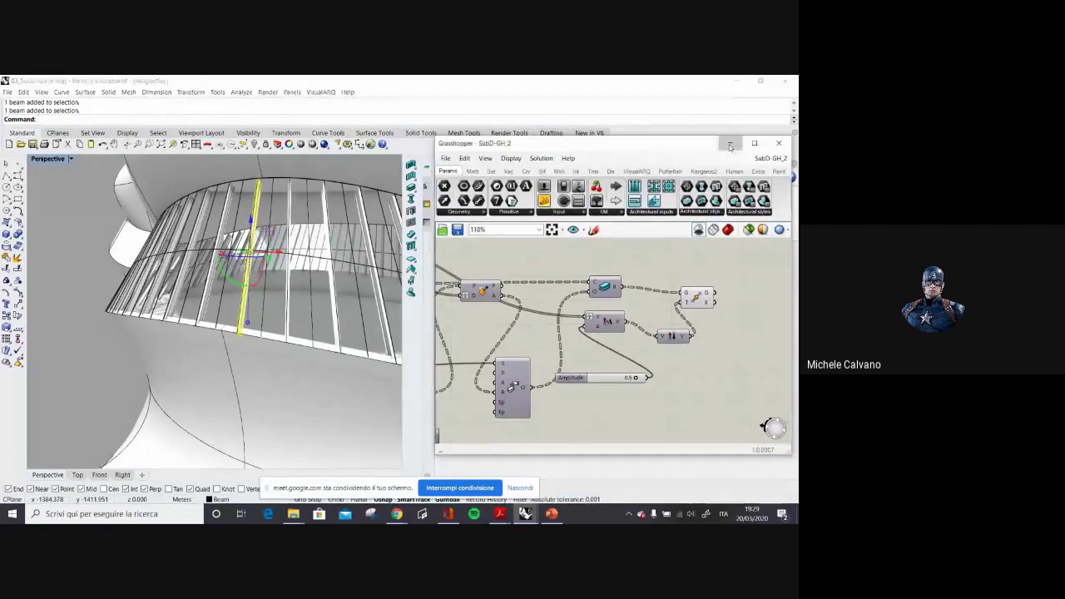
left_click(460, 164)
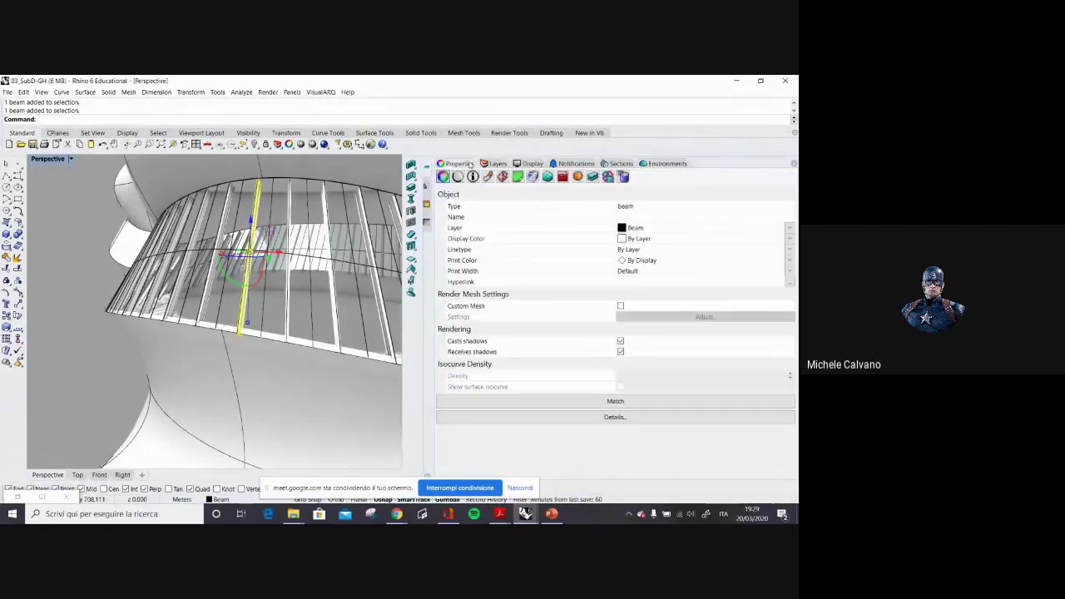
left_click(53, 260)
Select the beam among the overlapping objects, review its VisualARQ geometry, location and profile parameters, and deselect it.
left_click(248, 287)
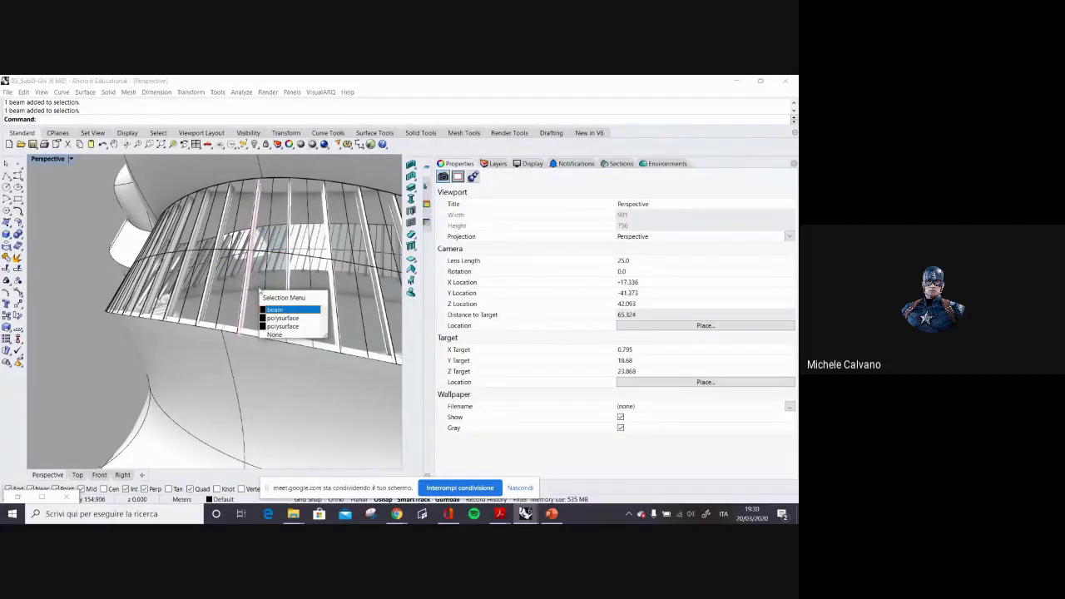
left_click(285, 311)
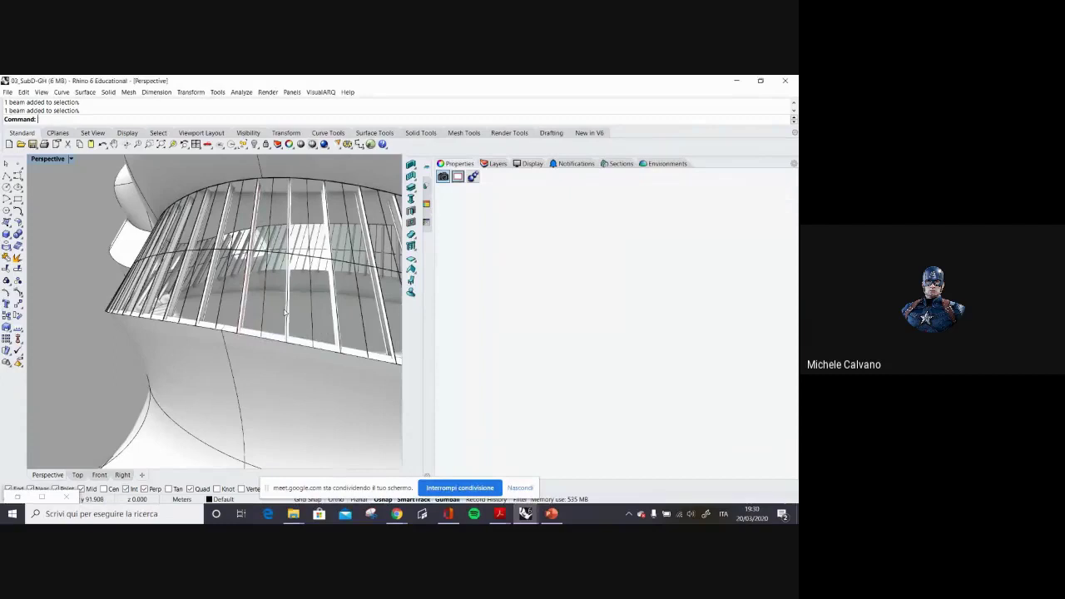
left_click(592, 177)
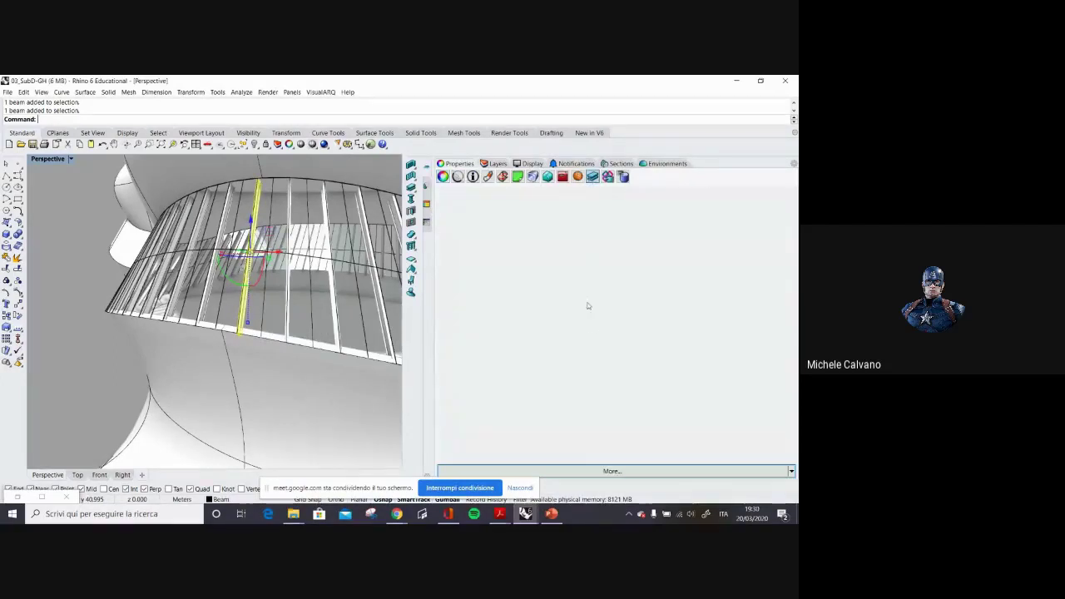
scroll(616, 331, "down", 2)
scroll(614, 331, "down", 1)
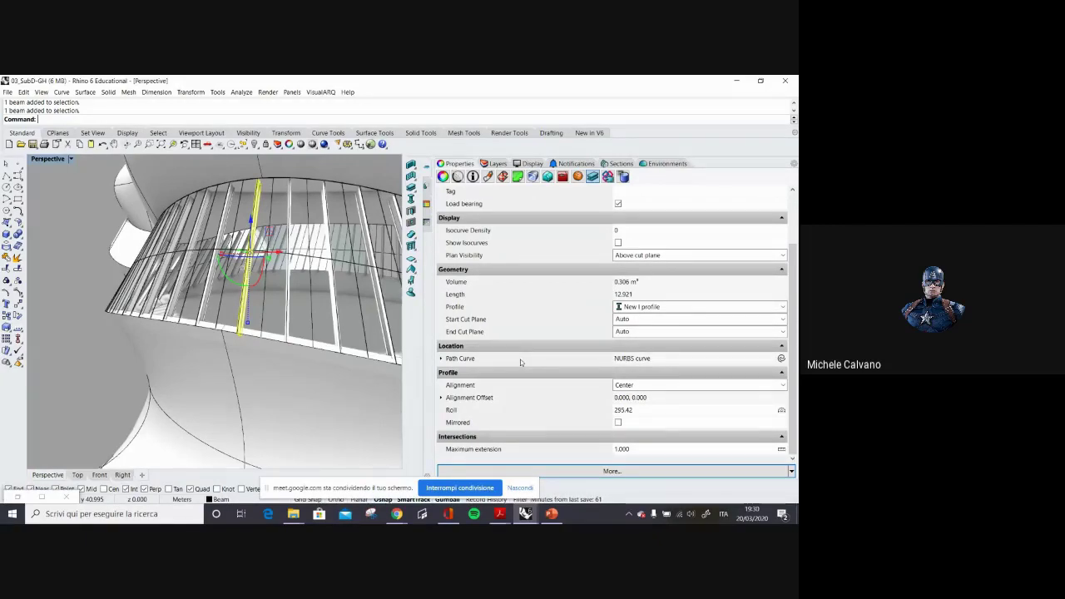
key("Escape")
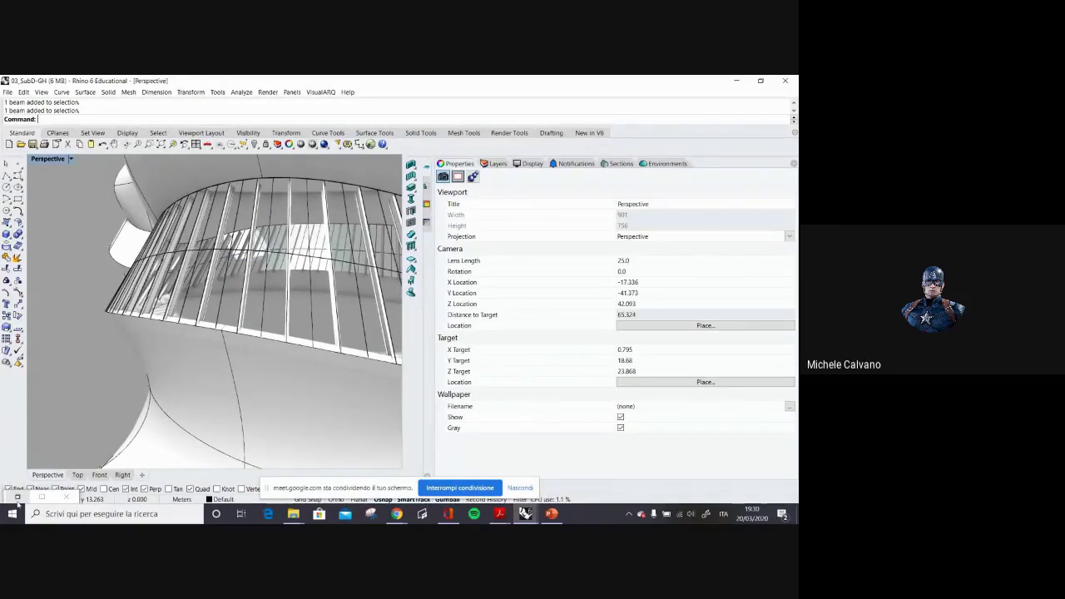
Restore the Grasshopper window and view the whole SubD building alongside the full SubD-GH_2 definition.
left_click(16, 497)
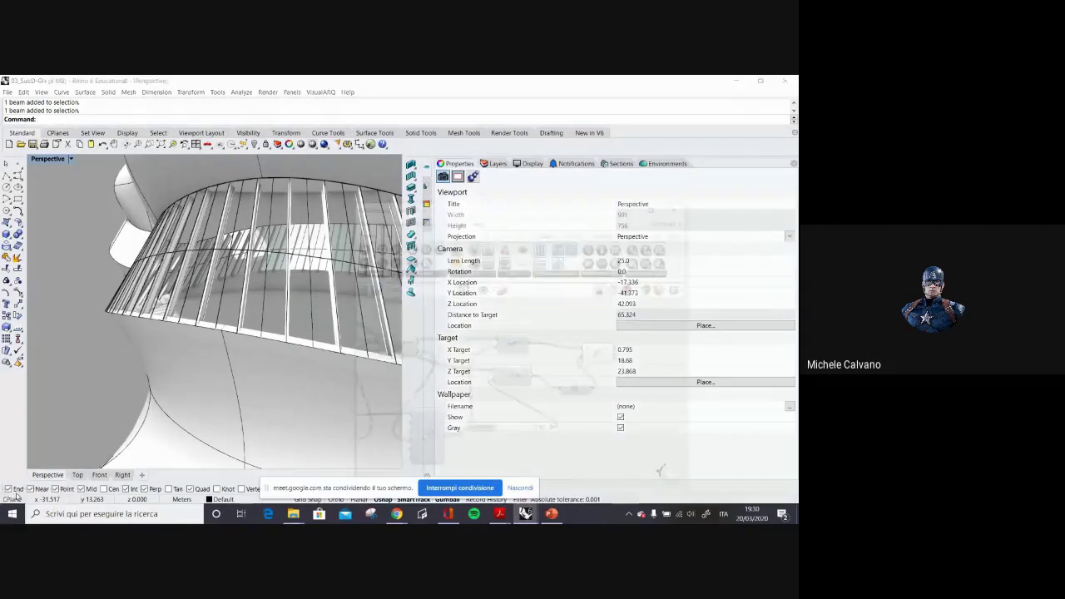
scroll(213, 312, "down", 10)
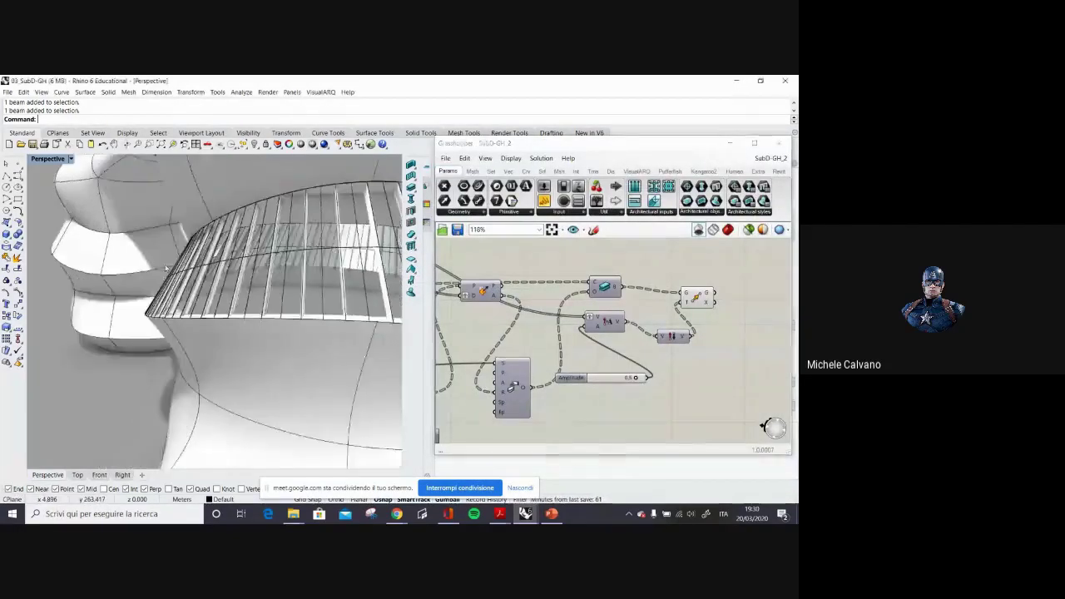
right_click_drag(148, 251, 292, 254)
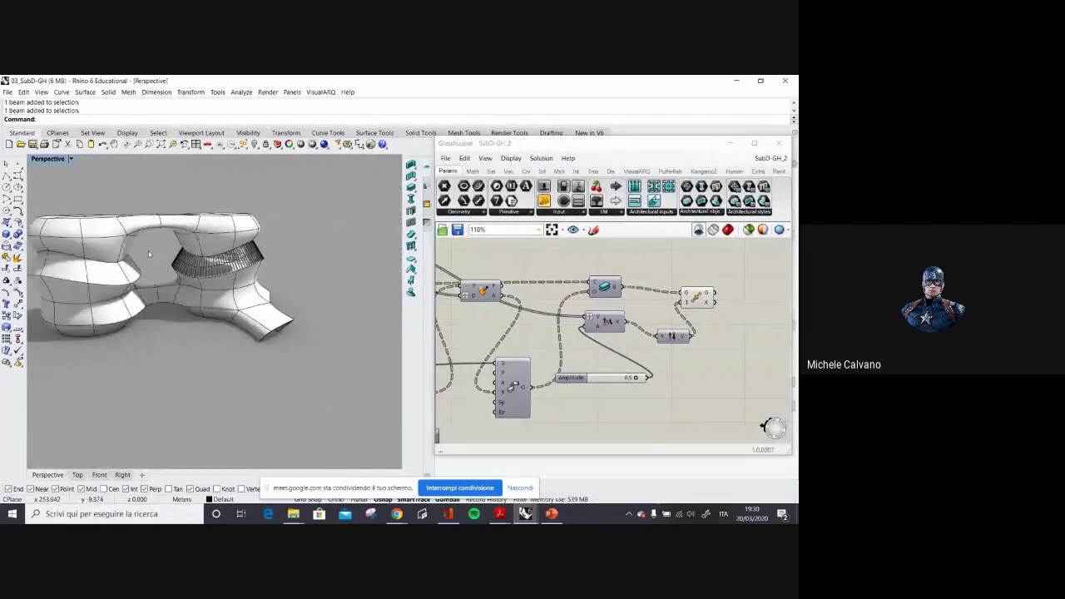
left_click(471, 251)
scroll(701, 314, "down", 5)
scroll(702, 314, "down", 4)
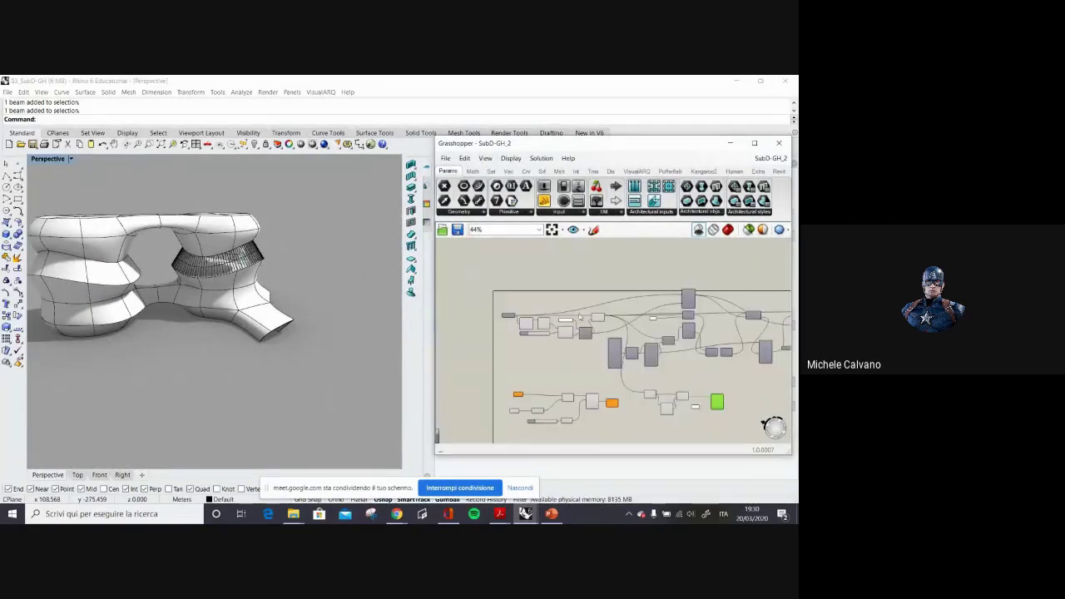
Select the components across the SubD-GH_2 definition, turn off their preview and clear the selection.
left_click_drag(519, 273, 769, 376)
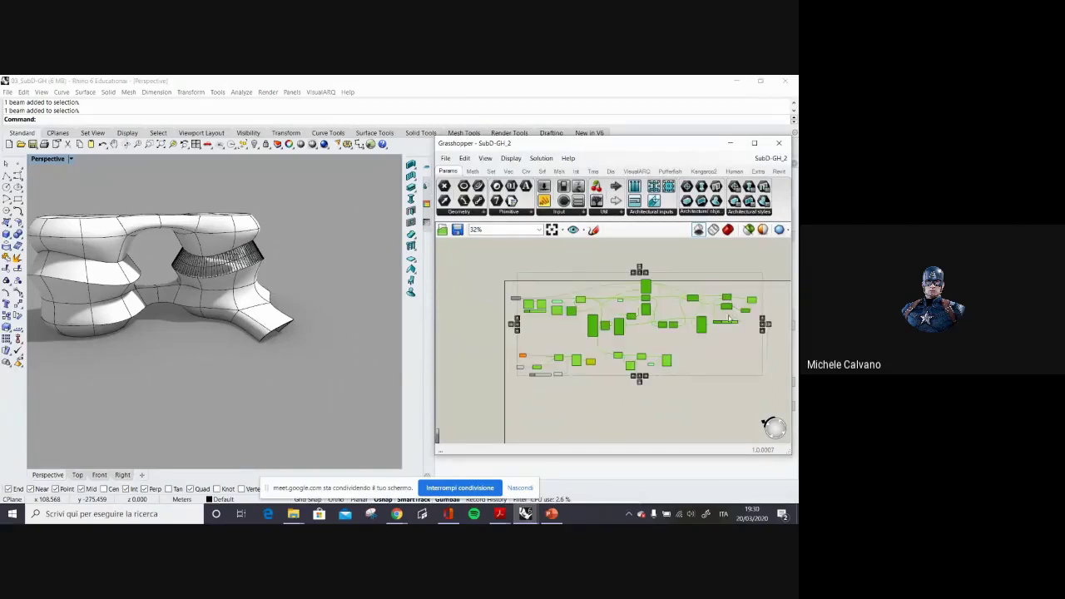
right_click(706, 287)
left_click(738, 308)
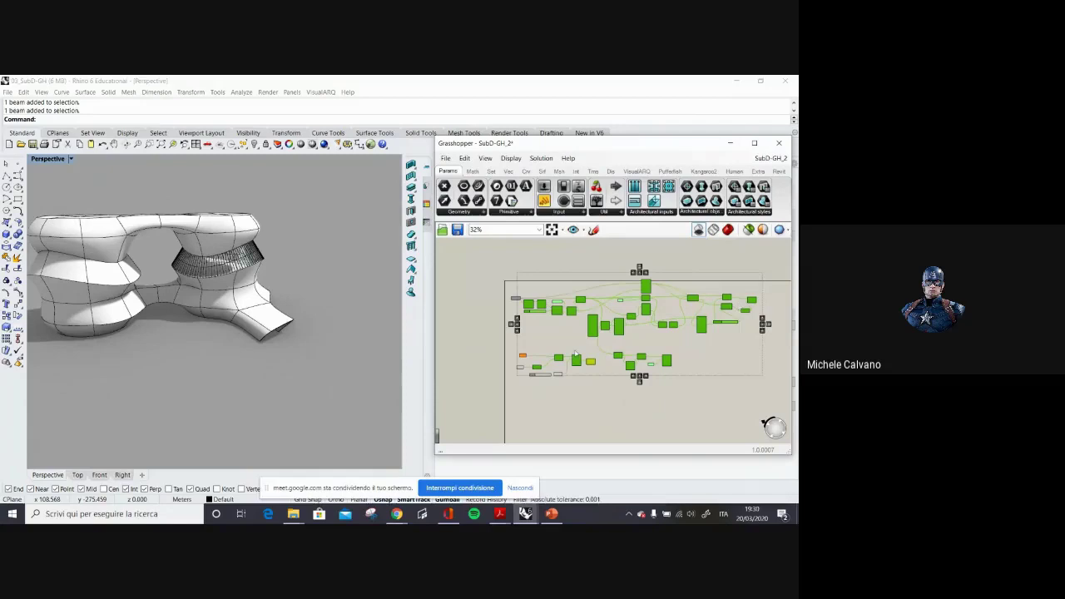
left_click(535, 269)
right_click_drag(320, 271, 239, 266)
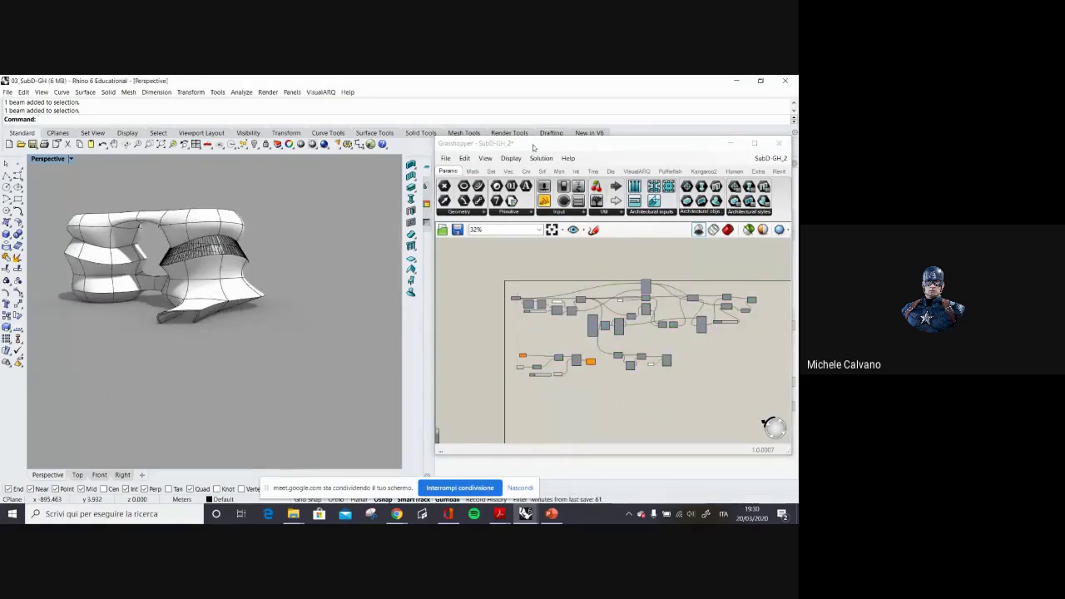
Move the Grasshopper window down to uncover the layer list, and bring back the band's hidden surface with Show Selected.
left_click_drag(638, 142, 621, 348)
left_click(500, 164)
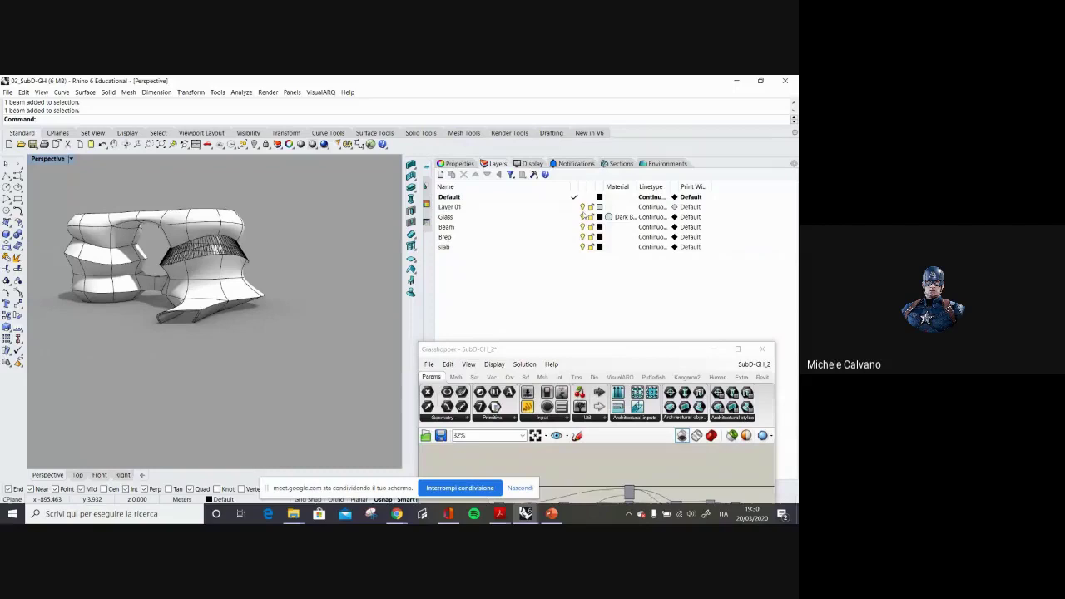
left_click(258, 148)
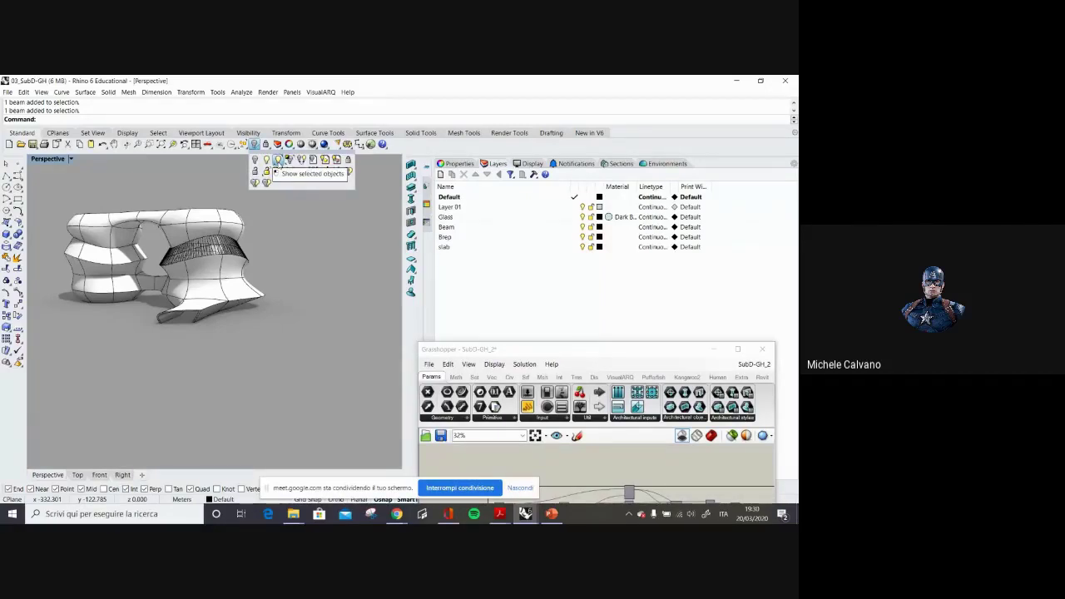
left_click(278, 160)
scroll(246, 265, "up", 5)
left_click(248, 280)
scroll(264, 279, "down", 3)
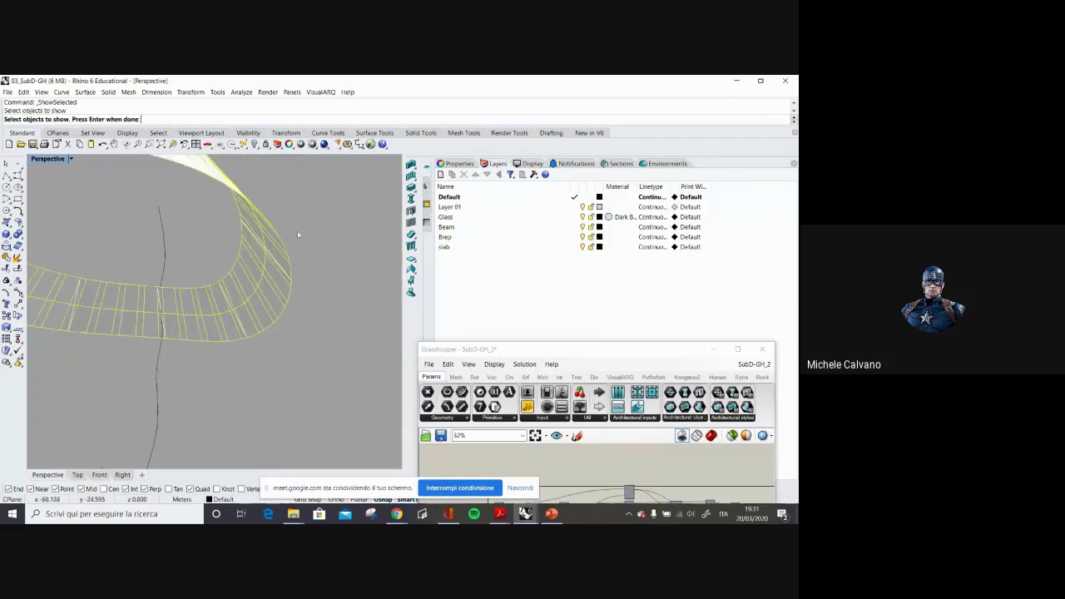
right_click(297, 231)
scroll(302, 244, "down", 3)
right_click_drag(288, 227, 356, 275)
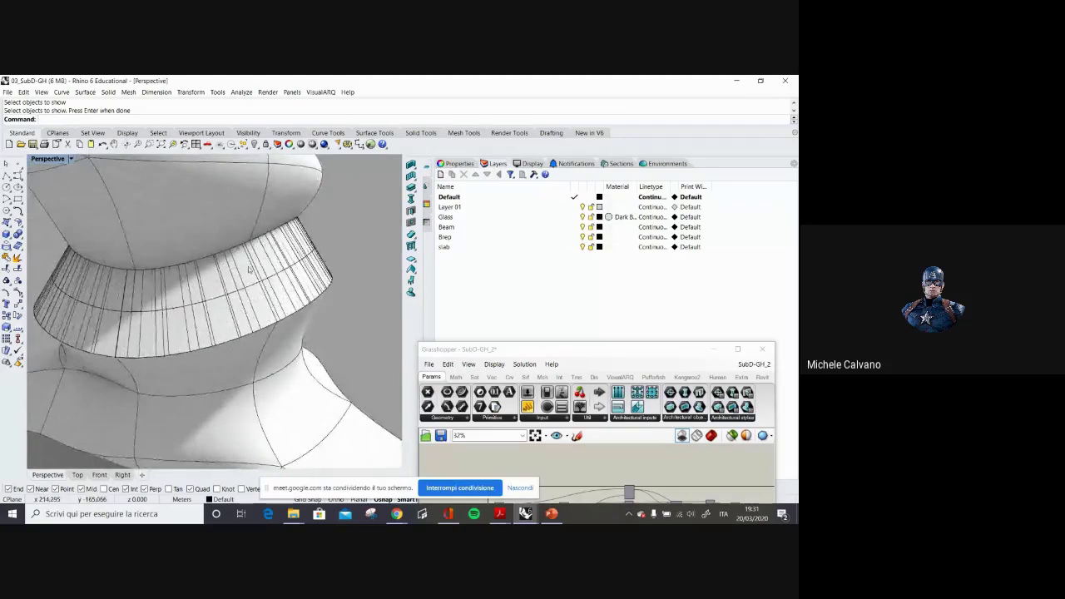
Pick the band's surface among the overlapping objects, isolate it and clear the selection.
left_click(250, 268)
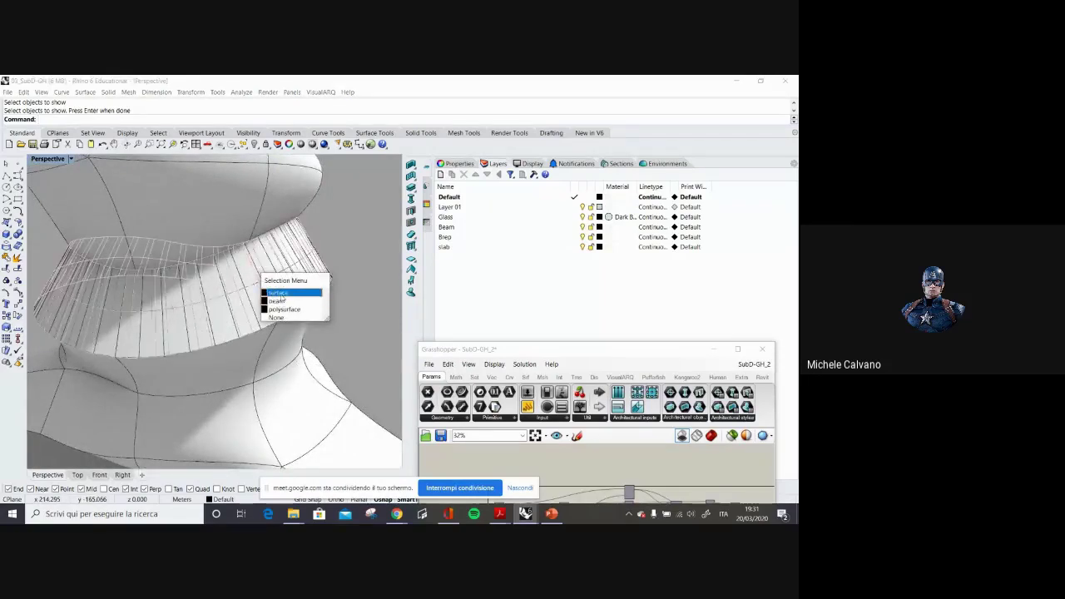
left_click(280, 293)
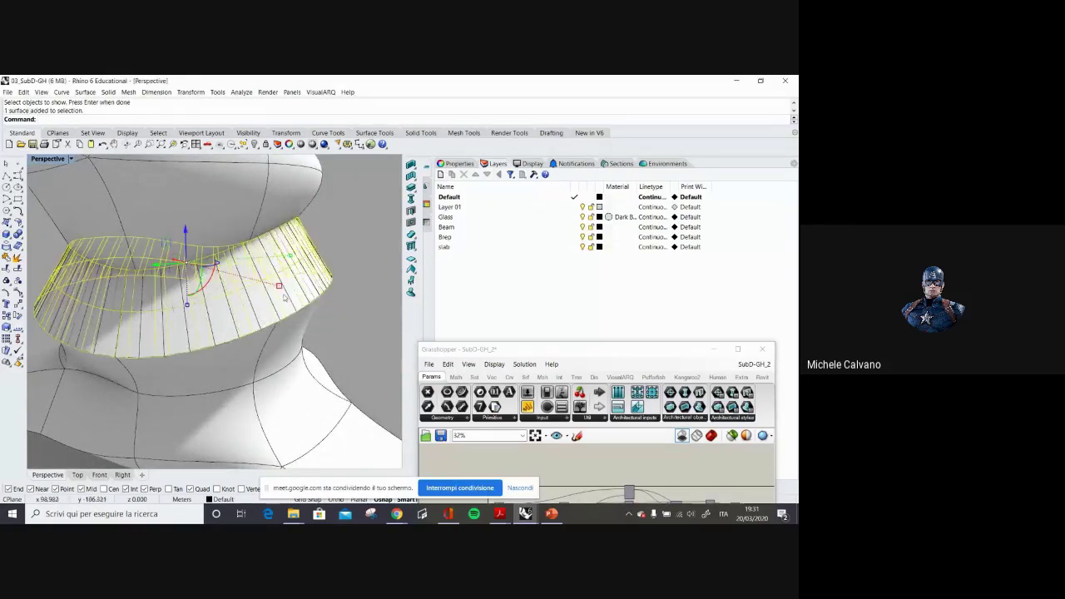
left_click(257, 147)
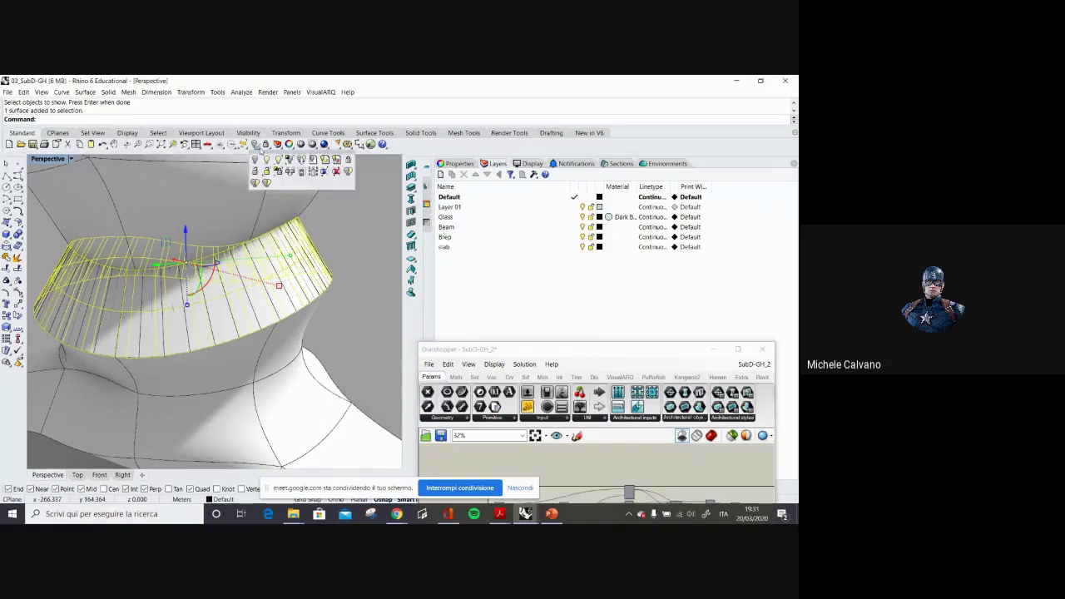
left_click(288, 164)
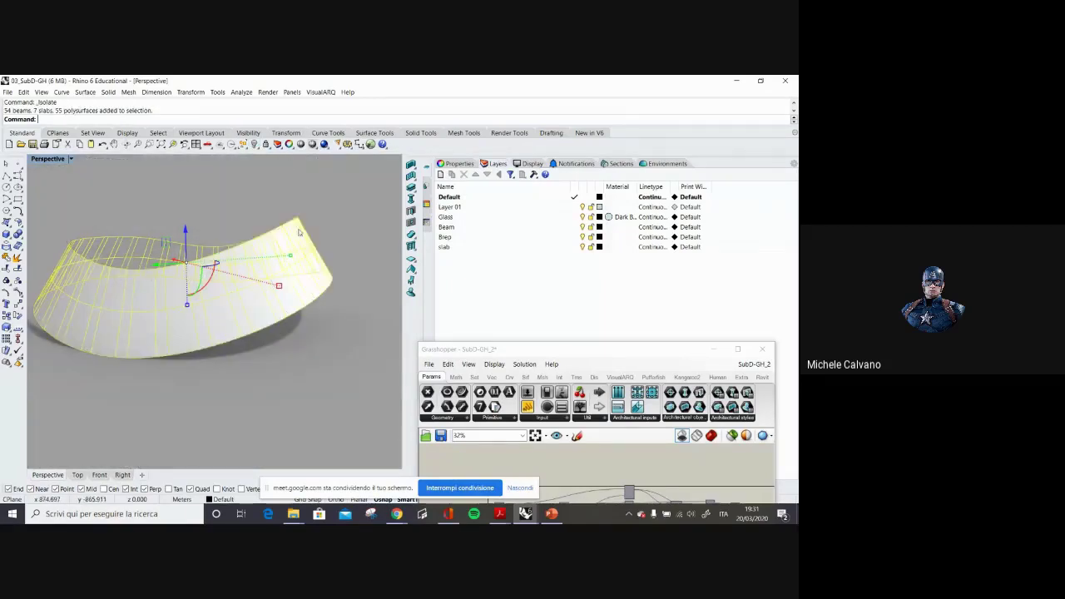
key("Escape")
right_click_drag(262, 374, 320, 281)
scroll(235, 362, "down", 6)
Move the Grasshopper window back up, resize it beside the viewport and select the isolated surface in Rhino.
left_click_drag(522, 351, 524, 128)
left_click(718, 478)
left_click_drag(775, 434, 786, 476)
scroll(249, 299, "up", 5)
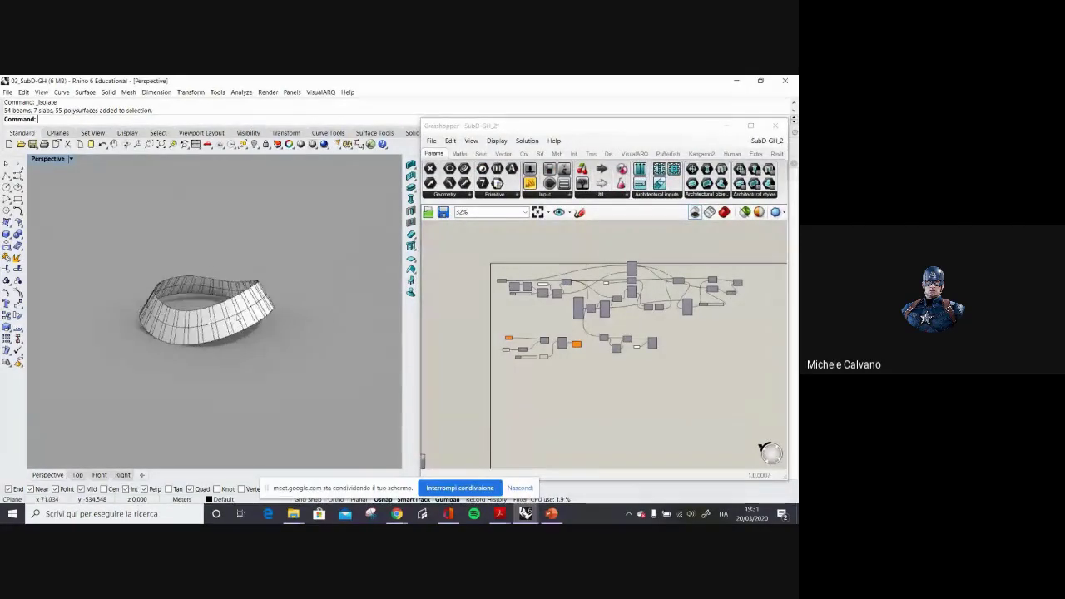
left_click(281, 299)
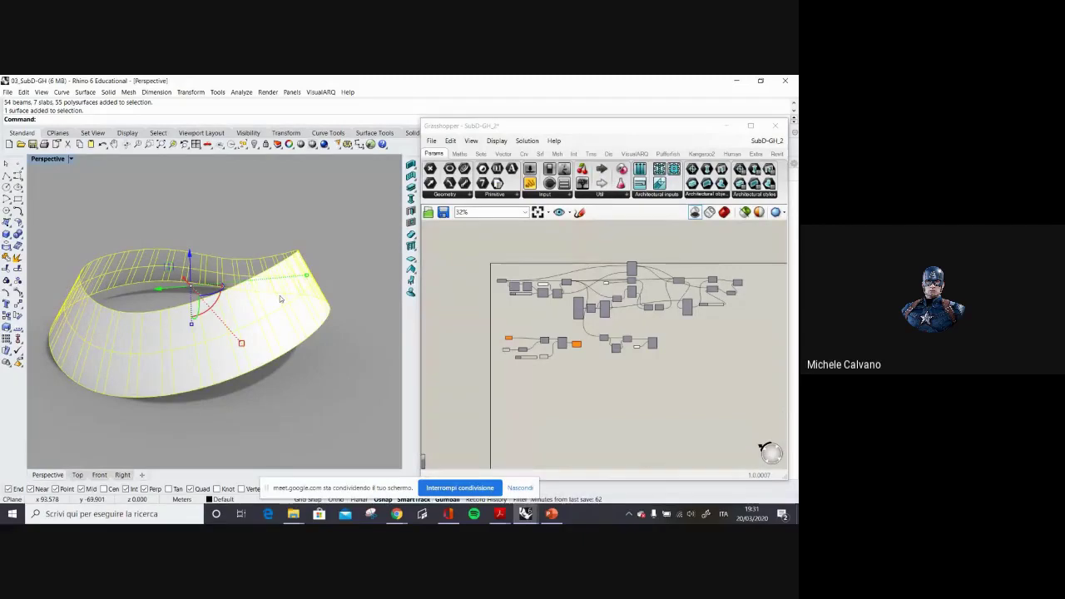
Turn on the preview of the input Surface parameter, set Grasshopper to shaded preview and deselect the Rhino surface.
left_click(501, 282)
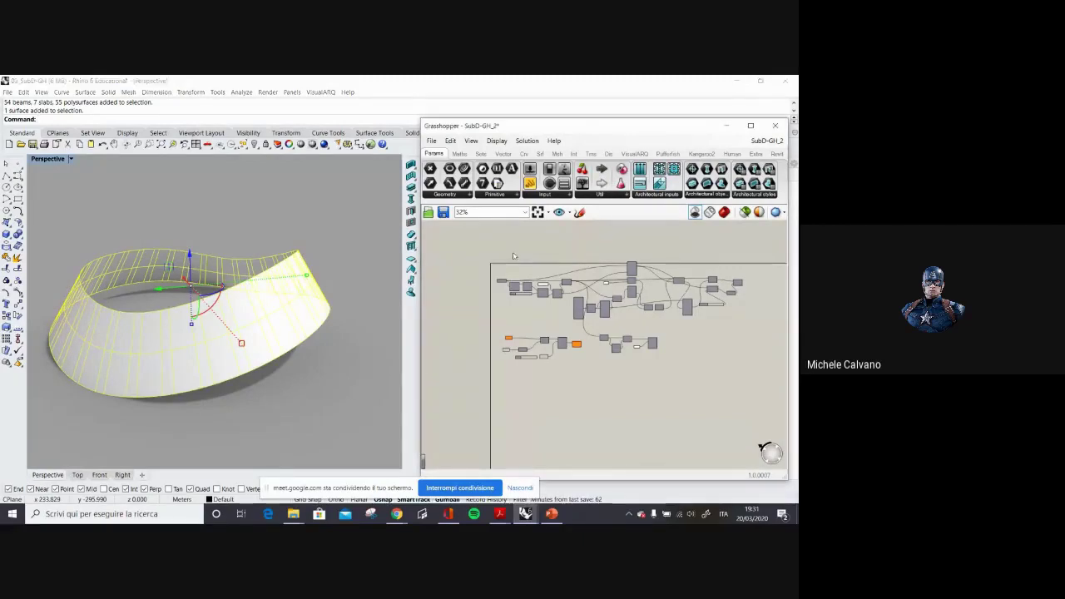
scroll(500, 282, "up", 3)
scroll(500, 283, "up", 5)
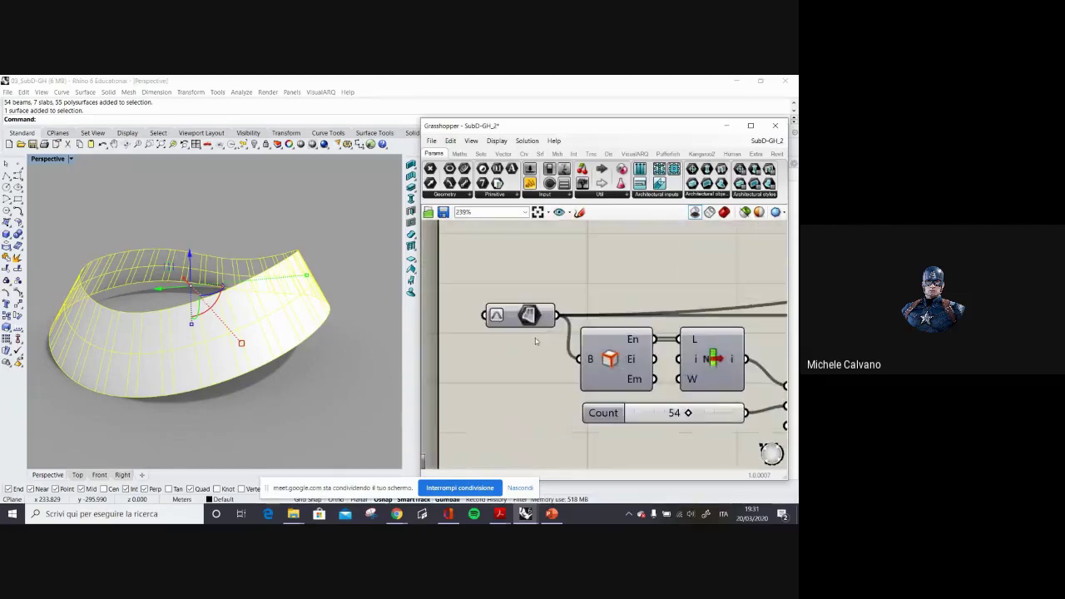
left_click(528, 317)
right_click(528, 316)
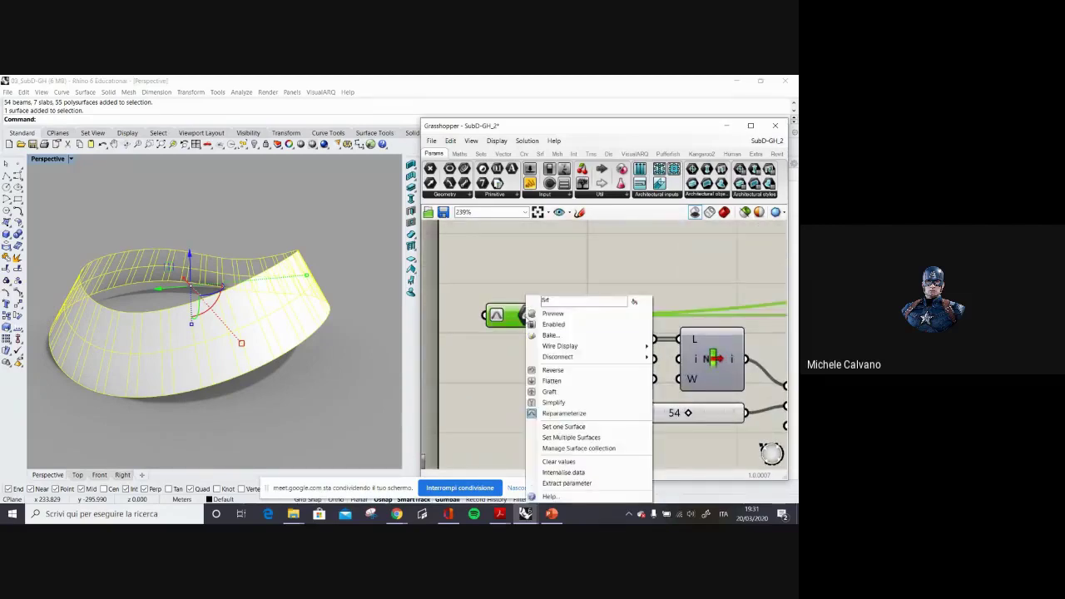
left_click(552, 319)
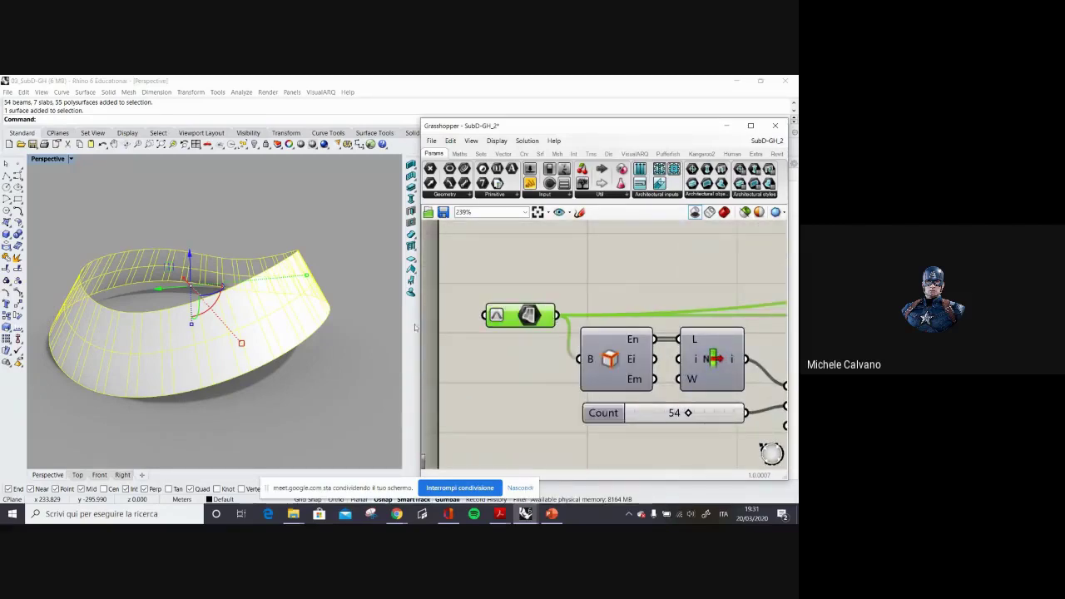
left_click(723, 212)
left_click(352, 202)
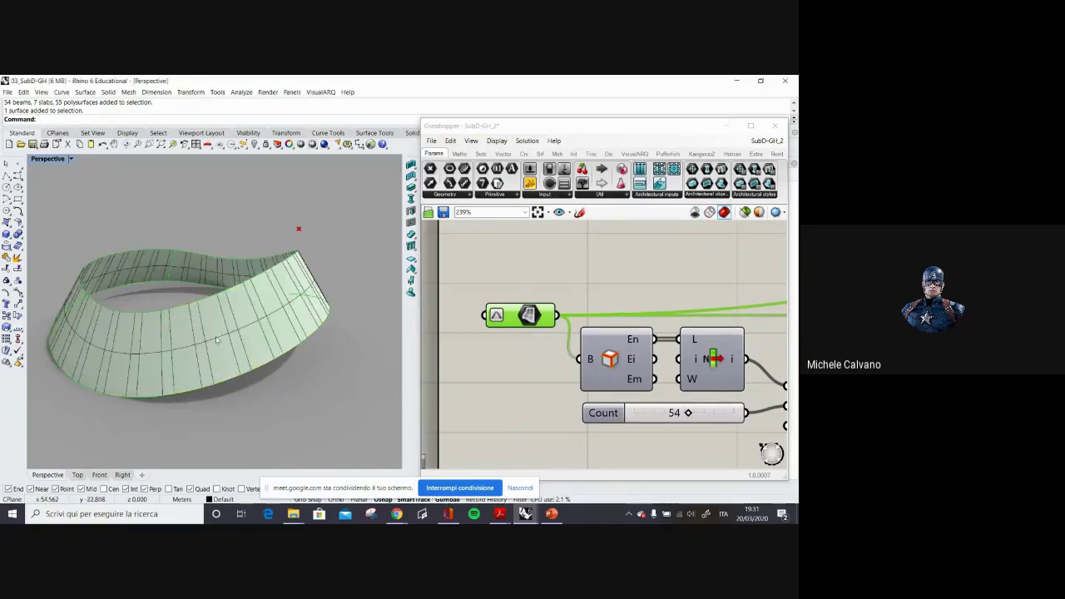
Set the Perspective viewport to Wireframe display and examine the previewed band alongside the first components of the definition.
left_click(71, 159)
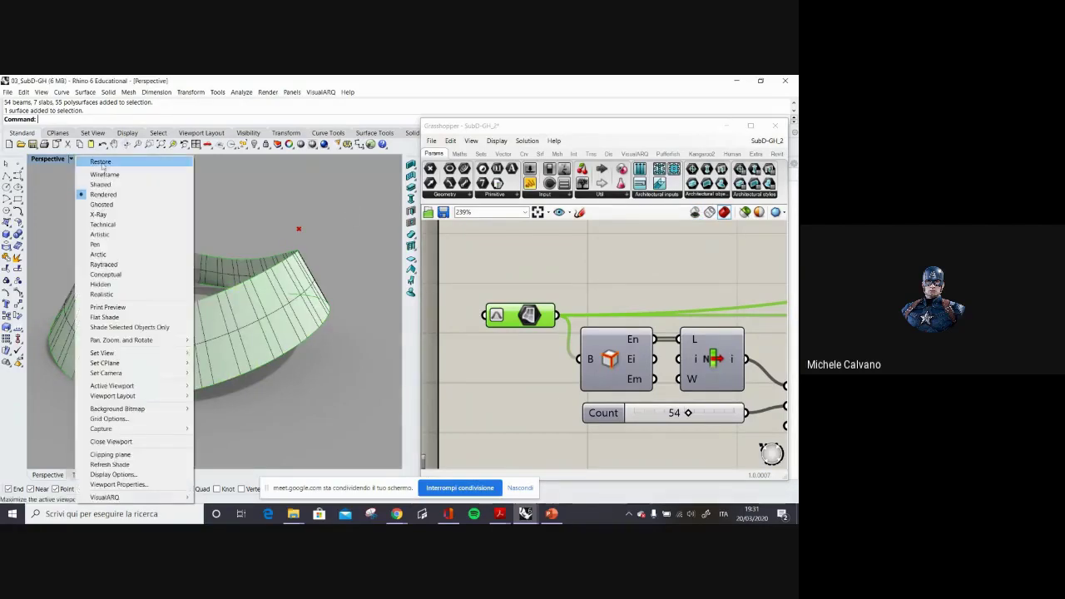
left_click(108, 175)
right_click_drag(215, 305, 155, 285)
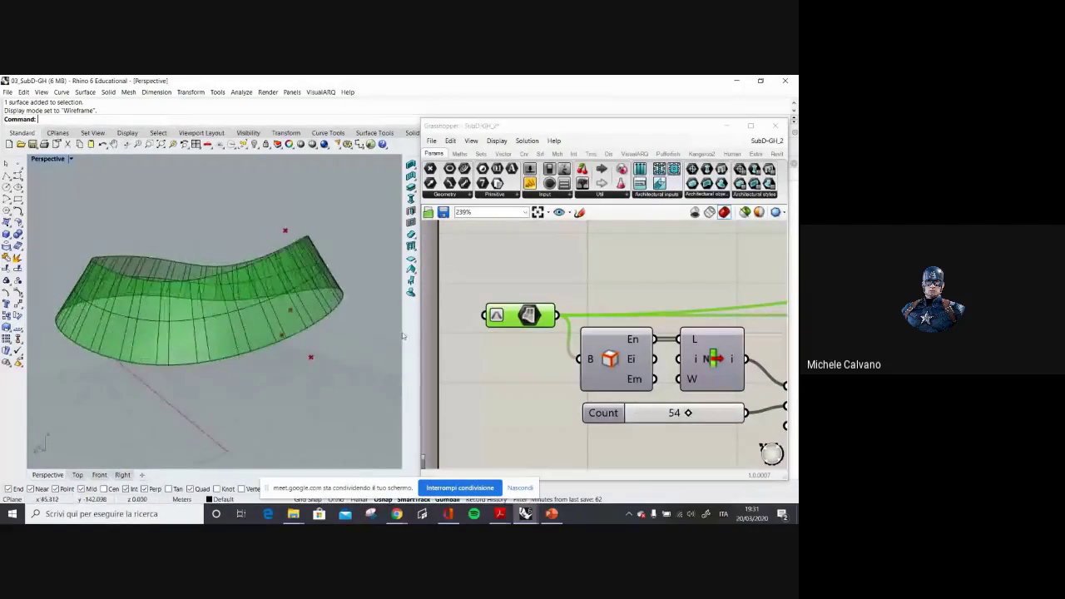
right_click_drag(658, 401, 581, 395)
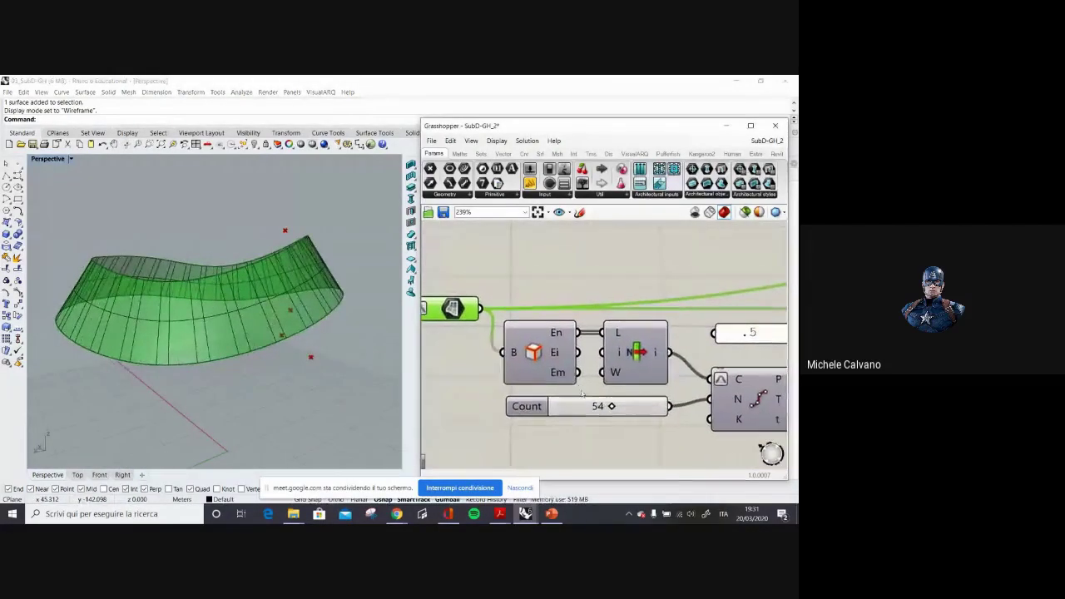
right_click_drag(289, 313, 272, 367)
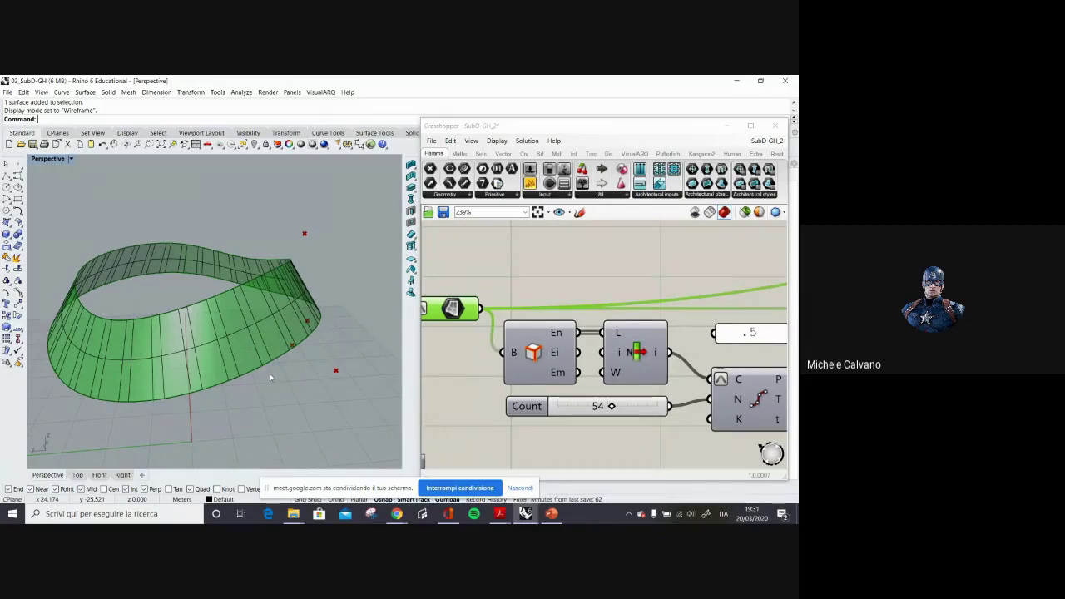
right_click_drag(630, 356, 584, 313)
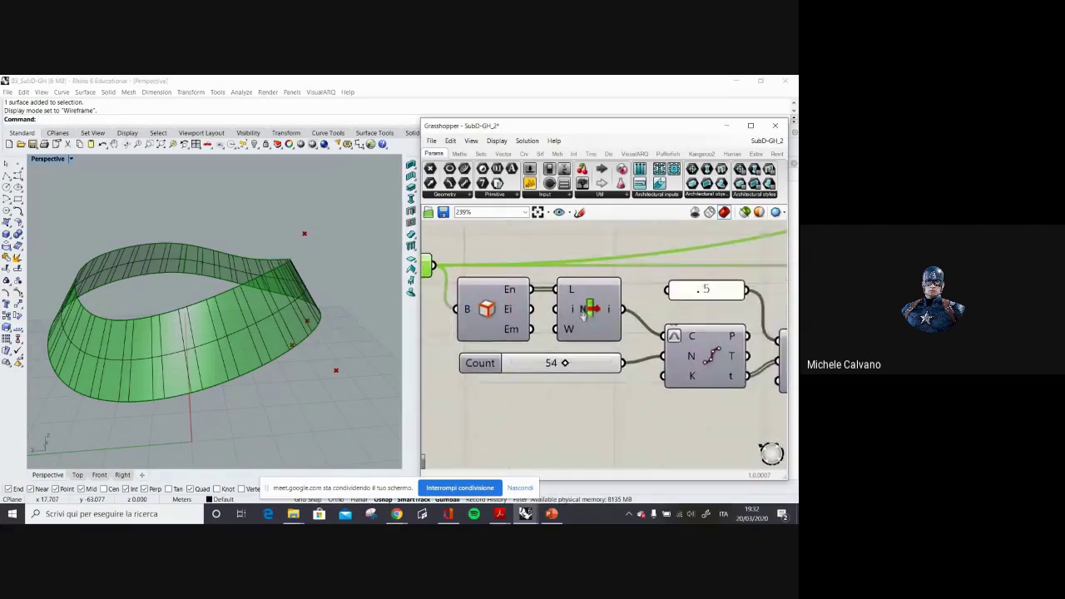
Turn on the preview of the Deconstruct Brep component and turn off the preview of the Surface parameter.
scroll(624, 301, "down", 2)
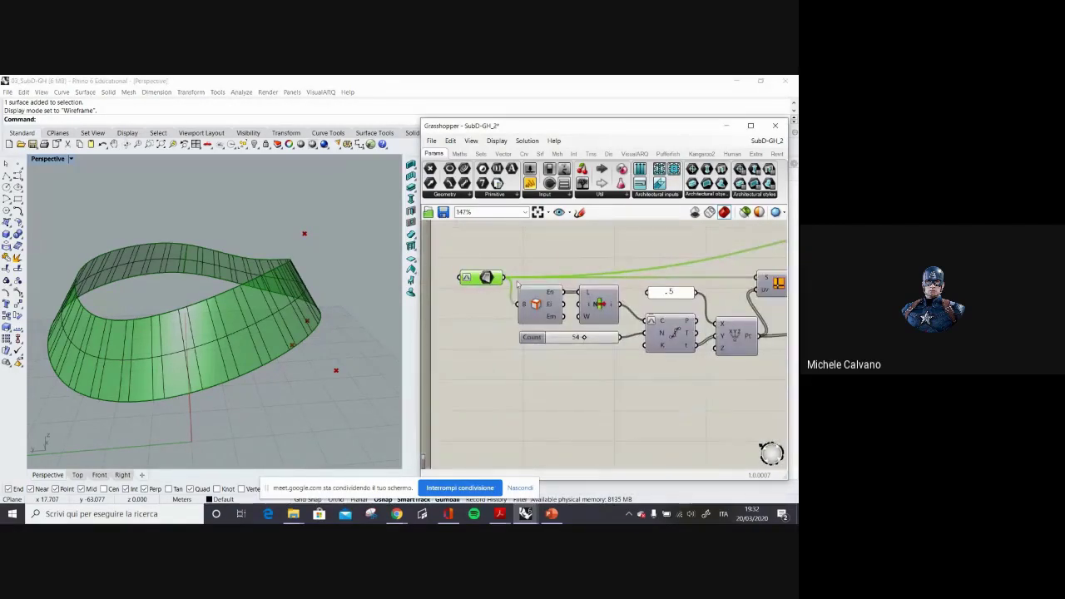
scroll(545, 297, "up", 2)
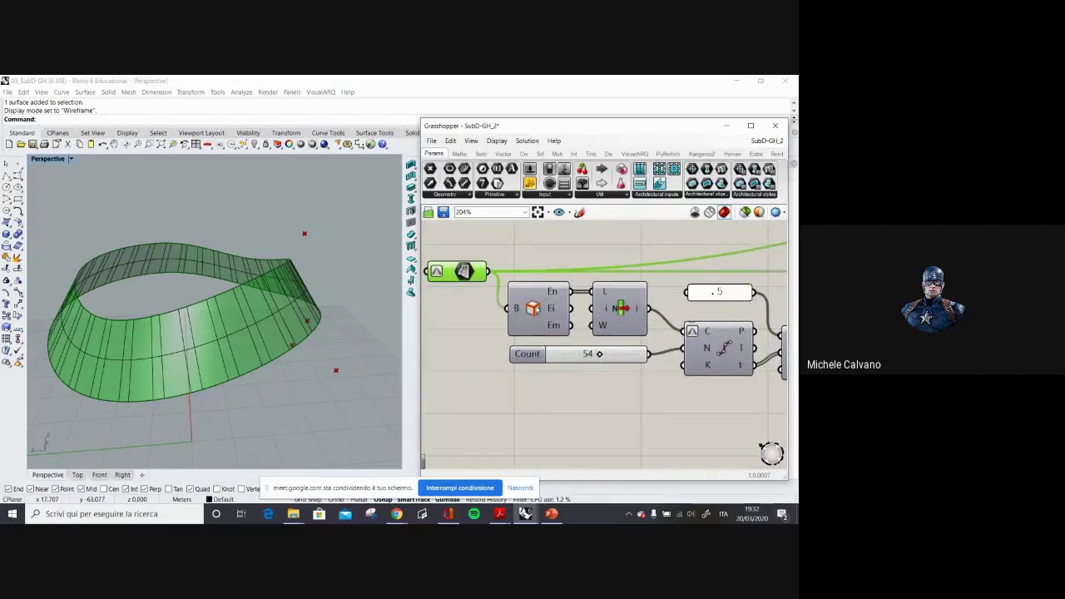
left_click(536, 308)
right_click(535, 308)
left_click(550, 325)
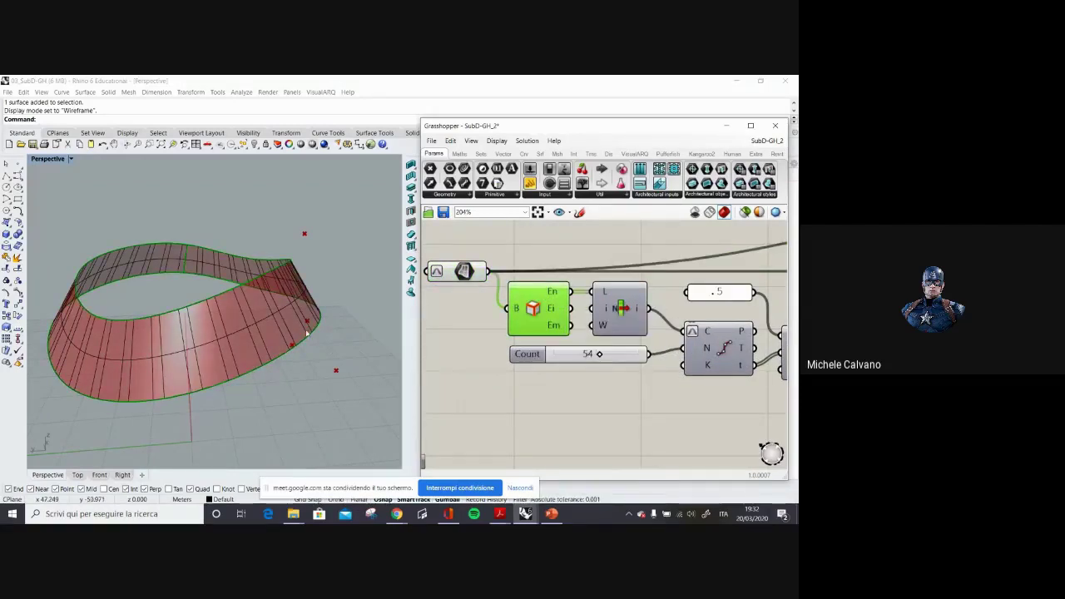
right_click(461, 273)
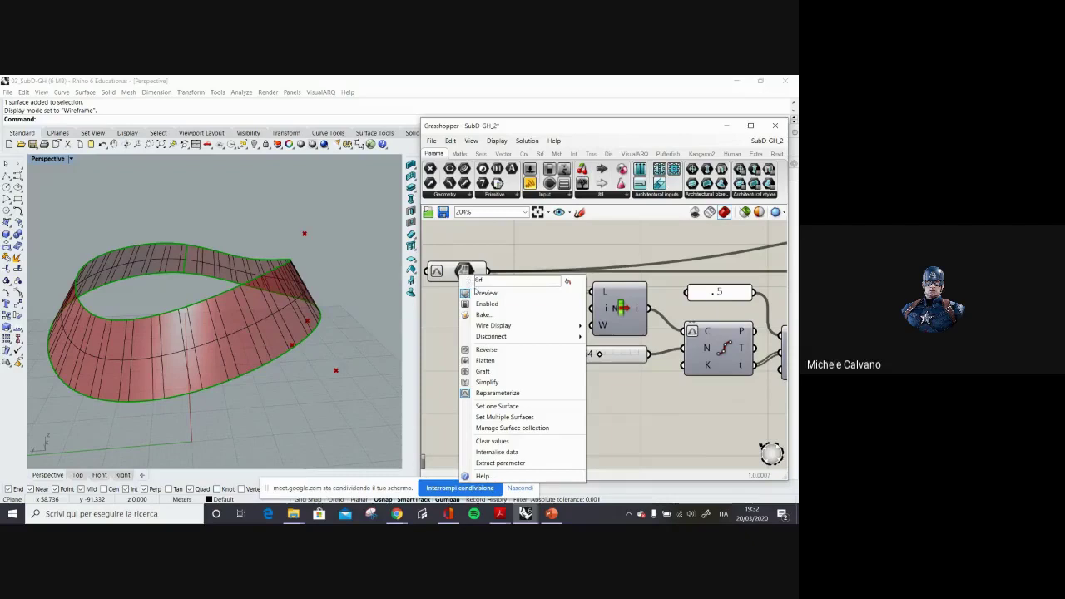
left_click(479, 293)
Turn on the previews of the List Item and Divide Curve components to show the edge and its division points.
right_click_drag(684, 361, 573, 357)
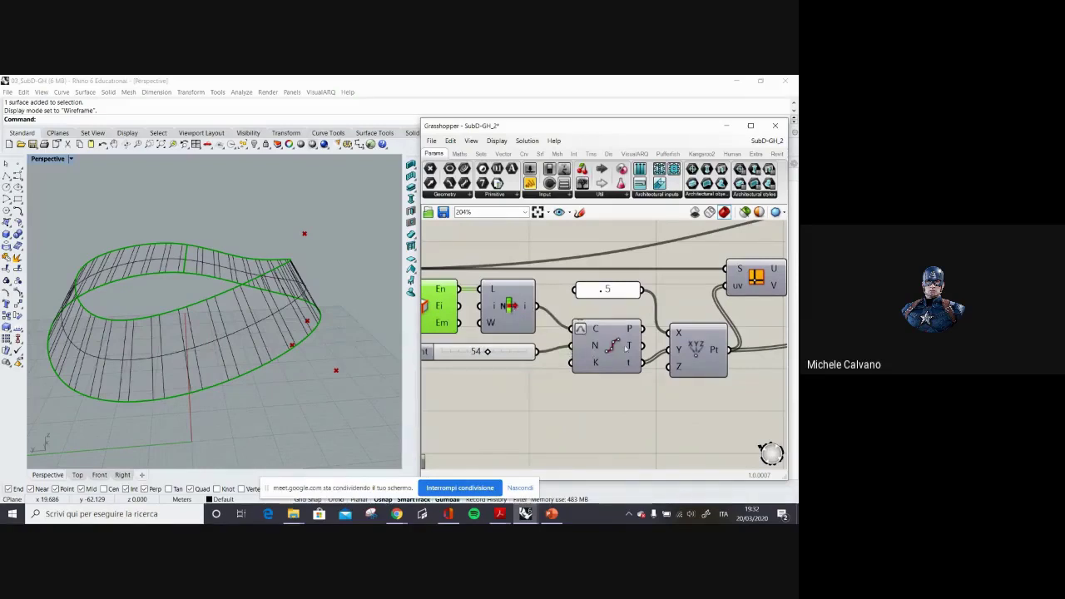
left_click(509, 307)
right_click(510, 307)
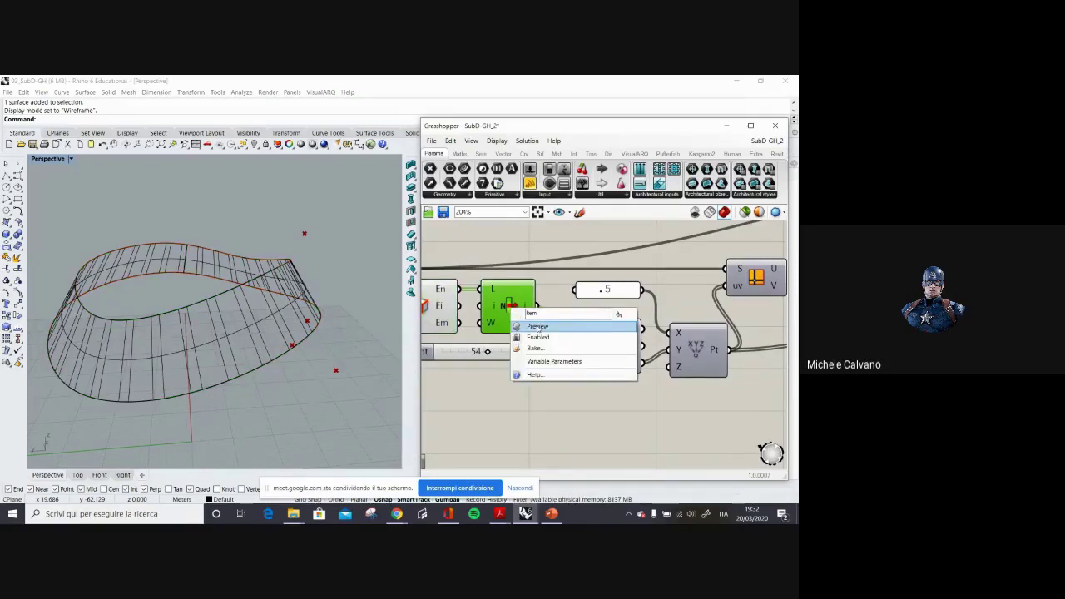
left_click(537, 326)
right_click(613, 348)
left_click(637, 371)
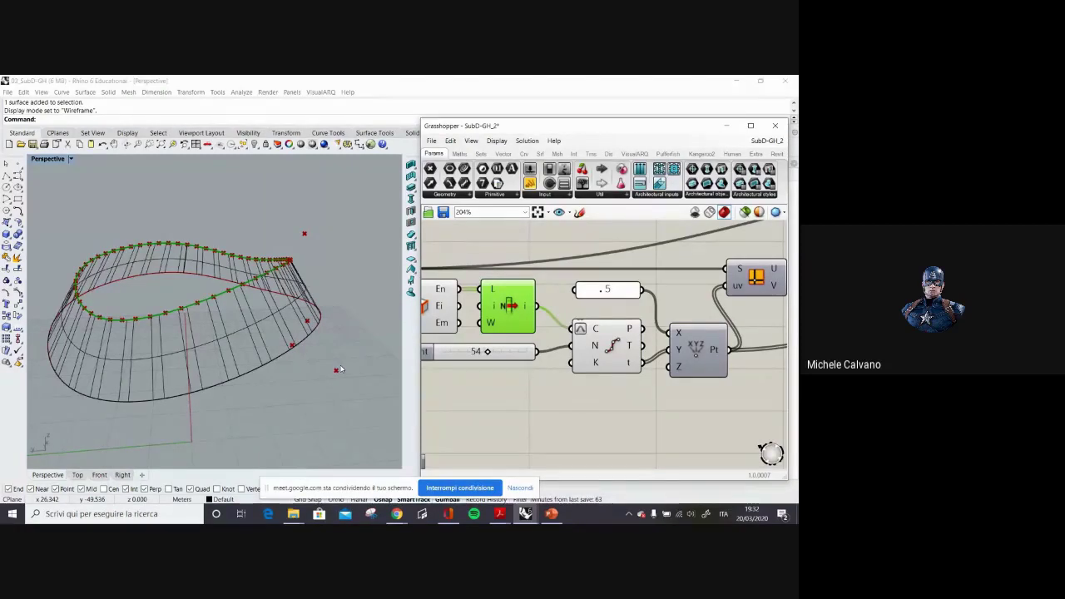
Turn on the preview of the Iso Curve component and inspect its curves on the band up close.
right_click_drag(685, 322, 625, 336)
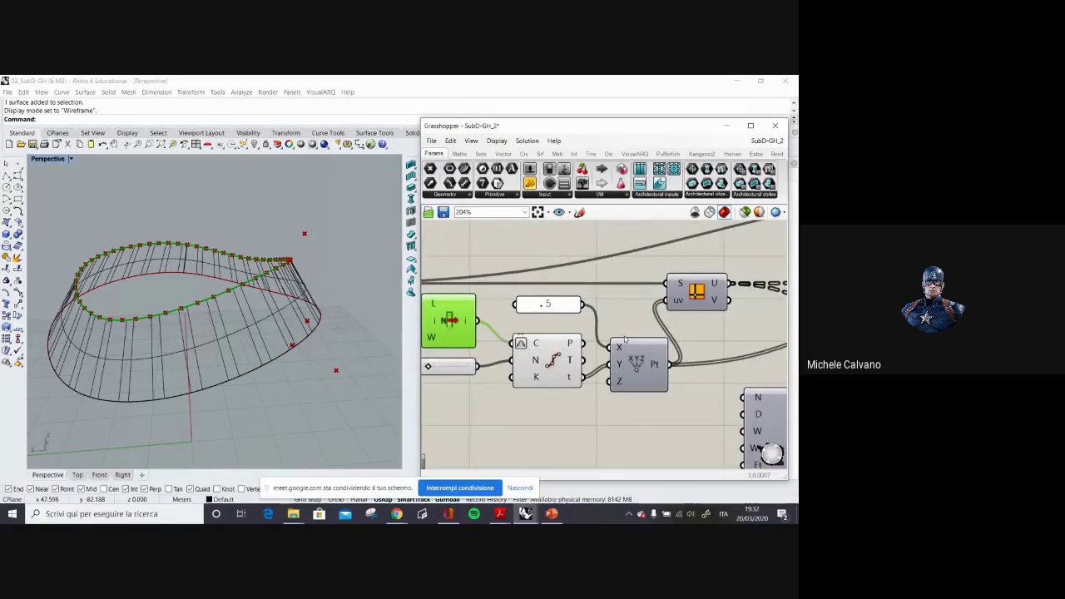
right_click_drag(710, 318, 664, 336)
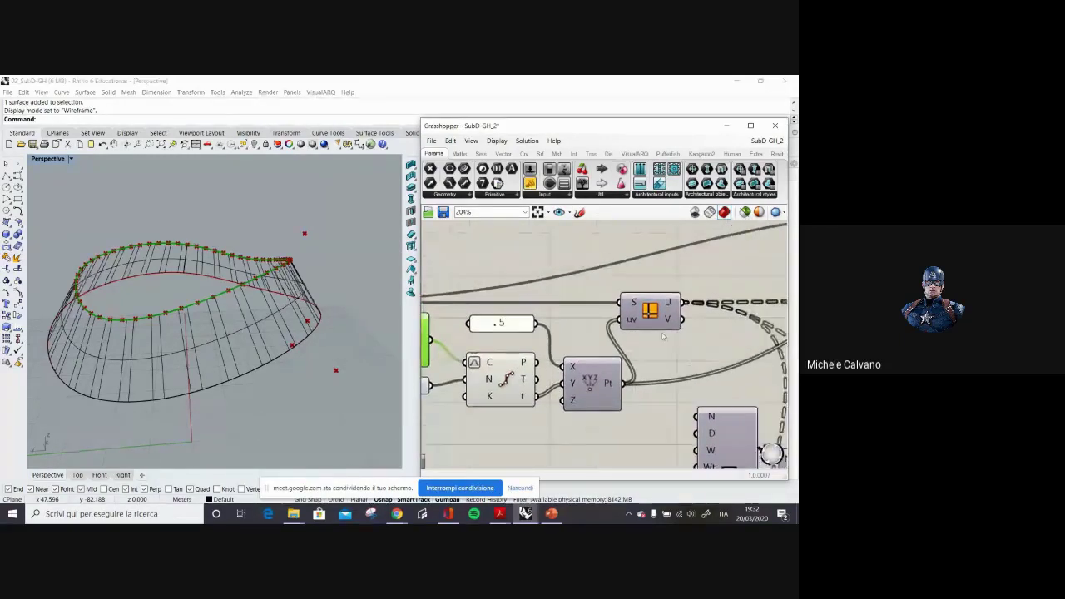
right_click(649, 313)
left_click(671, 328)
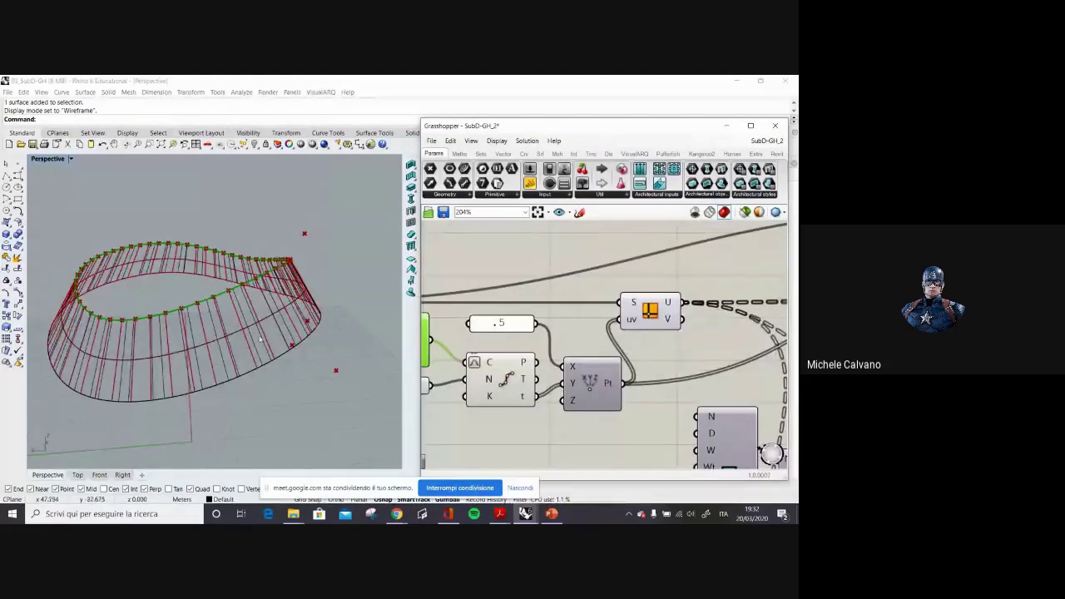
right_click_drag(265, 342, 228, 325)
scroll(226, 325, "up", 3)
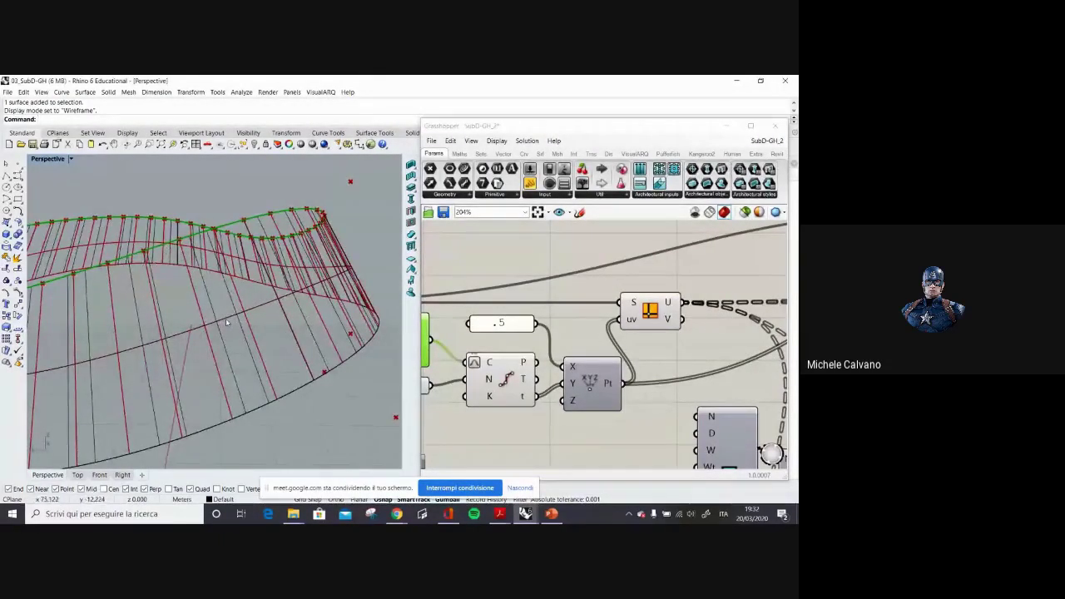
Hide the band's surface in Rhino and view the previewed iso curves and division points without it.
left_click(226, 318)
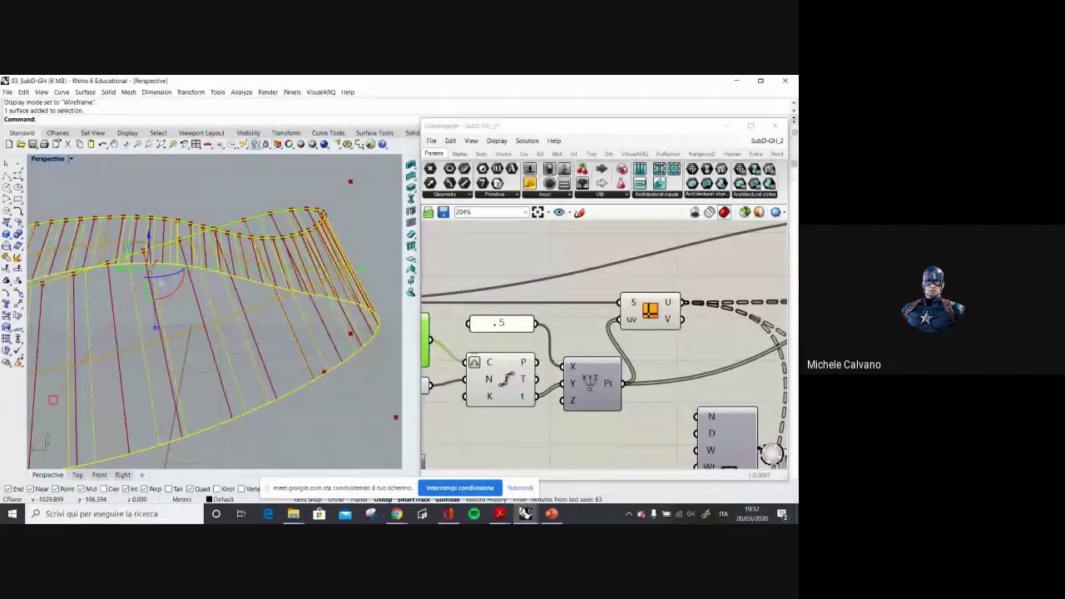
left_click(255, 145)
scroll(235, 268, "down", 3)
right_click_drag(235, 268, 320, 288)
Locate and select the Evaluate Surface component further along the definition.
scroll(587, 326, "down", 5)
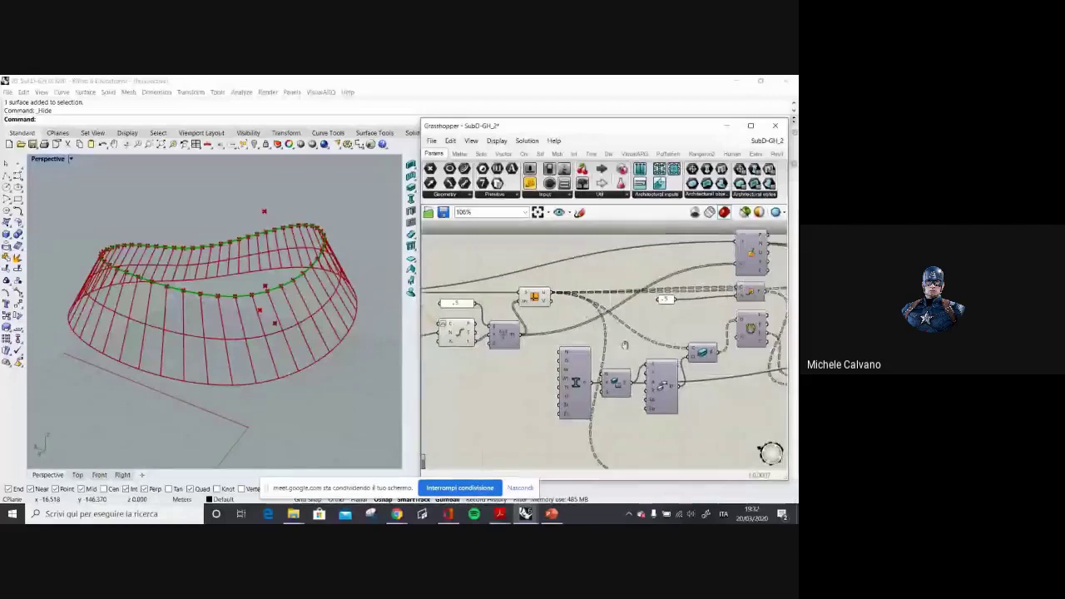
right_click_drag(582, 348, 487, 385)
scroll(622, 325, "up", 3)
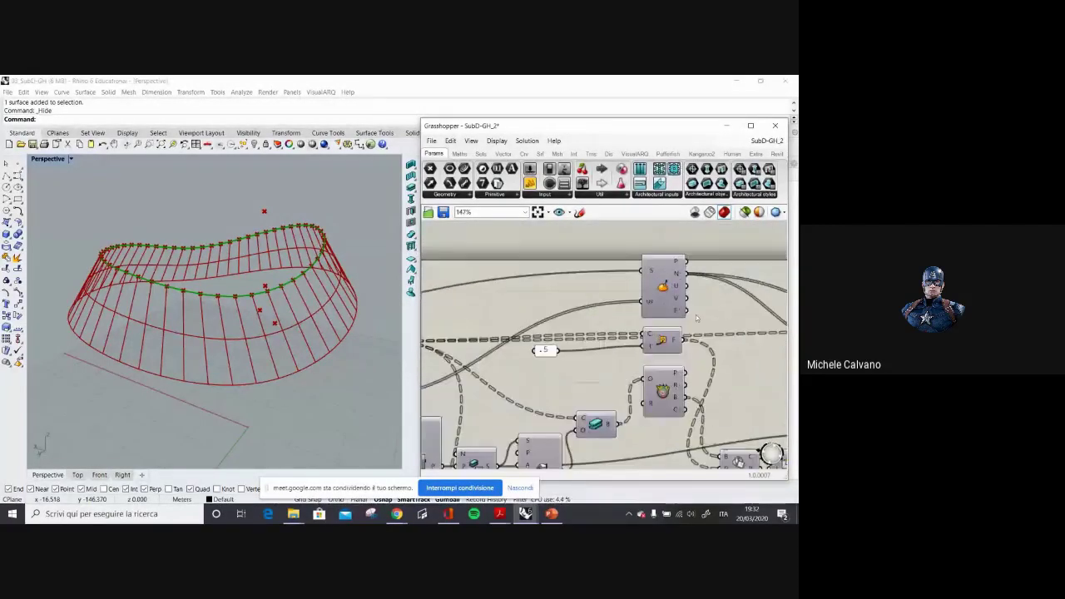
left_click(597, 294)
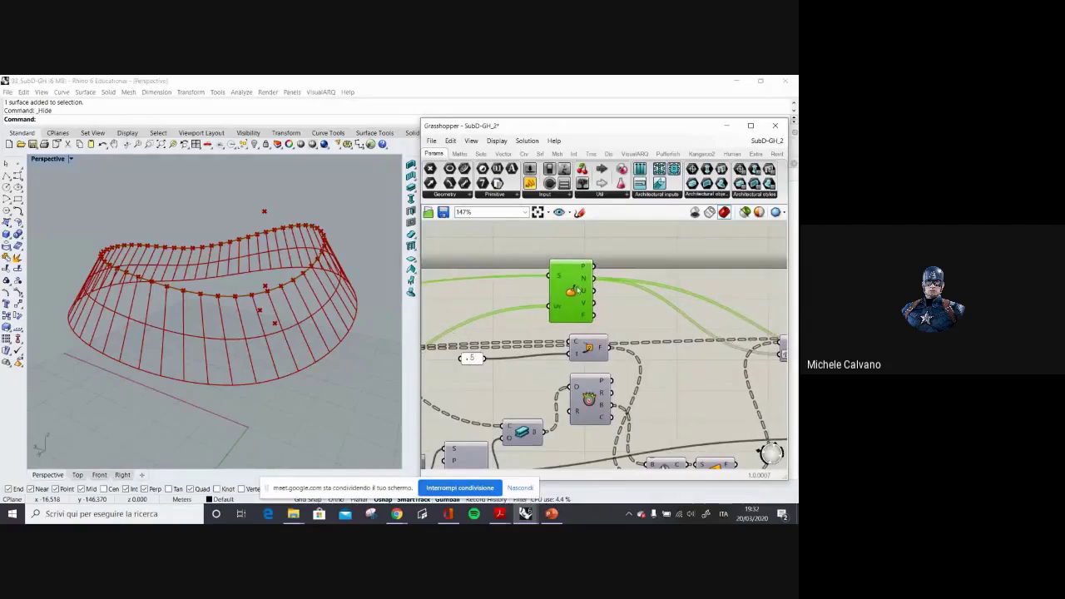
Trace the chain from Deconstruct Brep through List Item, Divide Curve and Construct Point to Iso Curve by selecting the components in turn.
scroll(546, 335, "down", 4)
right_click_drag(544, 336, 680, 322)
scroll(509, 337, "up", 3)
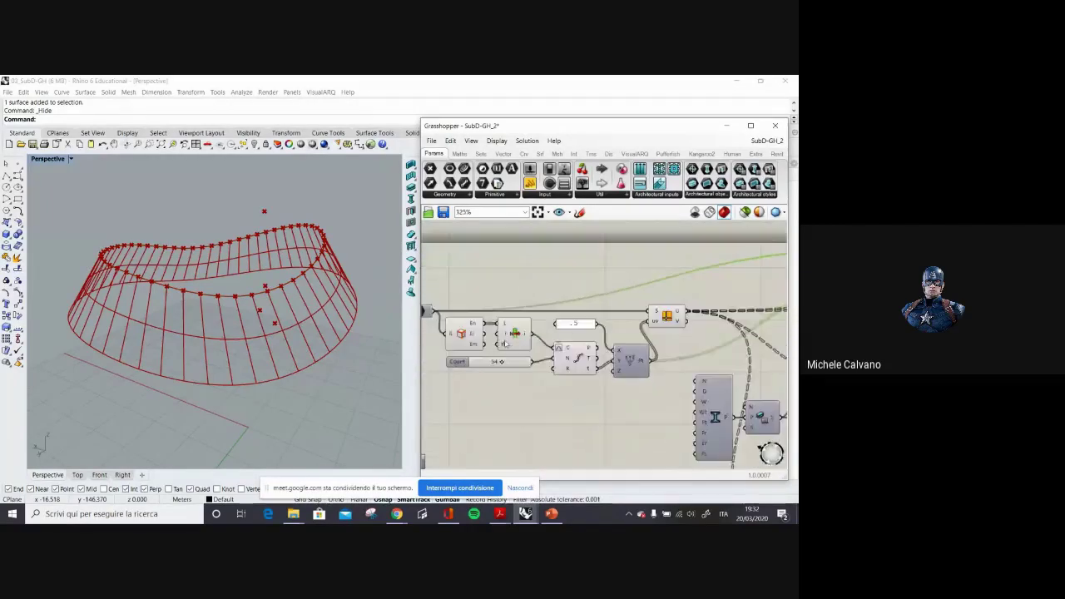
left_click(457, 333)
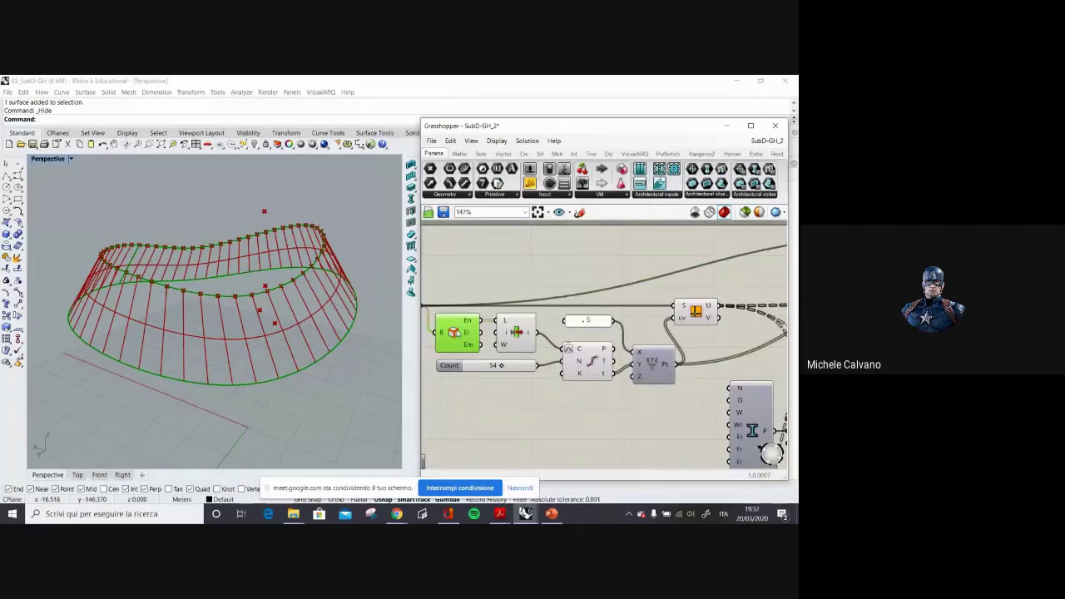
left_click(517, 341)
left_click(564, 400)
right_click_drag(583, 403, 546, 397)
left_click(552, 372)
left_click(582, 428)
right_click_drag(665, 333, 525, 350)
left_click(594, 306)
left_click(610, 324)
scroll(525, 350, "down", 1)
right_click_drag(647, 337, 602, 338)
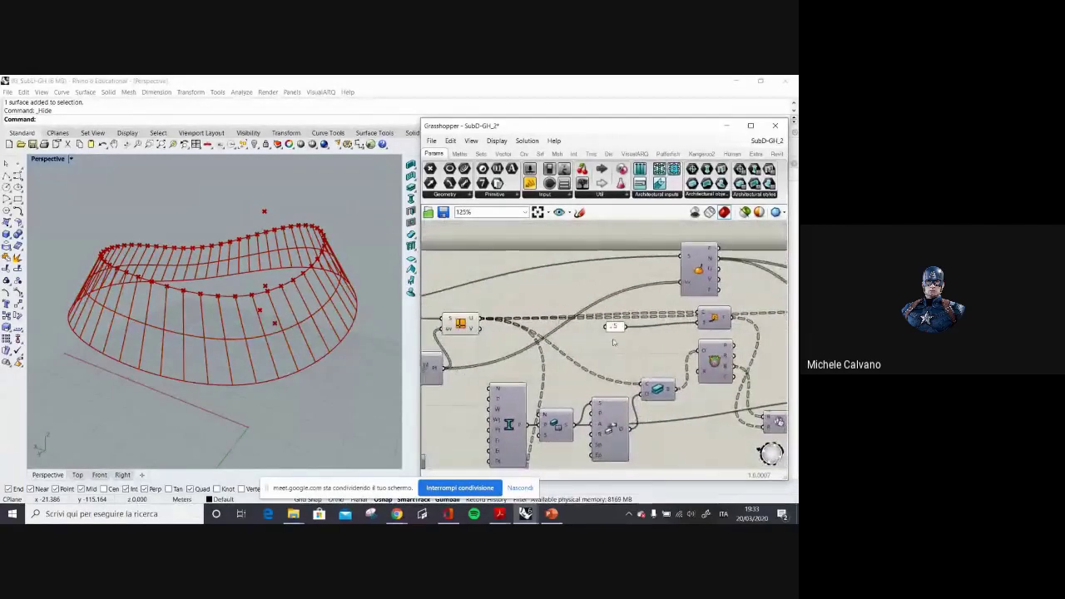
Turn on the preview of the Evaluate Surface component and view its frames on the band up close.
right_click(703, 270)
left_click(707, 289)
scroll(269, 247, "up", 5)
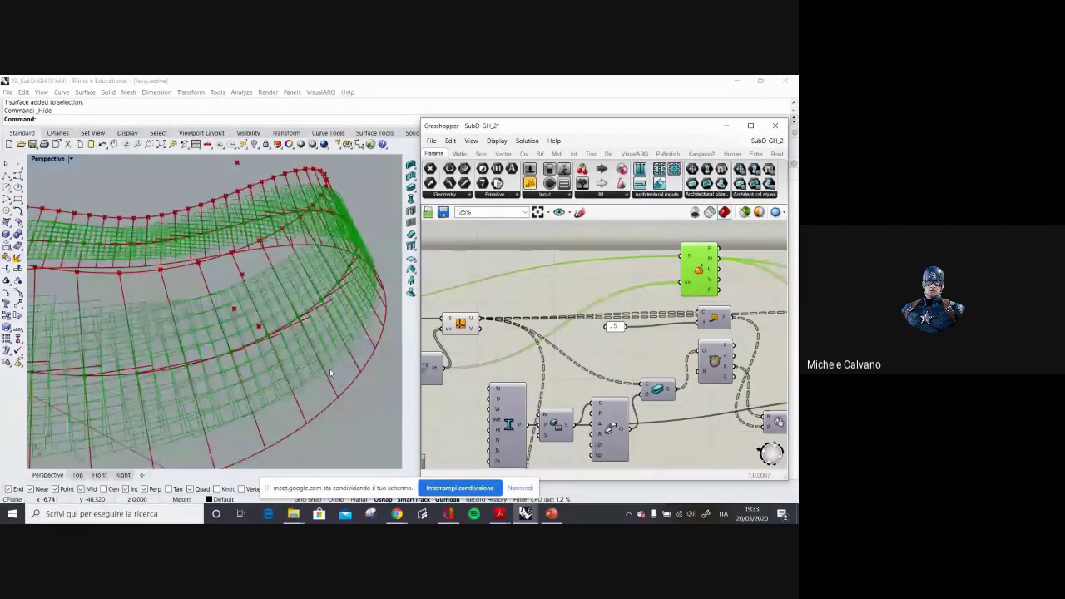
right_click_drag(611, 386, 489, 368)
left_click_drag(733, 321, 714, 352)
right_click_drag(605, 327, 787, 353)
right_click(712, 302)
left_click(609, 263)
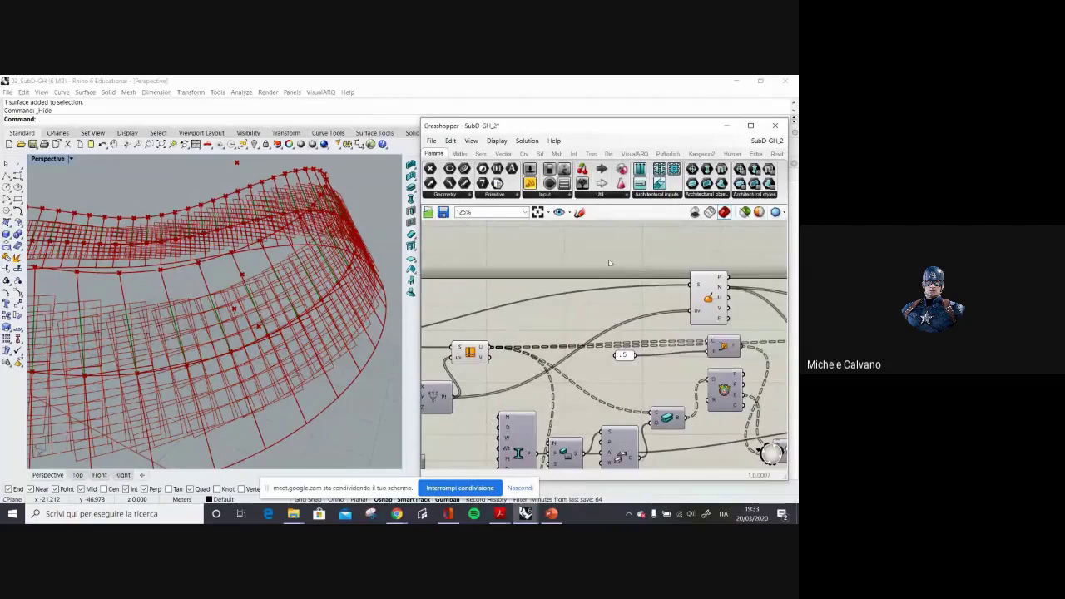
Set the preview plane size to 2 and check the frames along the band.
left_click(496, 140)
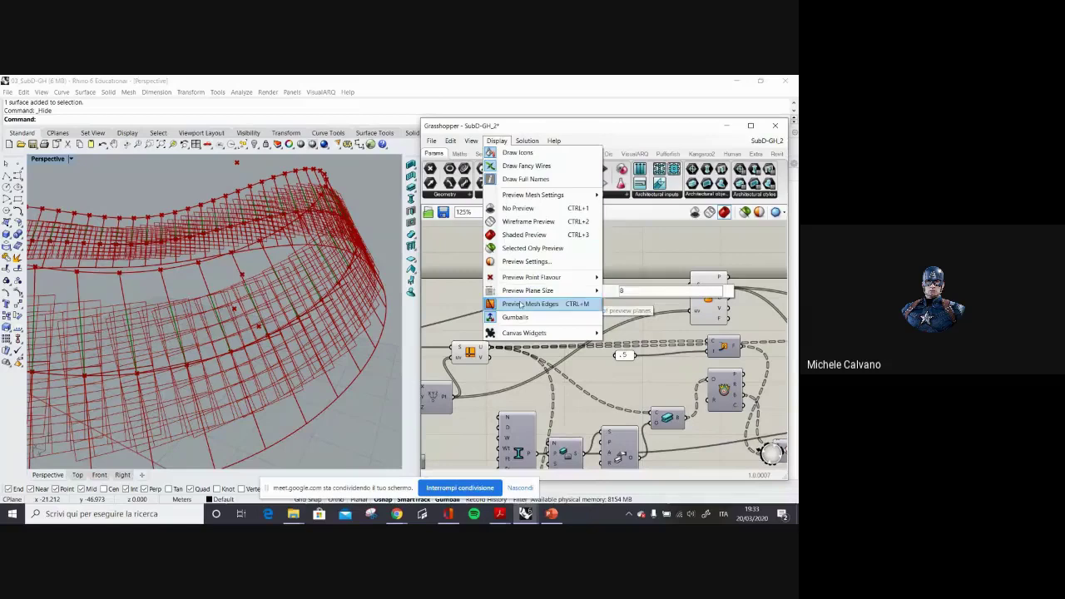
mouse_move(541, 293)
left_click_drag(627, 291, 613, 292)
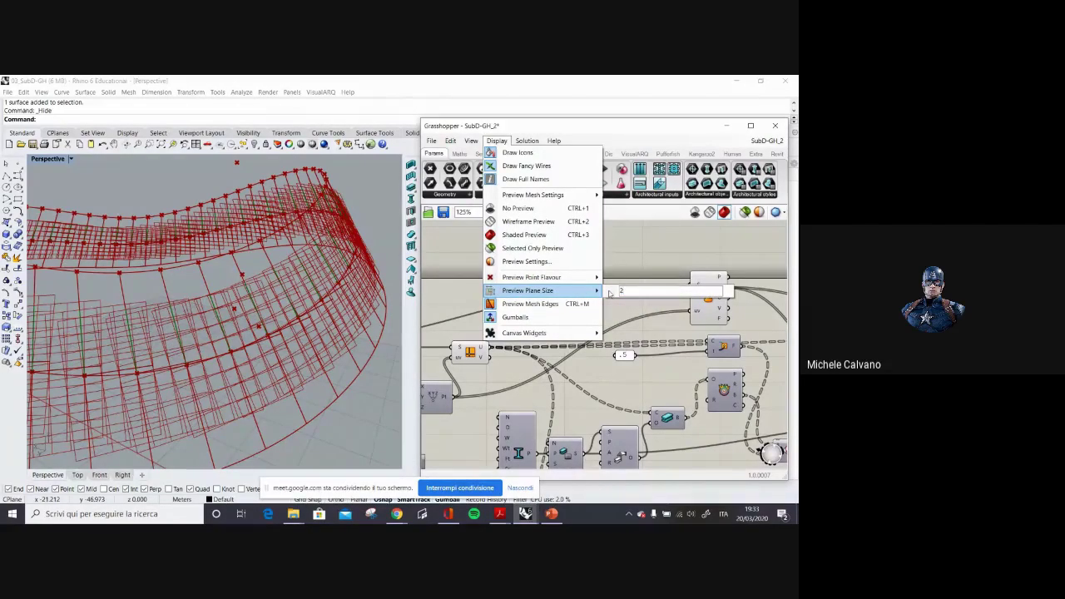
scroll(249, 349, "down", 2)
right_click_drag(249, 349, 228, 319)
scroll(229, 318, "up", 3)
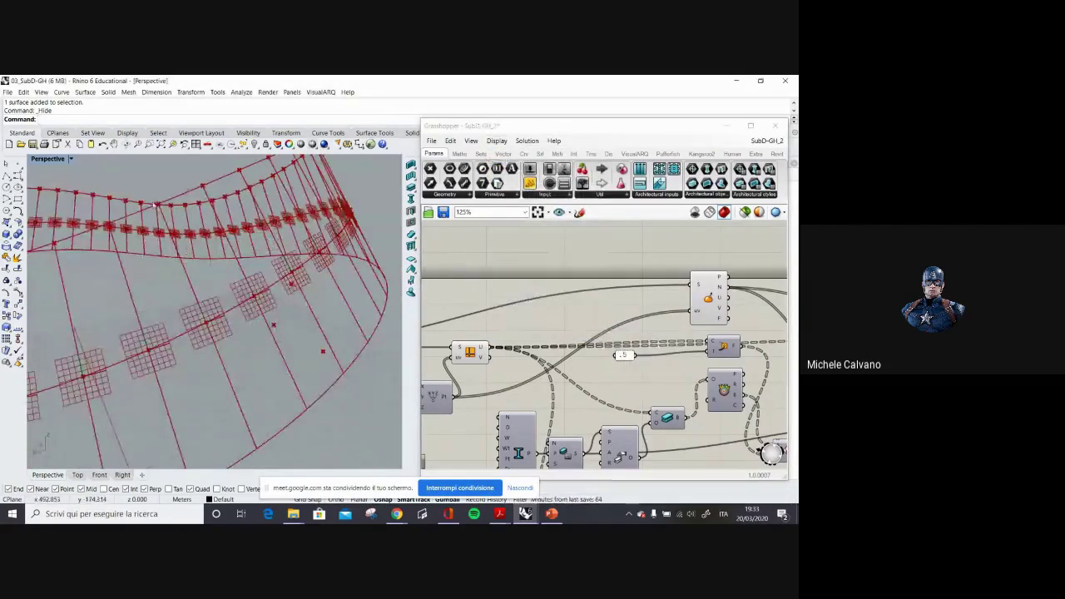
scroll(196, 291, "down", 5)
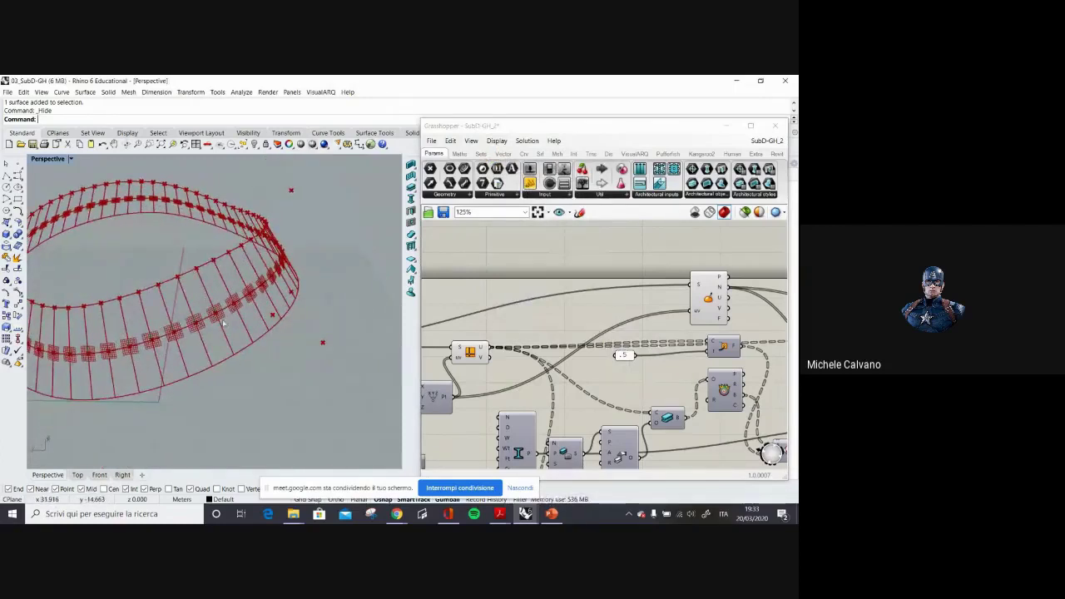
right_click_drag(219, 315, 254, 329)
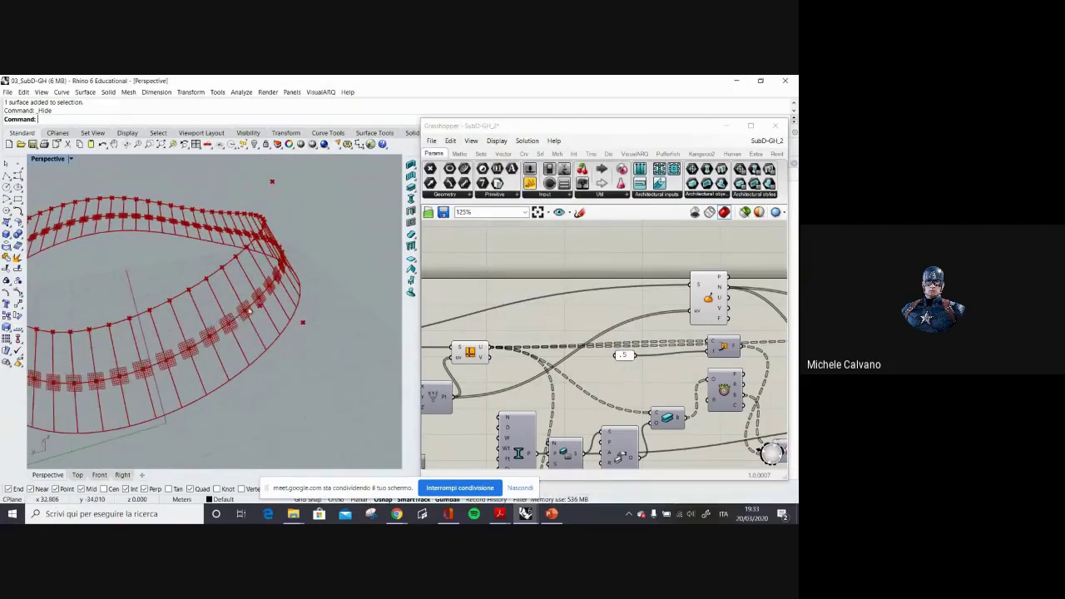
scroll(275, 306, "up", 5)
Space out the Evaluate Surface, VisualARQ Explode and curve frame components, and place the .5 panel beside the curve frame.
right_click_drag(658, 355, 571, 342)
left_click_drag(627, 281, 627, 233)
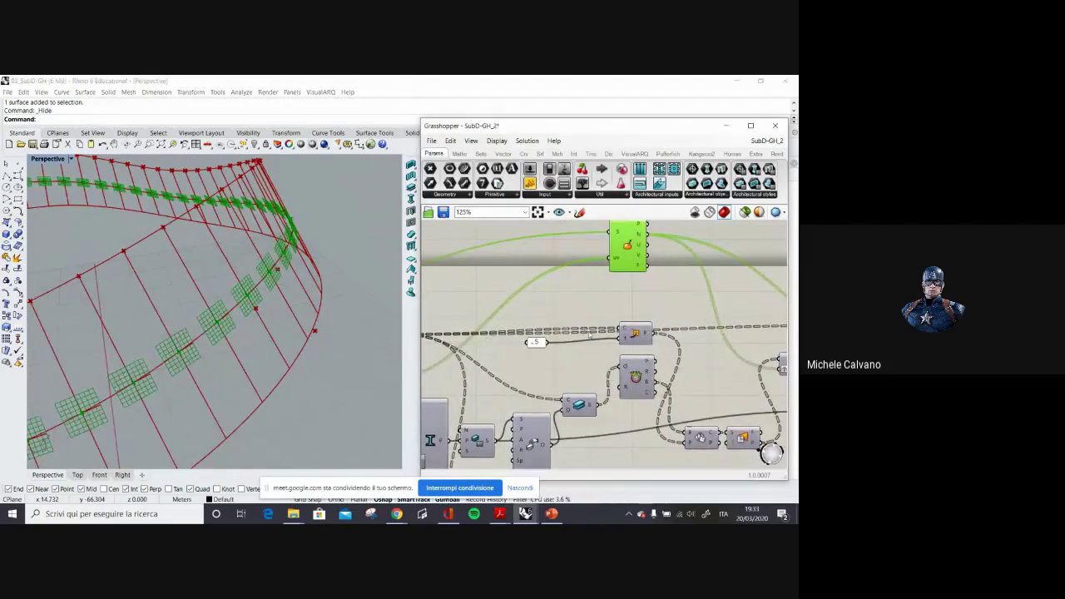
right_click_drag(644, 369, 691, 342)
left_click_drag(679, 369, 678, 405)
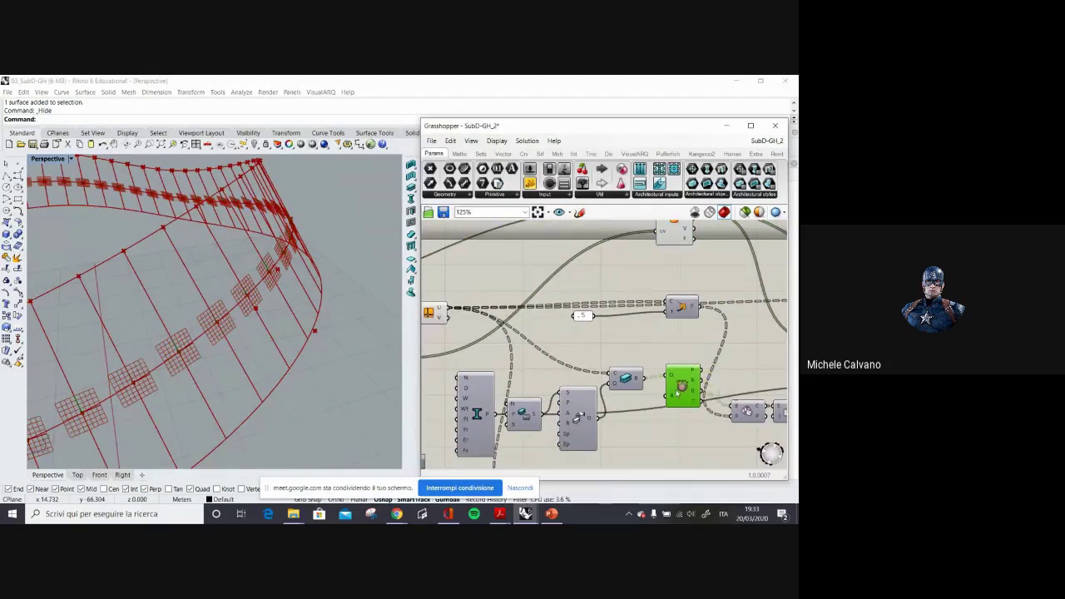
left_click_drag(680, 304, 684, 327)
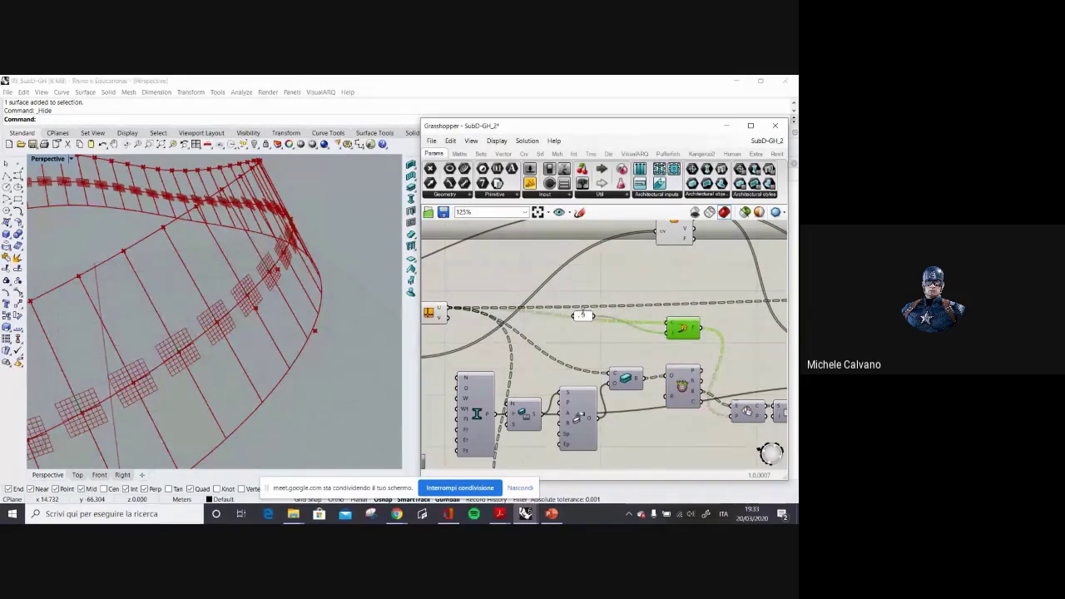
left_click_drag(584, 319, 646, 339)
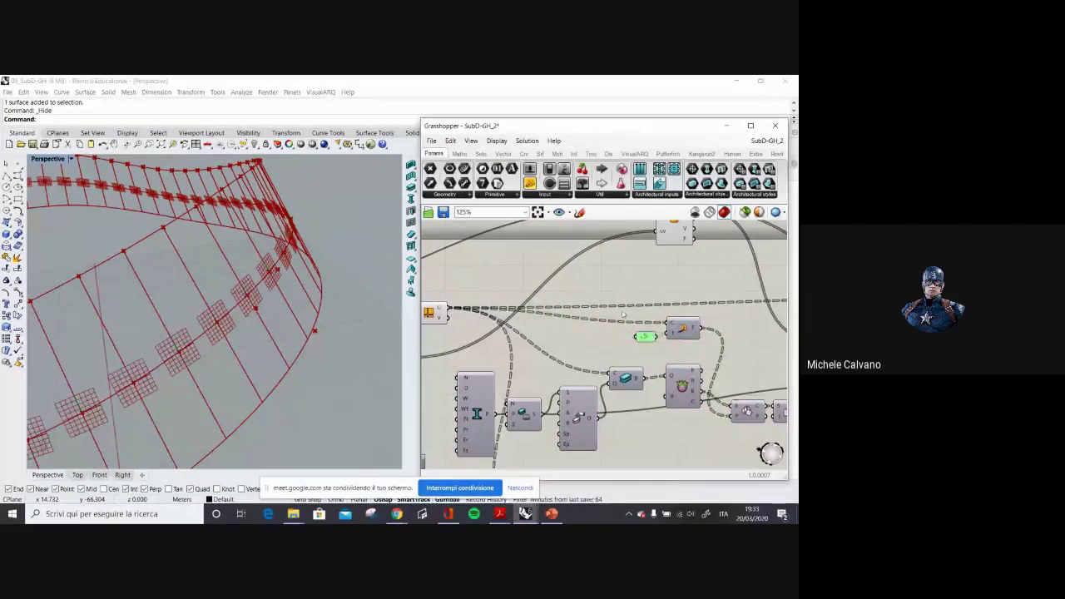
Move the Beam component up and the beam options component down to separate them on the canvas.
scroll(666, 275, "down", 3)
scroll(554, 284, "up", 3)
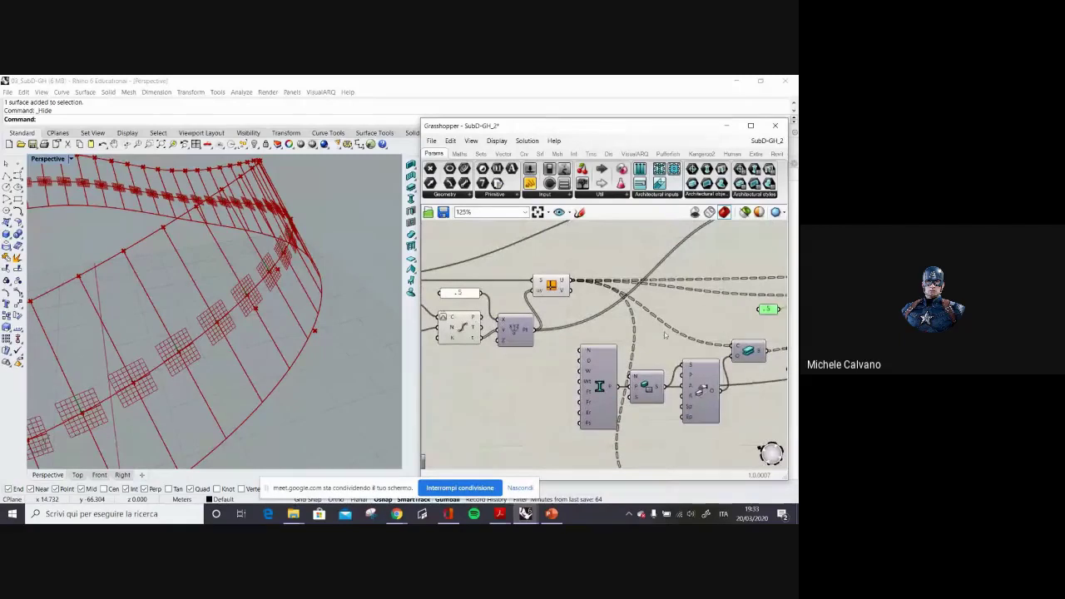
right_click_drag(664, 334, 626, 314)
left_click(748, 427)
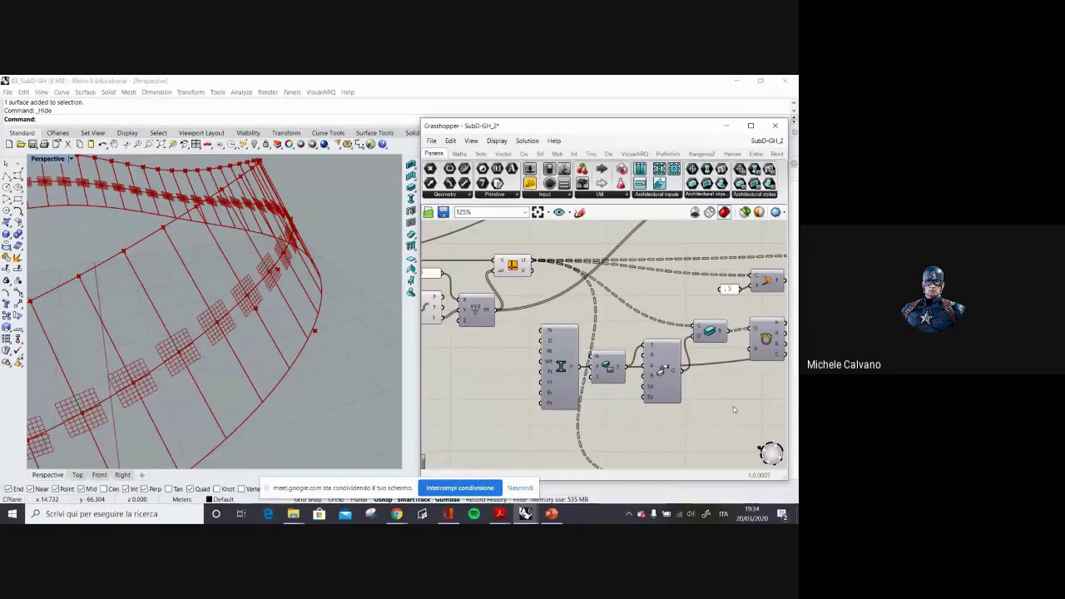
mouse_move(712, 337)
left_mouse_down()
mouse_move(706, 324)
mouse_move(716, 325)
left_mouse_up()
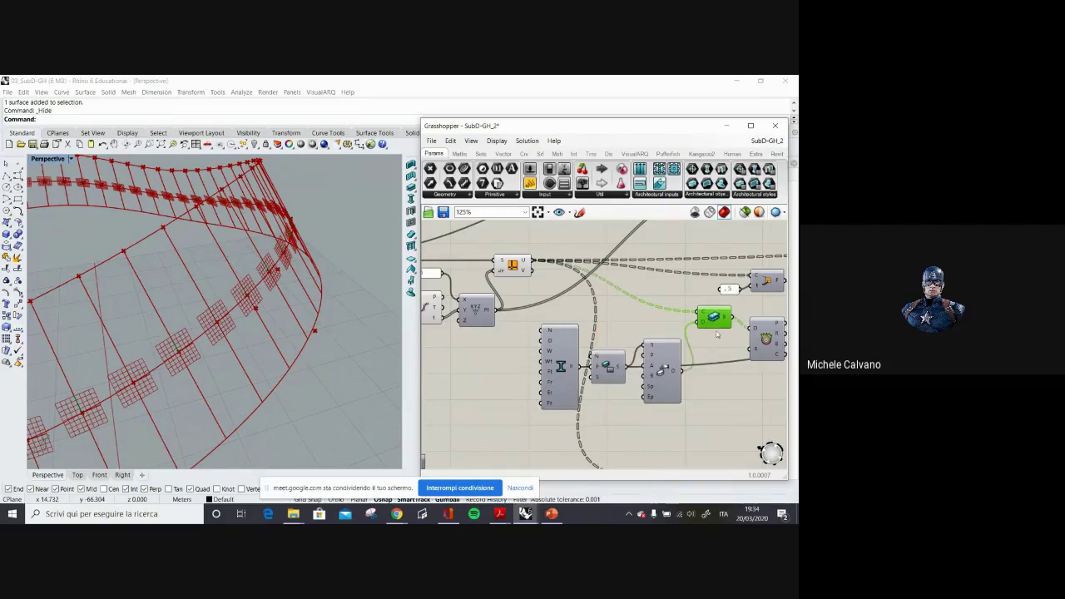
scroll(717, 333, "up", 3)
left_click_drag(645, 375, 651, 415)
right_click_drag(531, 365, 572, 319)
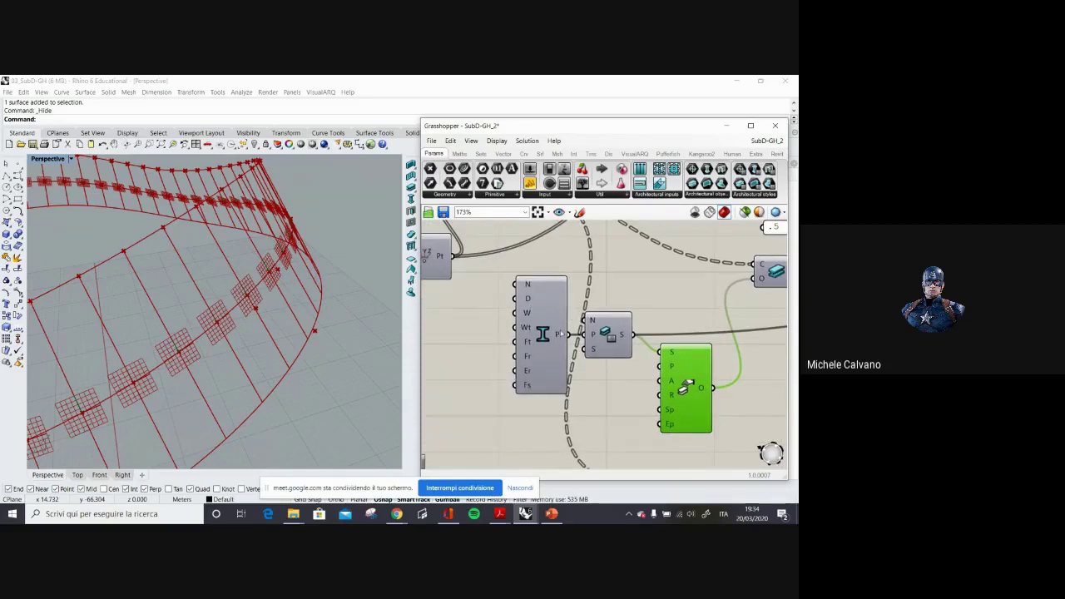
Spread out the I-shaped profile, beam style and beam options components so their wires are easy to follow.
left_click_drag(541, 334, 515, 334)
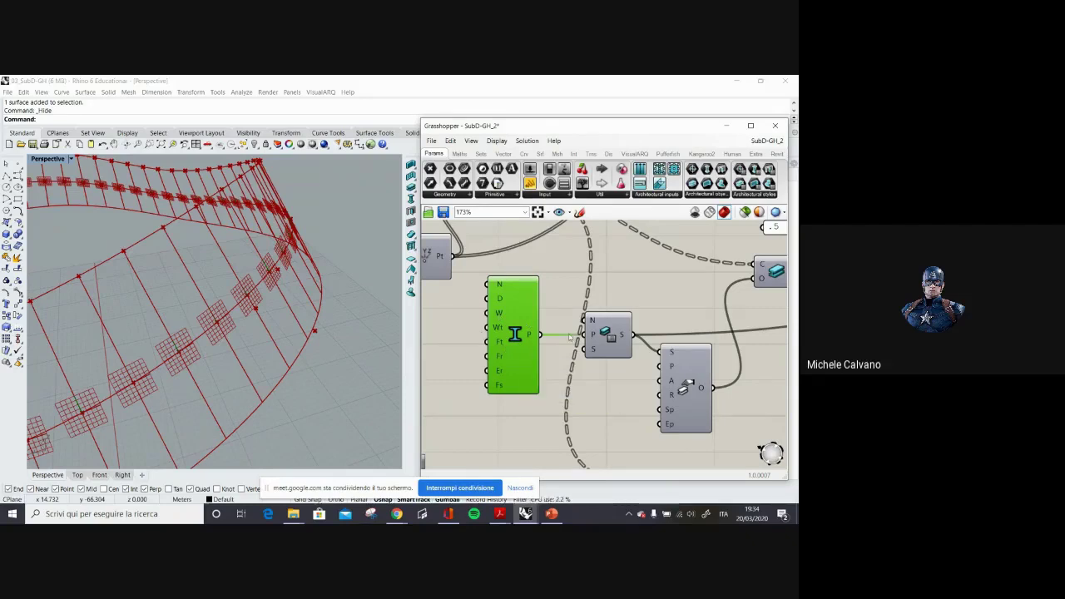
left_click_drag(610, 336, 594, 336)
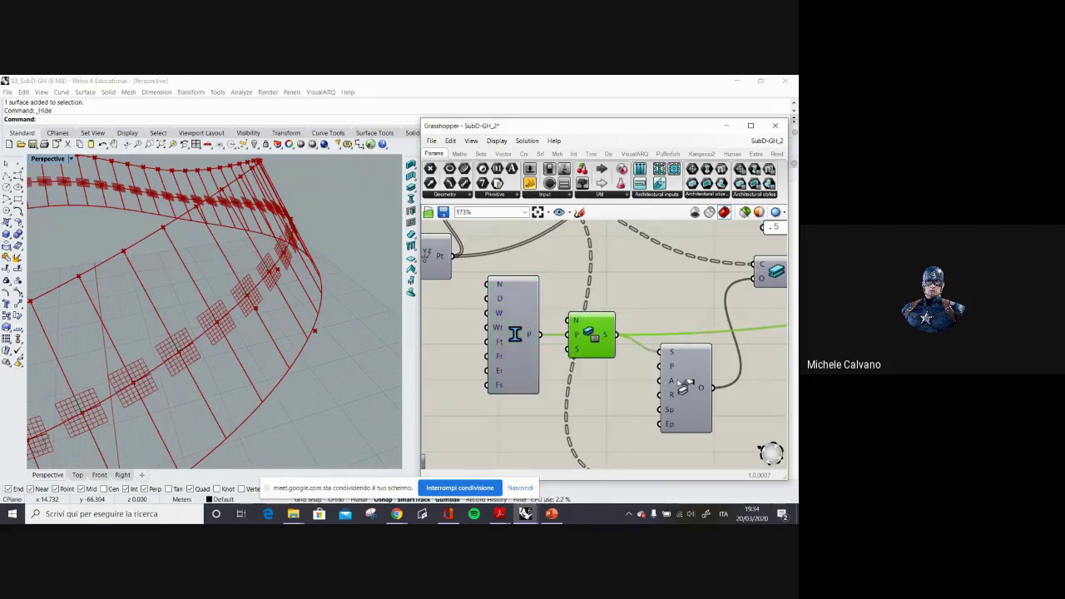
left_click_drag(678, 382, 663, 385)
right_click_drag(706, 353, 633, 355)
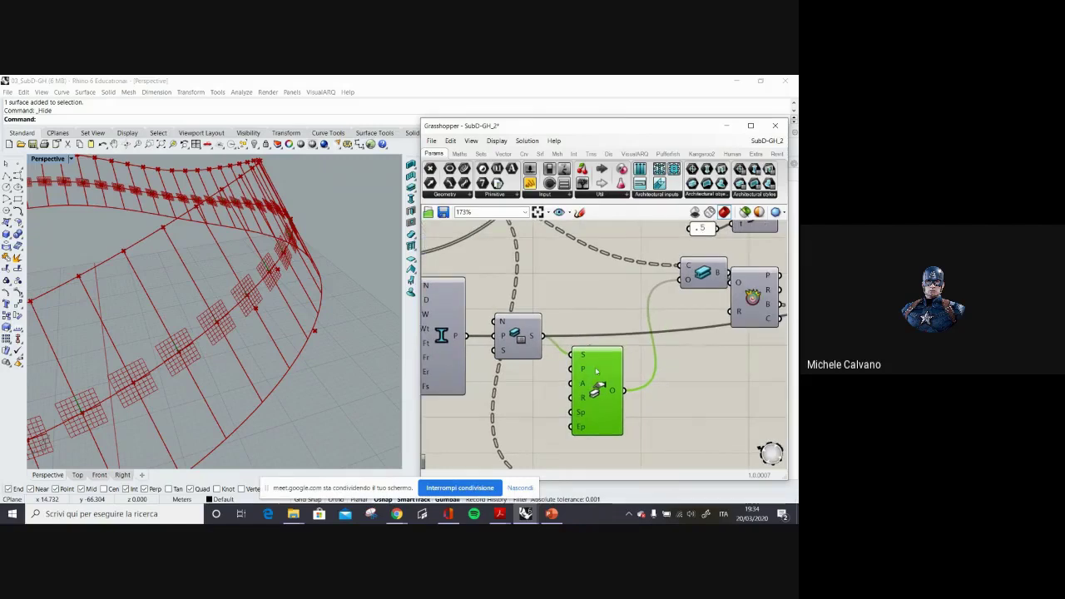
Move the Beam component away from VisualARQ Explode and turn on its preview.
left_click_drag(690, 278, 651, 276)
right_click(663, 274)
left_click(684, 293)
Examine the orientation of the previewed beams along the band from above and up close.
right_click_drag(250, 310, 268, 253)
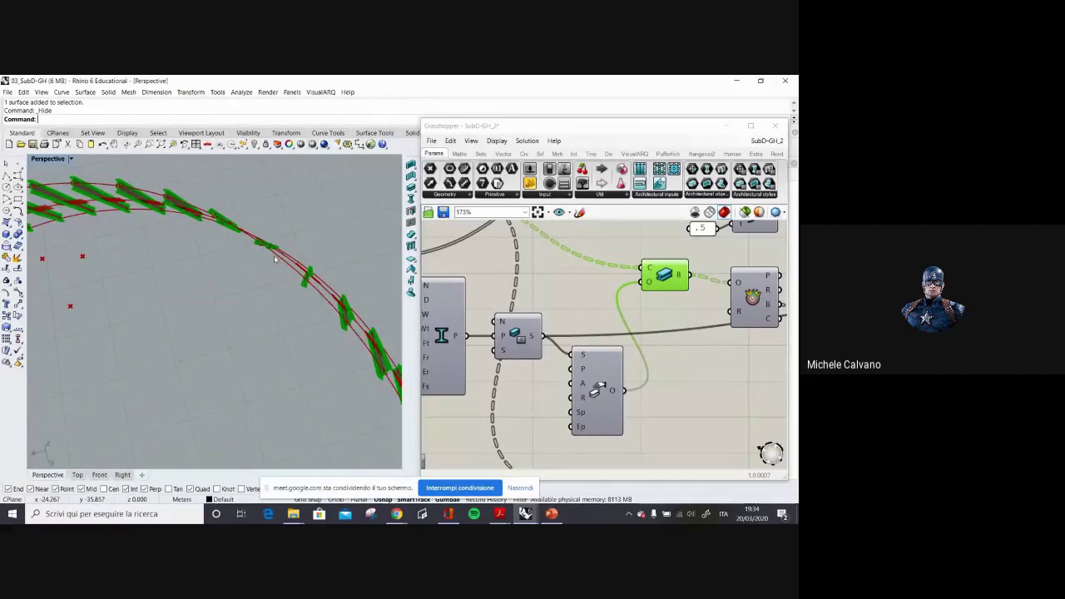
right_click_drag(278, 261, 275, 263)
right_click_drag(331, 298, 286, 307)
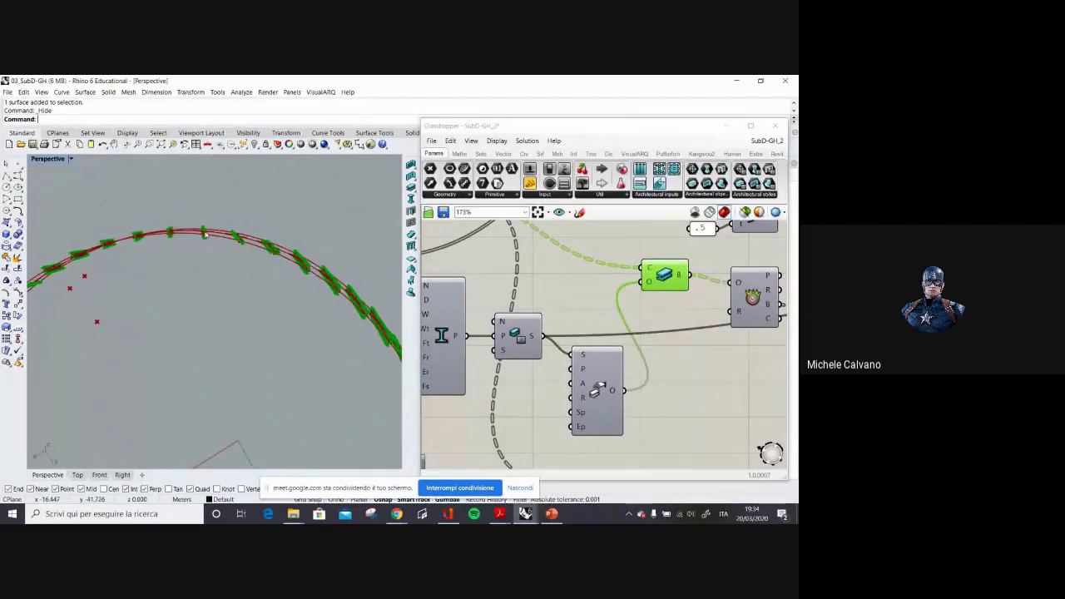
scroll(205, 235, "up", 4)
scroll(215, 231, "down", 5)
right_click_drag(142, 258, 258, 269)
scroll(124, 227, "down", 6)
scroll(253, 258, "up", 7)
right_click_drag(137, 243, 313, 286)
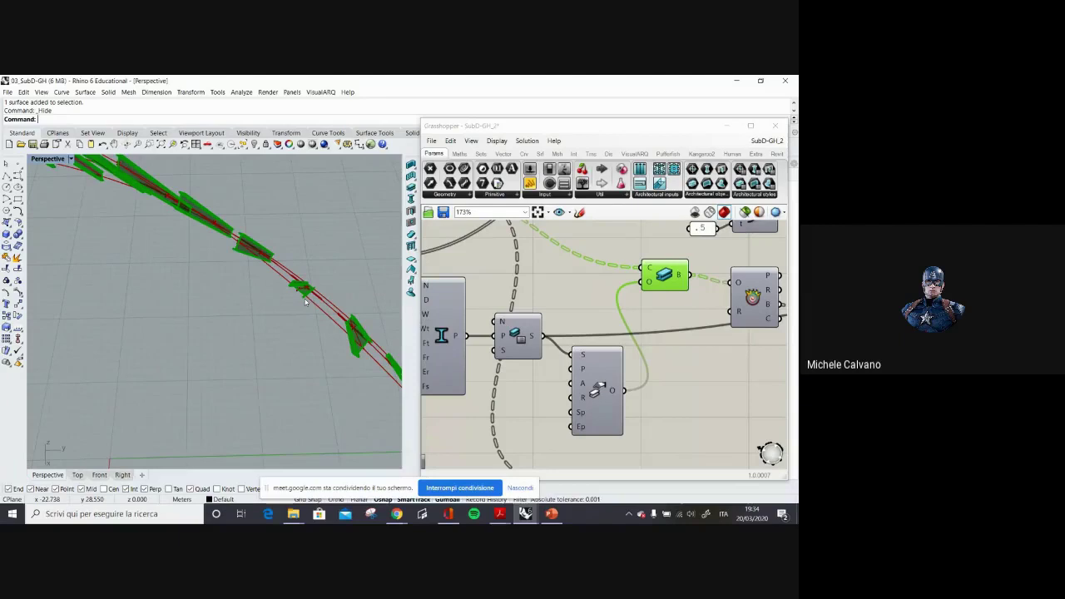
Move the Beam, VisualARQ Explode, section and planarity components down together, and shift VisualARQ Explode slightly lower.
right_click_drag(710, 381, 525, 391)
left_click_drag(482, 300, 485, 310)
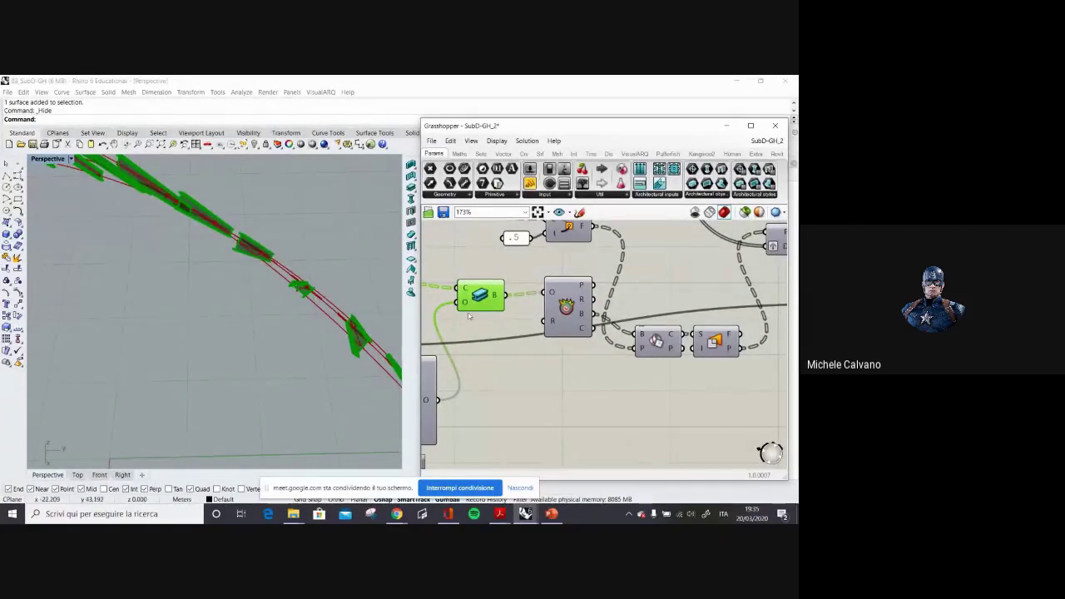
left_click_drag(443, 265, 741, 384)
left_click_drag(706, 350, 732, 388)
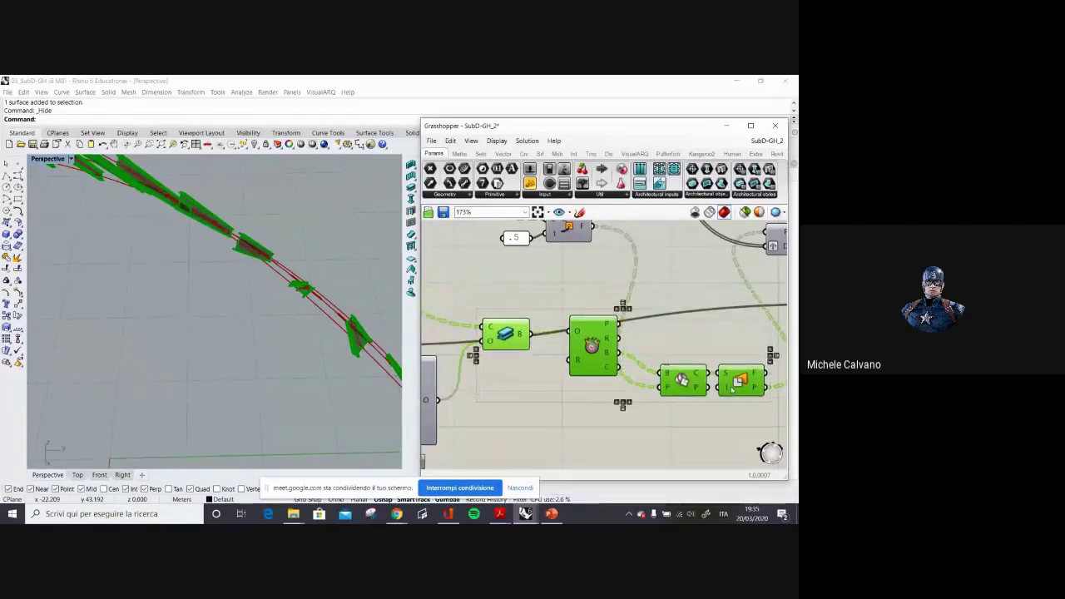
left_click(680, 291)
left_click_drag(592, 347, 581, 366)
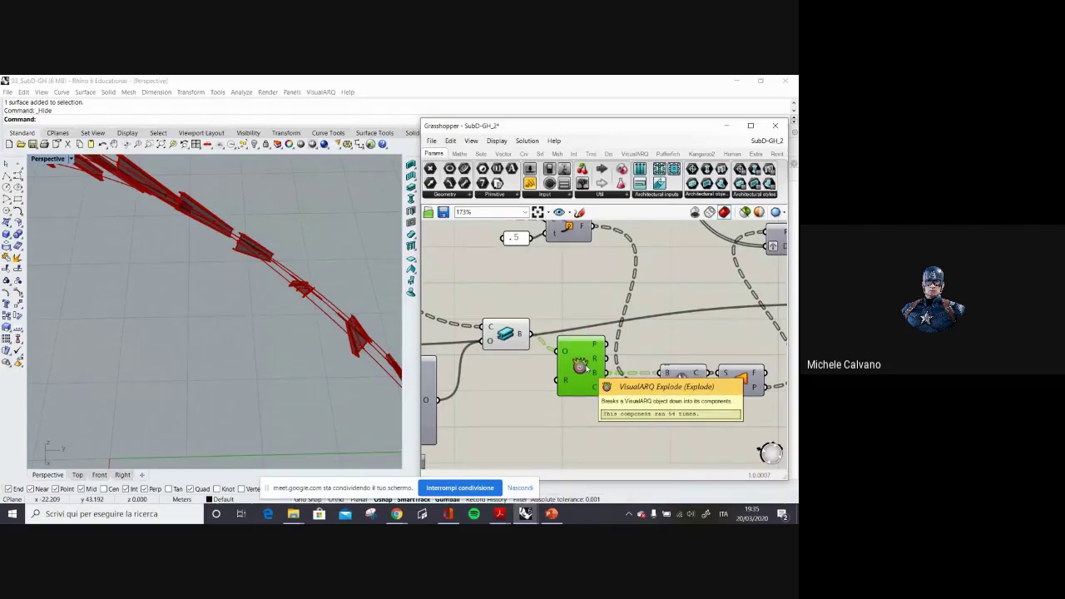
Turn on the preview of the planarity component after the section and inspect its planes on the beams.
right_click_drag(684, 382, 602, 374)
left_click(660, 370)
right_click(672, 375)
left_click(684, 390)
right_click_drag(362, 316, 342, 297)
scroll(222, 233, "up", 7)
scroll(222, 233, "down", 4)
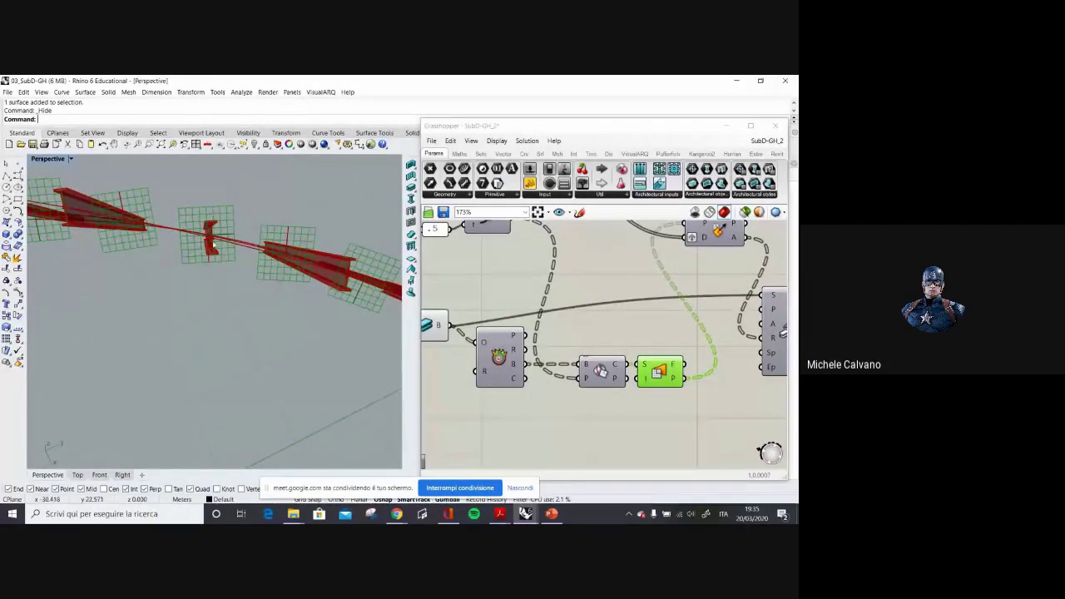
right_click_drag(215, 252, 249, 232)
Trace how the section planes and surface normals feed the plane alignment and second beam options components.
right_click_drag(644, 385, 634, 475)
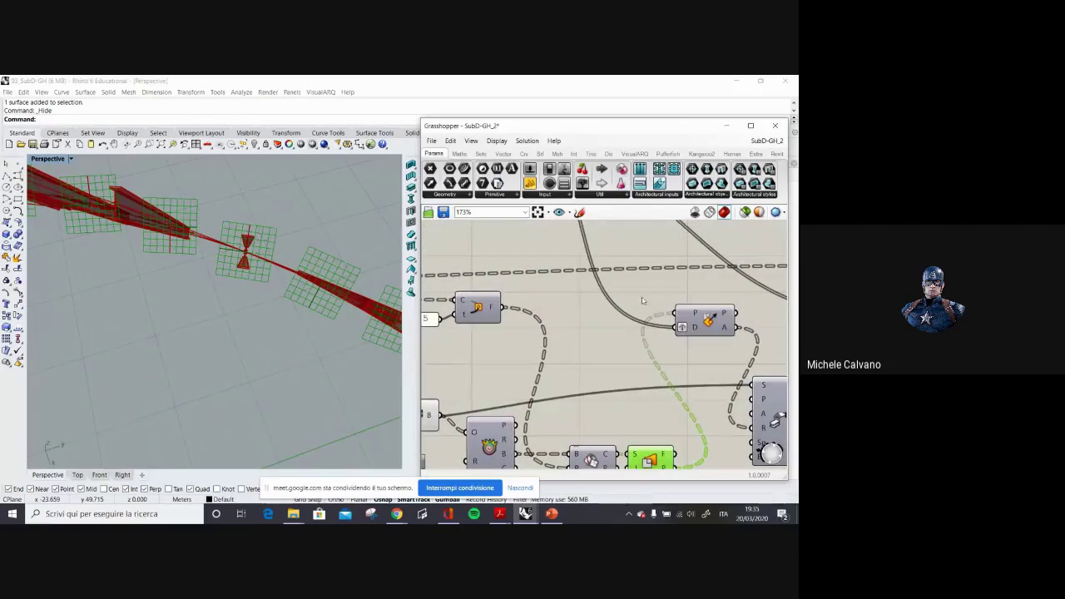
right_click_drag(642, 301, 640, 342)
scroll(640, 342, "down", 3)
scroll(549, 242, "up", 2)
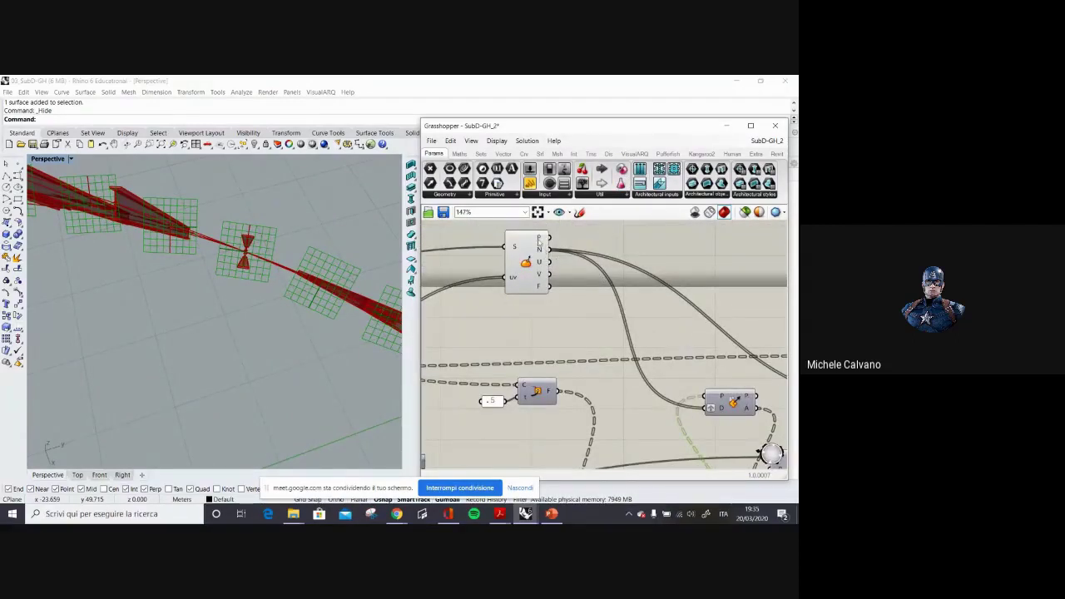
right_click_drag(651, 362, 592, 272)
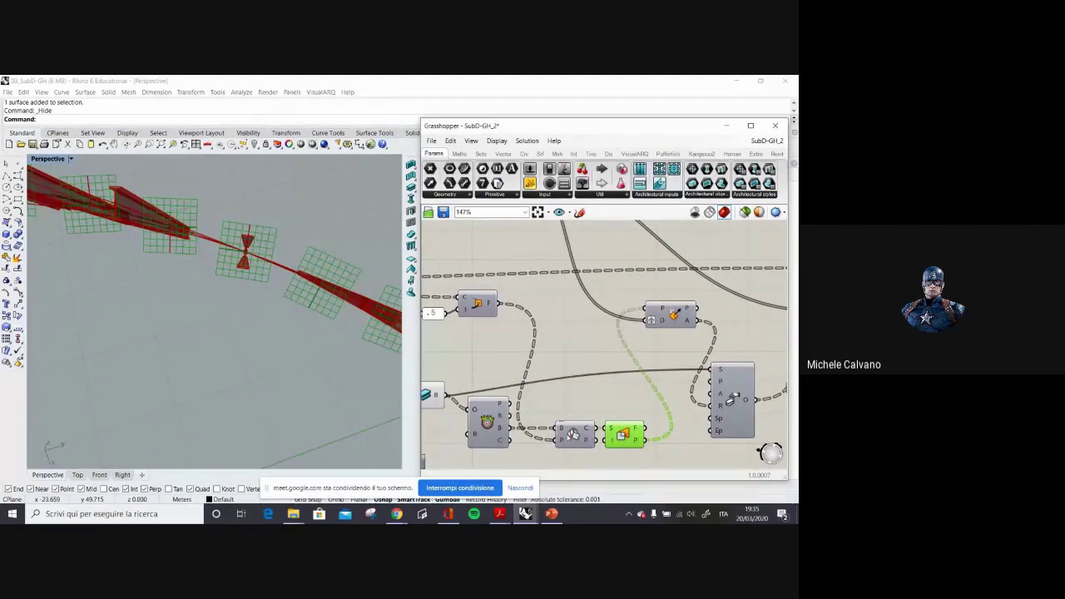
right_click_drag(713, 371, 584, 382)
scroll(718, 326, "down", 3)
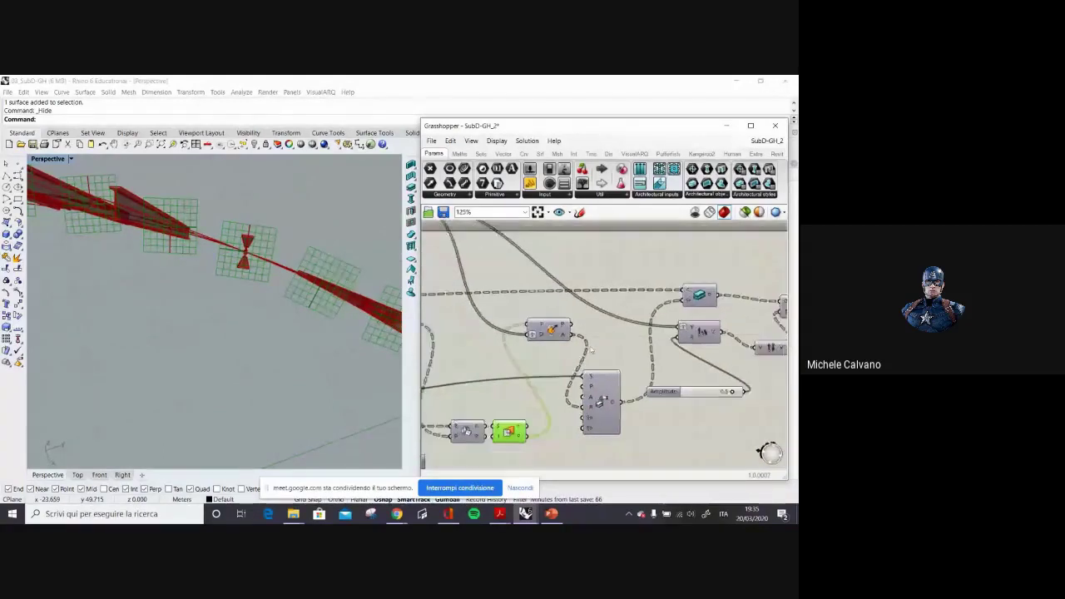
Trace how the first Beam, section and planarity components feed the angle into the rotation input of the second beam options component.
right_click_drag(616, 326, 664, 323)
left_click_drag(462, 379, 462, 372)
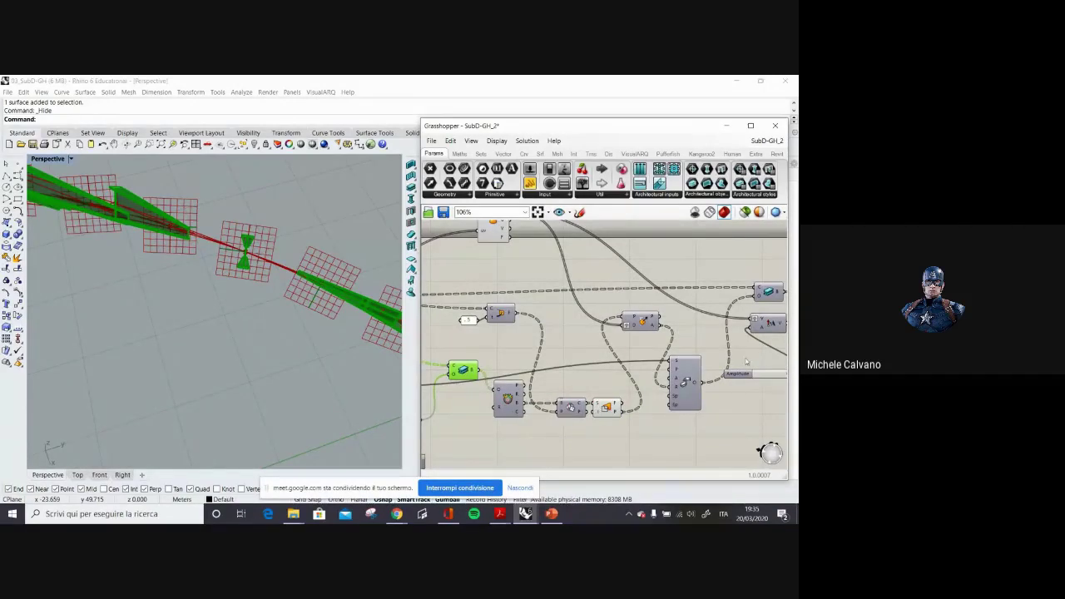
right_click_drag(746, 362, 730, 363)
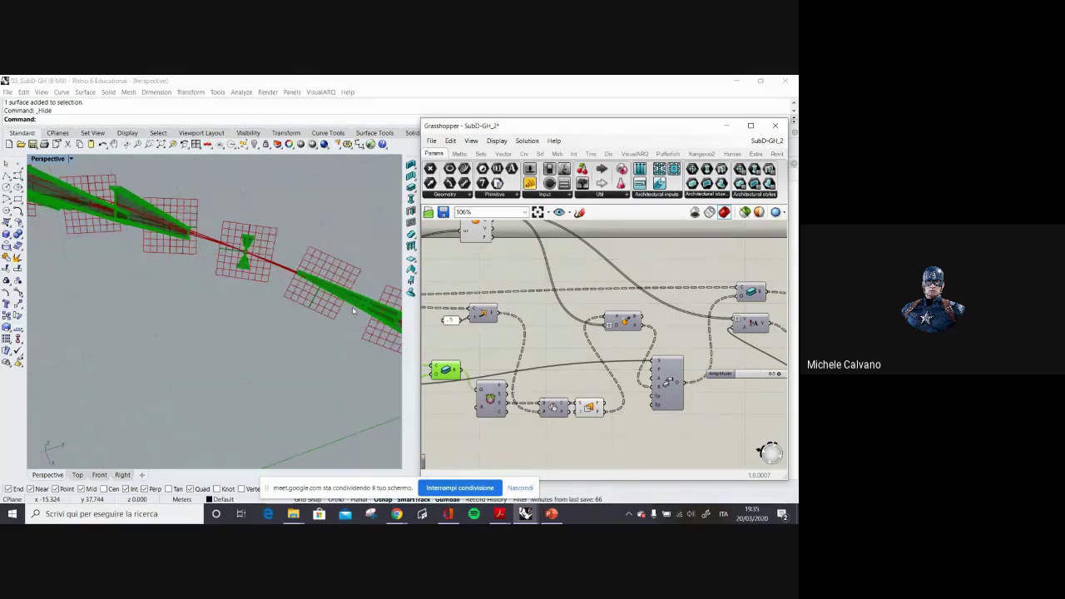
scroll(627, 391, "up", 5)
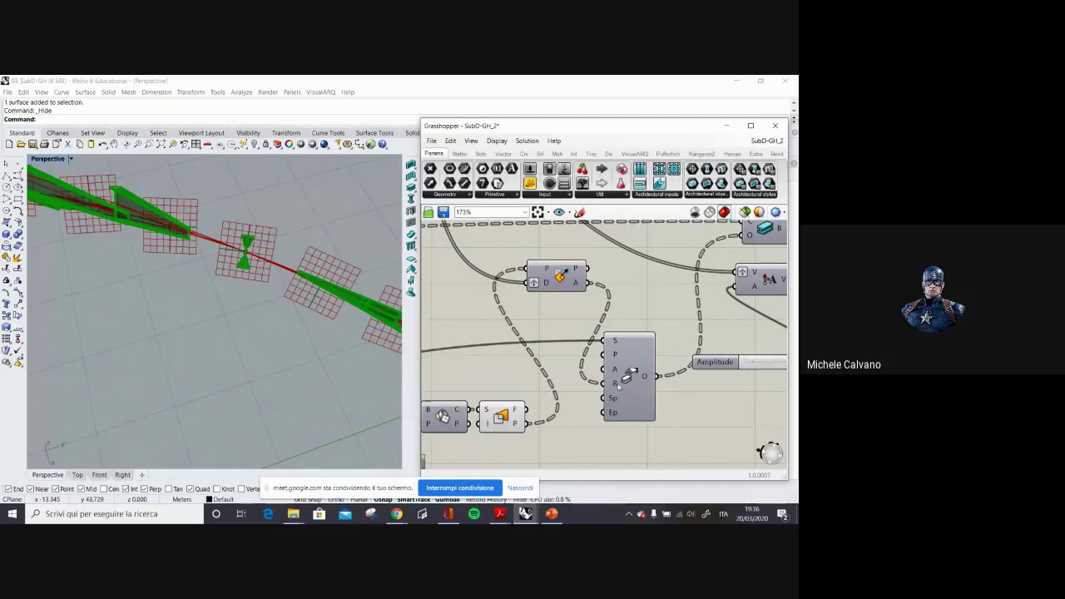
scroll(590, 370, "down", 1)
right_click_drag(643, 339, 687, 363)
scroll(597, 368, "down", 2)
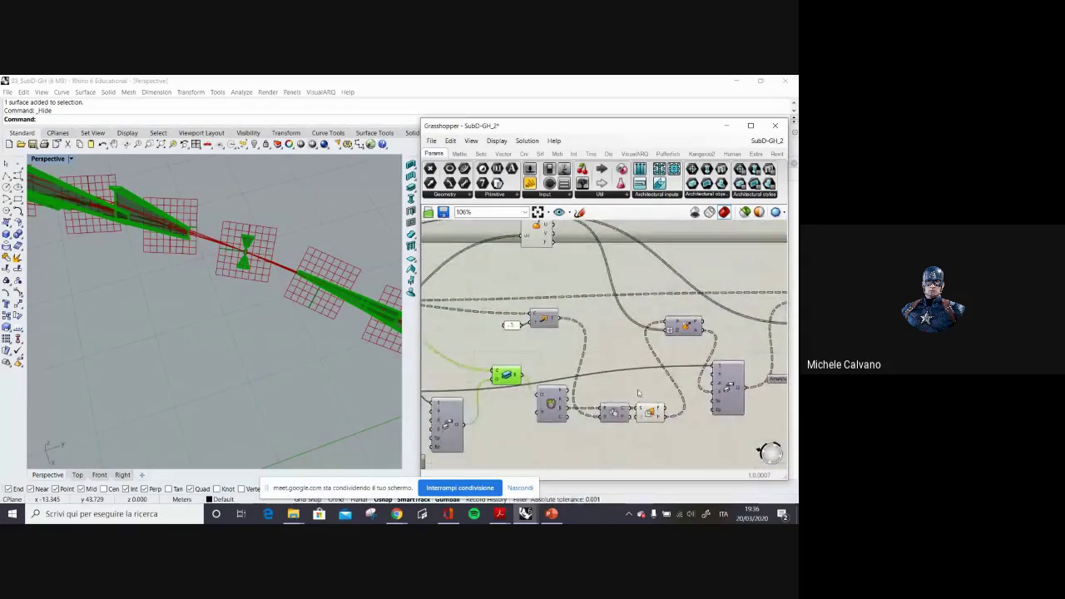
Turn off the preview of the first Beam, explode, curve evaluation, section and planarity components together.
scroll(647, 403, "down", 3)
left_click_drag(471, 301, 686, 446)
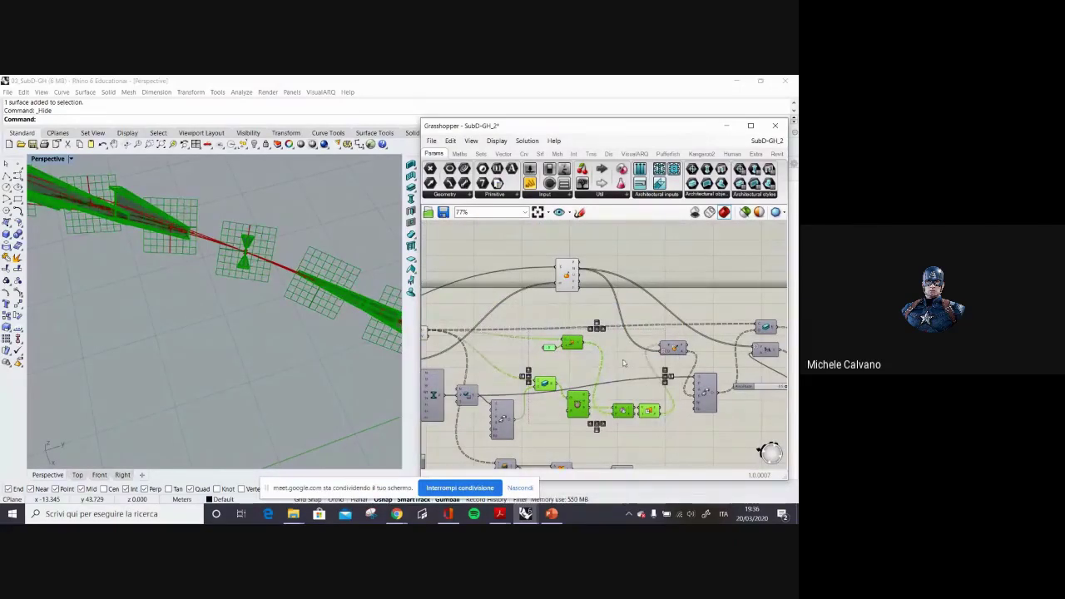
right_click(627, 366)
left_click(653, 368)
right_click_drag(767, 331, 636, 326)
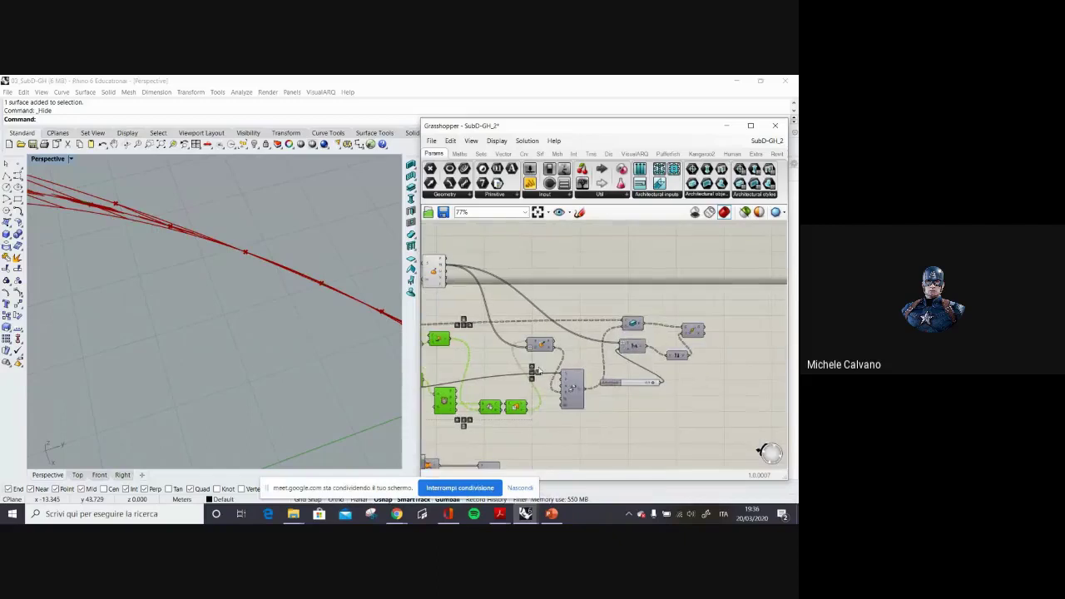
Preview the second Beam component, inspect its rotated beams along the band, and hide that preview again.
right_click(633, 325)
left_click(669, 342)
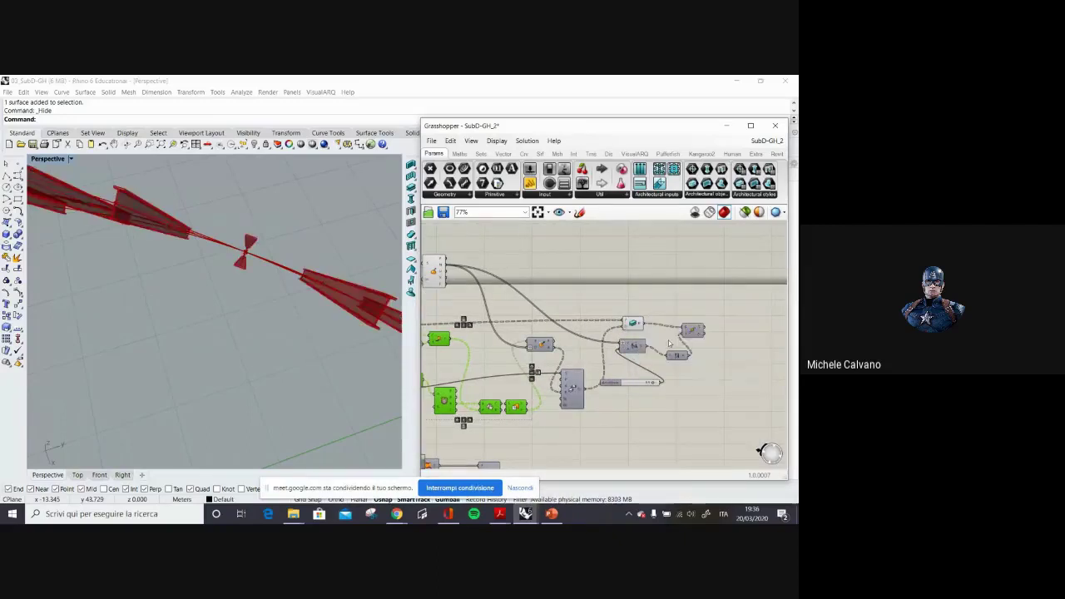
mouse_move(263, 299)
right_mouse_down()
mouse_move(302, 297)
mouse_move(278, 300)
right_mouse_up()
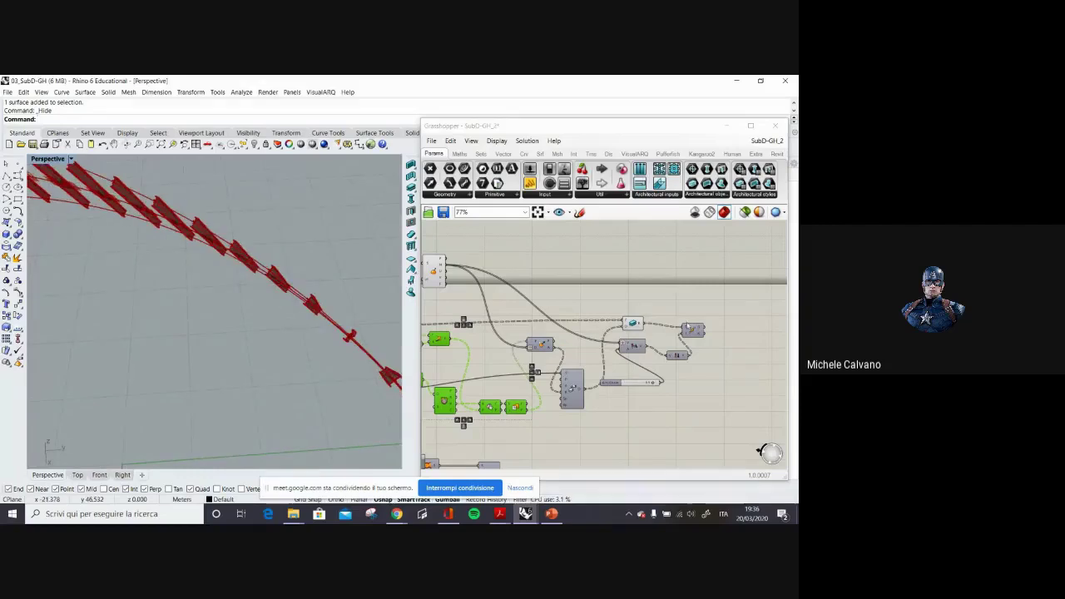
scroll(688, 328, "up", 2)
right_click(631, 326)
left_click(670, 345)
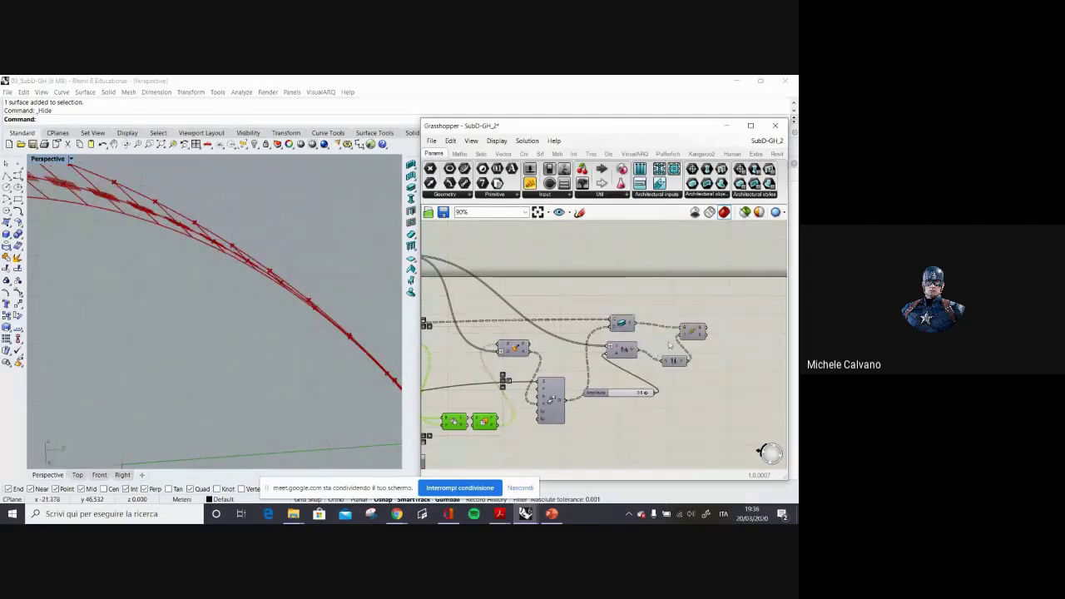
Turn on the preview of the Move component and inspect its shifted beams around the whole band.
left_click(693, 331)
right_click(690, 331)
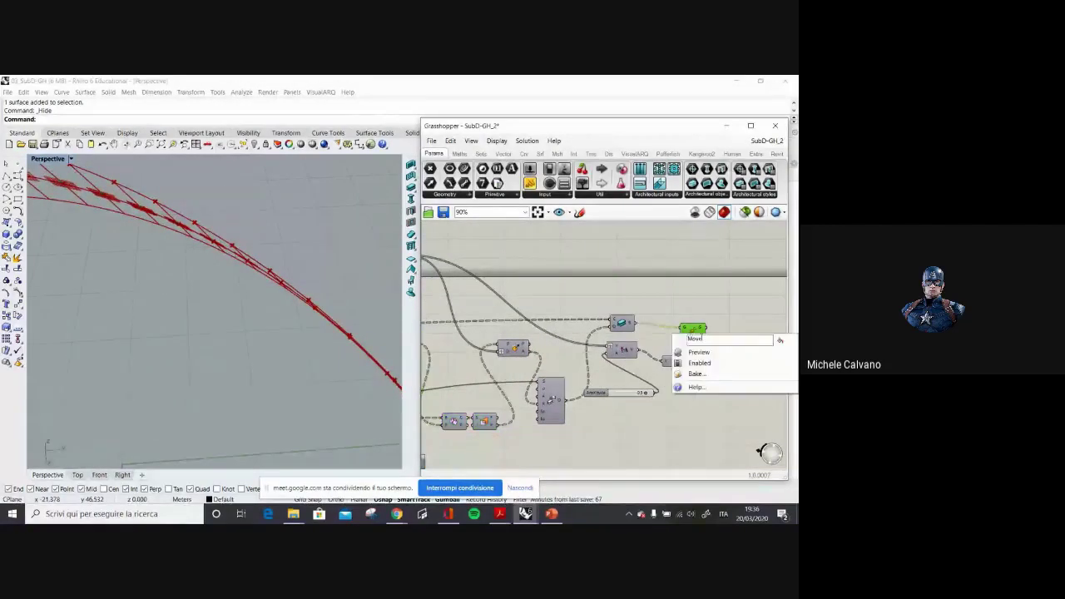
left_click(699, 352)
right_click_drag(275, 301, 225, 270)
scroll(162, 280, "down", 8)
right_click_drag(539, 336, 585, 330)
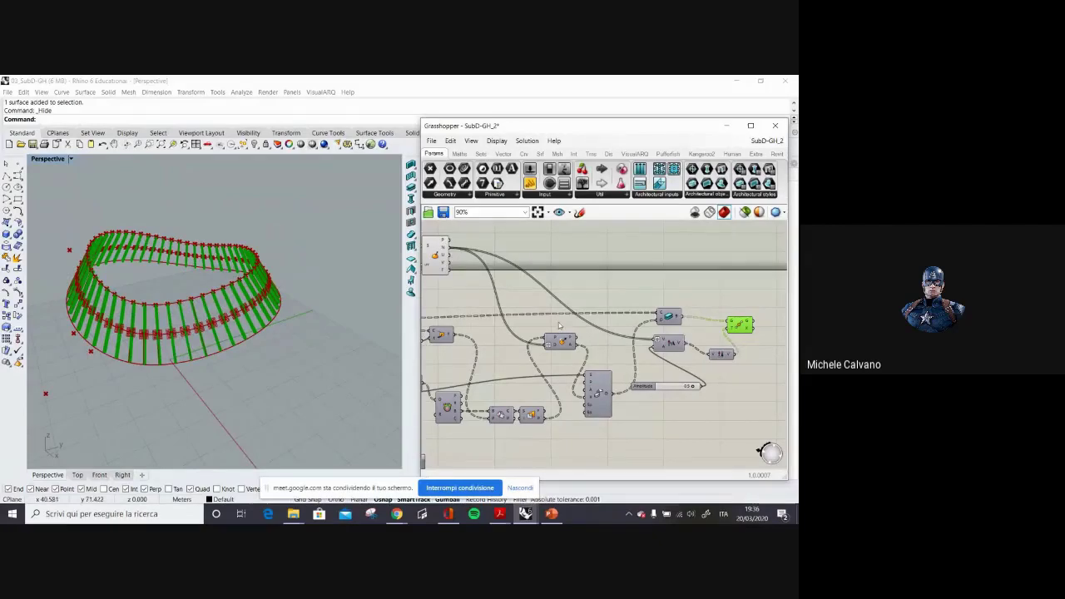
Review the whole definition from the input surface and Count slider through to the final Move component.
scroll(585, 298, "down", 5)
right_click_drag(585, 298, 699, 298)
scroll(530, 311, "up", 5)
scroll(500, 311, "up", 1)
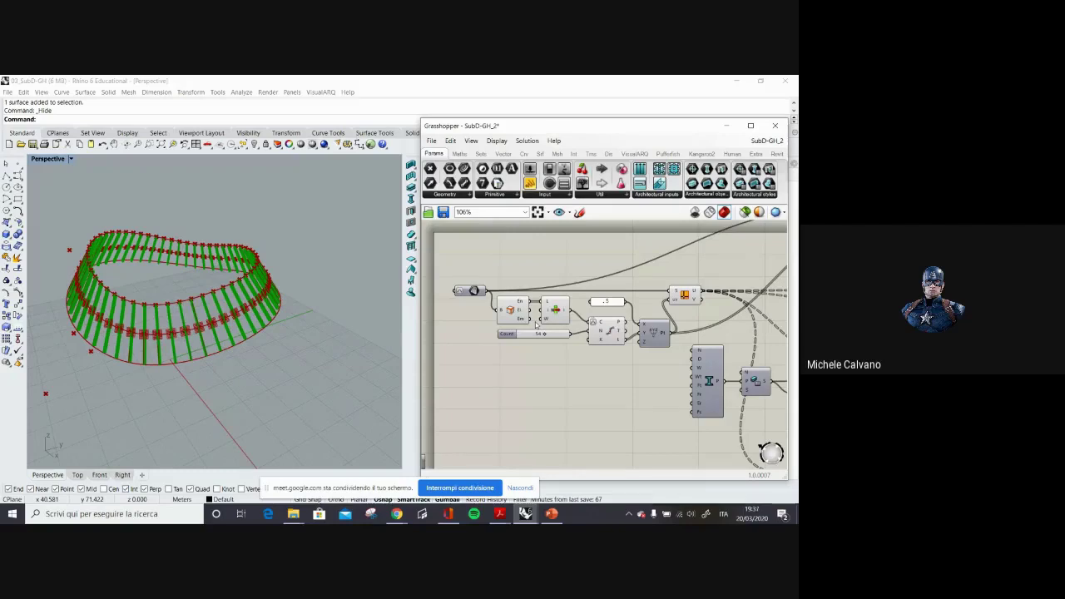
right_click_drag(145, 329, 206, 342)
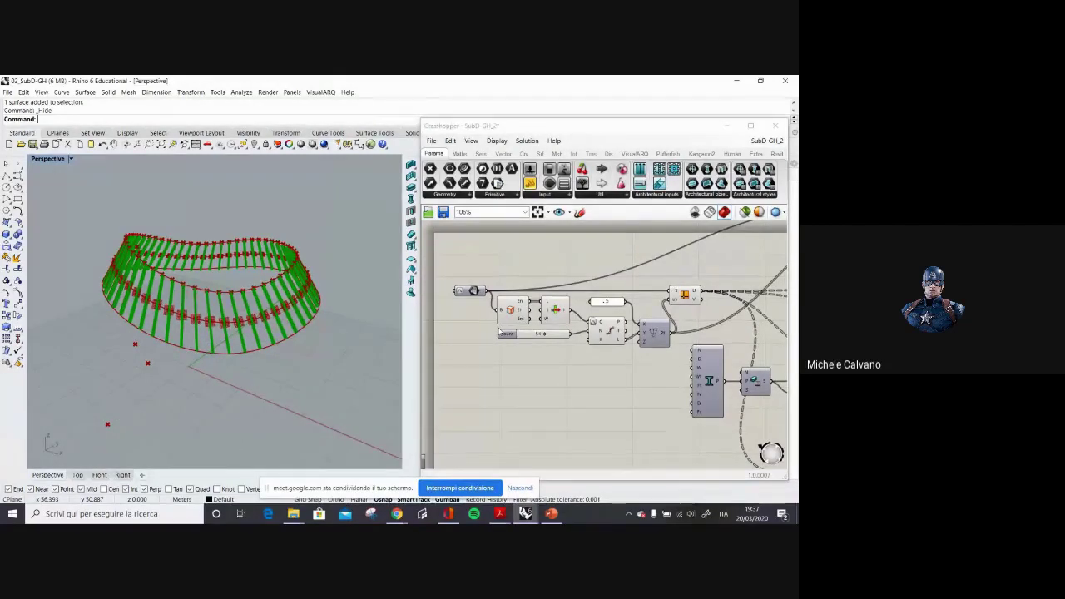
right_click_drag(593, 410, 376, 394)
scroll(625, 306, "down", 2)
right_click_drag(666, 324, 537, 362)
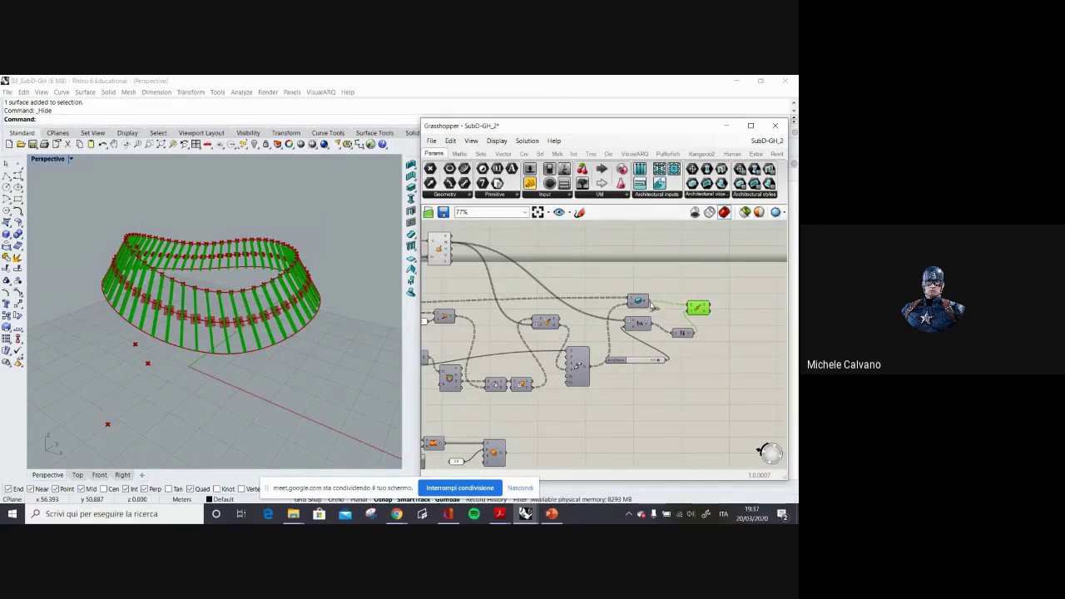
Set the Count slider to 28 and inspect the more widely spaced beams on the band.
right_click_drag(314, 352, 221, 244)
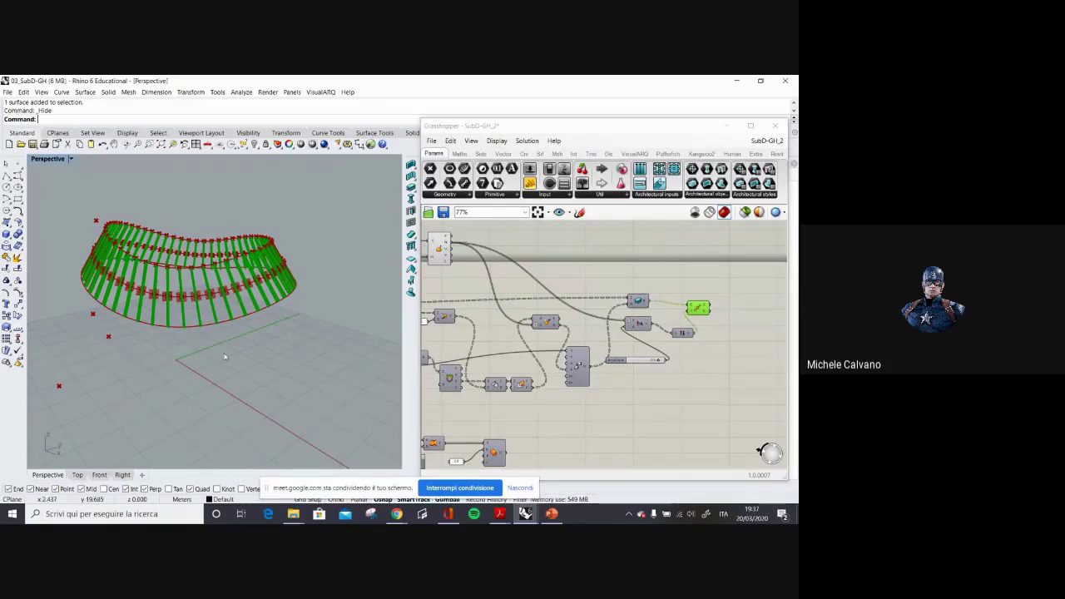
left_click(595, 311)
scroll(595, 311, "down", 4)
scroll(595, 311, "up", 12)
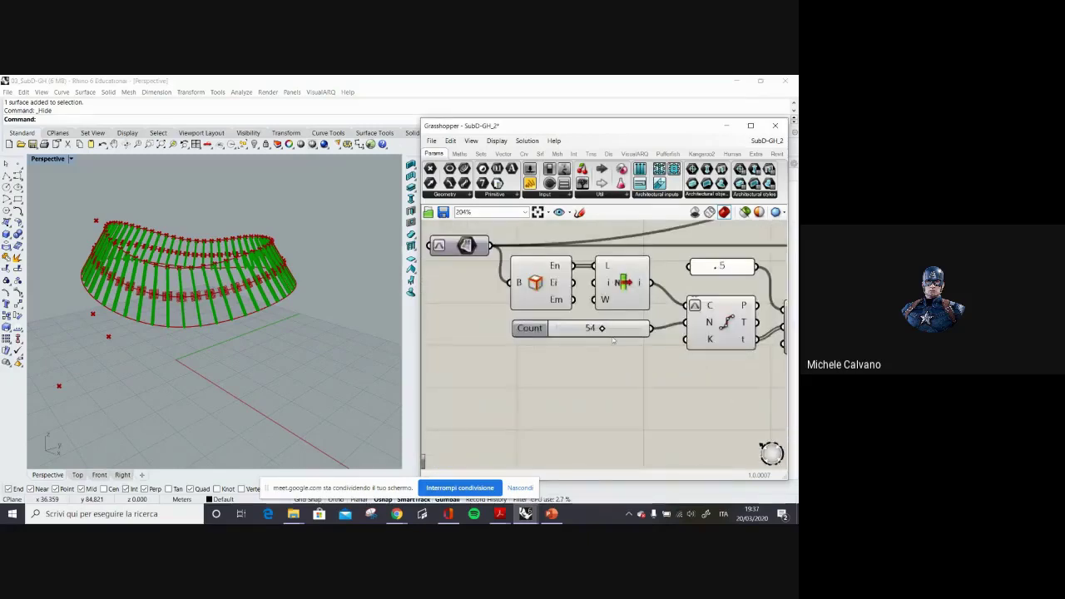
scroll(613, 339, "up", 3)
left_click_drag(597, 326, 555, 339)
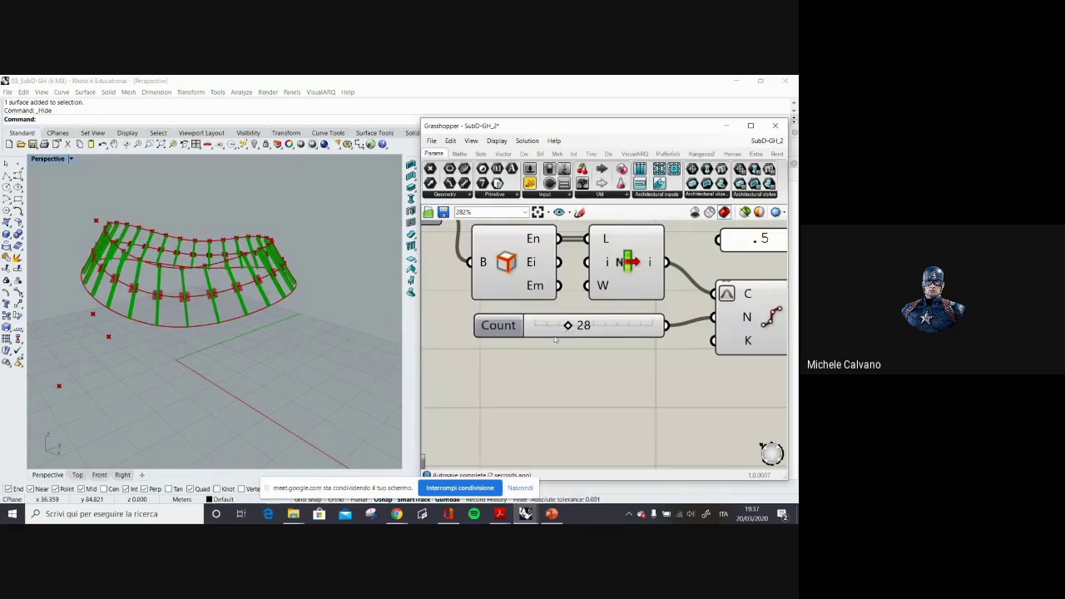
right_click_drag(239, 296, 274, 331)
scroll(320, 250, "up", 4)
right_click_drag(324, 258, 258, 326)
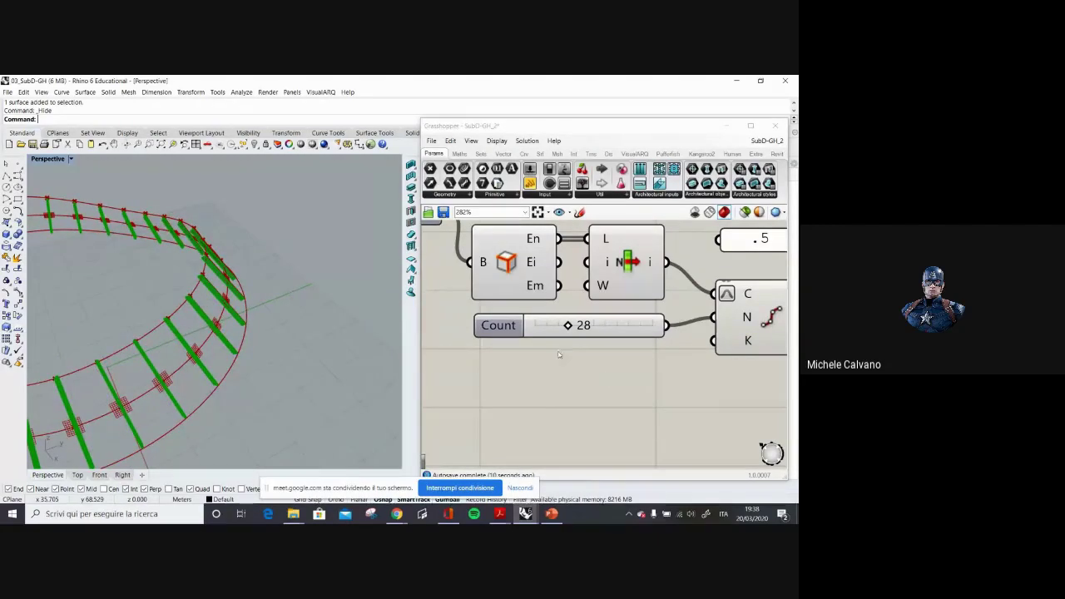
Use ShowSelected to bring back the hidden SubD building model around the beam band.
left_click(255, 146)
left_click(278, 160)
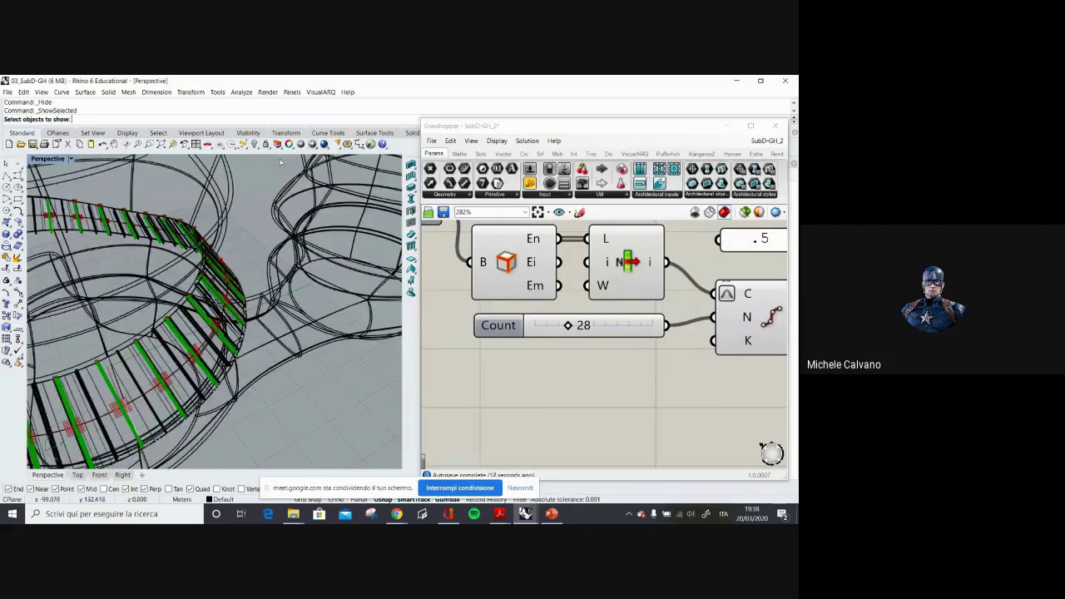
scroll(280, 162, "down", 8)
left_click(309, 164)
right_click(299, 325)
right_click_drag(299, 325, 138, 312)
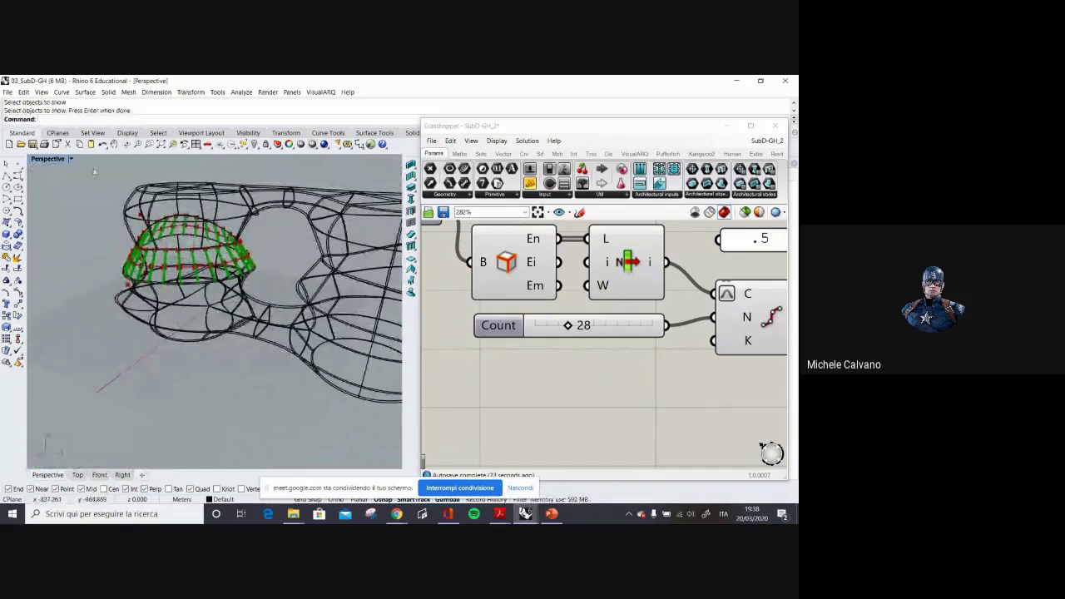
Set the Perspective viewport to Shaded display and look closely at the beams within the building.
left_click(71, 160)
left_click(104, 185)
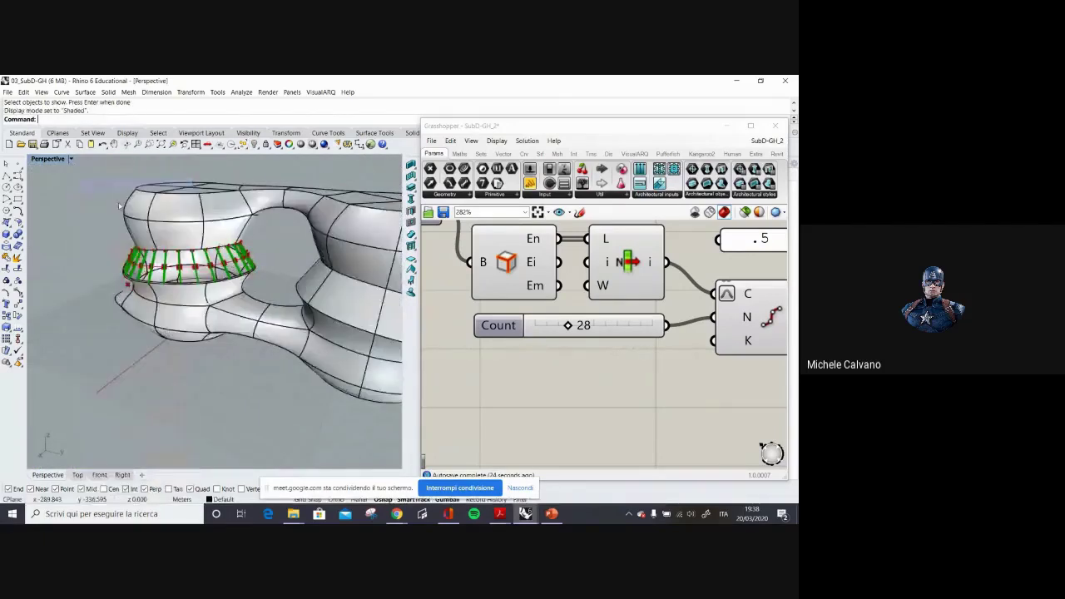
scroll(220, 312, "up", 6)
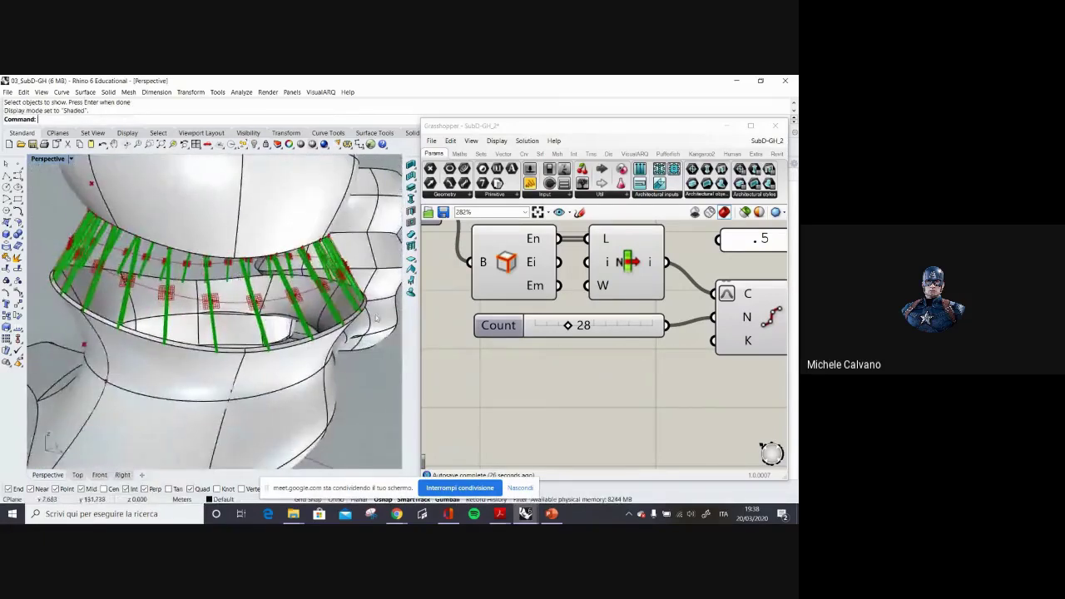
Set the Count slider to 66 and inspect the denser beams on the building from several sides.
left_click_drag(571, 331, 613, 327)
mouse_move(297, 289)
right_mouse_down()
mouse_move(235, 275)
mouse_move(296, 293)
right_mouse_up()
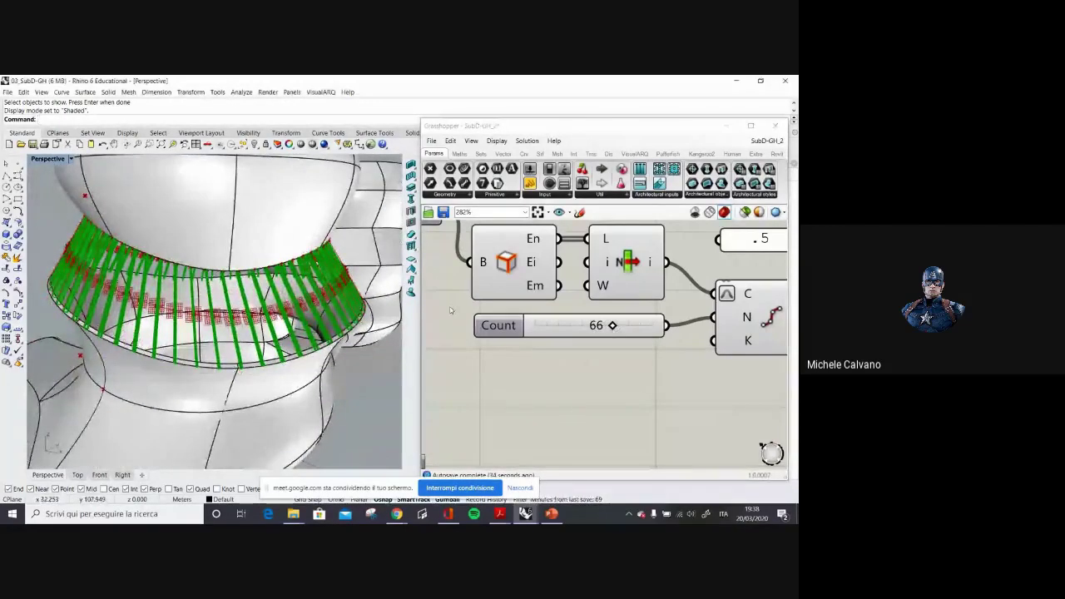
right_click_drag(193, 341, 290, 214)
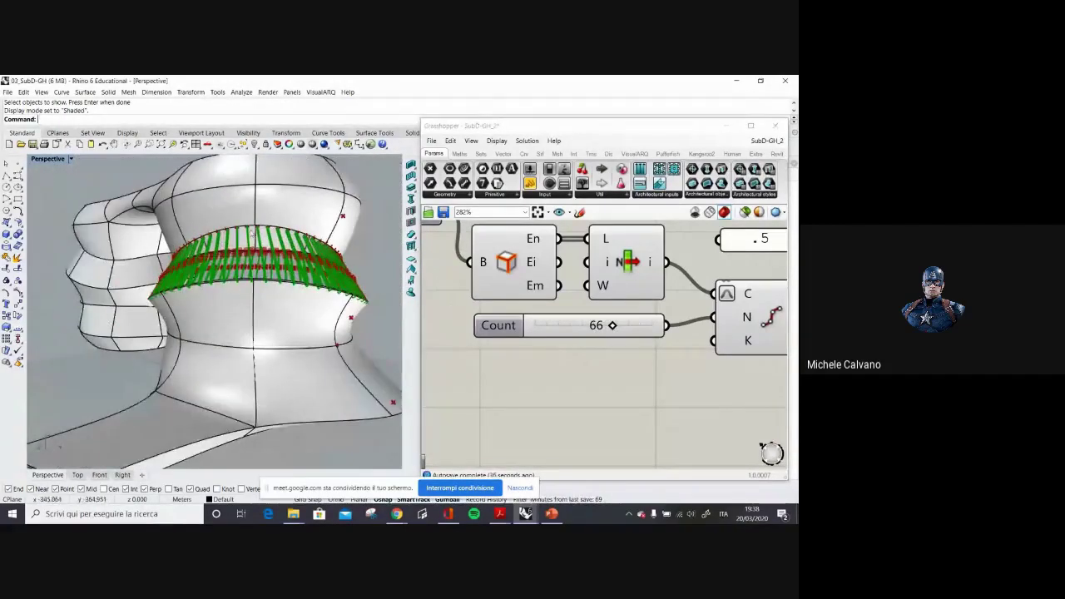
right_click_drag(246, 367, 253, 325)
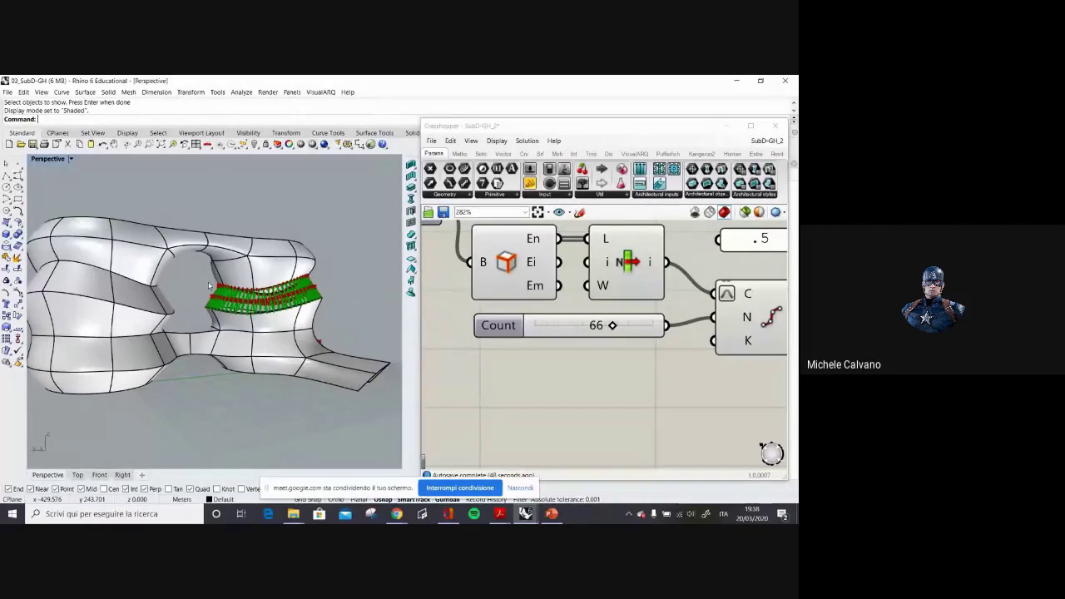
right_click_drag(210, 286, 197, 327)
scroll(196, 326, "up", 5)
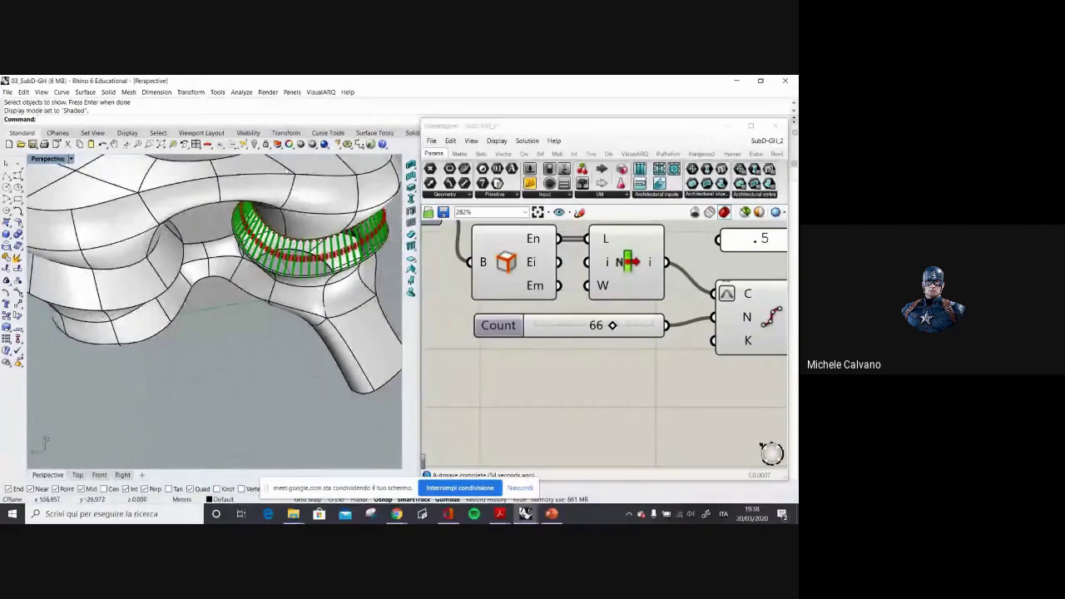
Move the Grasshopper window down and create a rectangular mesh plane with 3 by 3 faces on the ground in front of the building.
left_click_drag(442, 120, 450, 144)
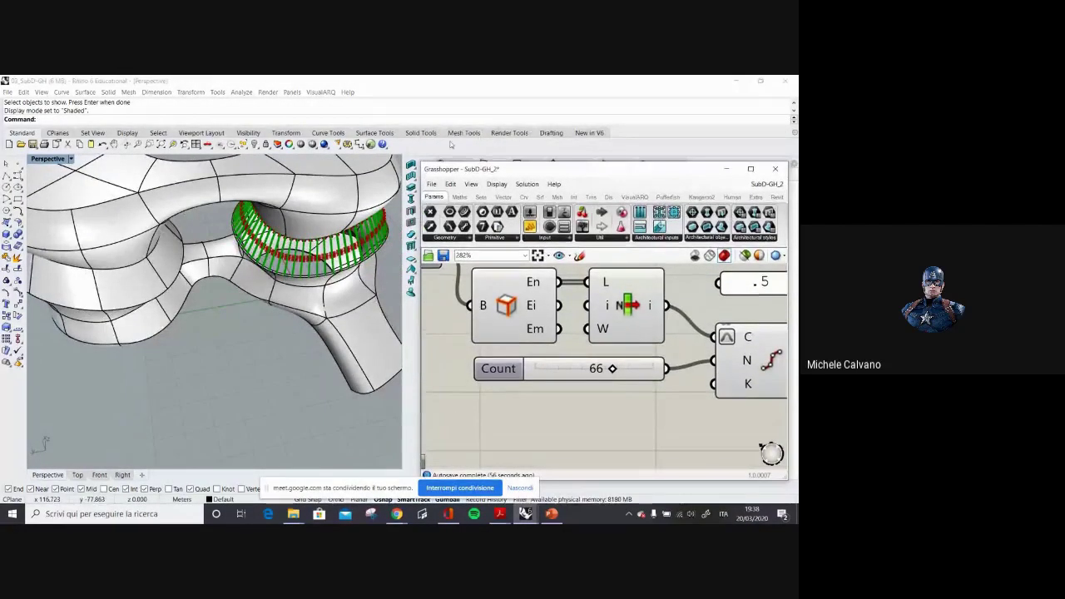
left_click(463, 133)
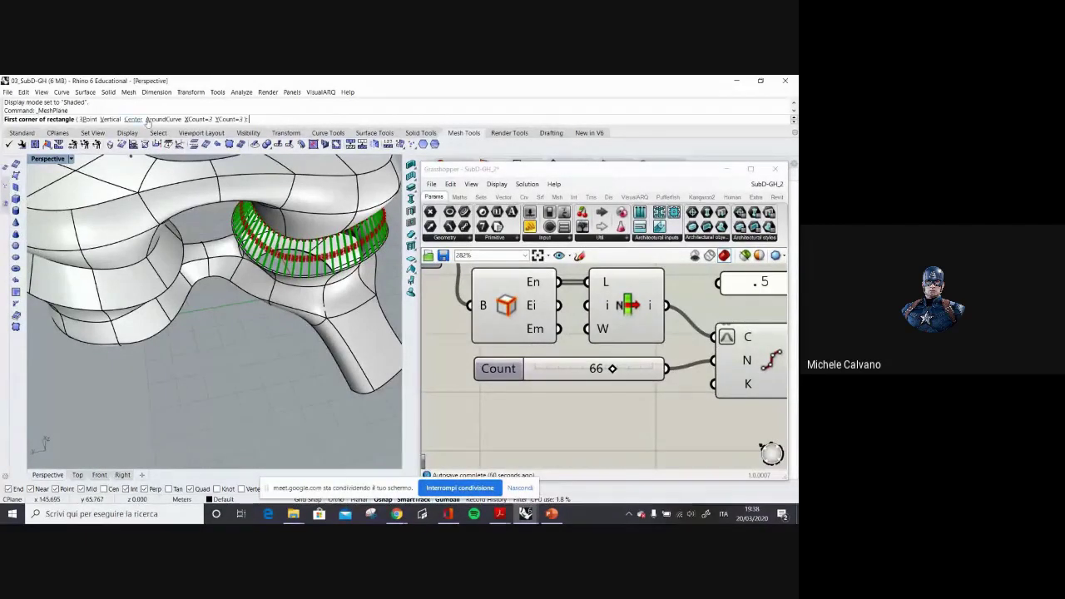
left_click(158, 386)
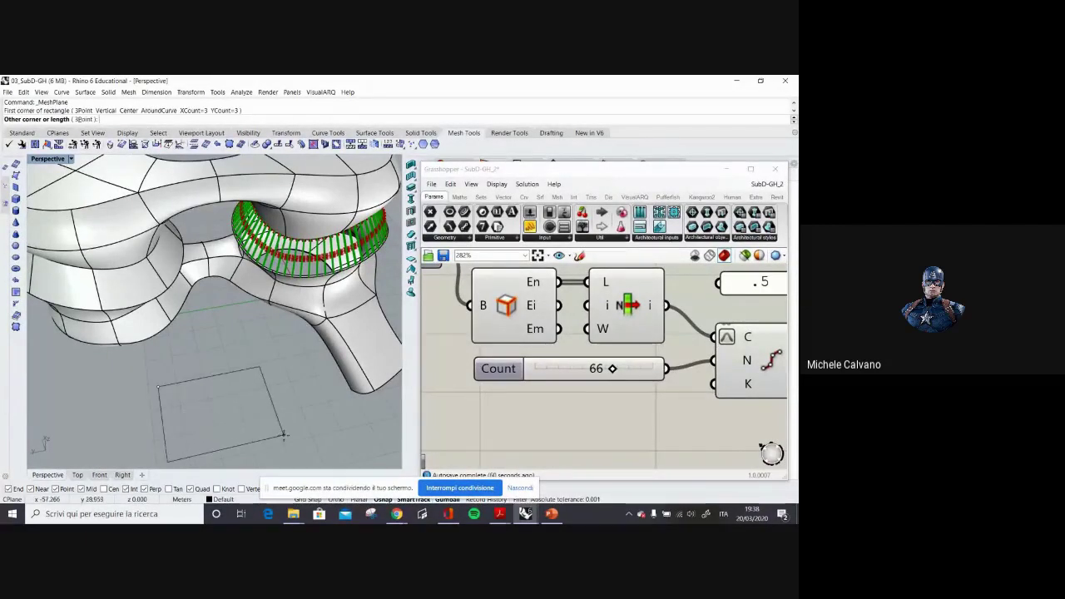
left_click(285, 452)
right_click_drag(275, 432, 213, 390)
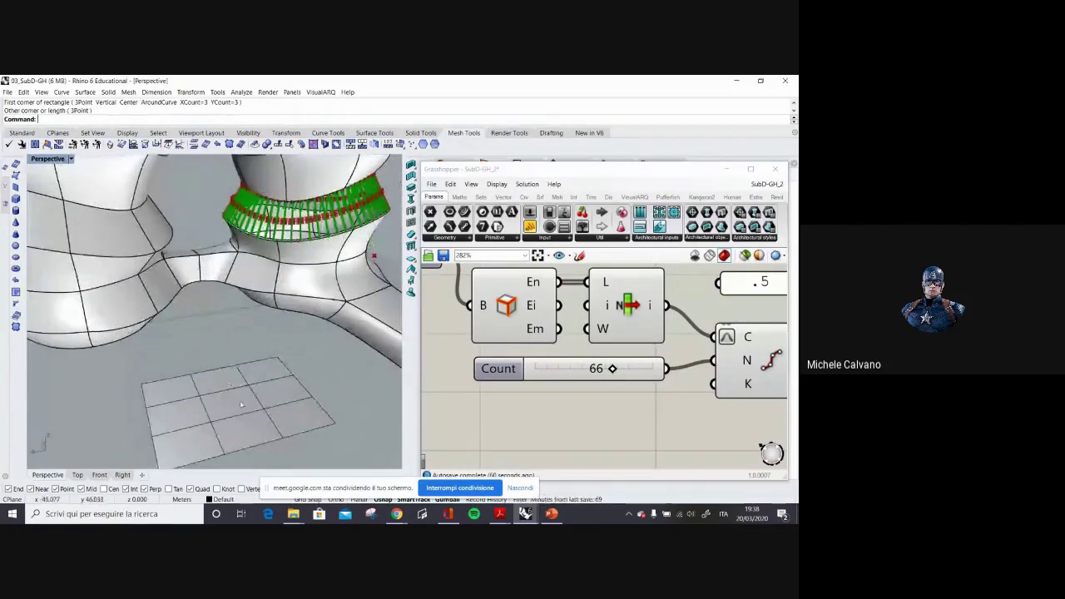
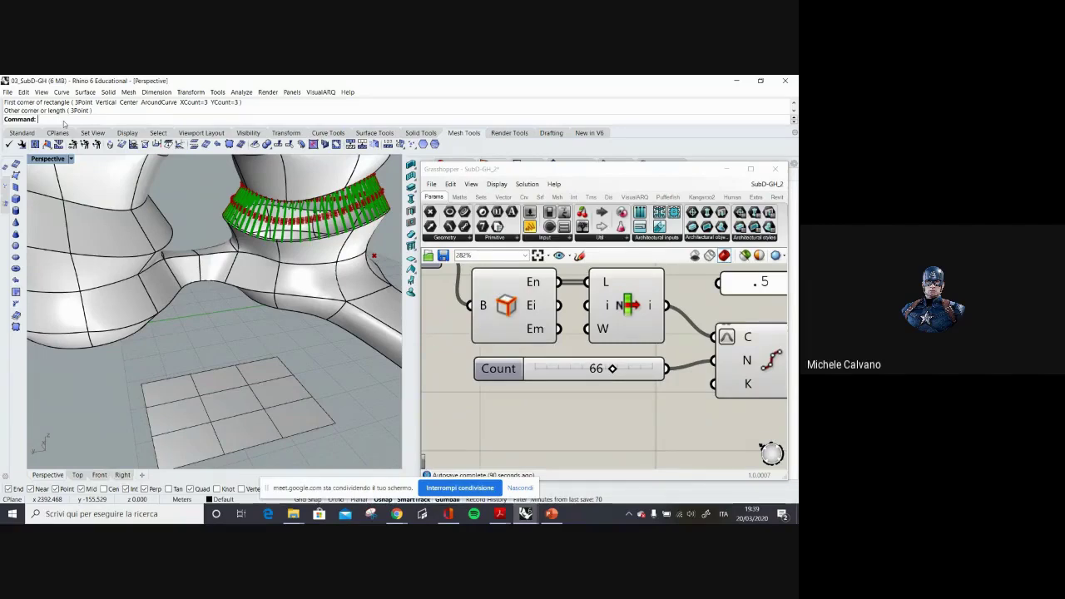
Convert the 3 by 3 mesh plane into a SubD with the ToSubD command, setting DeleteInput to Yes.
type("To")
type("Tosubd")
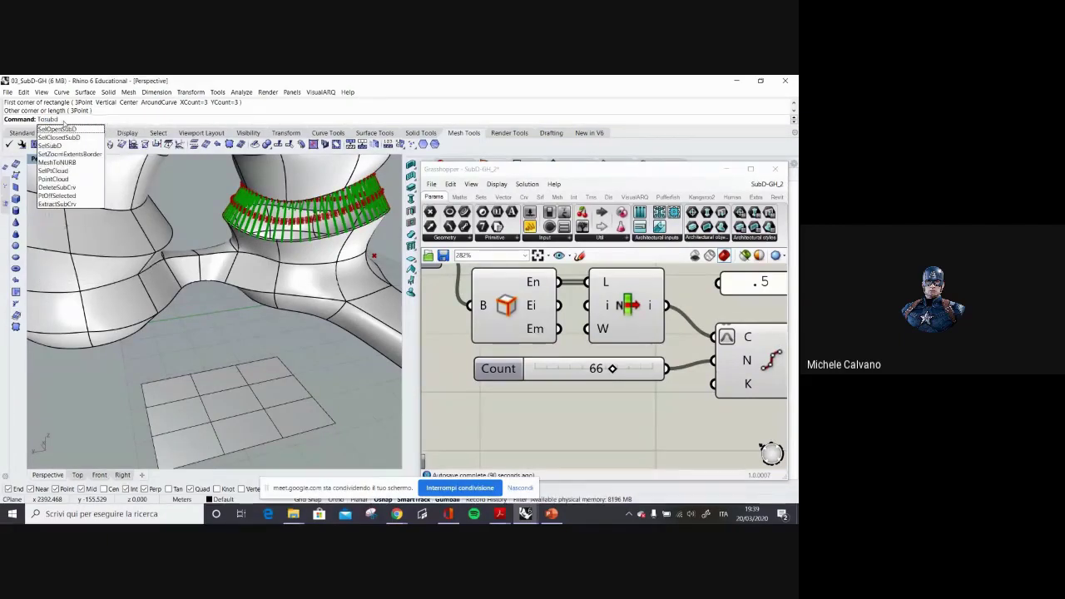
key("Down")
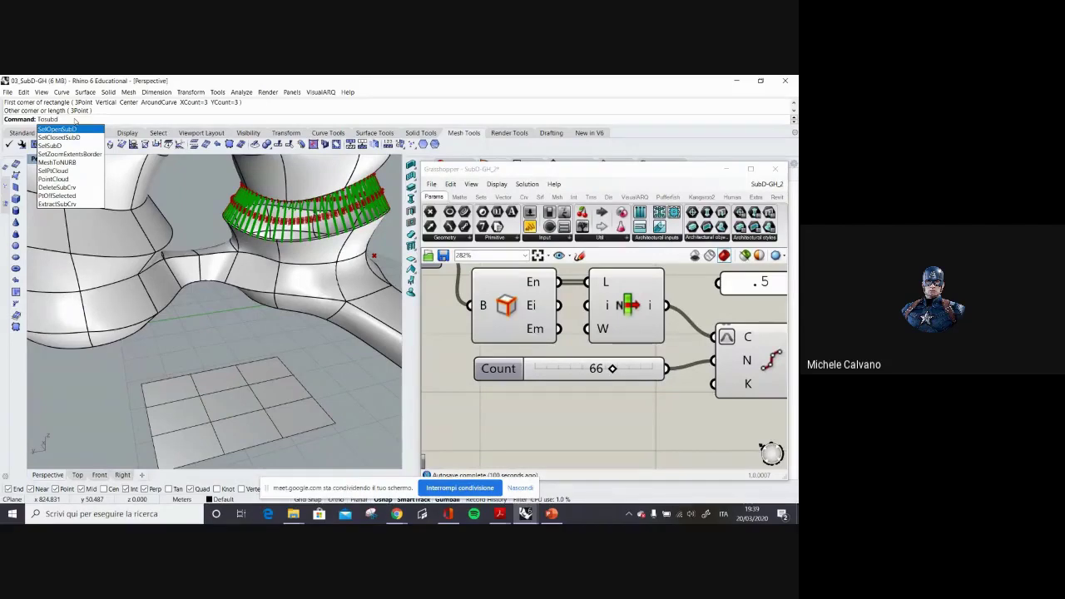
key("Escape")
key("Return")
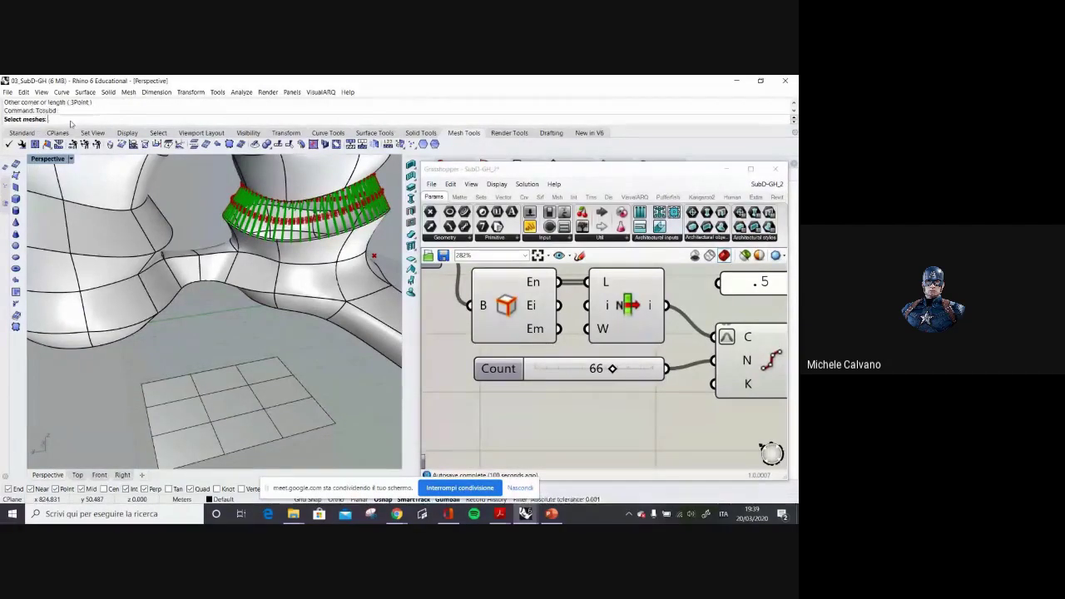
left_click(283, 437)
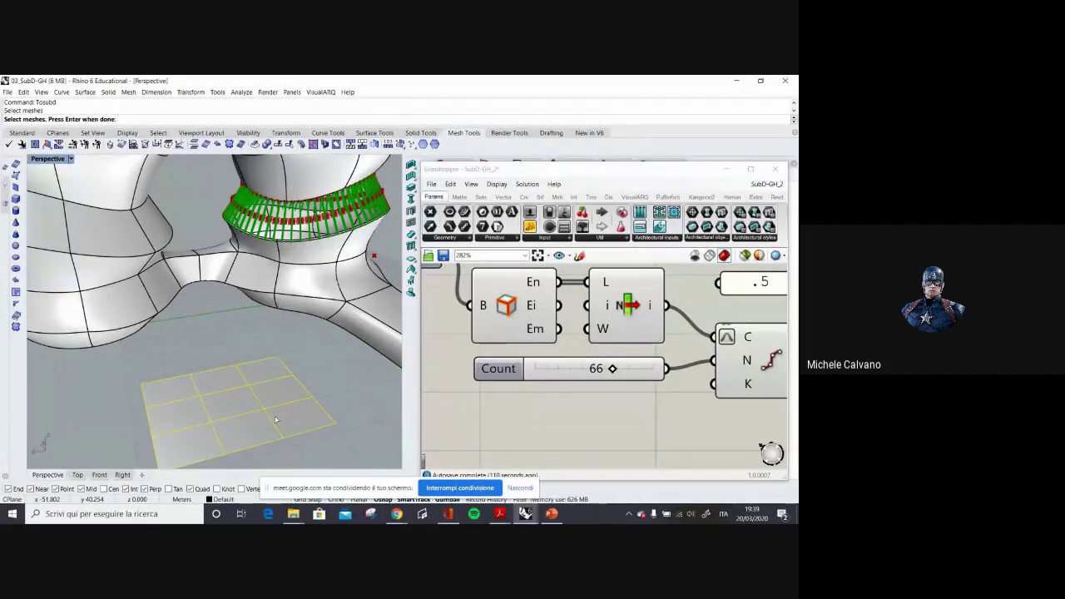
key("Return")
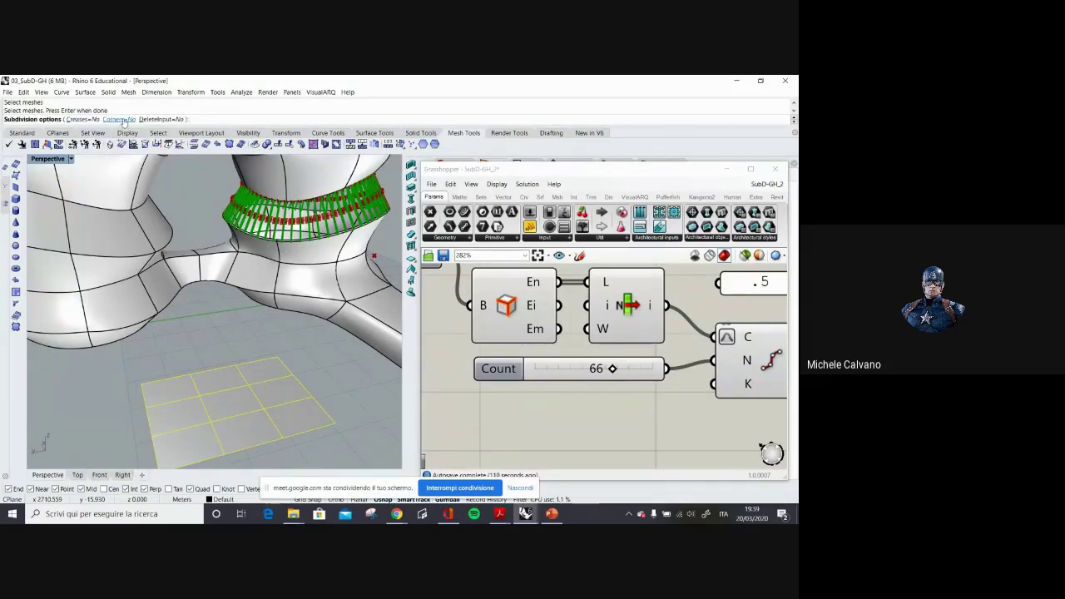
left_click(160, 120)
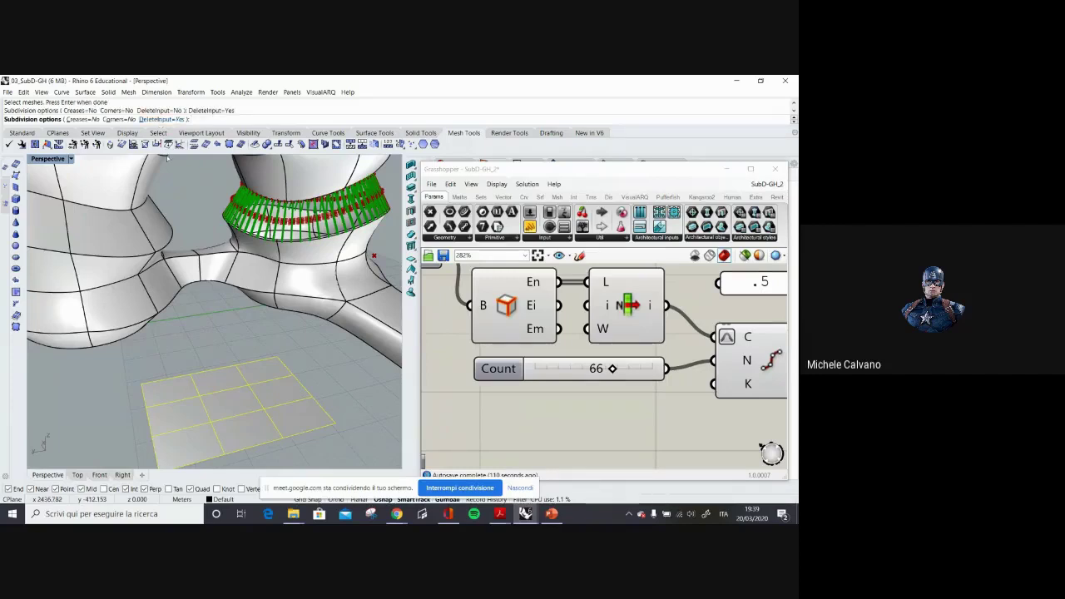
key("Return")
Raise one outer edge of the new SubD so that its border curves upward.
right_click_drag(243, 375, 341, 388)
left_click(336, 356, "ctrl+shift")
left_click_drag(337, 348, 348, 303)
right_click_drag(304, 393, 323, 360)
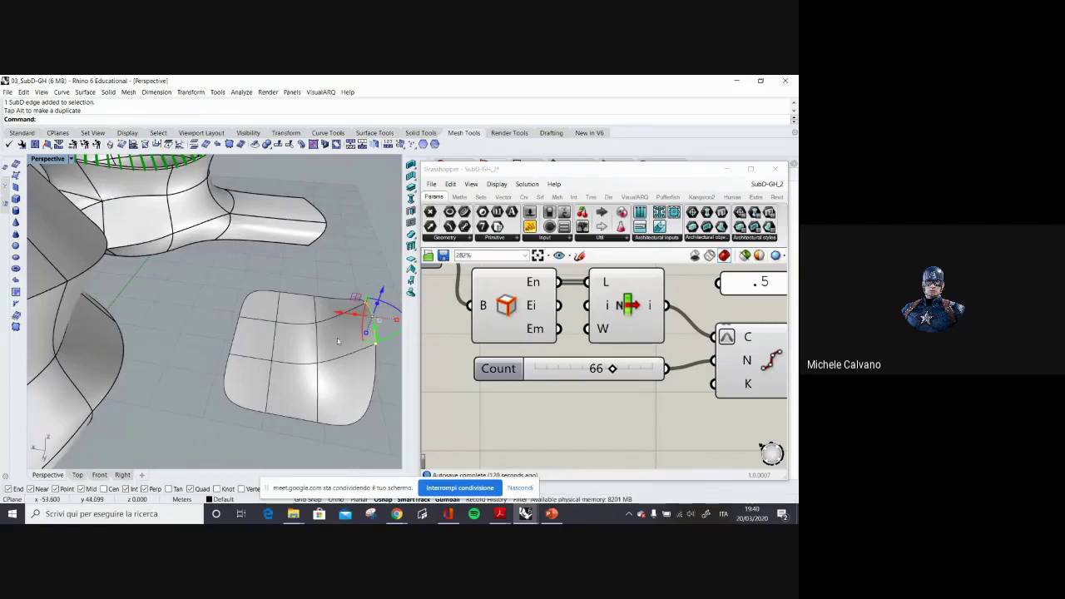
right_click_drag(367, 388, 300, 338)
Select only the central face of the SubD, extrude it upward and shift it sideways.
left_click(293, 344, "ctrl+shift")
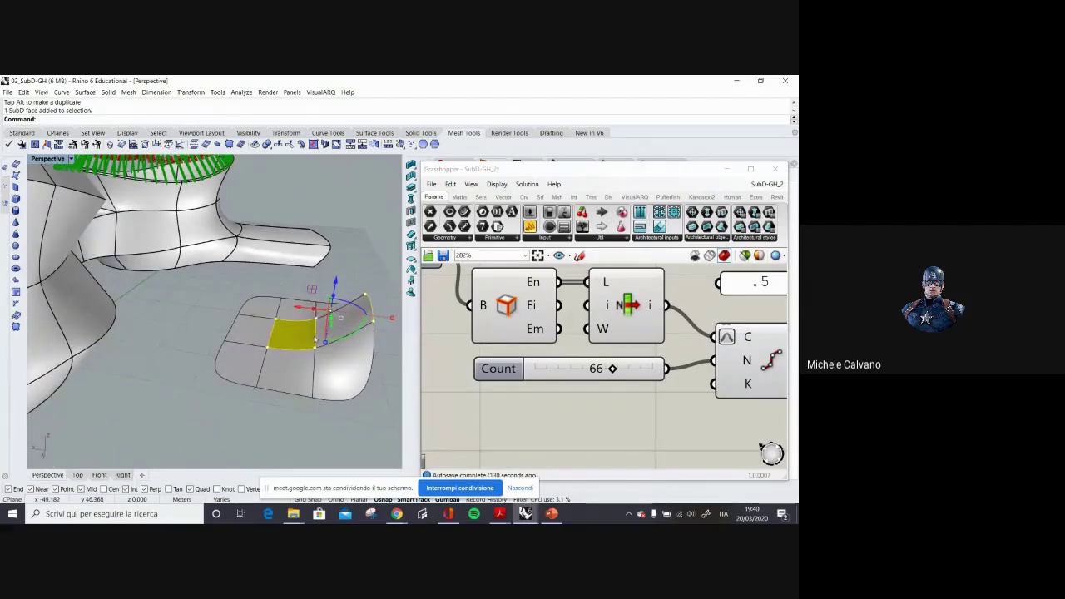
key("Escape")
left_click(298, 336, "ctrl+shift")
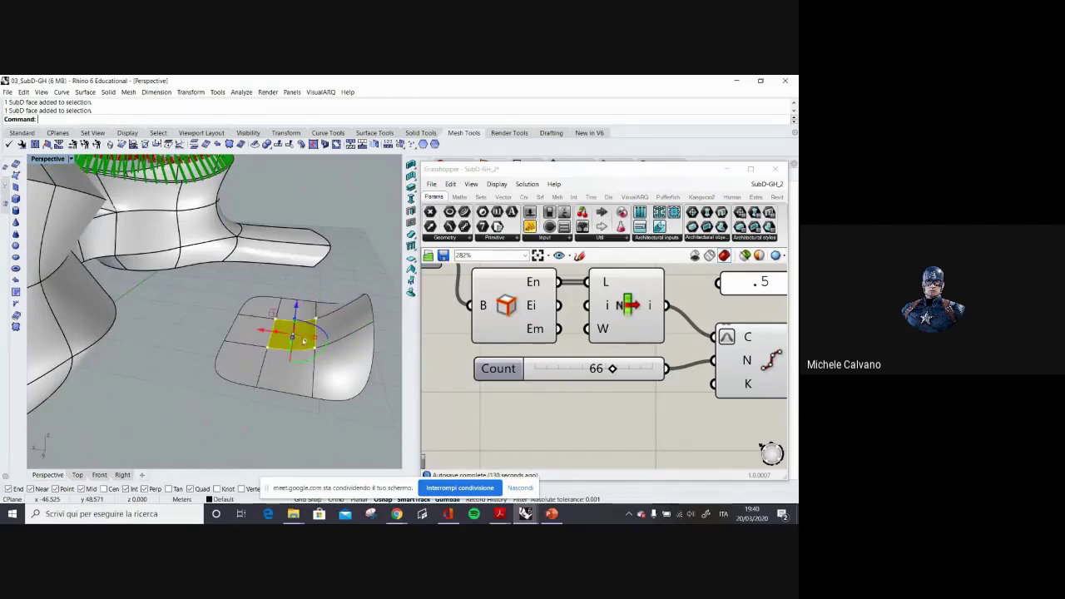
right_click_drag(302, 336, 283, 331)
scroll(249, 333, "up", 3)
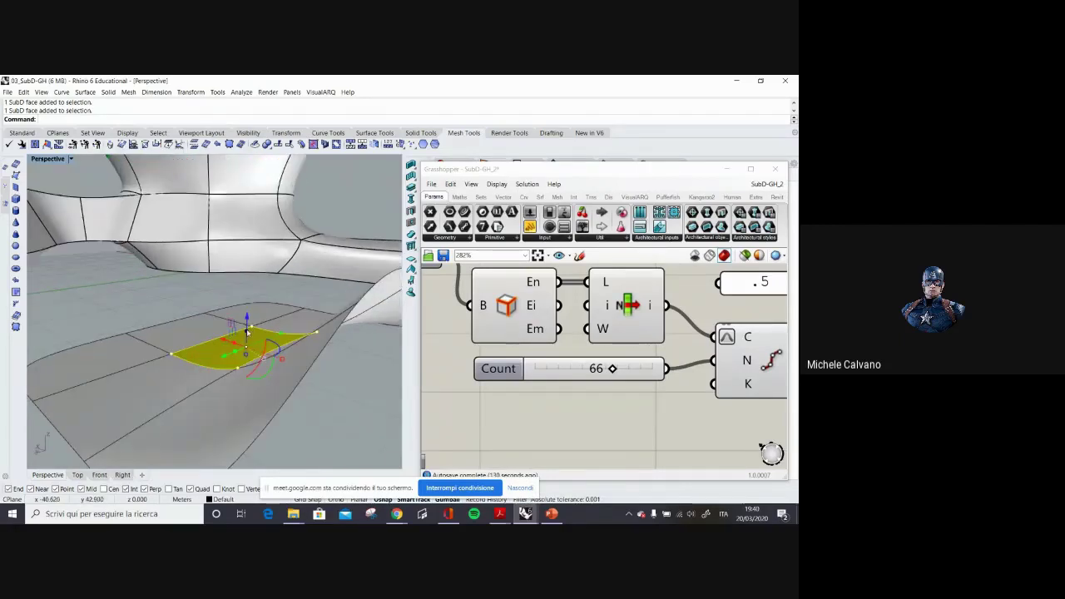
left_click_drag(246, 331, 246, 279)
right_click_drag(234, 325, 292, 326)
left_click_drag(280, 284, 197, 276)
right_click_drag(134, 311, 126, 337)
right_click_drag(210, 332, 234, 328)
left_click(207, 365)
Move the Grasshopper window down and check the deformed SubD's type in its object properties.
scroll(236, 336, "down", 4)
scroll(184, 340, "up", 1)
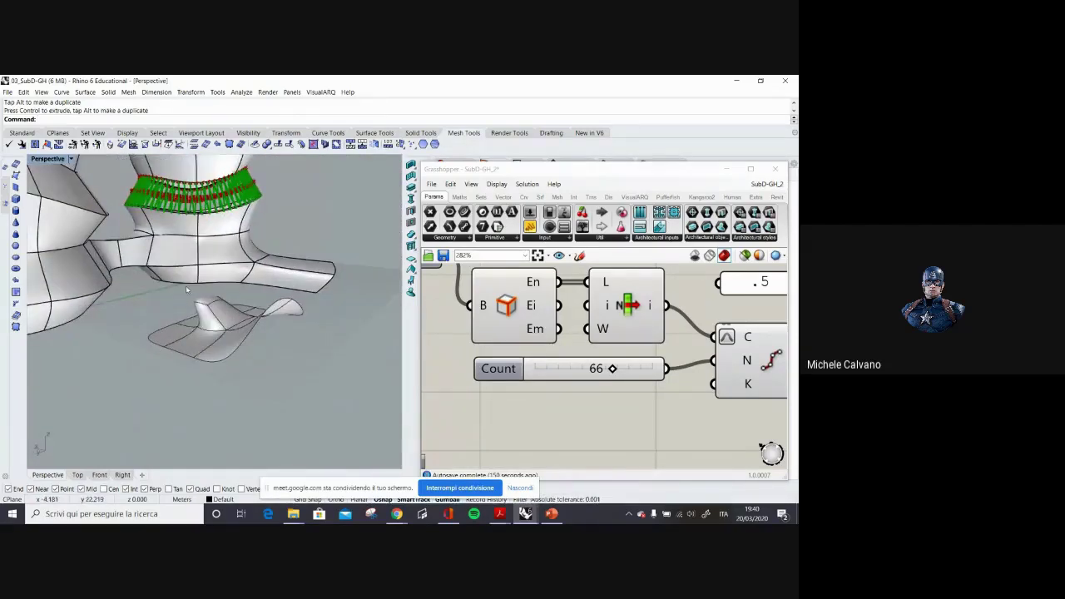
right_click_drag(259, 291, 191, 268)
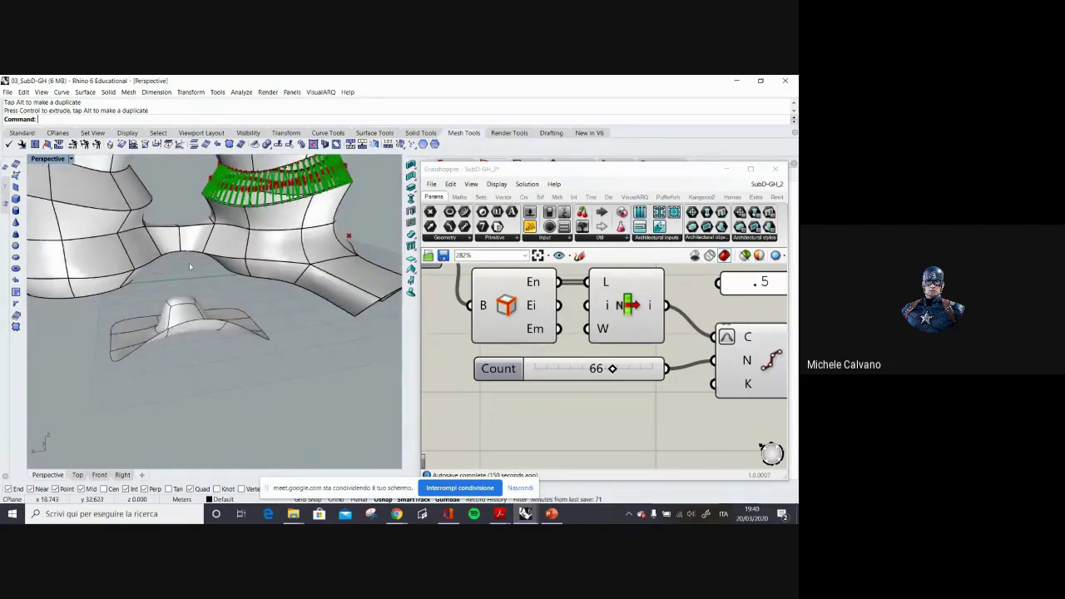
scroll(191, 268, "down", 6)
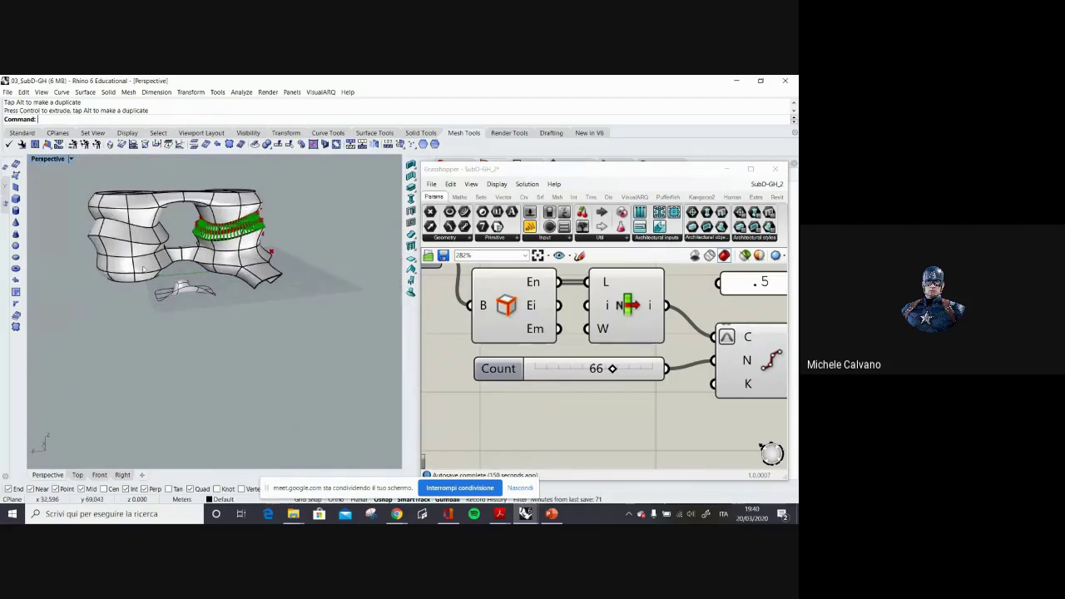
scroll(234, 293, "up", 3)
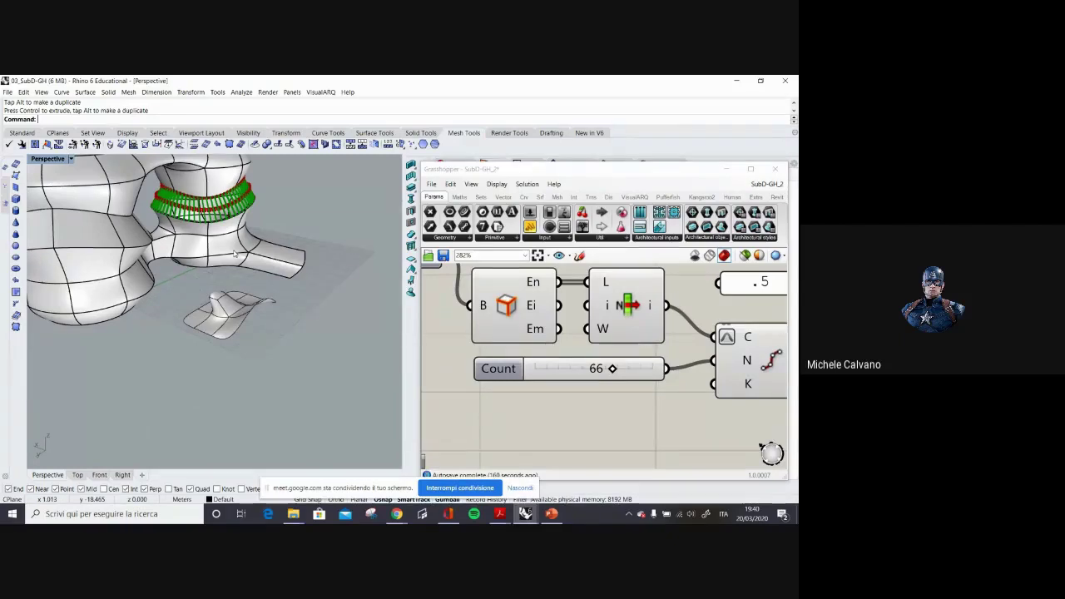
scroll(248, 301, "up", 5)
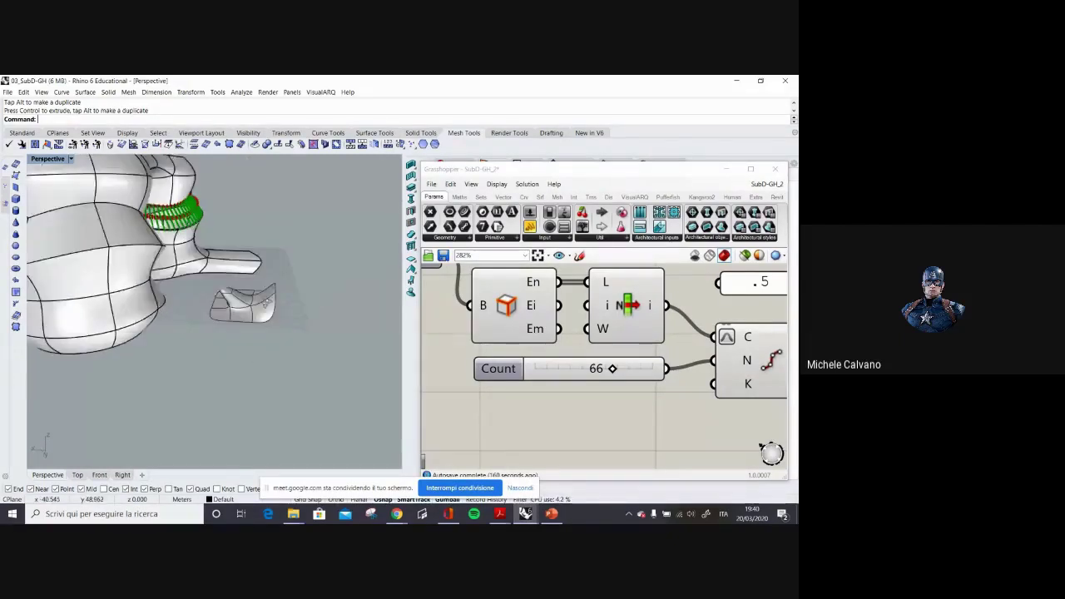
left_click(248, 301)
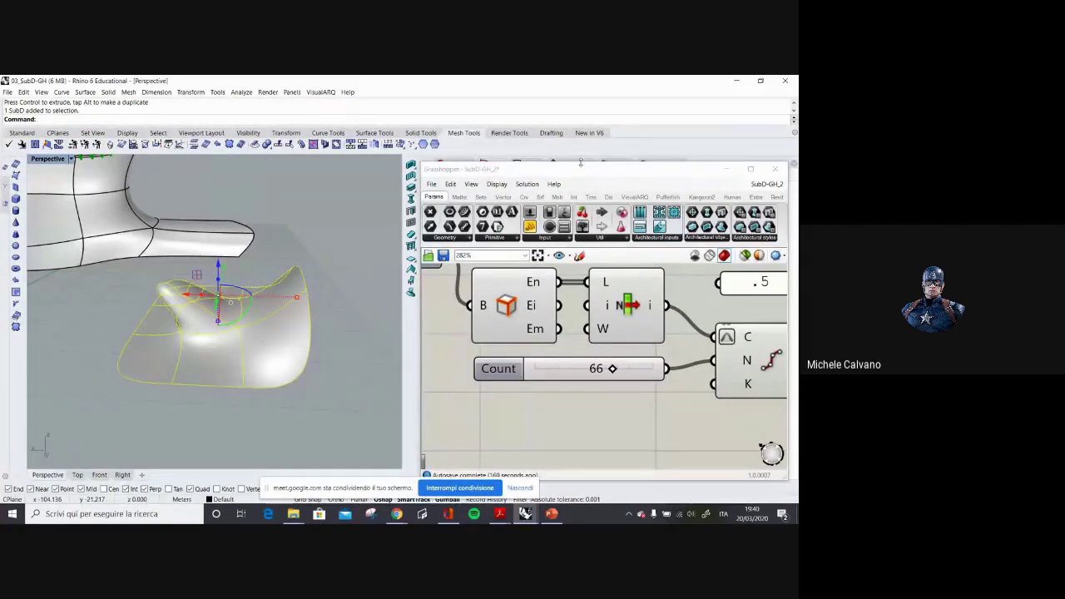
left_click_drag(581, 163, 581, 241)
left_click(464, 165)
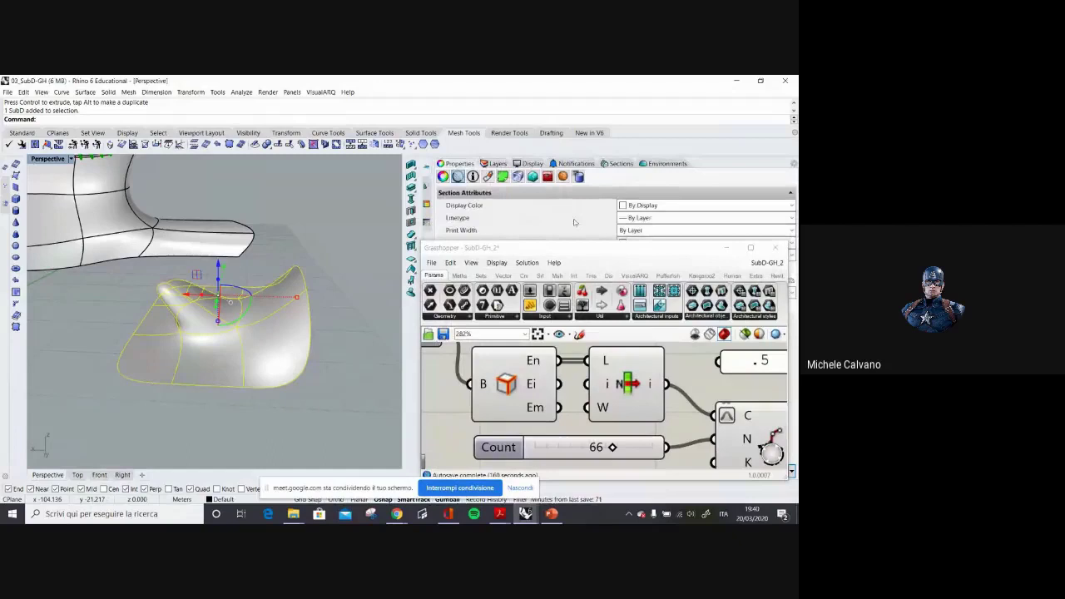
left_click(442, 176)
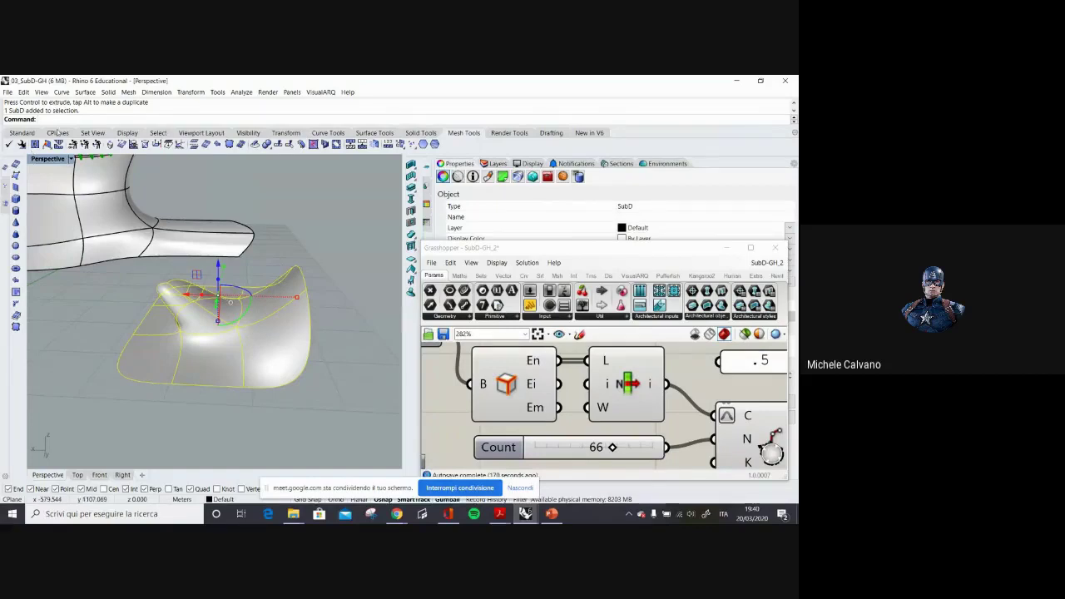
left_click(81, 331)
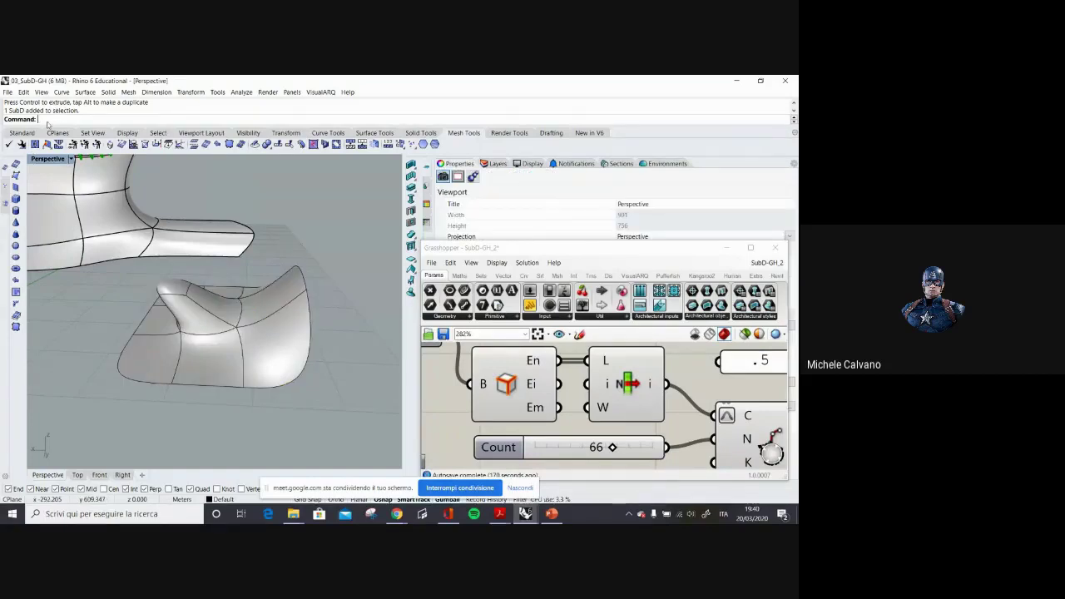
Convert the deformed SubD to NURBS with the ToNURBS command, keeping DeleteInputObjects at No.
type("To")
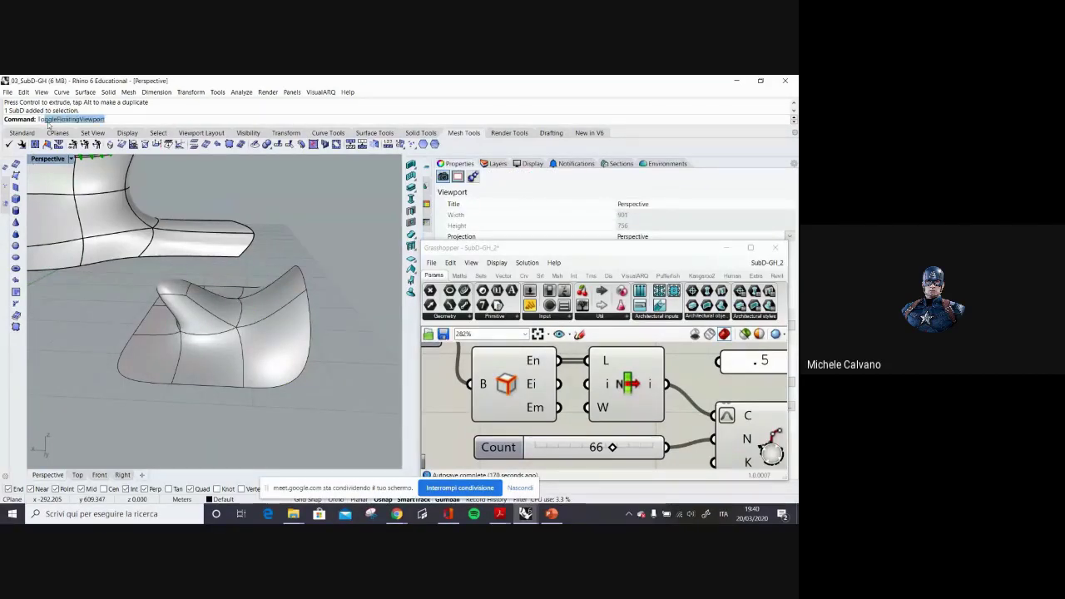
type("Torurbs")
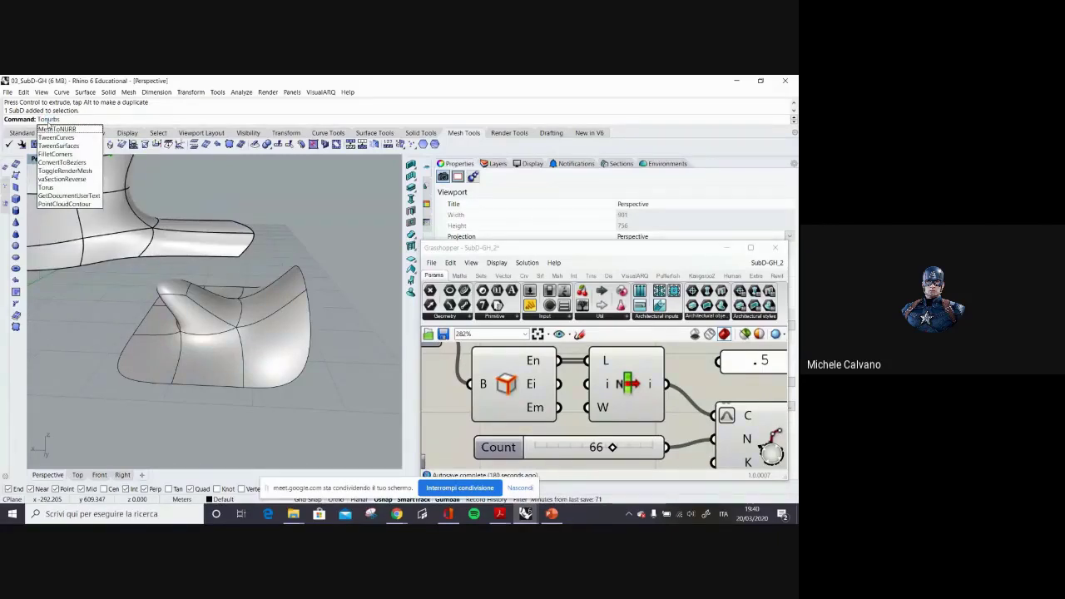
key("Return")
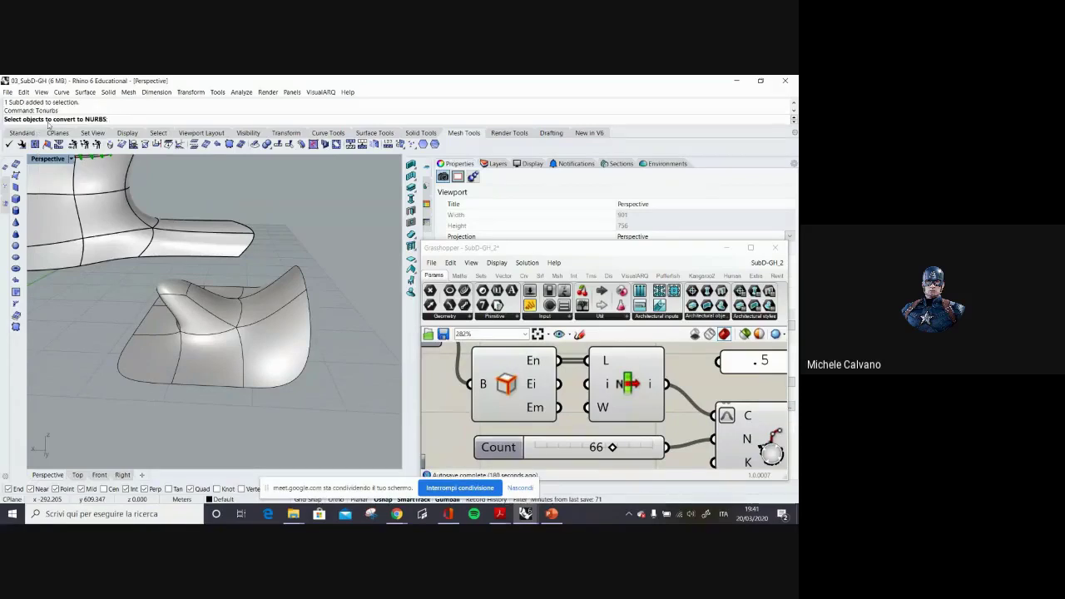
left_click(283, 384)
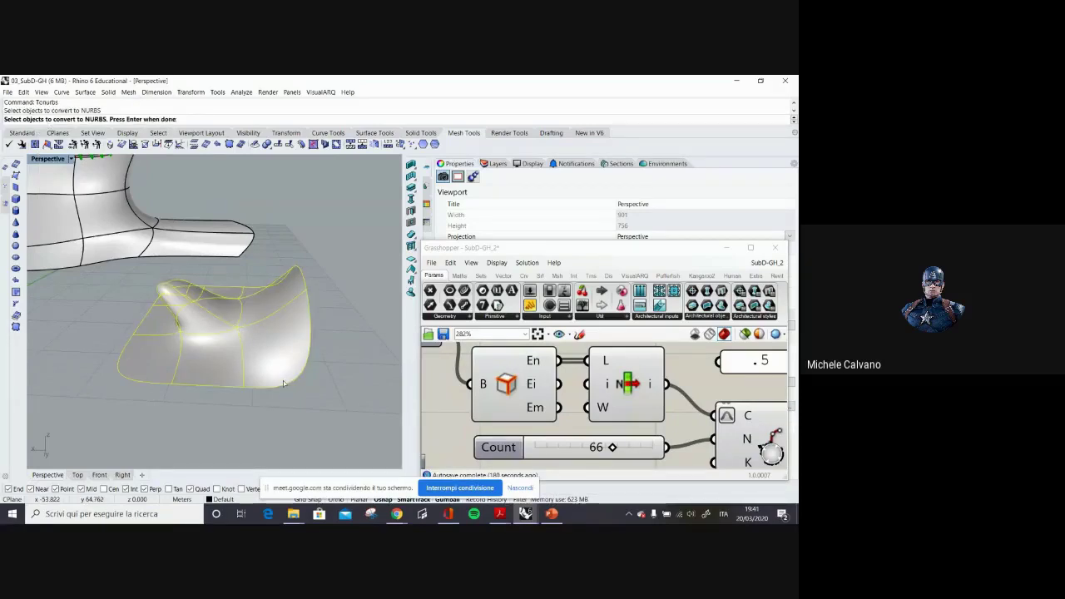
key("Return")
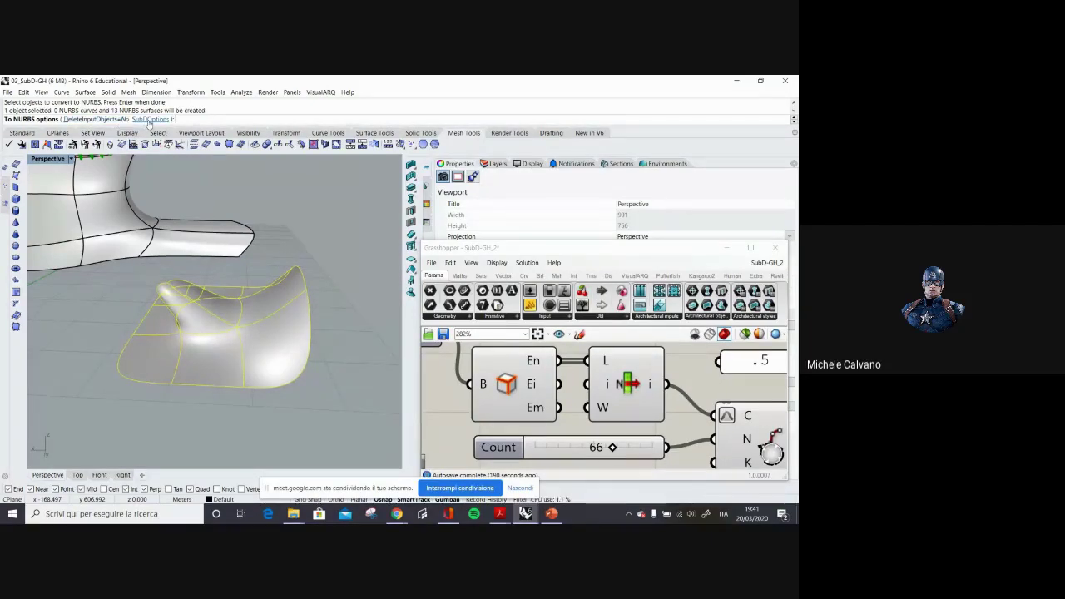
key("Return")
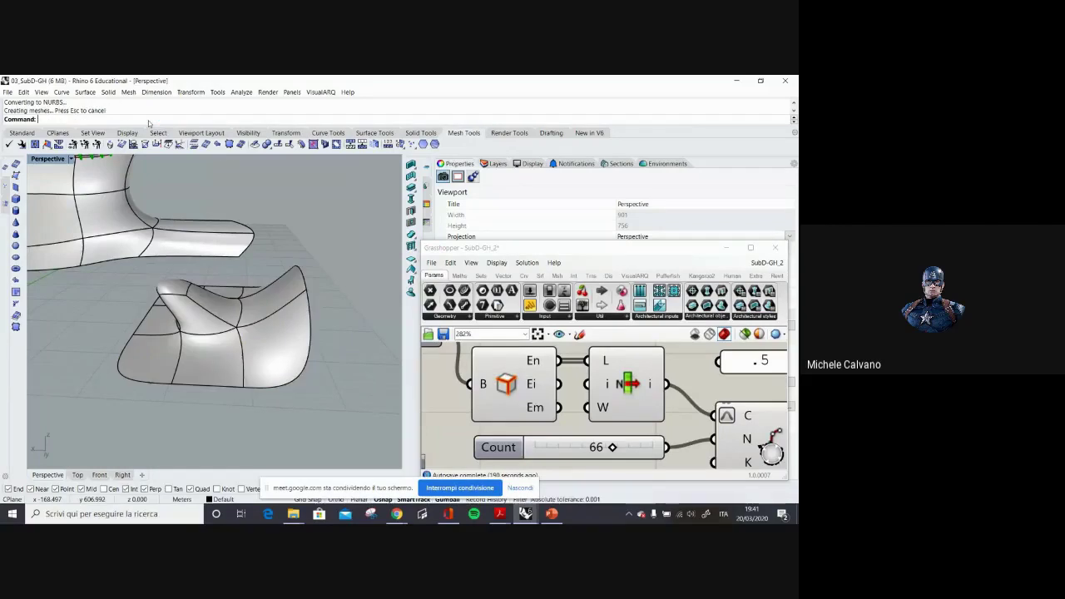
Move the NURBS polysurface away from the SubD so the two shapes sit apart on the ground.
scroll(225, 299, "down", 4)
right_click_drag(264, 315, 260, 272)
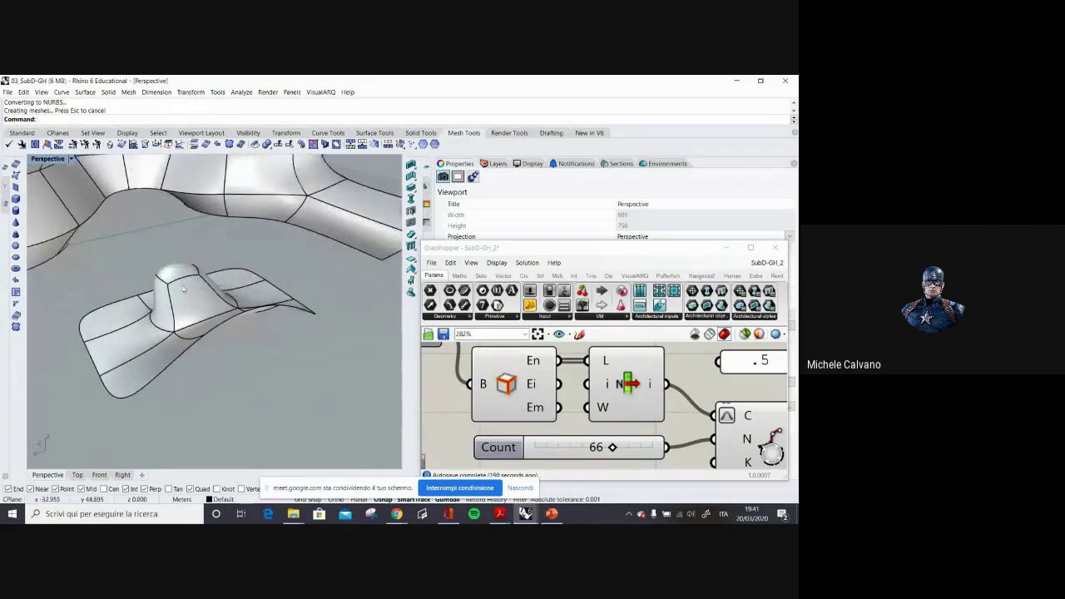
left_click(260, 272)
left_click_drag(180, 303, 77, 348)
key("alt")
scroll(171, 309, "down", 4)
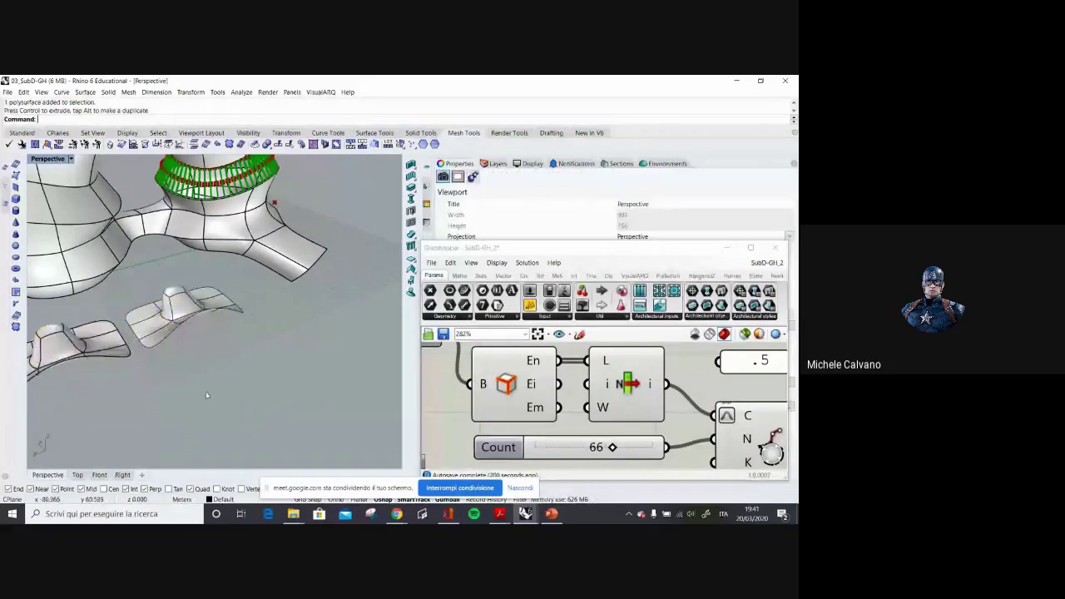
right_click_drag(96, 333, 253, 287)
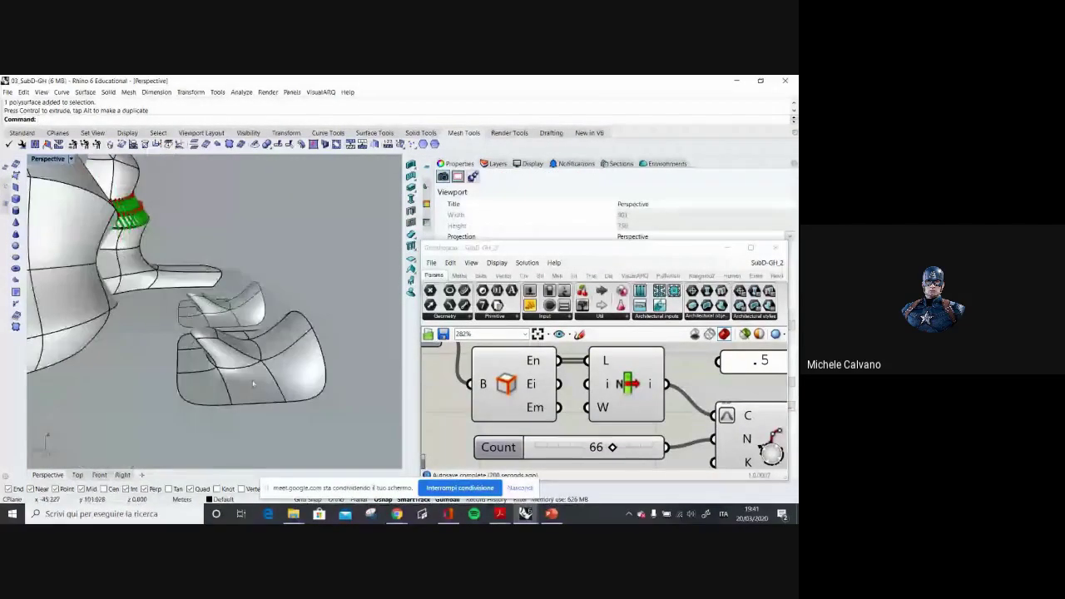
Explode the NURBS polysurface and move one of its separated surfaces off to the side.
left_click(253, 382)
right_click_drag(391, 339, 318, 353)
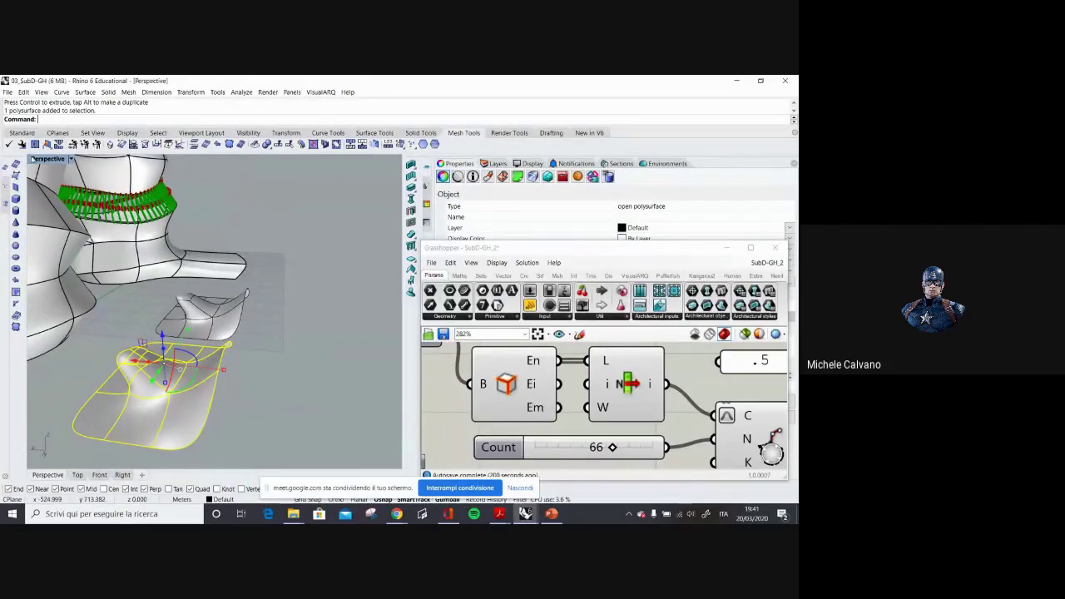
left_click(22, 132)
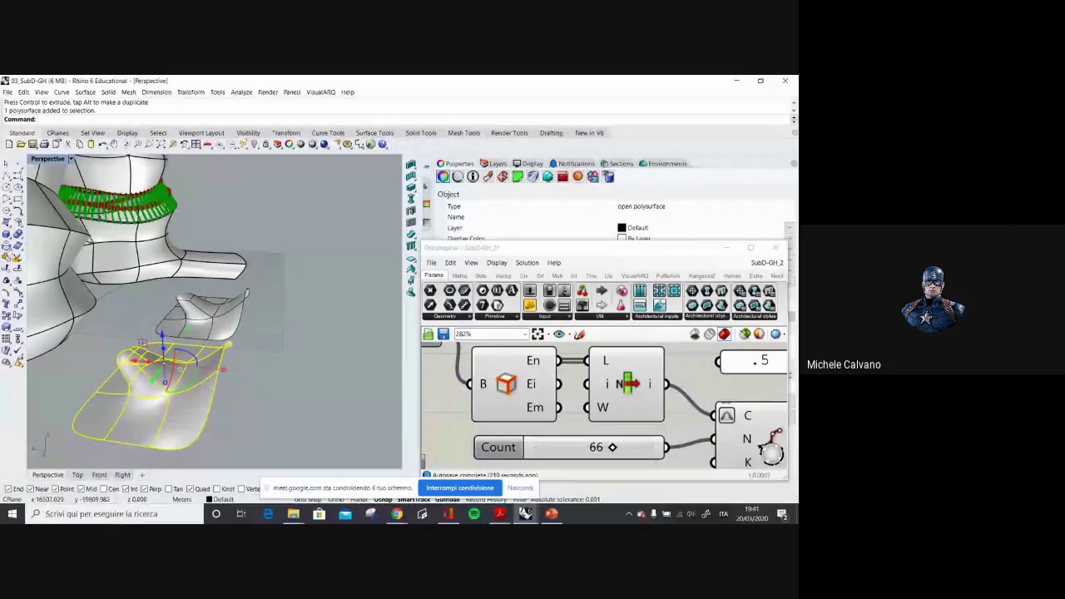
left_click(16, 257)
left_click(210, 373)
left_click_drag(174, 361, 244, 369)
left_click(235, 452)
right_click_drag(235, 452, 270, 373)
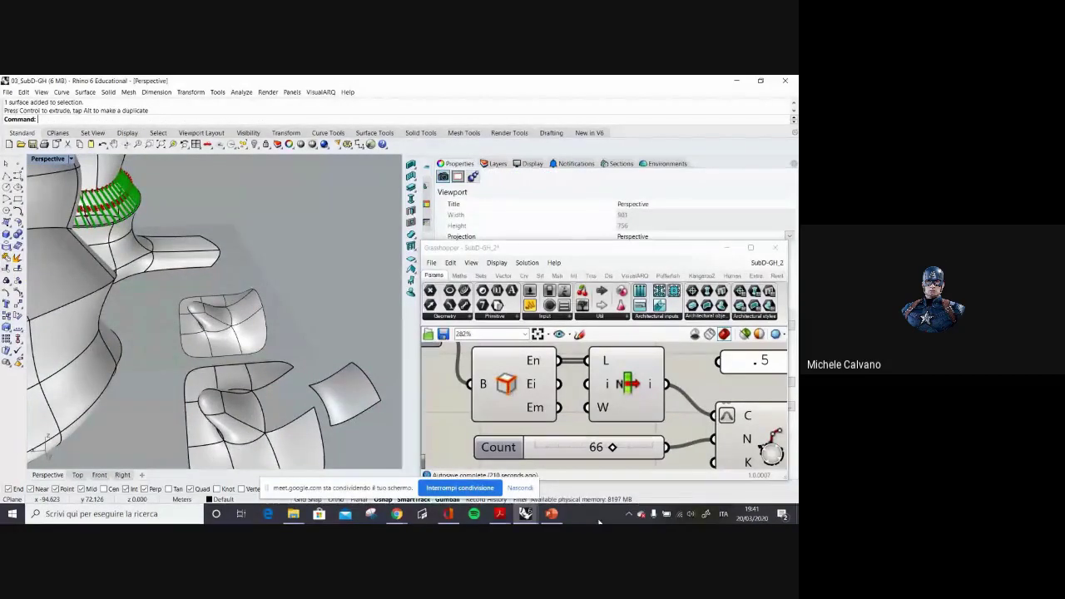
Switch to the Google Meet call in Chrome and open the chat to read the participants' messages.
mouse_move(397, 516)
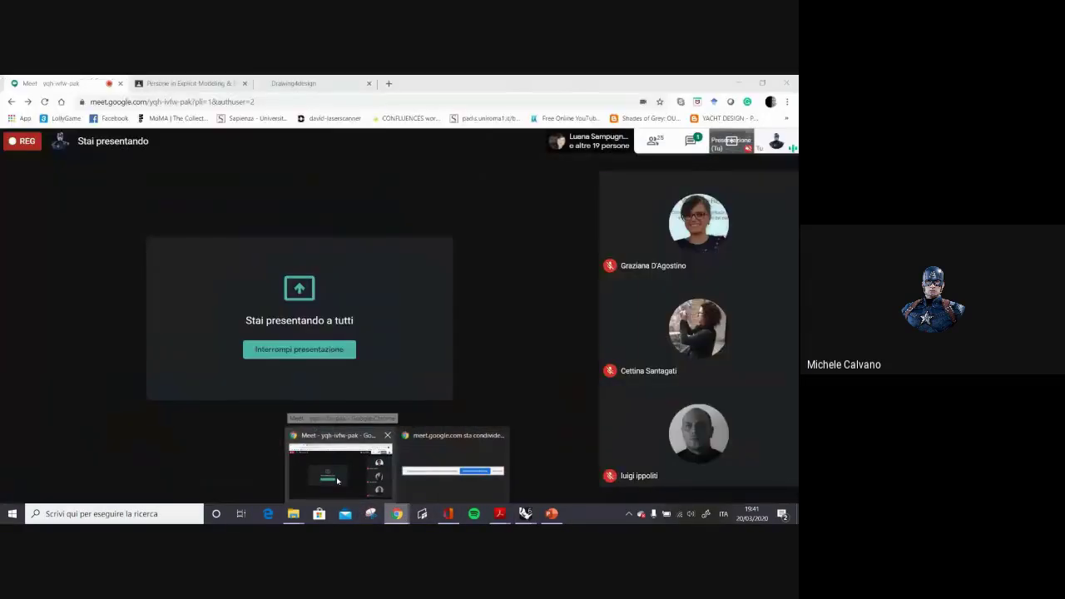
left_click(336, 470)
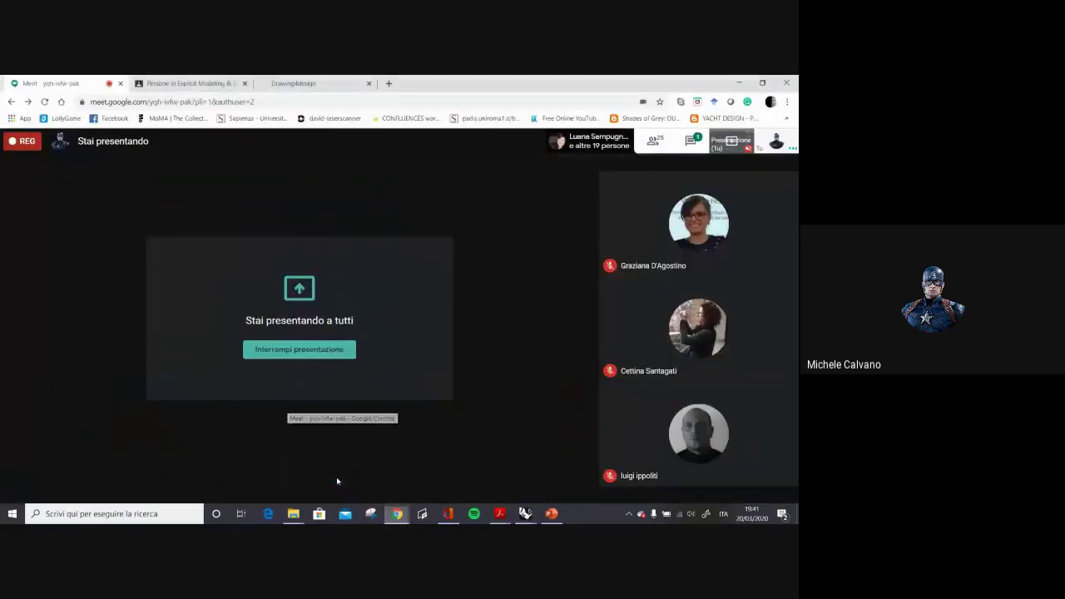
left_click(692, 141)
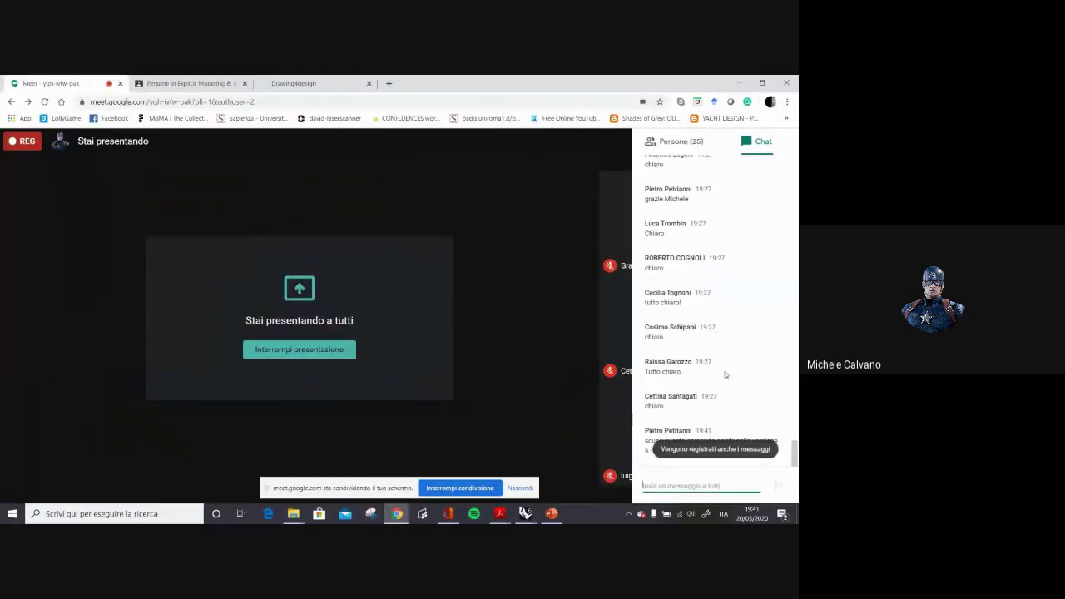